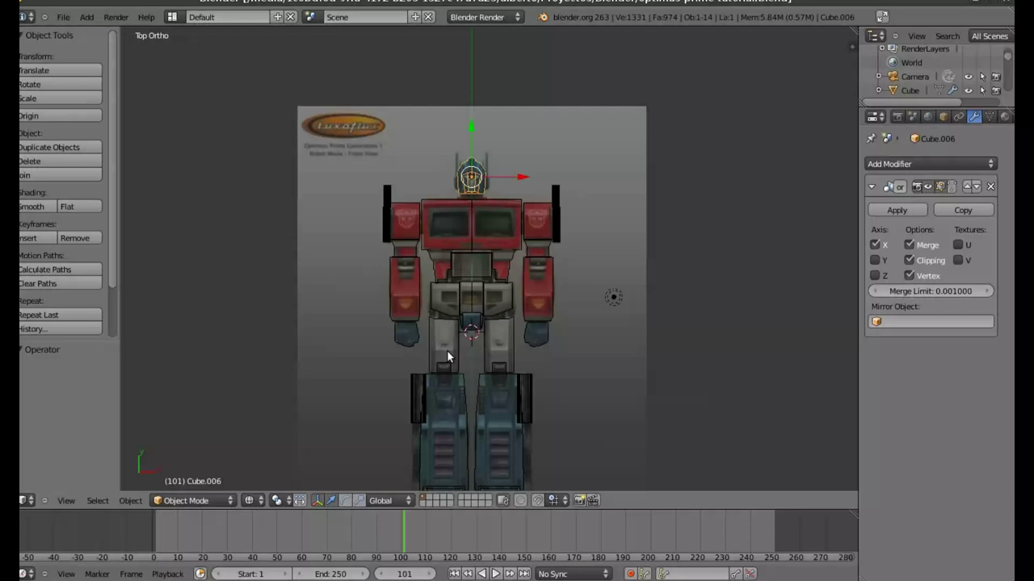
# Pan and zoom around the textured robot model to inspect its torso and legs
pyautogui.moveTo(505, 324)
pyautogui.keyDown('shift'); pyautogui.mouseDown(button='middle')
pyautogui.moveTo(423, 223)
pyautogui.moveTo(411, 235)
pyautogui.mouseUp(button='middle'); pyautogui.keyUp('shift')
pyautogui.scroll(3, 413, 243)
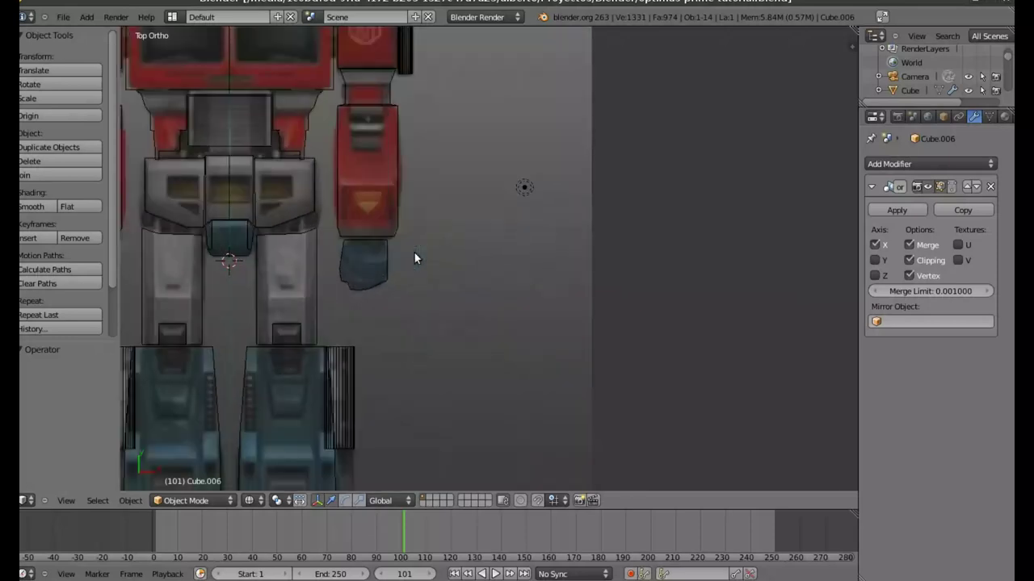
pyautogui.scroll(2, 285, 275)
pyautogui.keyDown('shift'); pyautogui.moveTo(286, 276); pyautogui.dragTo(536, 290, button='middle'); pyautogui.keyUp('shift')
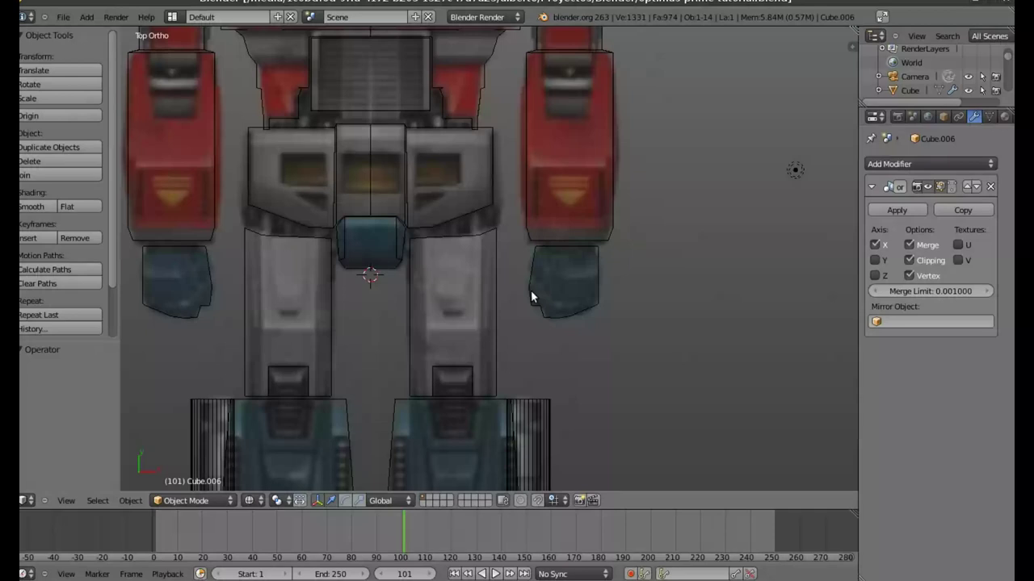
pyautogui.keyDown('shift'); pyautogui.moveTo(455, 410); pyautogui.dragTo(473, 307, button='middle'); pyautogui.keyUp('shift')
pyautogui.scroll(2, 470, 309)
pyautogui.scroll(2, 470, 309)
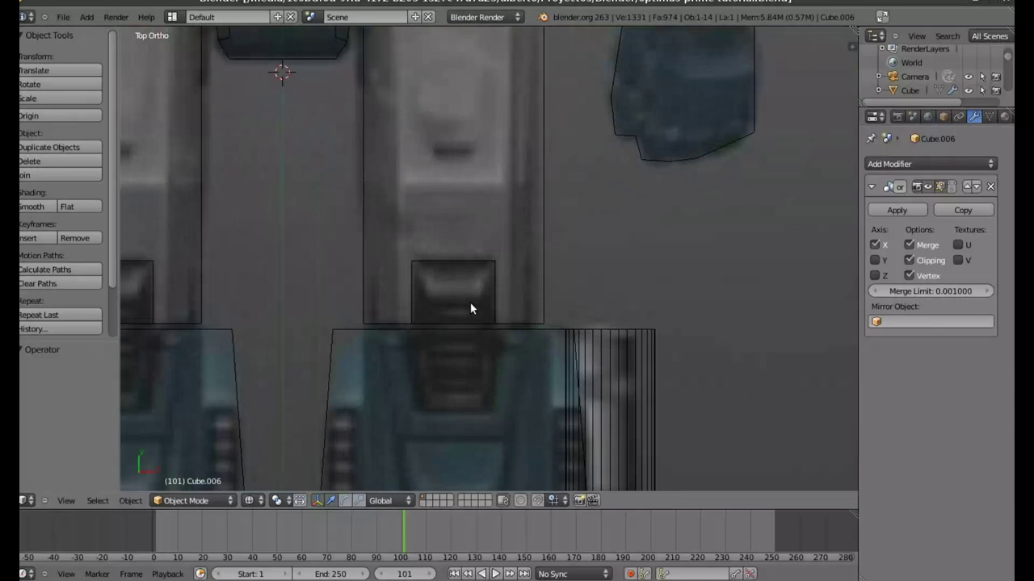
pyautogui.scroll(-4, 470, 309)
pyautogui.scroll(-1, 469, 305)
pyautogui.keyDown('shift'); pyautogui.moveTo(465, 245); pyautogui.dragTo(466, 313, button='middle'); pyautogui.keyUp('shift')
pyautogui.scroll(-2, 466, 307)
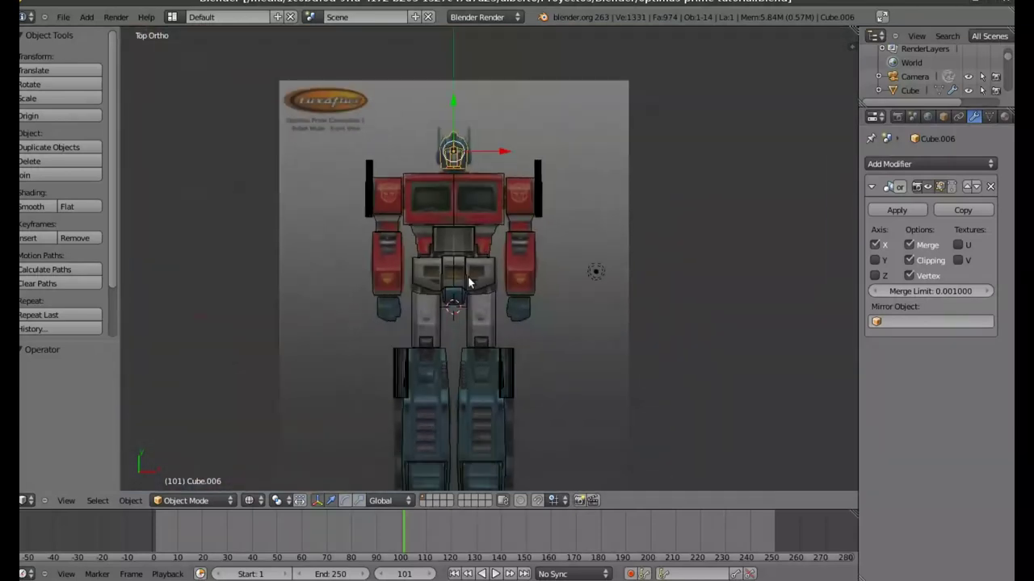
# Check solid shading, return to textured top view, zoom to the chest and select it
pyautogui.hotkey('alt', 'z')
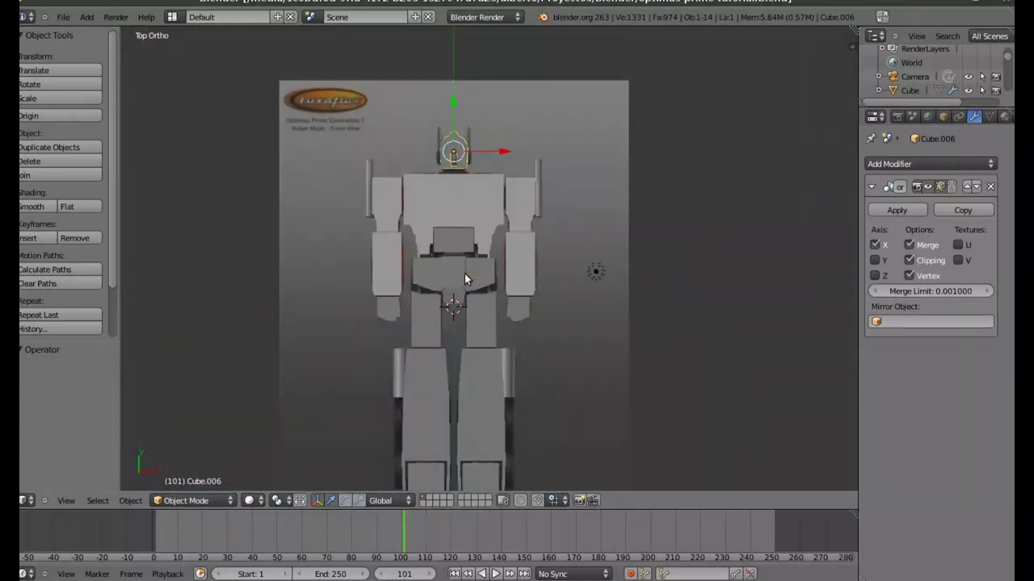
pyautogui.moveTo(440, 299)
pyautogui.keyDown('shift'); pyautogui.mouseDown(button='middle')
pyautogui.moveTo(444, 249)
pyautogui.moveTo(533, 219)
pyautogui.moveTo(470, 152)
pyautogui.moveTo(445, 91)
pyautogui.moveTo(417, 66)
pyautogui.moveTo(369, 267)
pyautogui.moveTo(576, 283)
pyautogui.moveTo(521, 258)
pyautogui.moveTo(547, 210)
pyautogui.mouseUp(button='middle'); pyautogui.keyUp('shift')
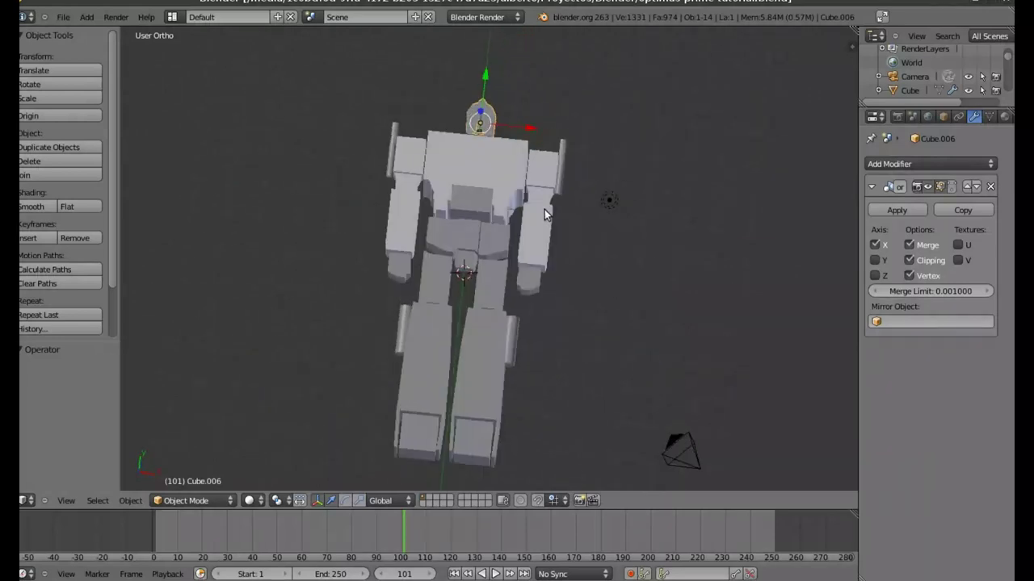
pyautogui.press('KP_7')
pyautogui.hotkey('alt', 'z')
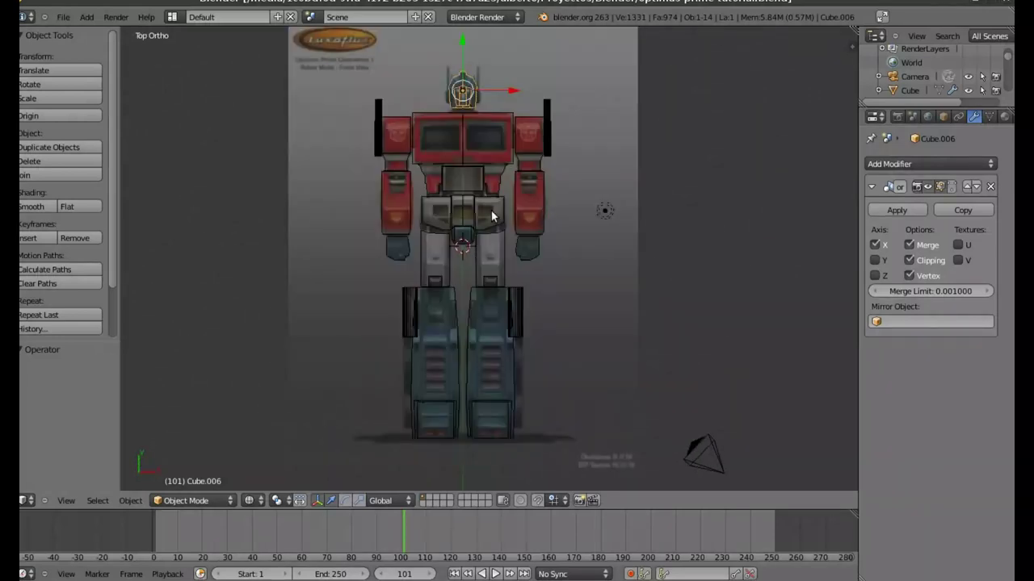
pyautogui.scroll(4, 491, 212)
pyautogui.keyDown('shift'); pyautogui.moveTo(411, 137); pyautogui.dragTo(414, 332, button='middle'); pyautogui.keyUp('shift')
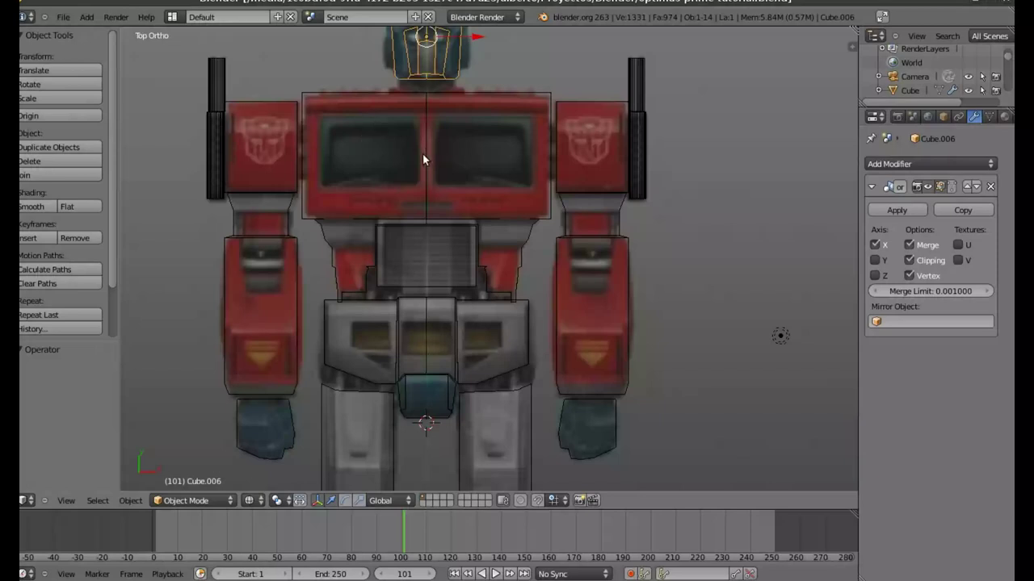
pyautogui.scroll(2, 357, 256)
pyautogui.moveTo(360, 154)
pyautogui.keyDown('shift'); pyautogui.mouseDown(button='middle')
pyautogui.moveTo(358, 257)
pyautogui.moveTo(420, 260)
pyautogui.mouseUp(button='middle'); pyautogui.keyUp('shift')
pyautogui.scroll(1, 419, 261)
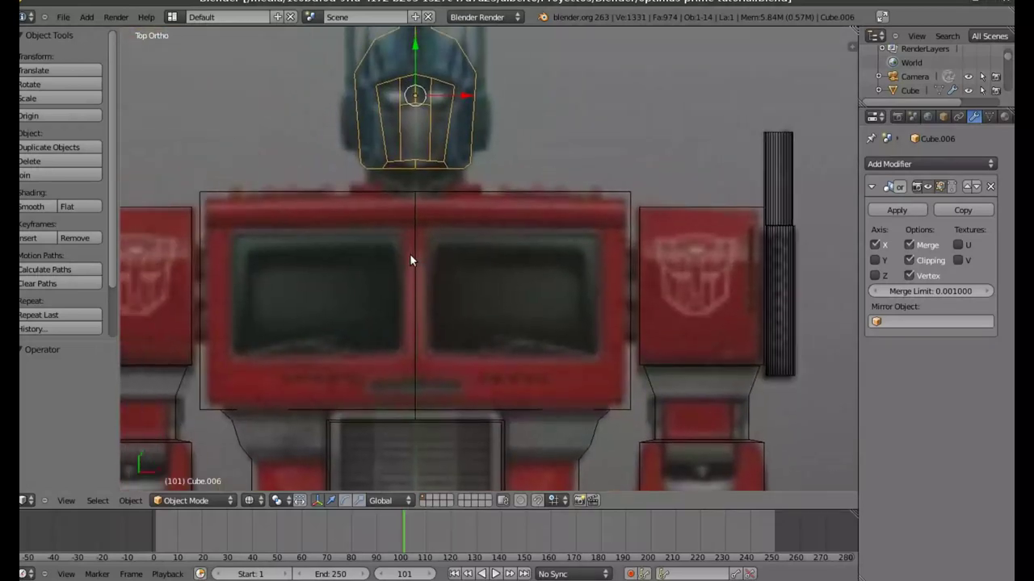
pyautogui.rightClick(410, 254)
# In vertex-select Edit Mode, add a horizontal edge loop near the chest window's top
pyautogui.press('Tab')
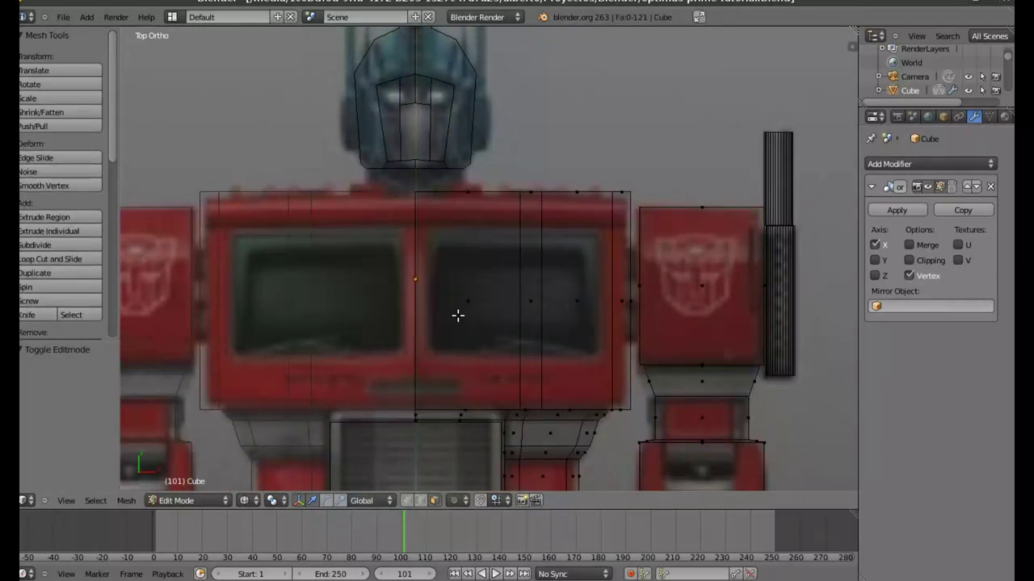
pyautogui.click(407, 501)
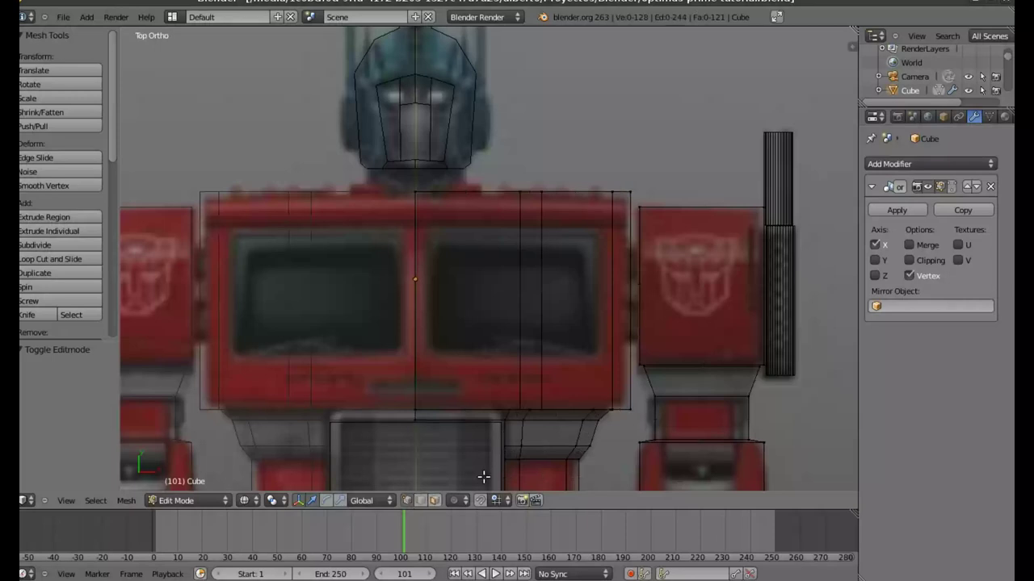
pyautogui.hotkey('ctrl', 'r')
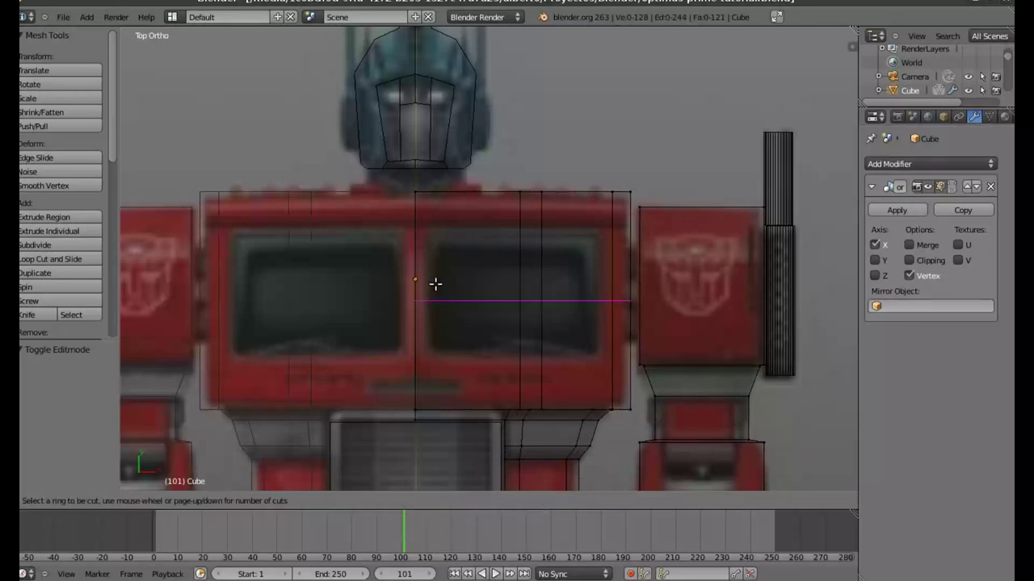
pyautogui.click(448, 271)
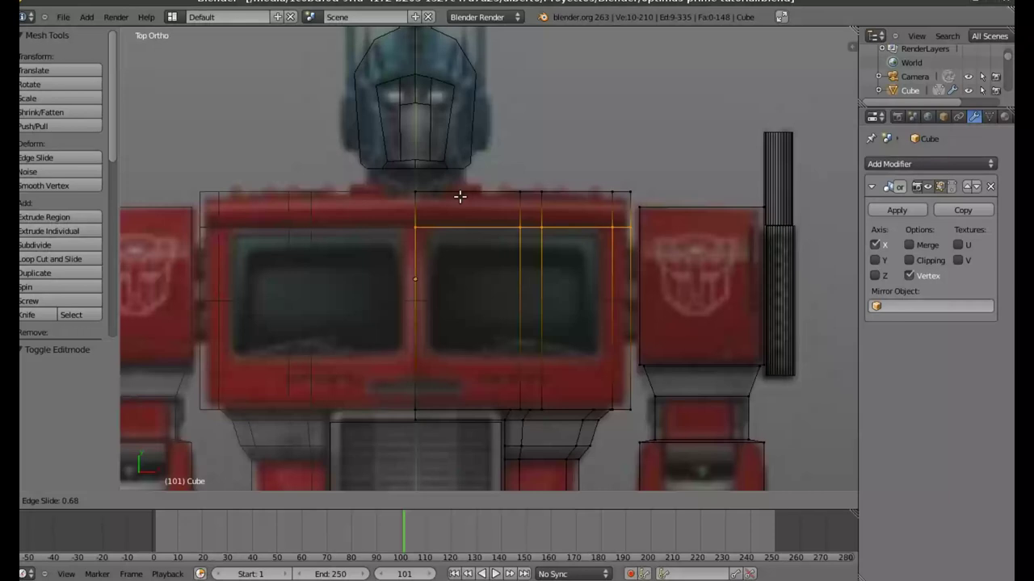
pyautogui.click(459, 197)
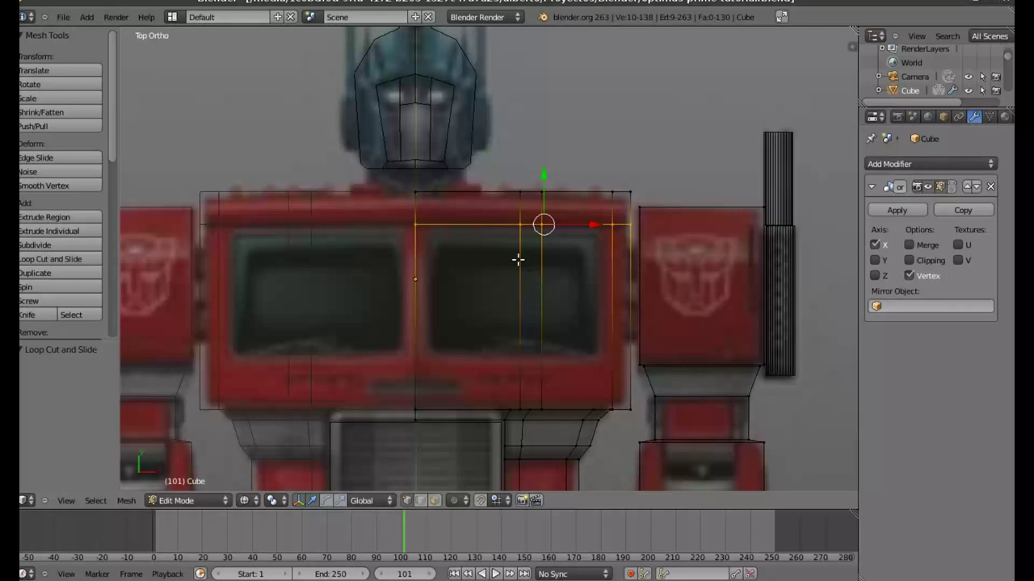
# Add vertical edge loops beside the centre seam and near the chest's right edge
pyautogui.hotkey('ctrl', 'r')
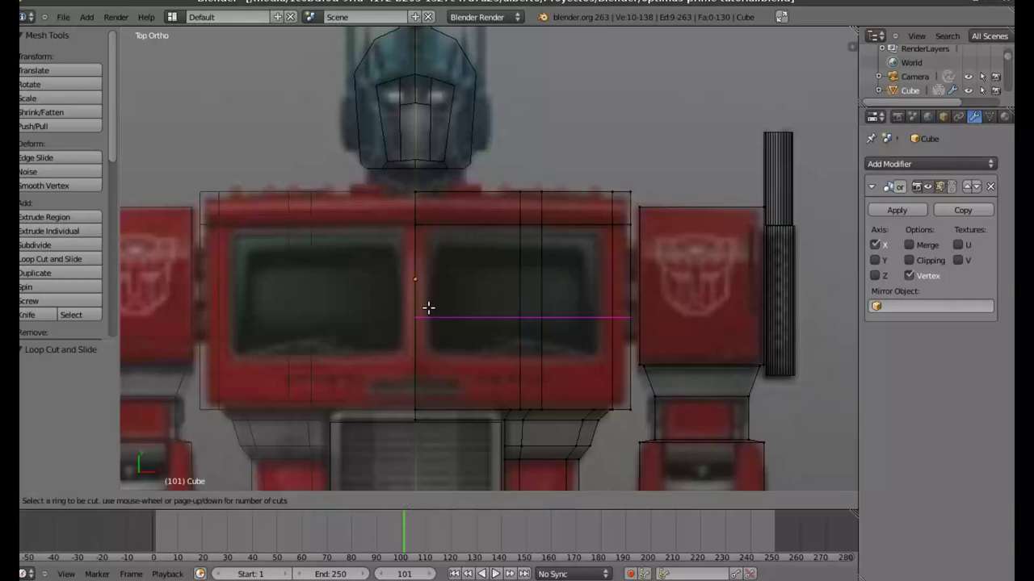
pyautogui.click(453, 220)
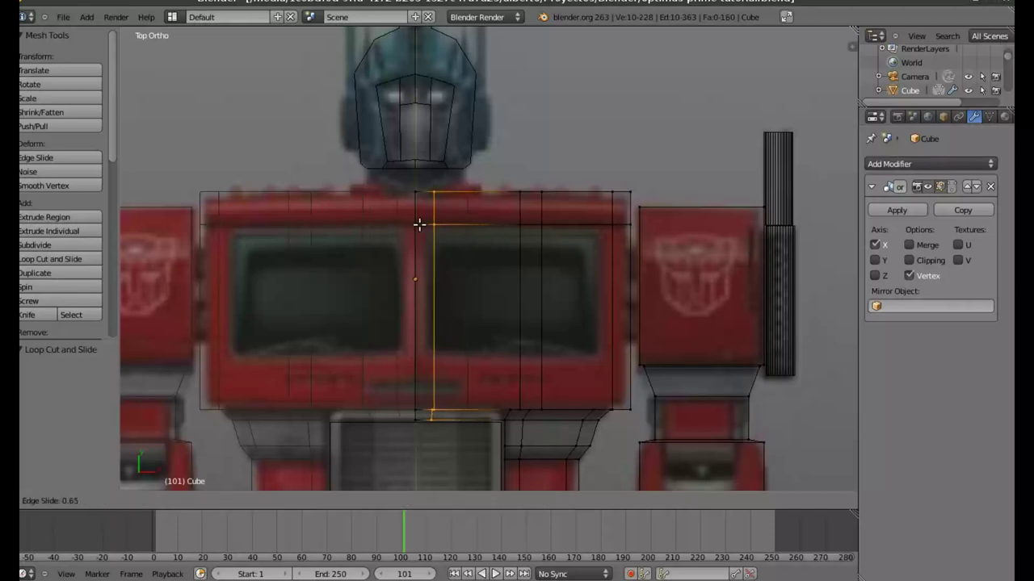
pyautogui.click(419, 225)
pyautogui.hotkey('ctrl', 'r')
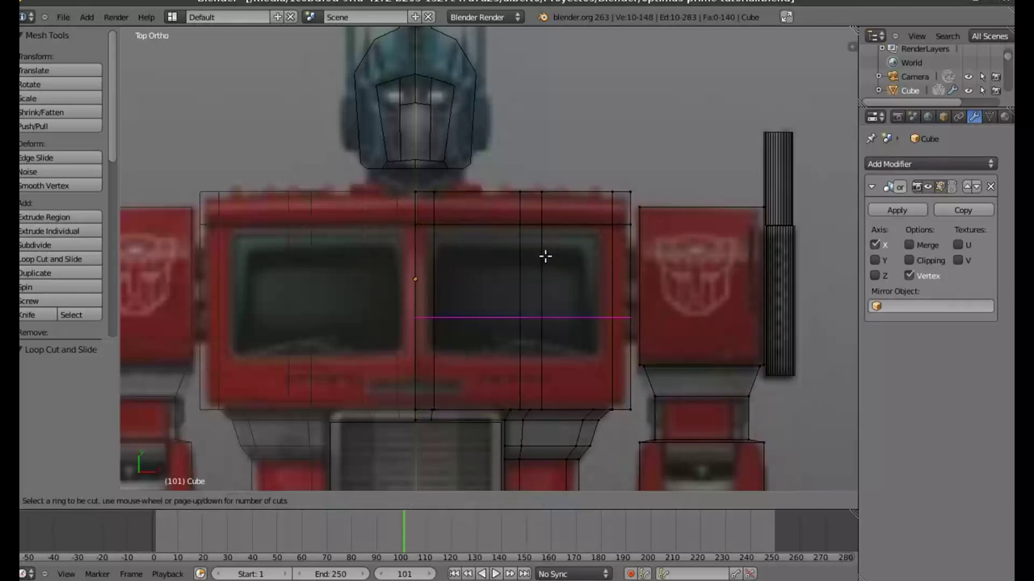
pyautogui.click(577, 198)
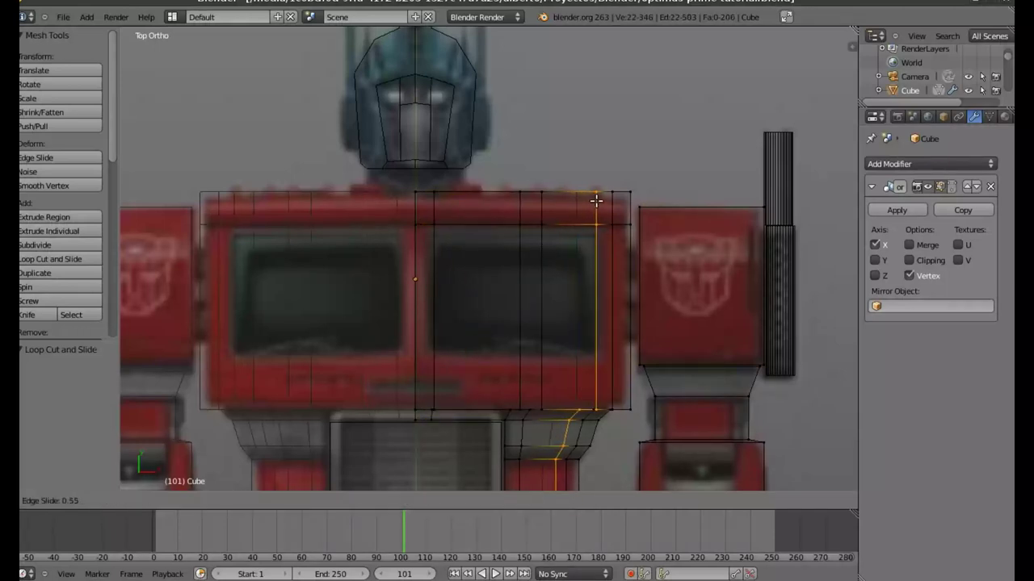
pyautogui.click(598, 200)
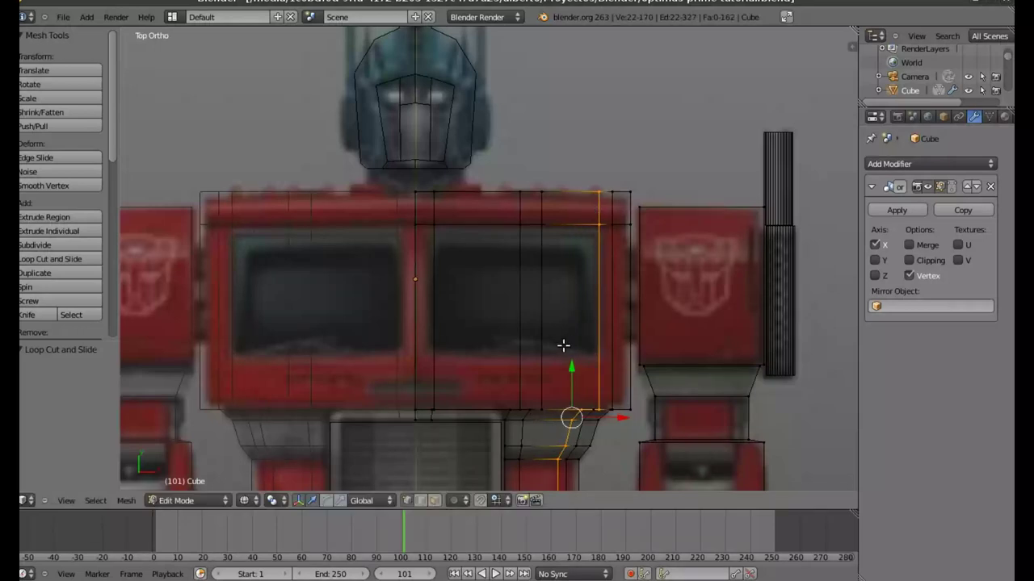
# Add a horizontal edge loop along the bottom of the chest window
pyautogui.hotkey('ctrl', 'r')
pyautogui.click(504, 365)
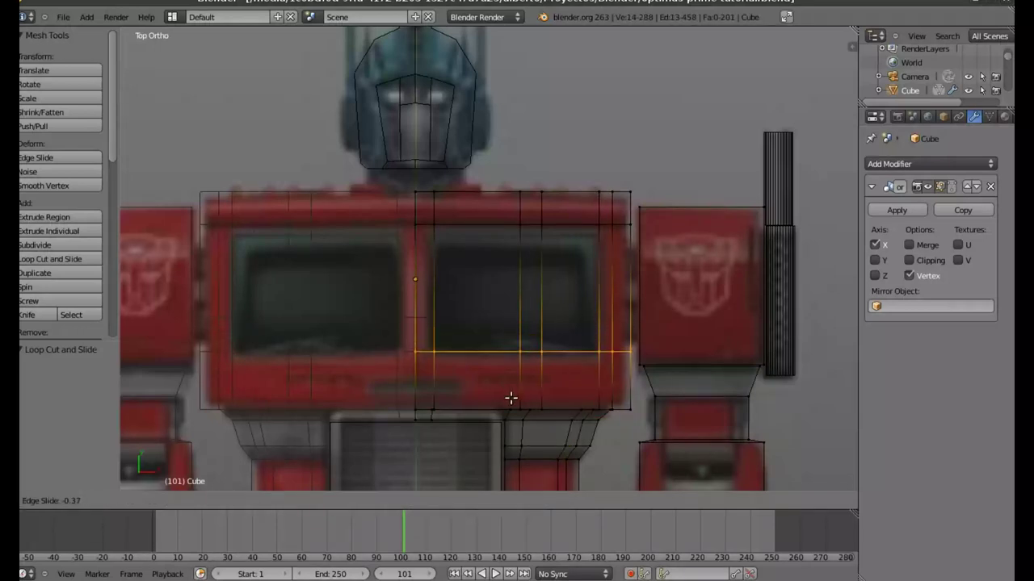
pyautogui.click(510, 400)
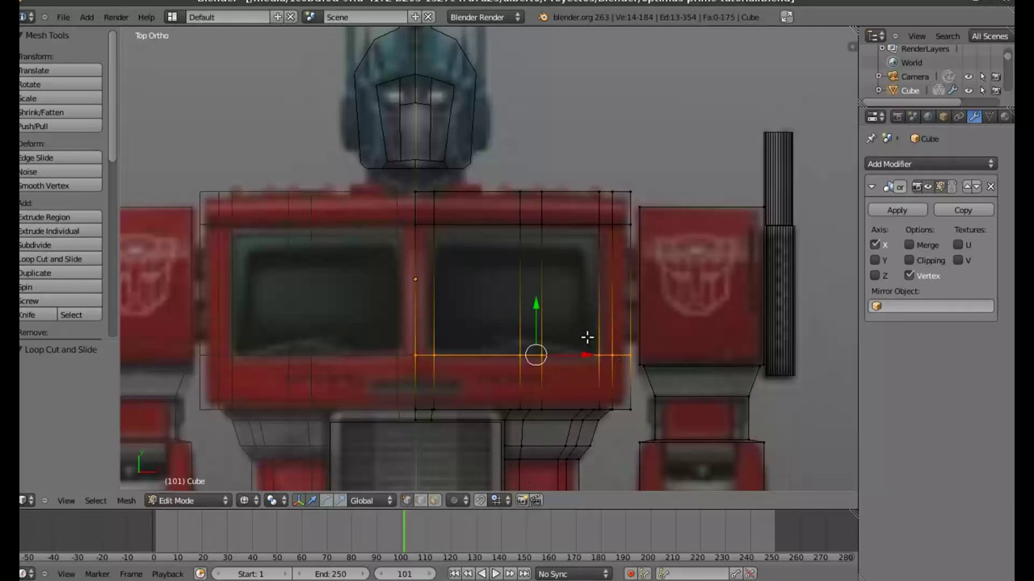
pyautogui.keyDown('shift'); pyautogui.moveTo(529, 361); pyautogui.dragTo(535, 246, button='middle'); pyautogui.keyUp('shift')
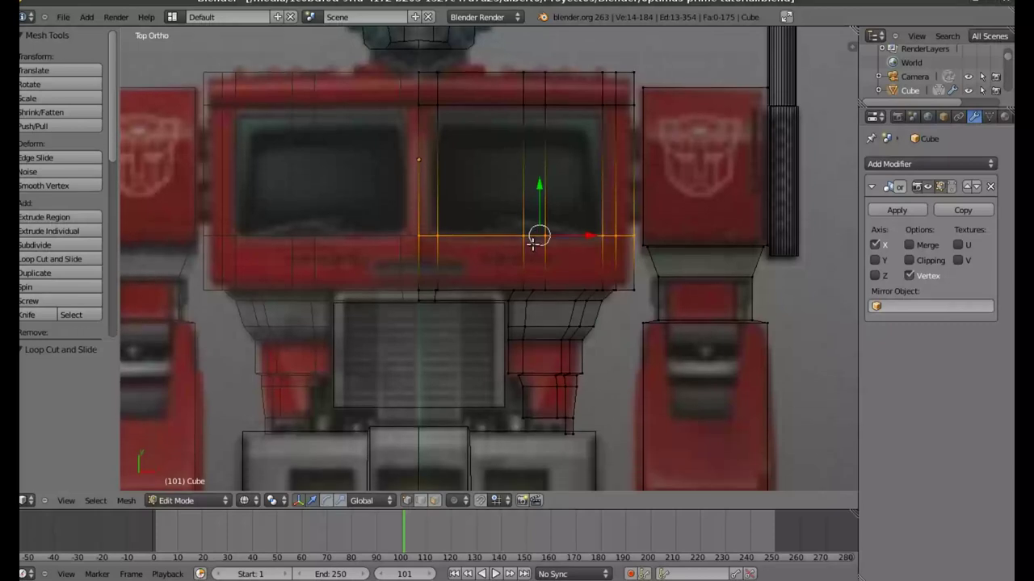
pyautogui.moveTo(533, 245)
pyautogui.keyDown('shift'); pyautogui.mouseDown(button='middle')
pyautogui.moveTo(531, 275)
pyautogui.moveTo(546, 289)
pyautogui.mouseUp(button='middle'); pyautogui.keyUp('shift')
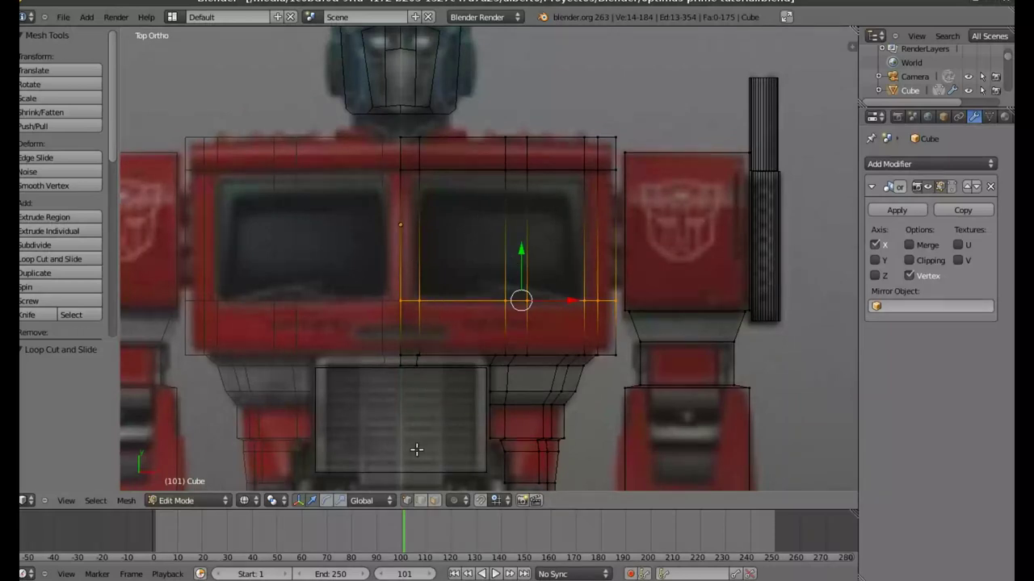
# In face select mode, select the left and right chest window faces
pyautogui.click(434, 501)
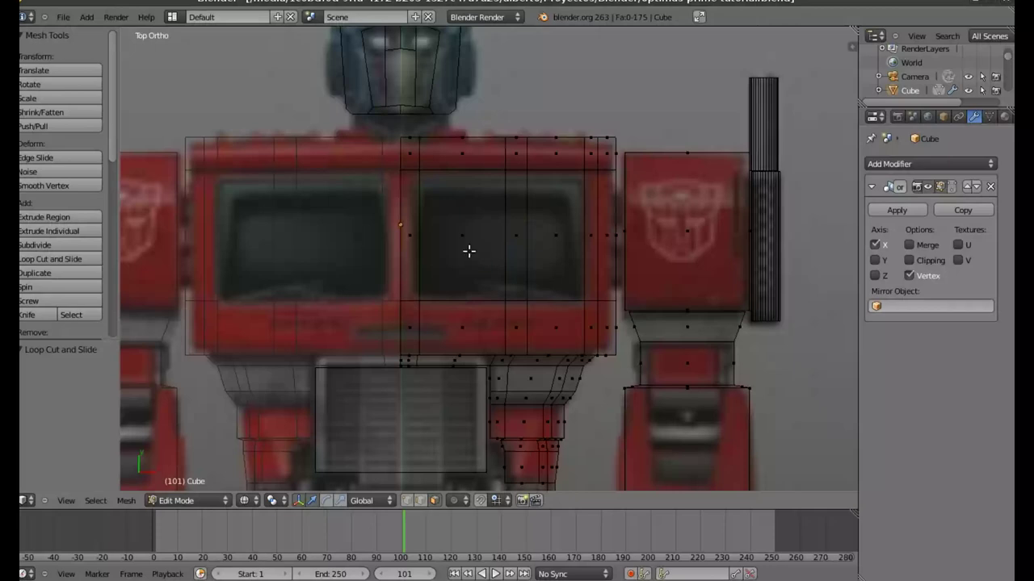
pyautogui.click(457, 237)
pyautogui.keyDown('shift'); pyautogui.click(554, 234); pyautogui.keyUp('shift')
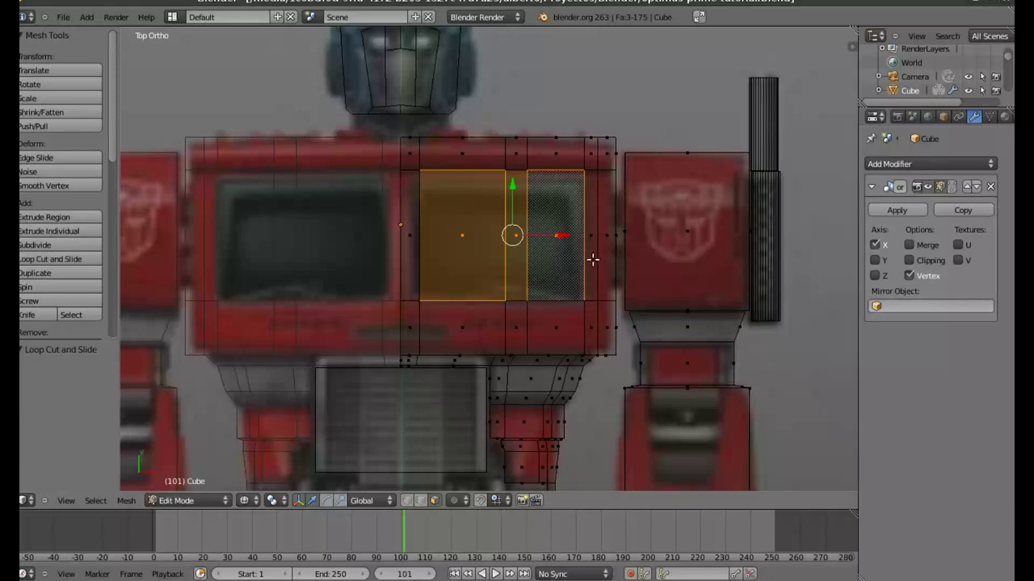
pyautogui.moveTo(572, 282)
pyautogui.mouseDown(button='middle')
pyautogui.moveTo(561, 237)
pyautogui.moveTo(425, 332)
pyautogui.moveTo(429, 318)
pyautogui.moveTo(531, 367)
pyautogui.mouseUp(button='middle')
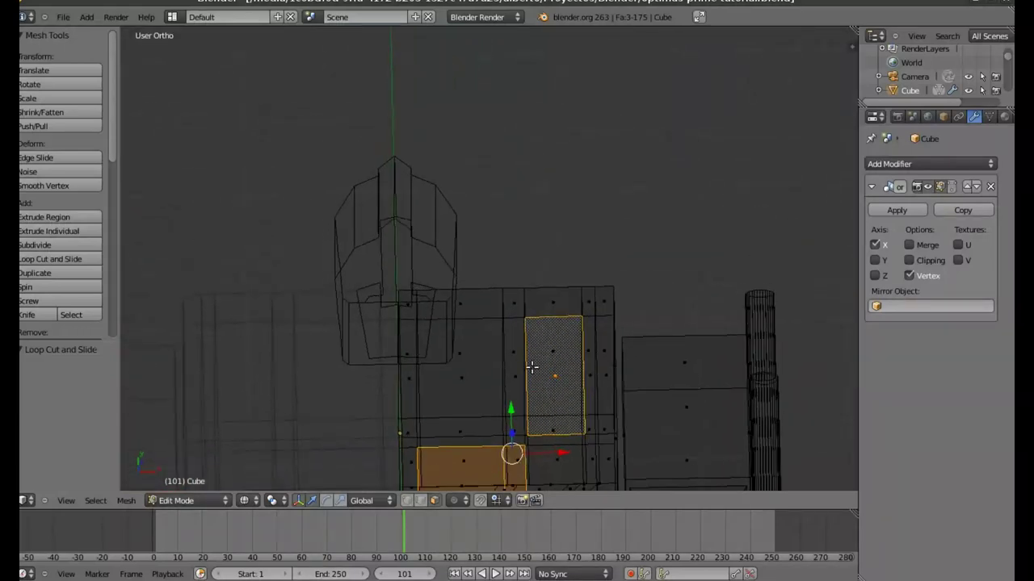
pyautogui.rightClick(470, 377)
pyautogui.keyDown('shift'); pyautogui.rightClick(536, 374); pyautogui.keyUp('shift')
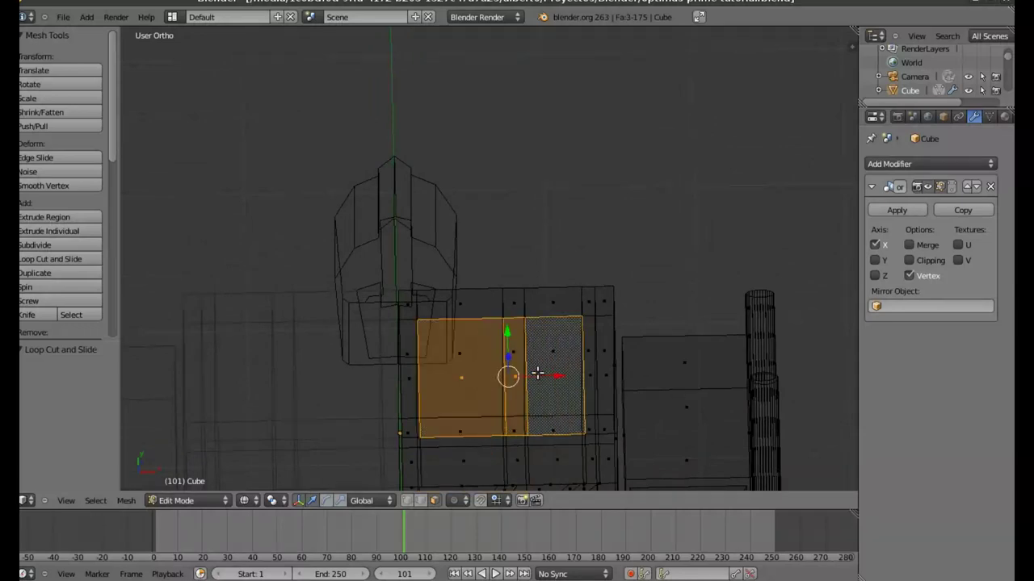
pyautogui.press('KP_7')
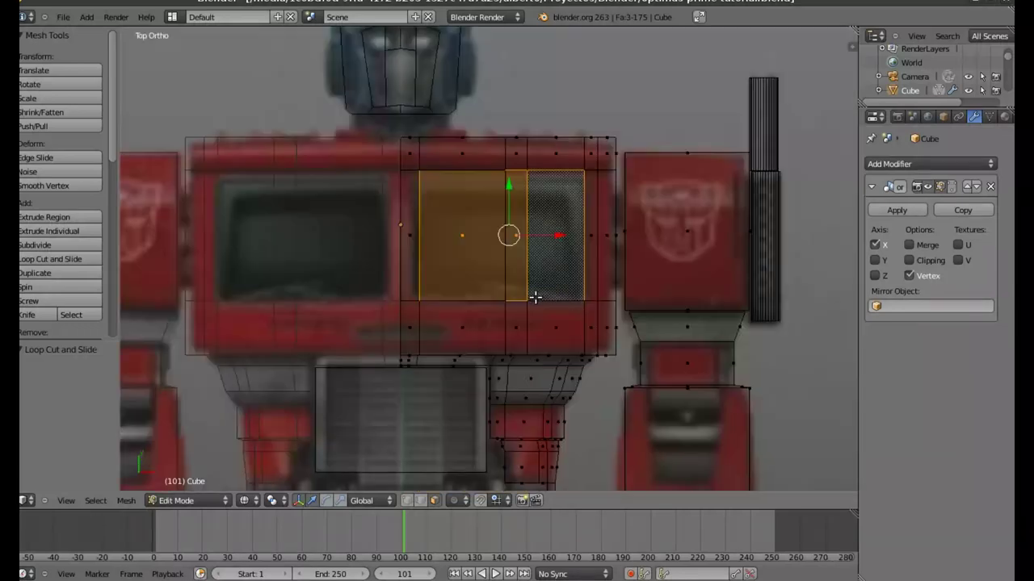
pyautogui.moveTo(491, 315)
pyautogui.mouseDown(button='middle')
pyautogui.moveTo(499, 289)
pyautogui.moveTo(537, 347)
pyautogui.moveTo(516, 211)
pyautogui.mouseUp(button='middle')
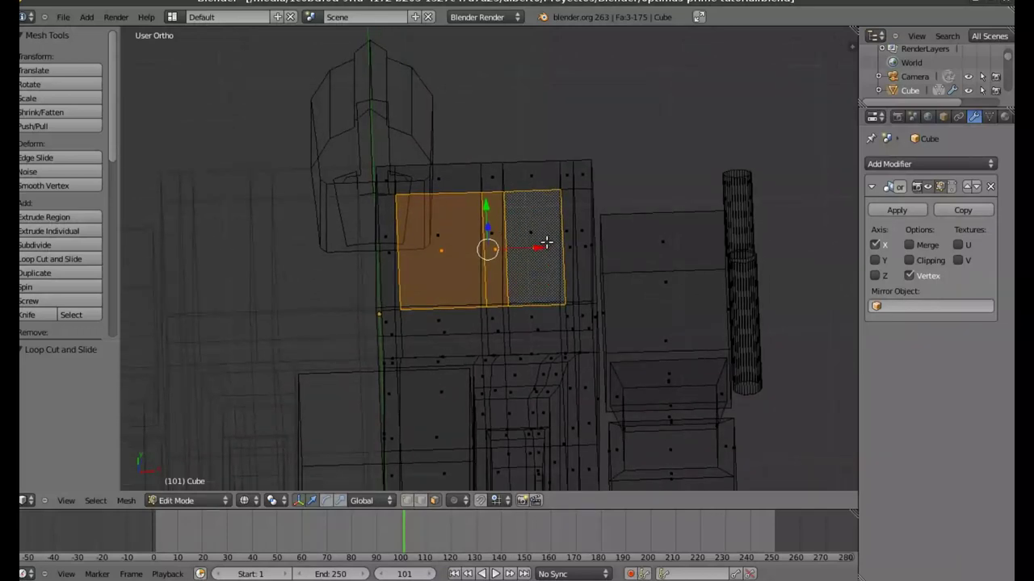
# Extrude the window faces inward by 0.119 on Z and inspect the recess in different shading modes
pyautogui.press('e')
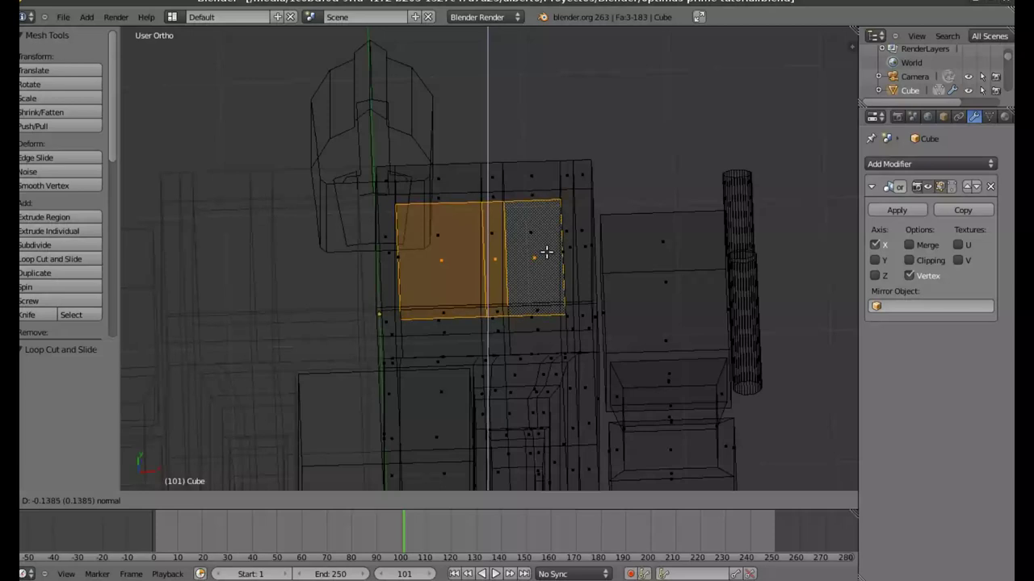
pyautogui.click(545, 247)
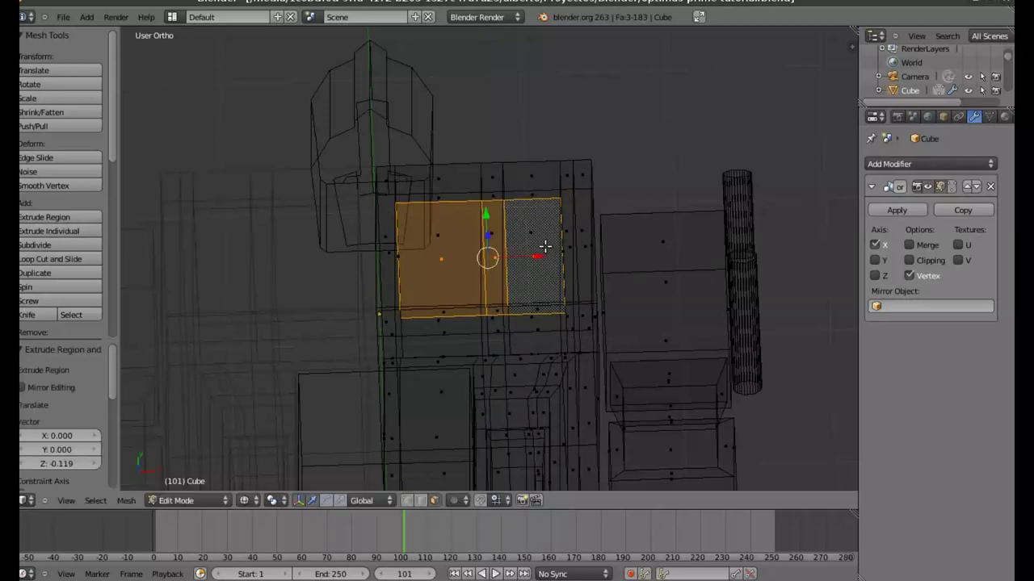
pyautogui.hotkey('alt', 'z')
pyautogui.moveTo(464, 125)
pyautogui.mouseDown(button='middle')
pyautogui.moveTo(498, 167)
pyautogui.moveTo(487, 132)
pyautogui.mouseUp(button='middle')
pyautogui.press('z')
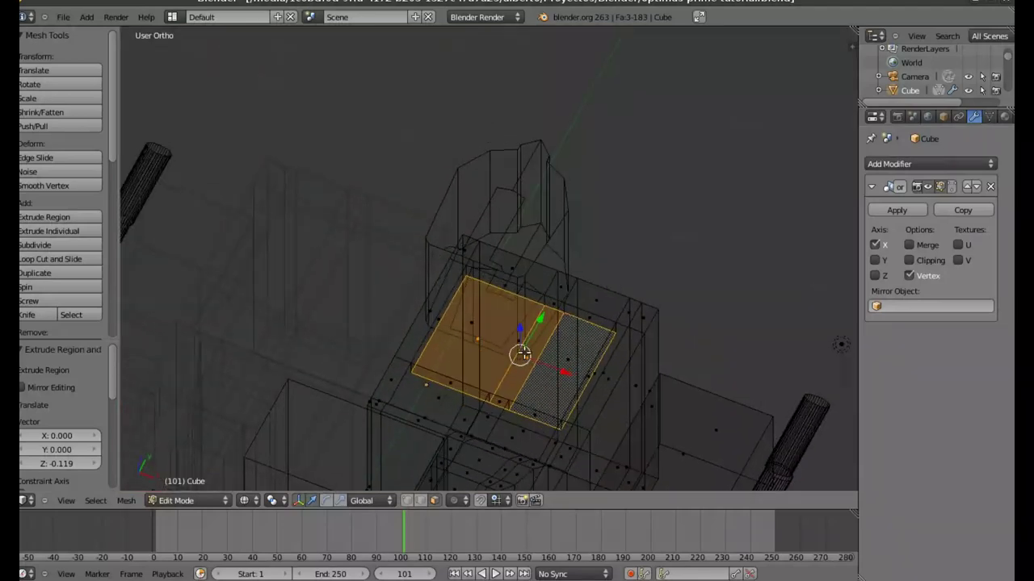
pyautogui.press('z')
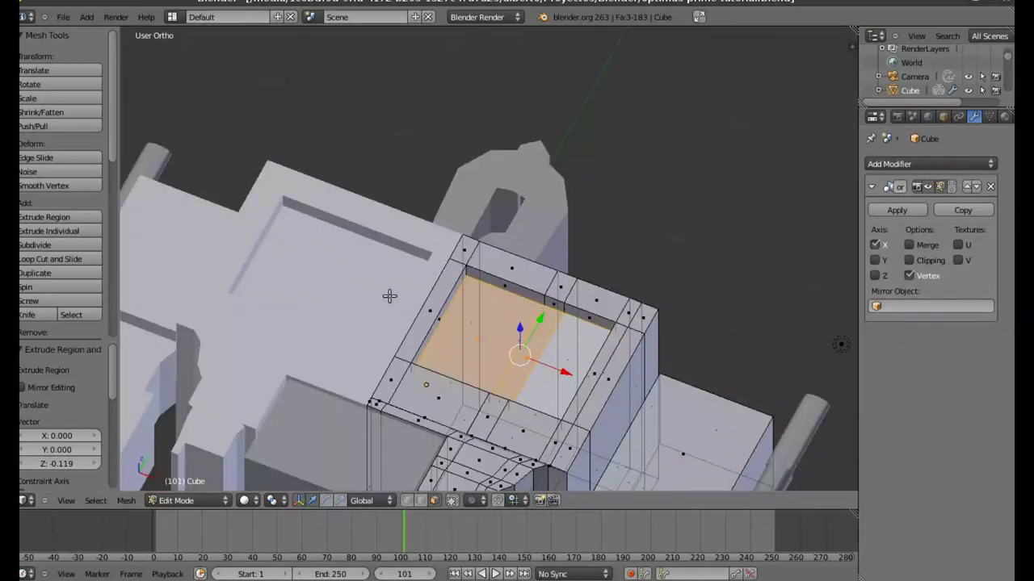
pyautogui.press('z')
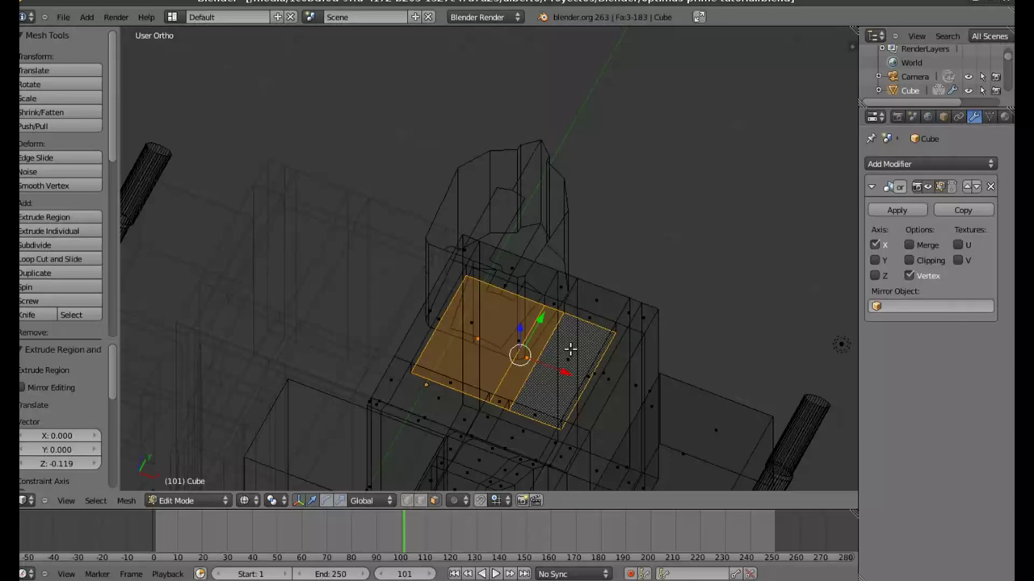
pyautogui.press('z')
pyautogui.press('KP_7')
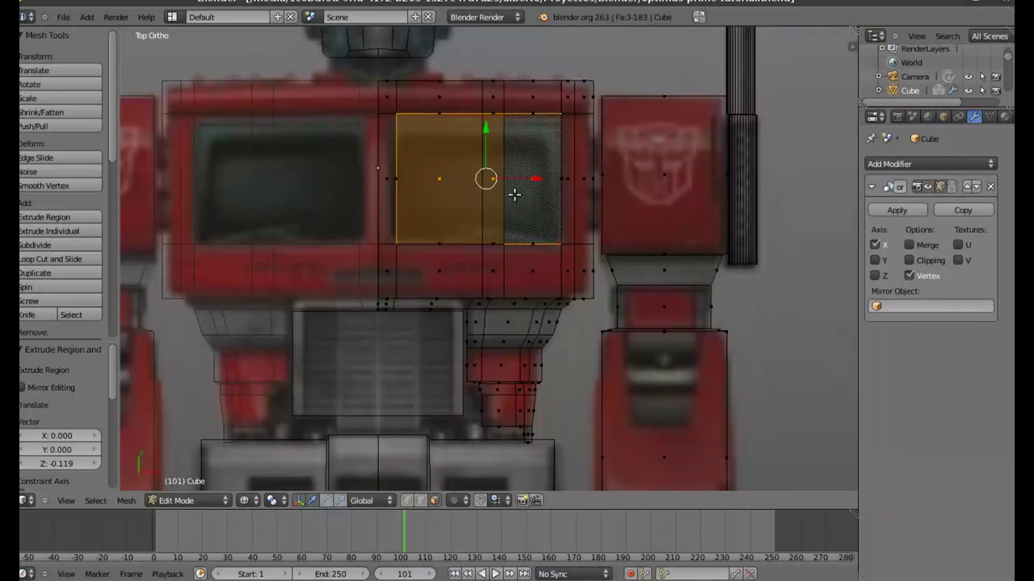
# Zoom onto the chest panel and turn off Limit Selection to Visible
pyautogui.keyDown('shift'); pyautogui.moveTo(622, 191); pyautogui.dragTo(499, 173, button='middle'); pyautogui.keyUp('shift')
pyautogui.moveTo(302, 362)
pyautogui.keyDown('shift'); pyautogui.mouseDown(button='middle')
pyautogui.moveTo(369, 347)
pyautogui.moveTo(466, 375)
pyautogui.moveTo(470, 387)
pyautogui.mouseUp(button='middle'); pyautogui.keyUp('shift')
pyautogui.keyDown('shift'); pyautogui.moveTo(445, 221); pyautogui.dragTo(444, 281, button='middle'); pyautogui.keyUp('shift')
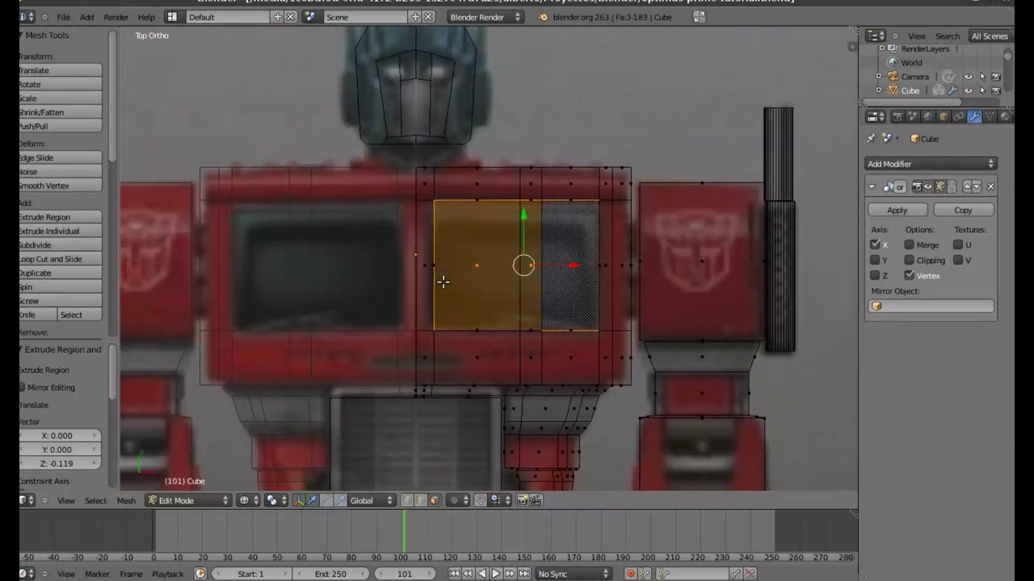
pyautogui.scroll(2, 516, 202)
pyautogui.keyDown('shift'); pyautogui.moveTo(496, 191); pyautogui.dragTo(512, 299, button='middle'); pyautogui.keyUp('shift')
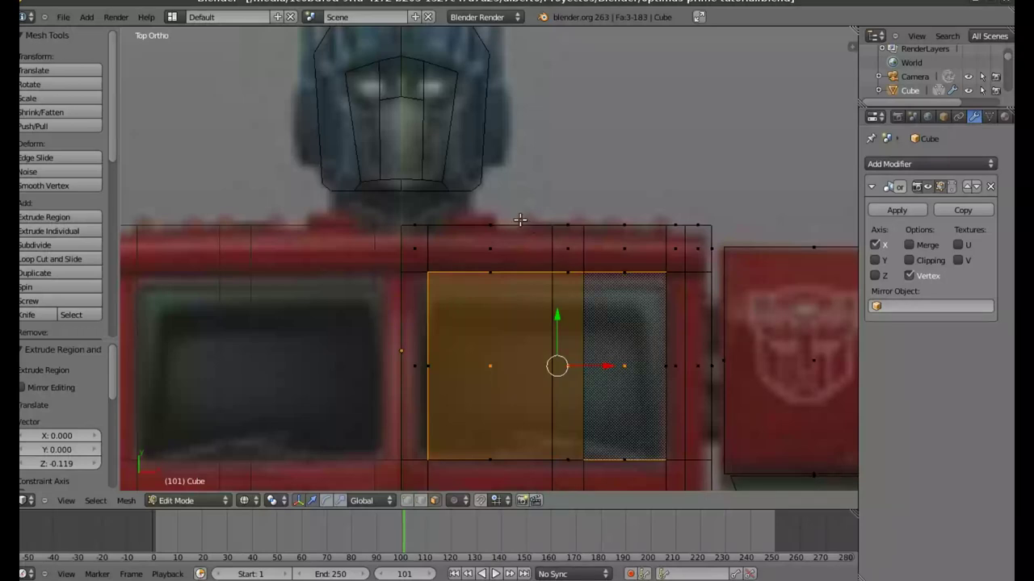
pyautogui.click(407, 506)
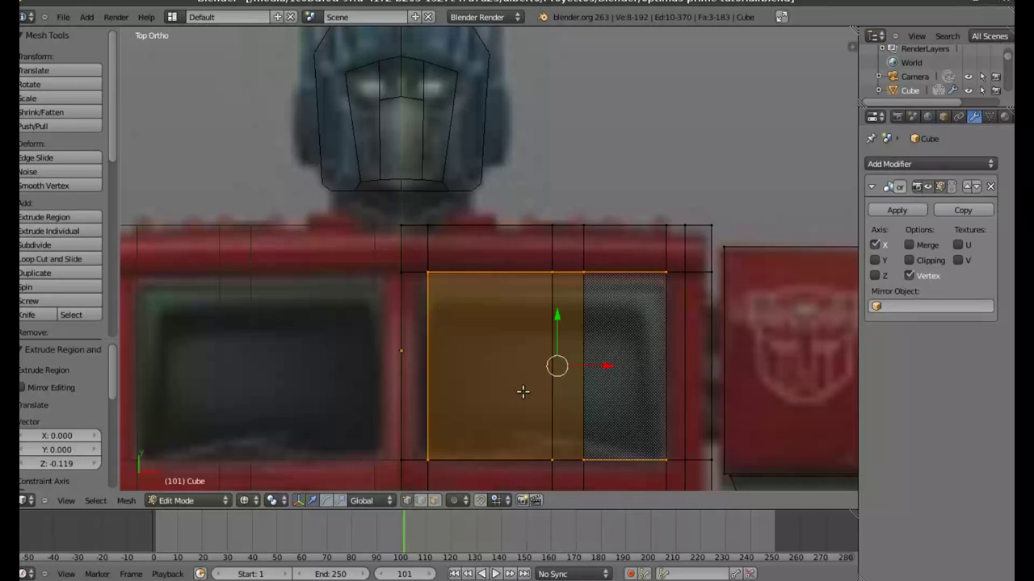
# Zoom out to the grille, leave Edit Mode, and select the grille block Cube.008
pyautogui.keyDown('shift'); pyautogui.scroll(-2, 496, 264); pyautogui.keyUp('shift')
pyautogui.keyDown('shift'); pyautogui.scroll(-5, 450, 339); pyautogui.keyUp('shift')
pyautogui.keyDown('shift'); pyautogui.scroll(-2, 506, 260); pyautogui.keyUp('shift')
pyautogui.keyDown('shift'); pyautogui.scroll(-3, 528, 212); pyautogui.keyUp('shift')
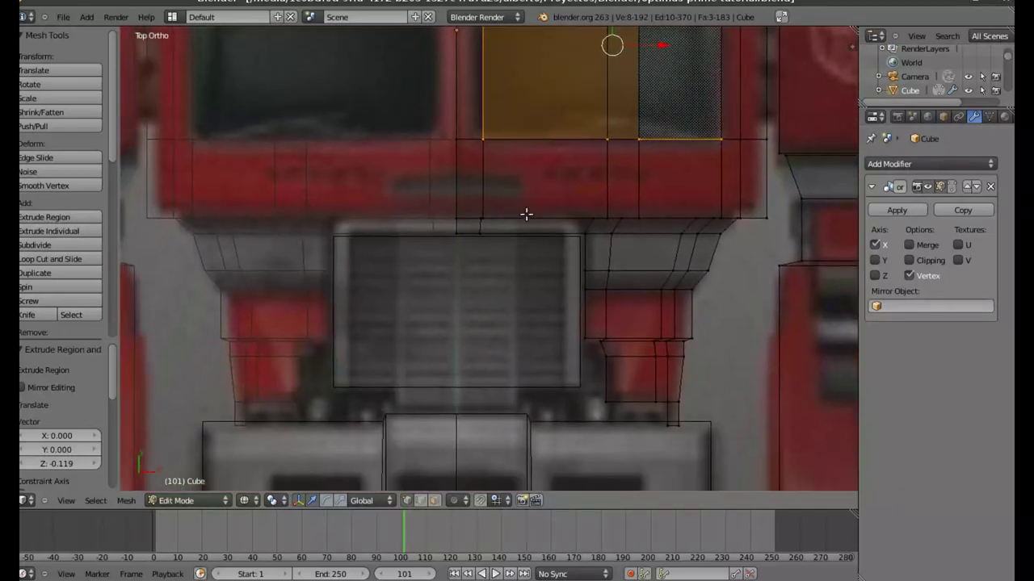
pyautogui.press('Tab')
pyautogui.rightClick(495, 389)
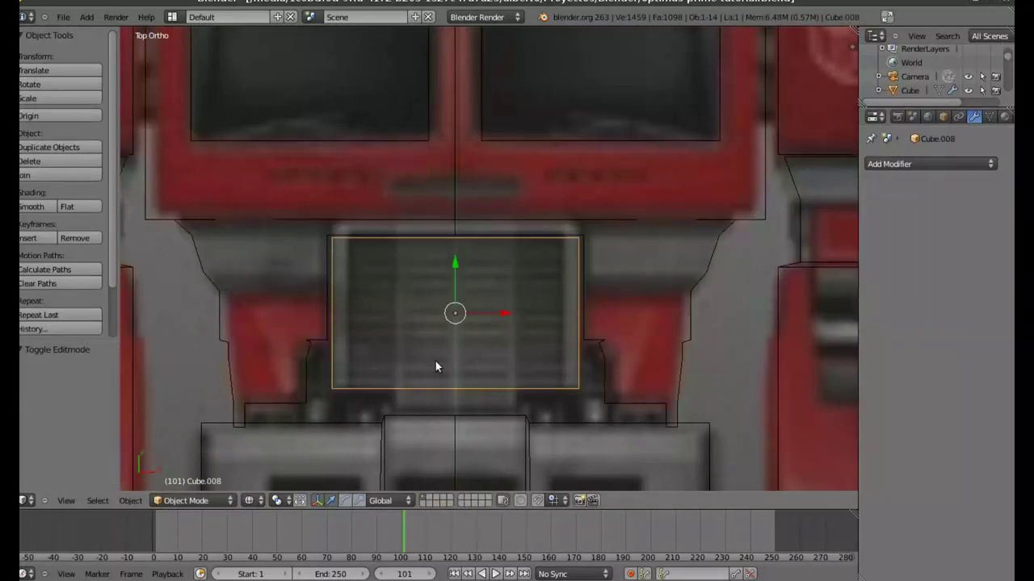
# Briefly inspect Cube.008 in Edit Mode, then select the main body Cube
pyautogui.press('Tab')
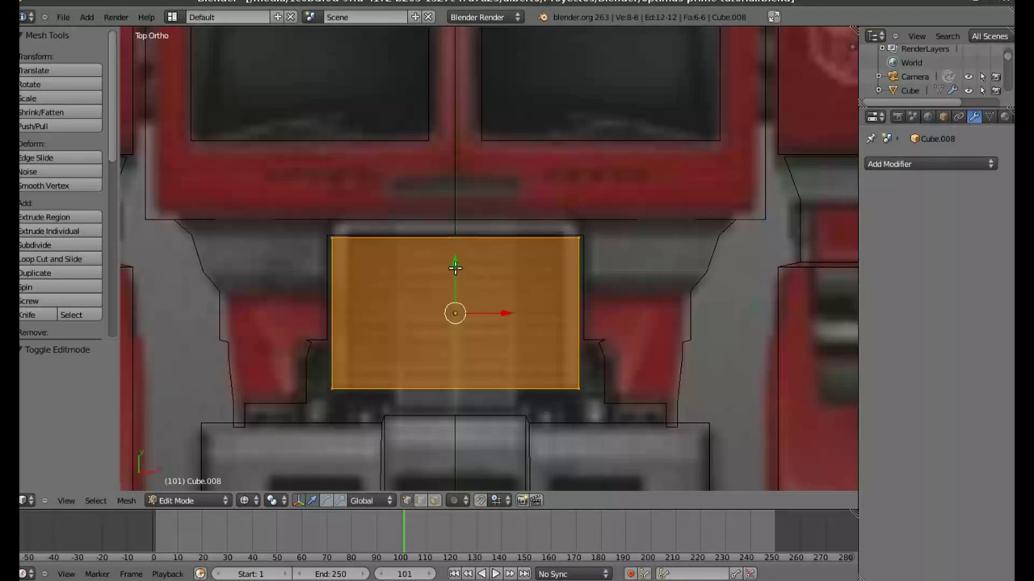
pyautogui.press('Tab')
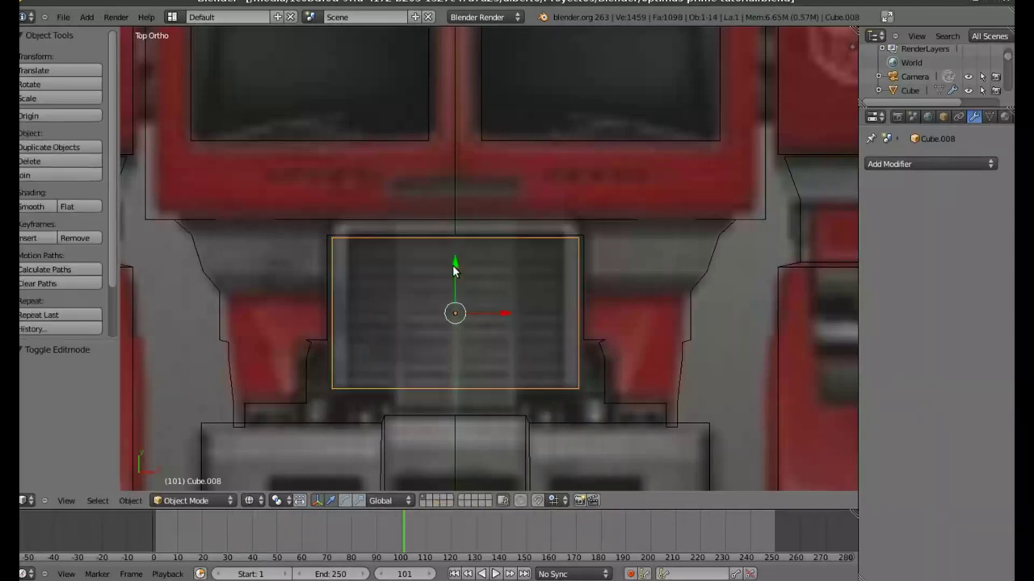
pyautogui.rightClick(687, 283)
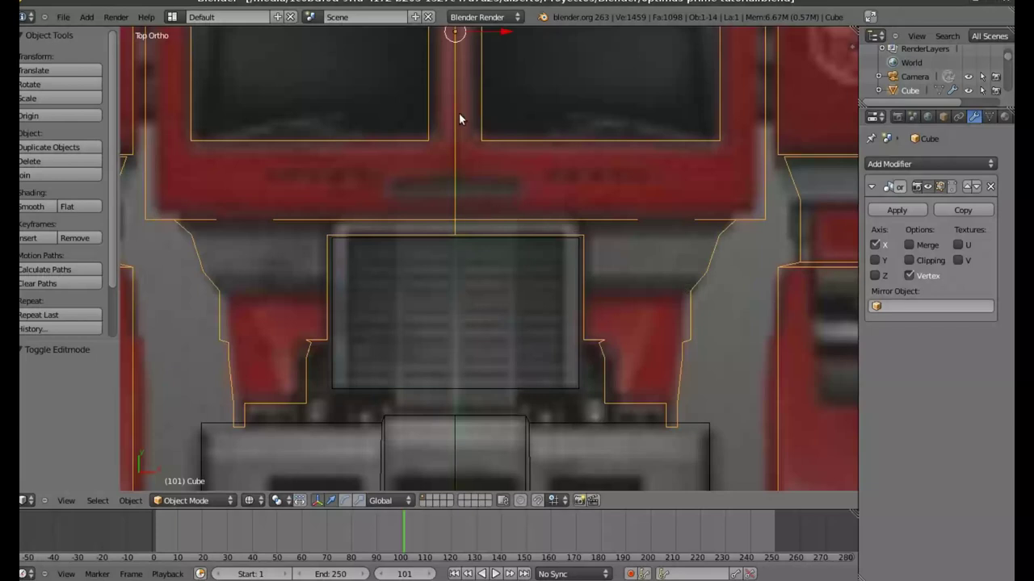
pyautogui.keyDown('shift'); pyautogui.scroll(1, 460, 166); pyautogui.keyUp('shift')
pyautogui.keyDown('shift'); pyautogui.scroll(3, 429, 242); pyautogui.keyUp('shift')
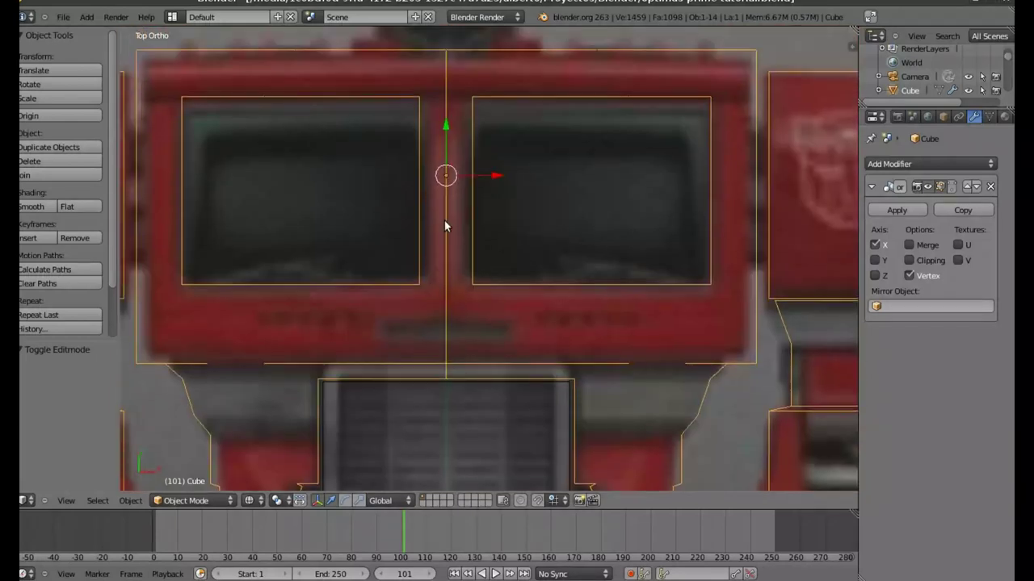
# Nudge the body Cube slightly, pan to the grille, and enter its Edit Mode
pyautogui.moveTo(445, 145); pyautogui.dragTo(447, 130)
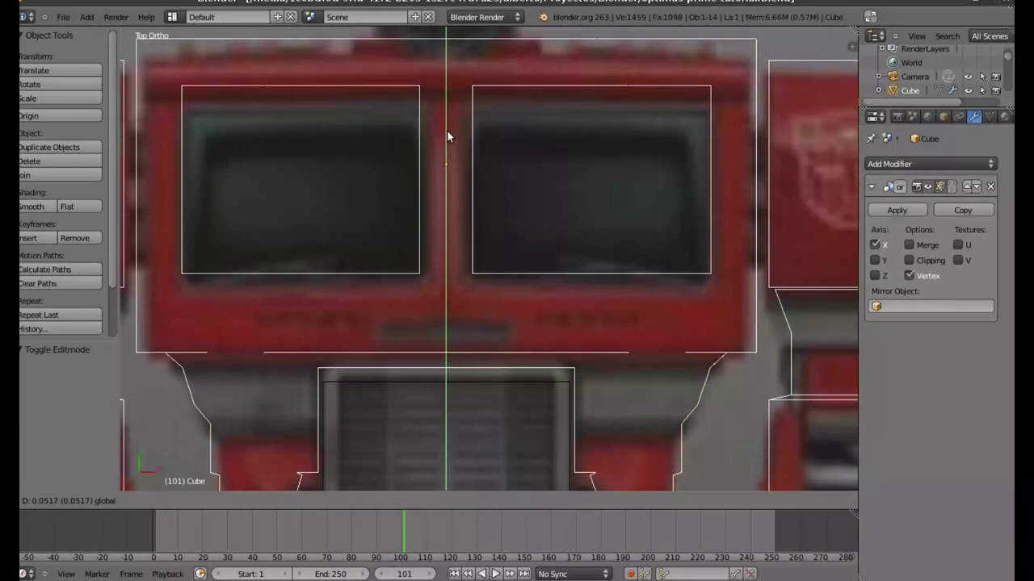
pyautogui.moveTo(446, 130); pyautogui.dragTo(448, 139)
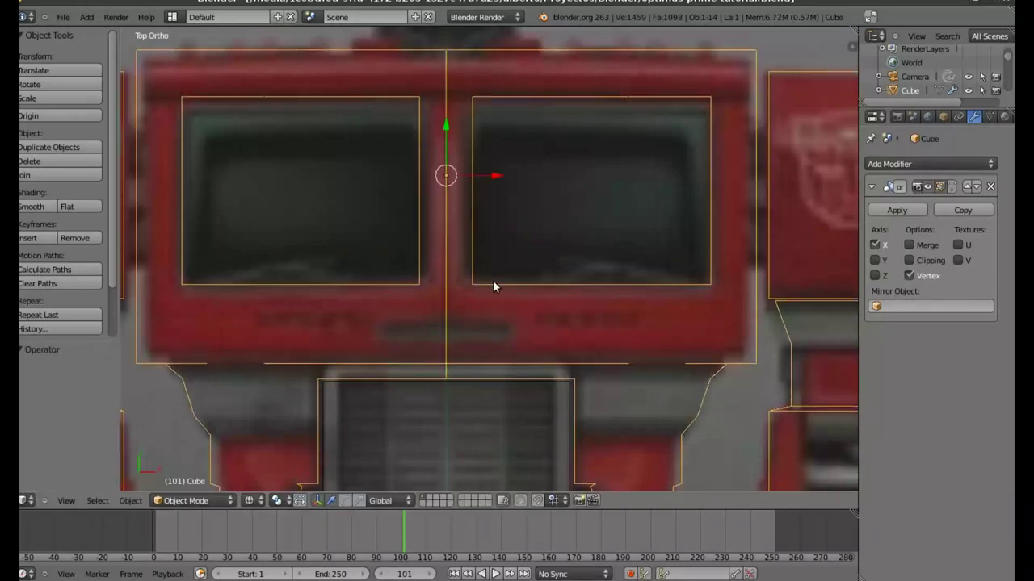
pyautogui.keyDown('shift'); pyautogui.moveTo(493, 280); pyautogui.dragTo(516, 85, button='middle'); pyautogui.keyUp('shift')
pyautogui.keyDown('shift'); pyautogui.moveTo(522, 269); pyautogui.dragTo(525, 268, button='middle'); pyautogui.keyUp('shift')
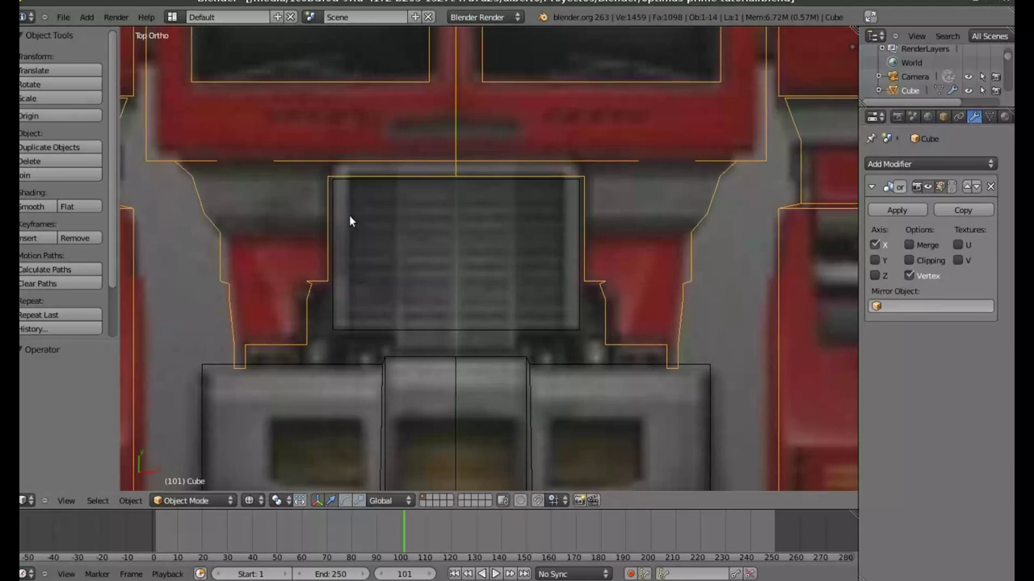
pyautogui.press('Tab')
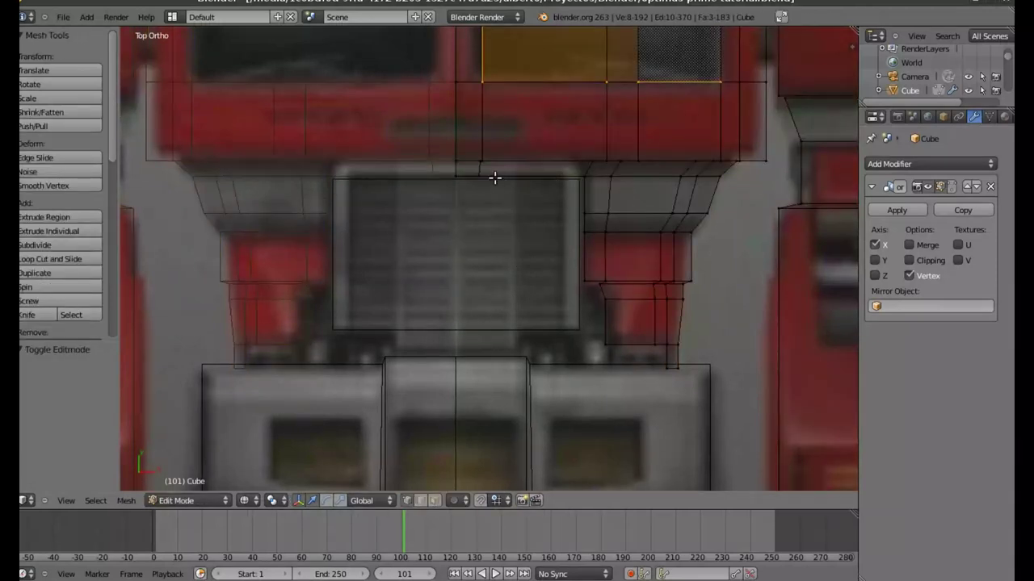
# Box-select vertices along the chest's lower edge and move them along Y
pyautogui.press('b')
pyautogui.moveTo(447, 165); pyautogui.dragTo(634, 191)
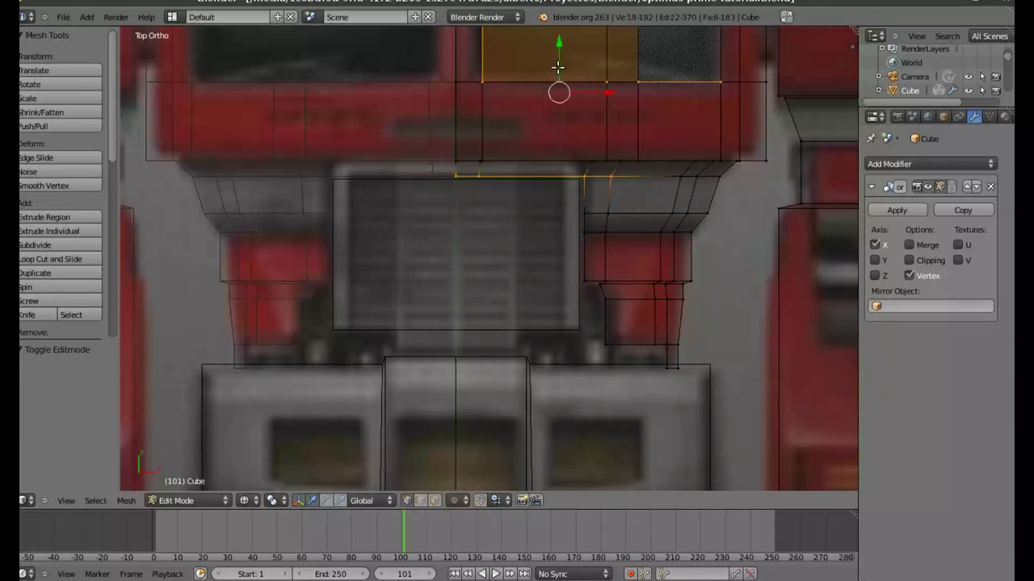
pyautogui.press('b')
pyautogui.moveTo(658, 170); pyautogui.dragTo(734, 189)
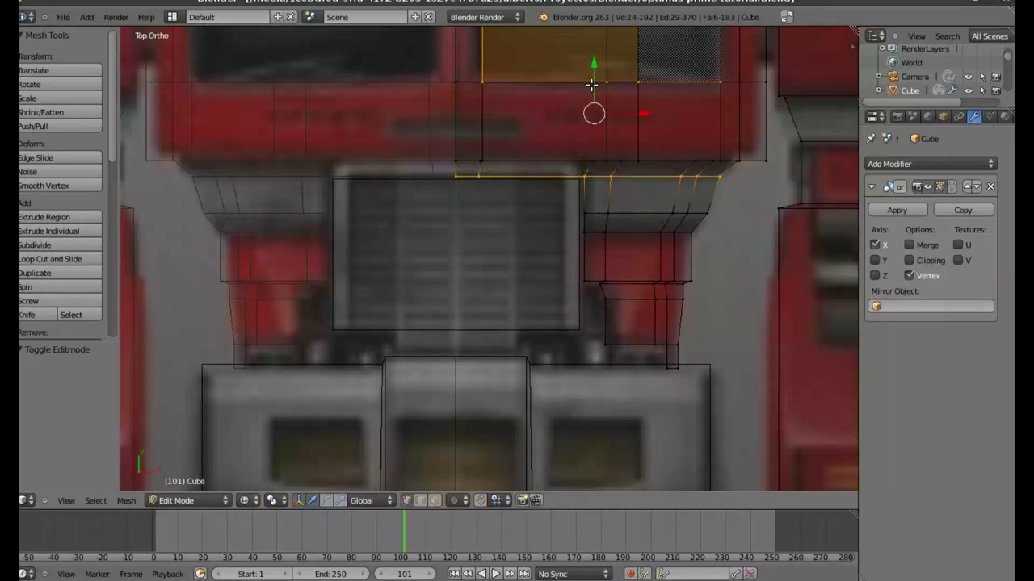
pyautogui.press('g')
pyautogui.press('y')
pyautogui.click(593, 75)
# Raise the full edge row below the chest 0.058 on Y to meet the chest, then exit Edit Mode
pyautogui.press('a')
pyautogui.press('b')
pyautogui.moveTo(436, 166); pyautogui.dragTo(736, 184)
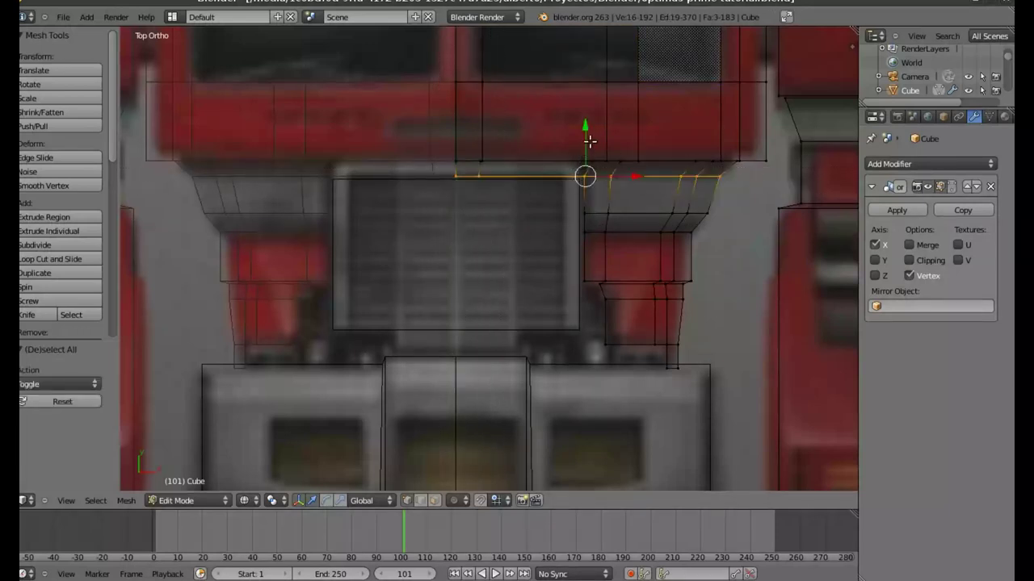
pyautogui.moveTo(589, 134); pyautogui.dragTo(589, 126)
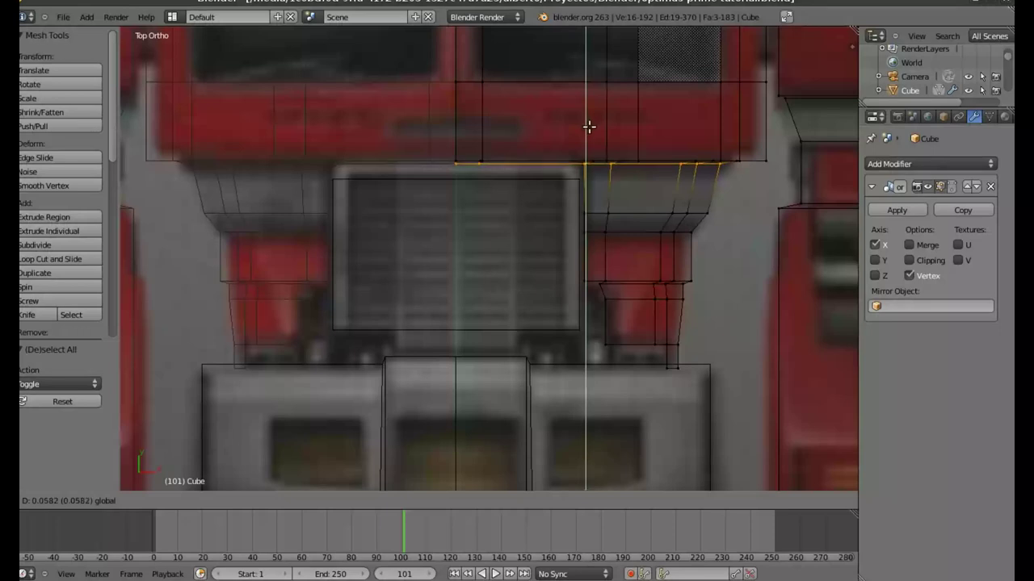
pyautogui.click(589, 126)
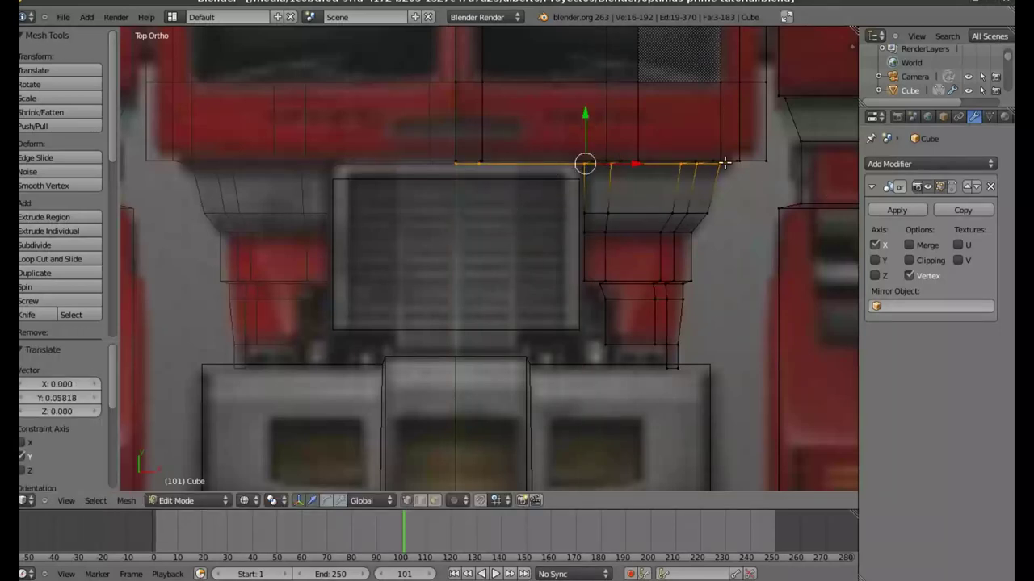
pyautogui.press('Tab')
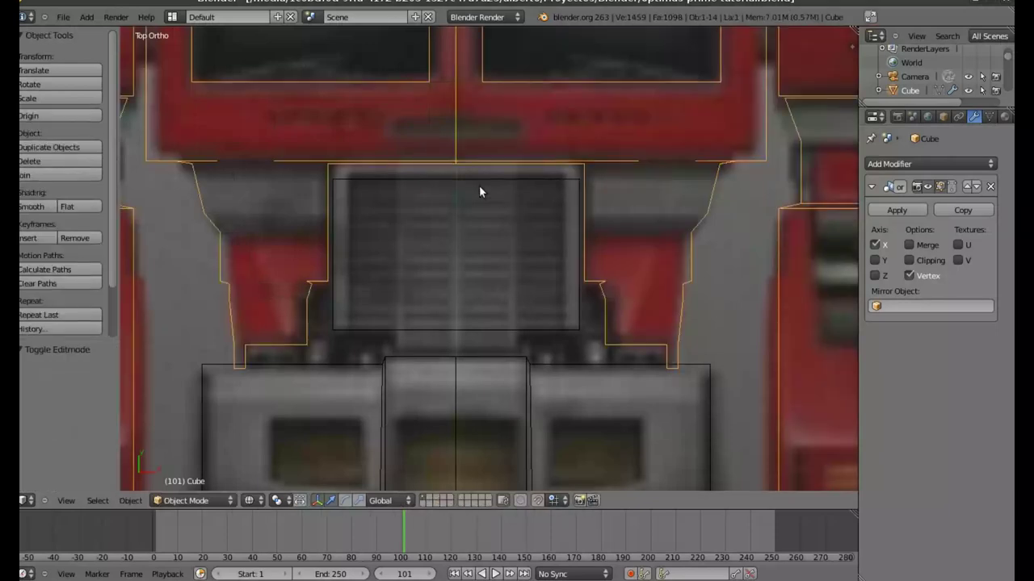
# Move grille block Cube.008 up on Y and scale it to 1.031 along Y
pyautogui.rightClick(492, 196)
pyautogui.moveTo(461, 215); pyautogui.dragTo(457, 198)
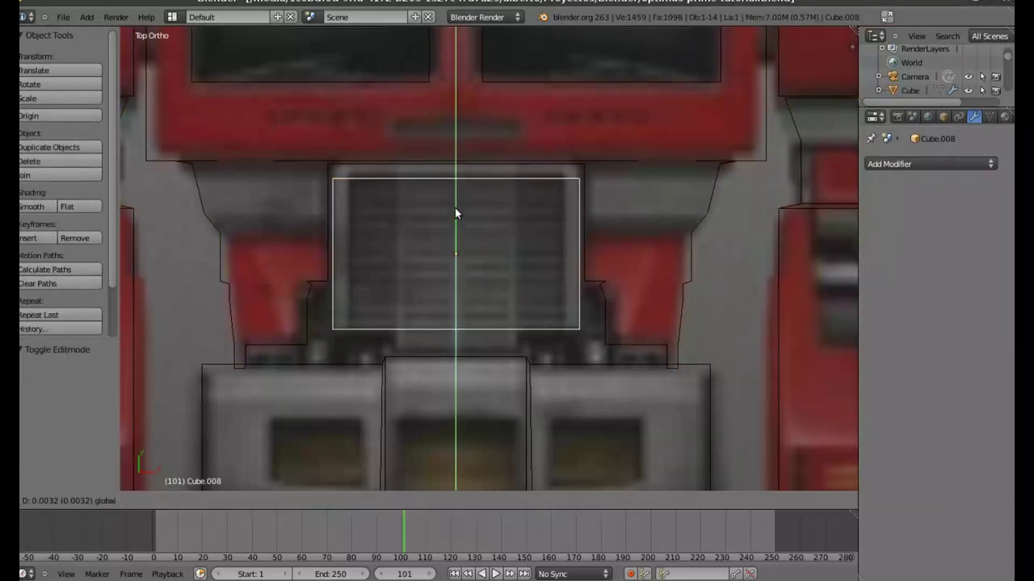
pyautogui.click(457, 199)
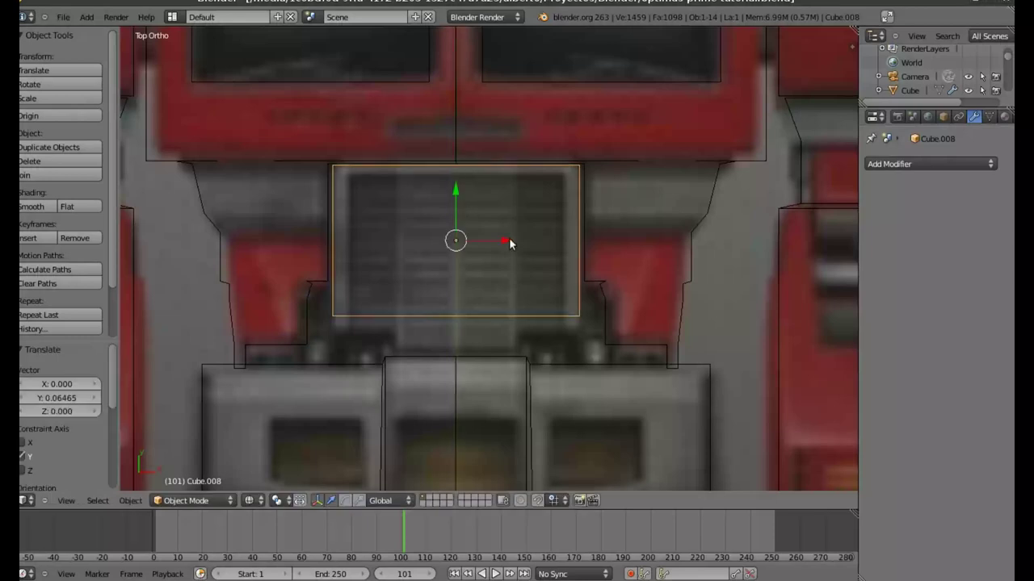
pyautogui.press('s')
pyautogui.press('y')
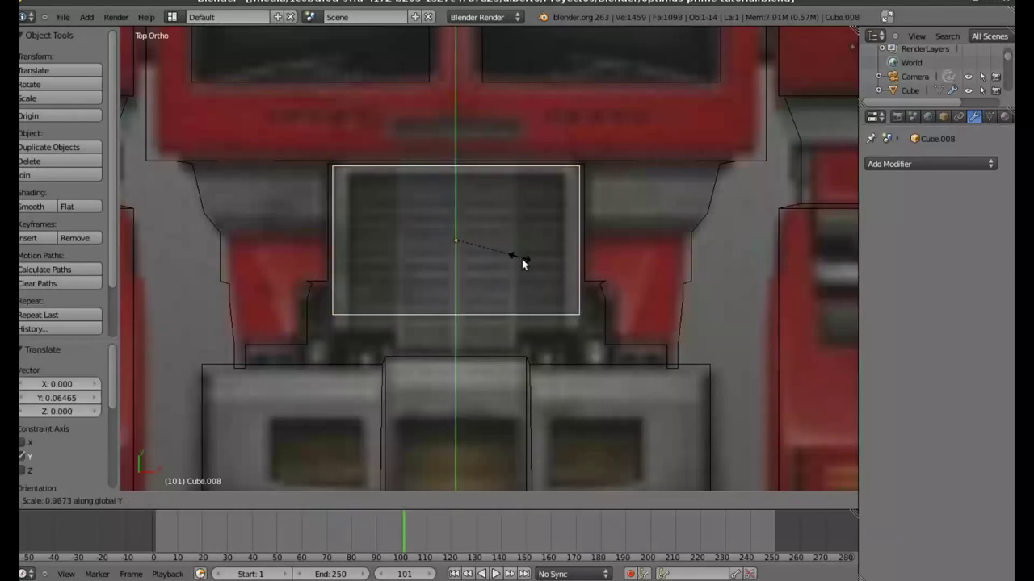
pyautogui.click(521, 259)
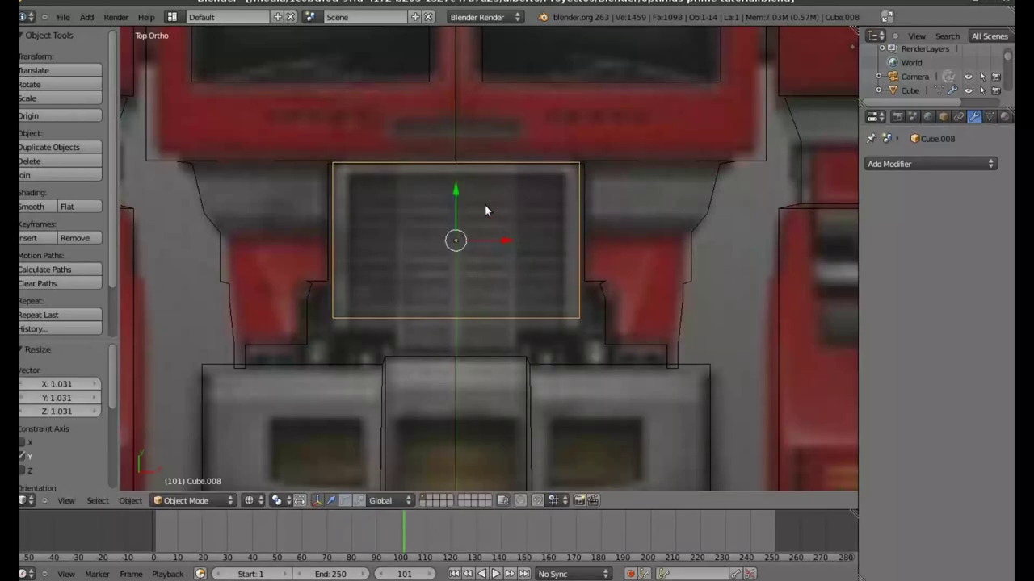
# Enter Cube.008's Edit Mode and select its bottom-left vertex
pyautogui.press('g')
pyautogui.press('y')
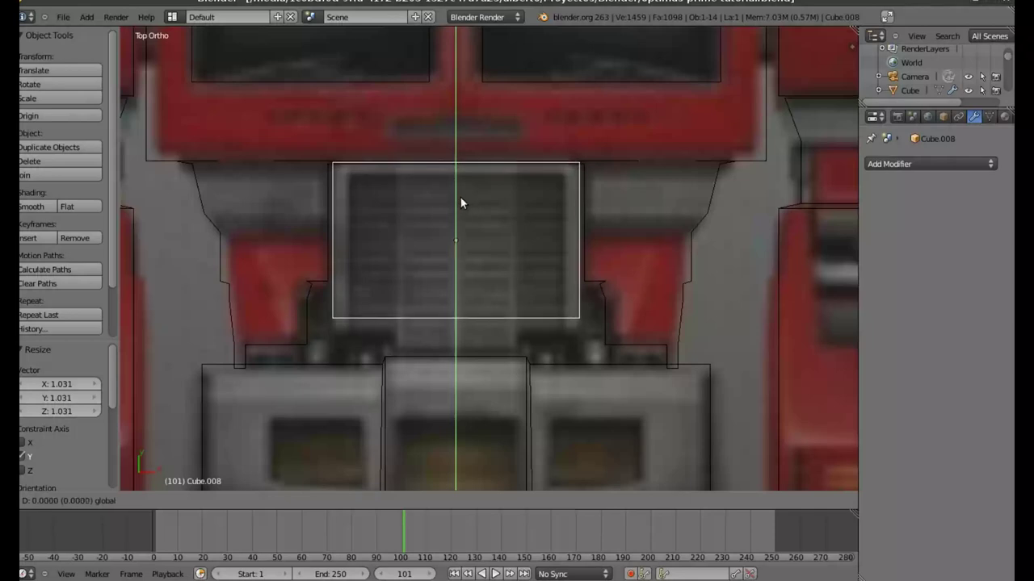
pyautogui.rightClick(460, 204)
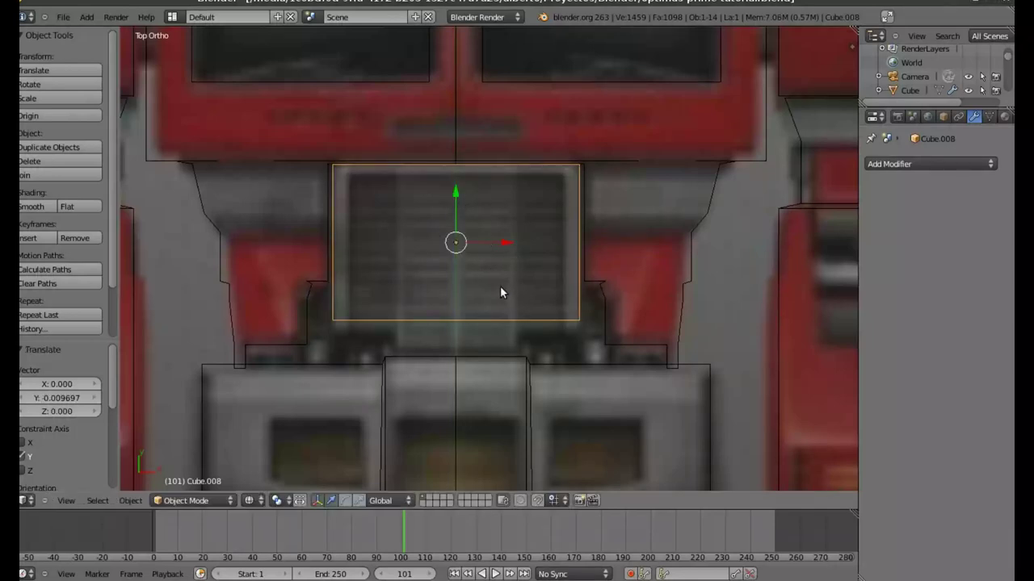
pyautogui.press('Tab')
pyautogui.rightClick(332, 320)
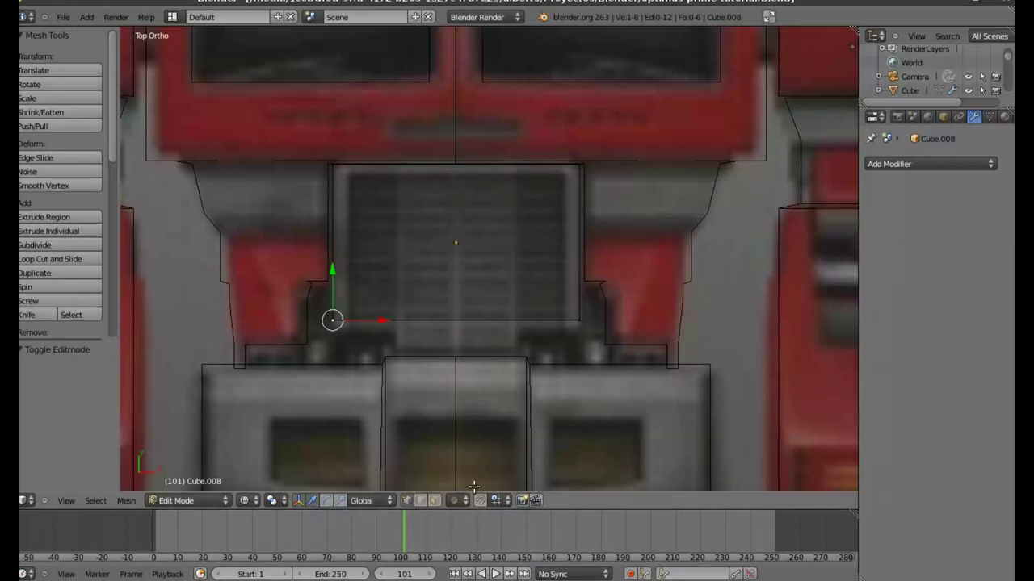
# Box-select the grille's bottom edge and lower it 0.04848 along Y
pyautogui.press('b')
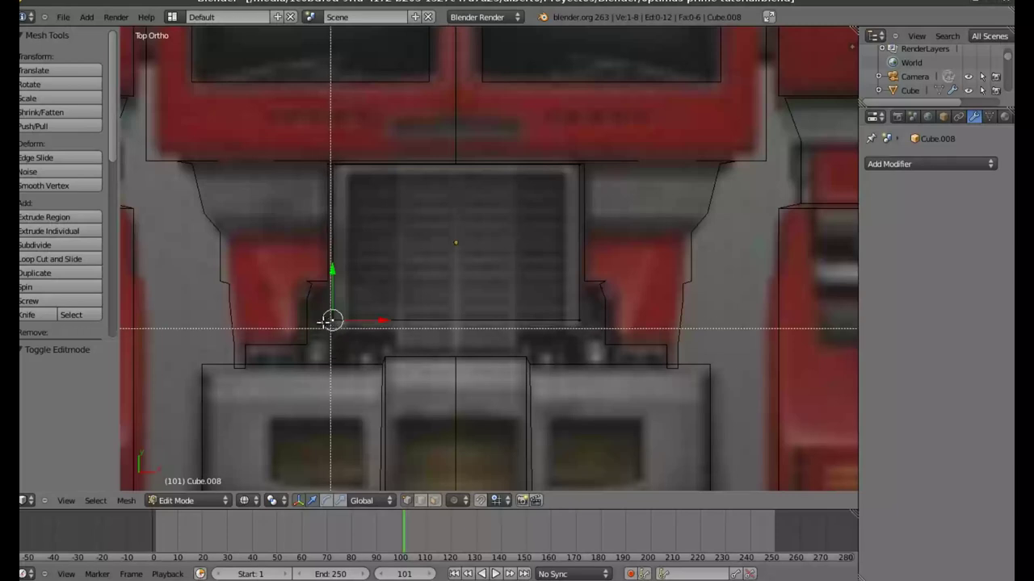
pyautogui.moveTo(324, 311); pyautogui.dragTo(590, 331)
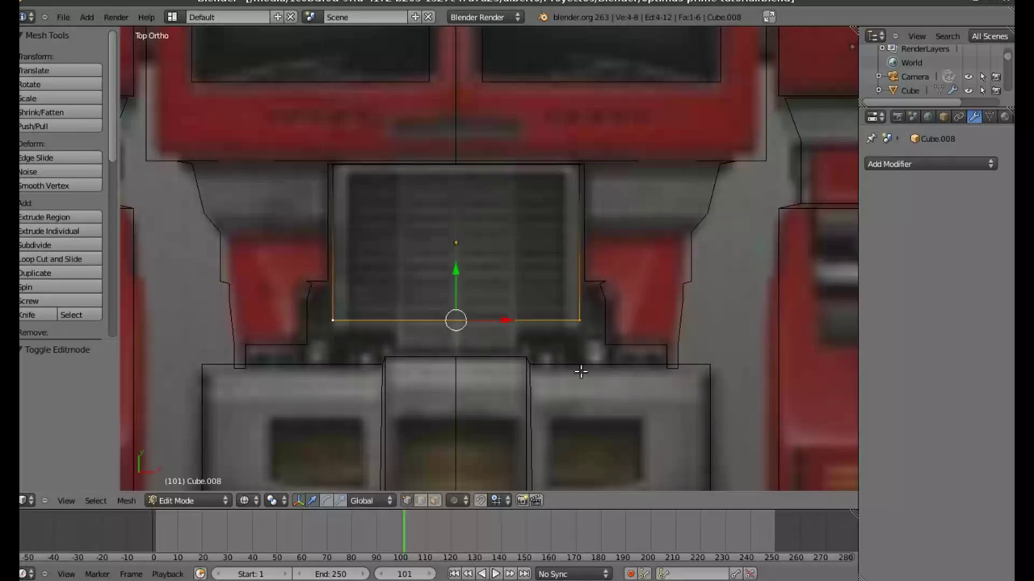
pyautogui.moveTo(445, 467)
pyautogui.mouseDown(button='middle')
pyautogui.moveTo(461, 246)
pyautogui.moveTo(466, 266)
pyautogui.mouseUp(button='middle')
pyautogui.press('KP_7')
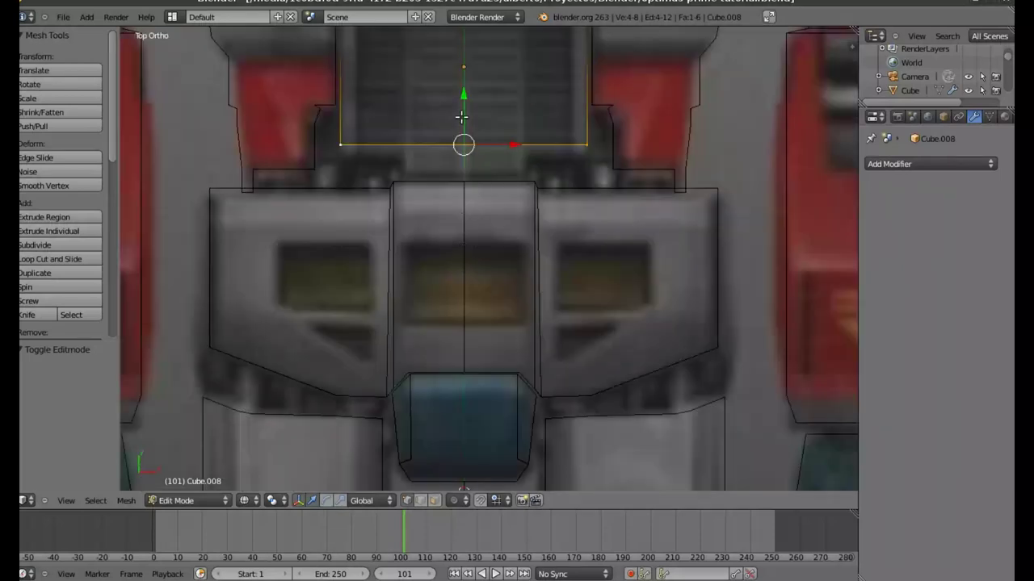
pyautogui.press('g')
pyautogui.press('y')
pyautogui.click(466, 118)
pyautogui.keyDown('shift'); pyautogui.moveTo(547, 143); pyautogui.dragTo(525, 256, button='middle'); pyautogui.keyUp('shift')
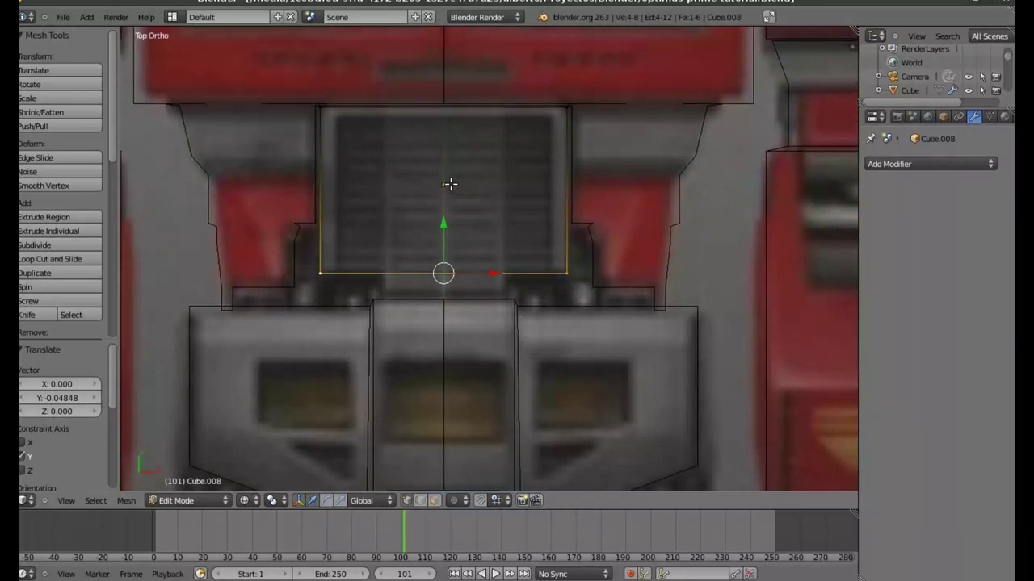
# Add three evenly spaced vertical loop cuts across the grille
pyautogui.hotkey('ctrl', 'r')
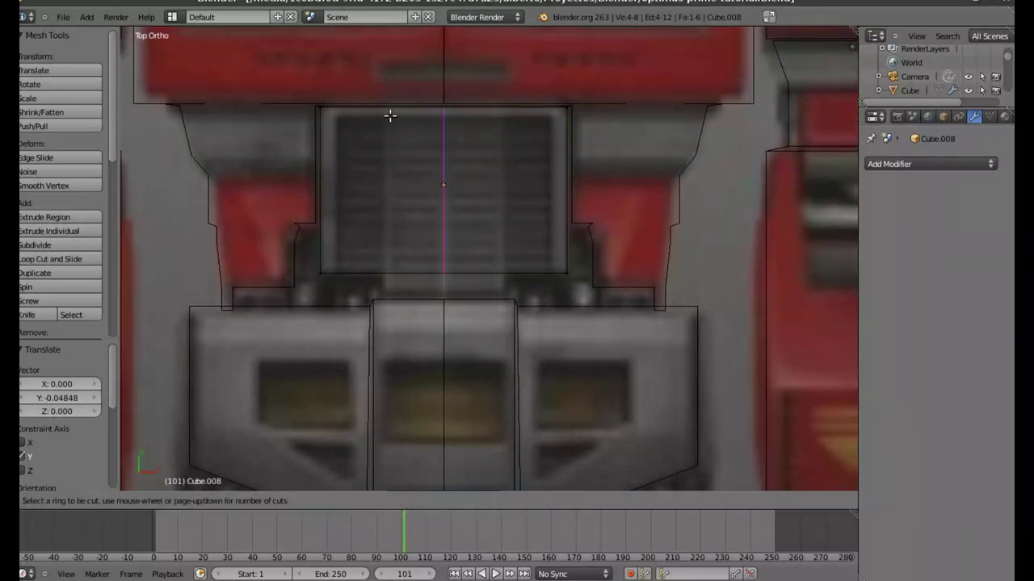
pyautogui.scroll(1, 389, 117)
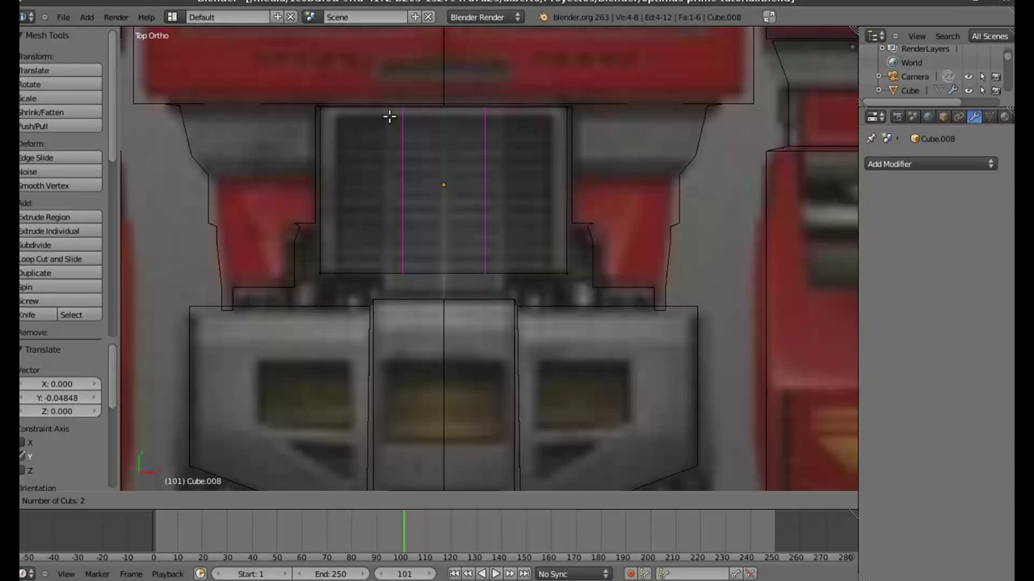
pyautogui.scroll(1, 390, 116)
pyautogui.click(388, 116)
pyautogui.rightClick(388, 116)
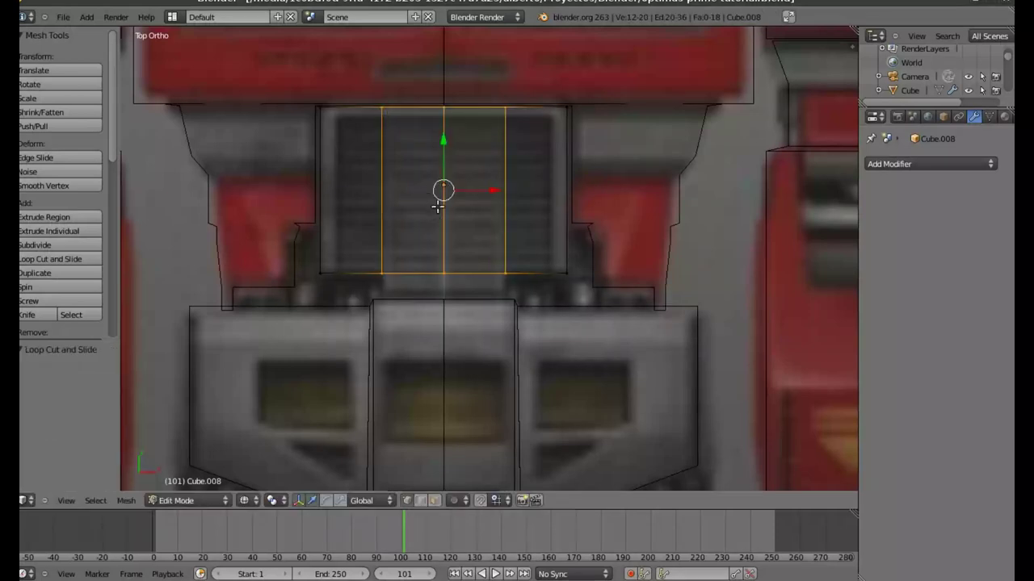
# Add loop cuts slid close to the grille's left edge, right edge, and top edge
pyautogui.hotkey('ctrl', 'r')
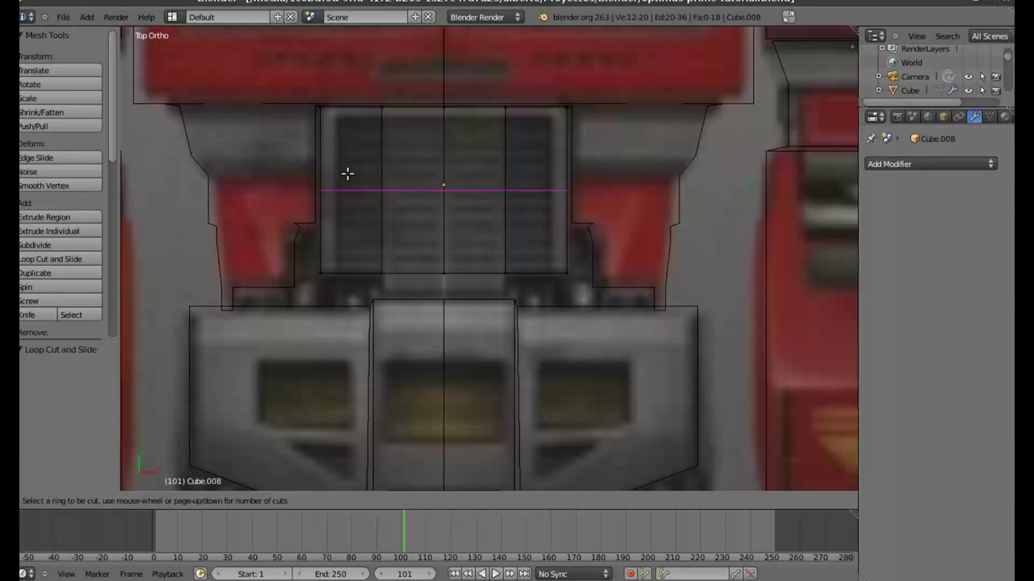
pyautogui.click(331, 104)
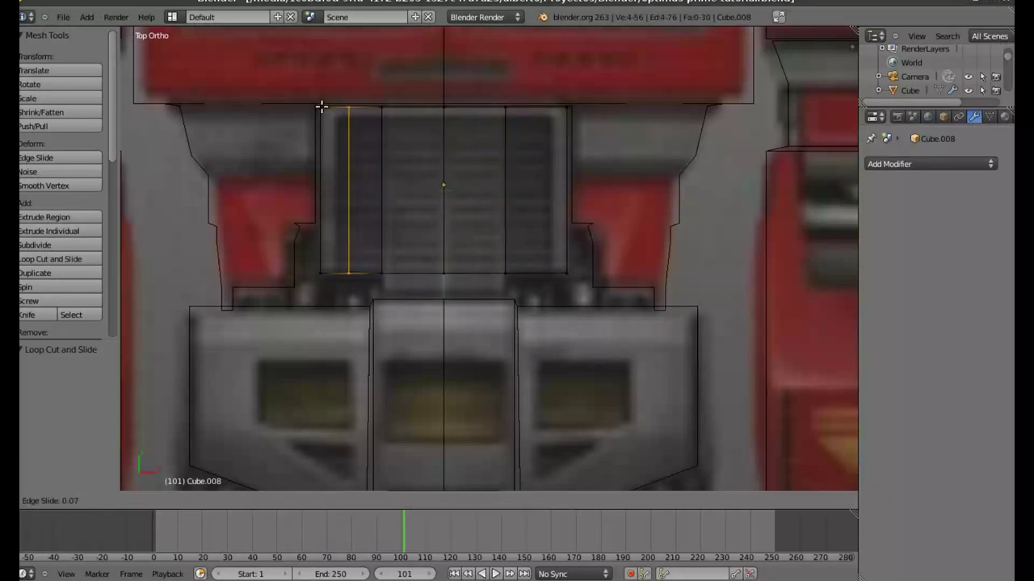
pyautogui.click(318, 106)
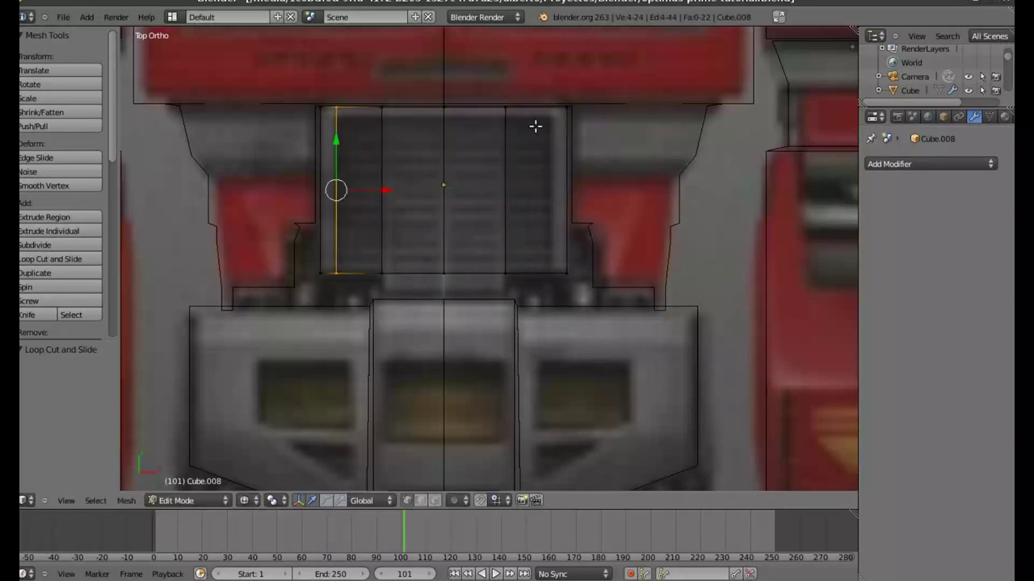
pyautogui.hotkey('ctrl', 'r')
pyautogui.click(539, 123)
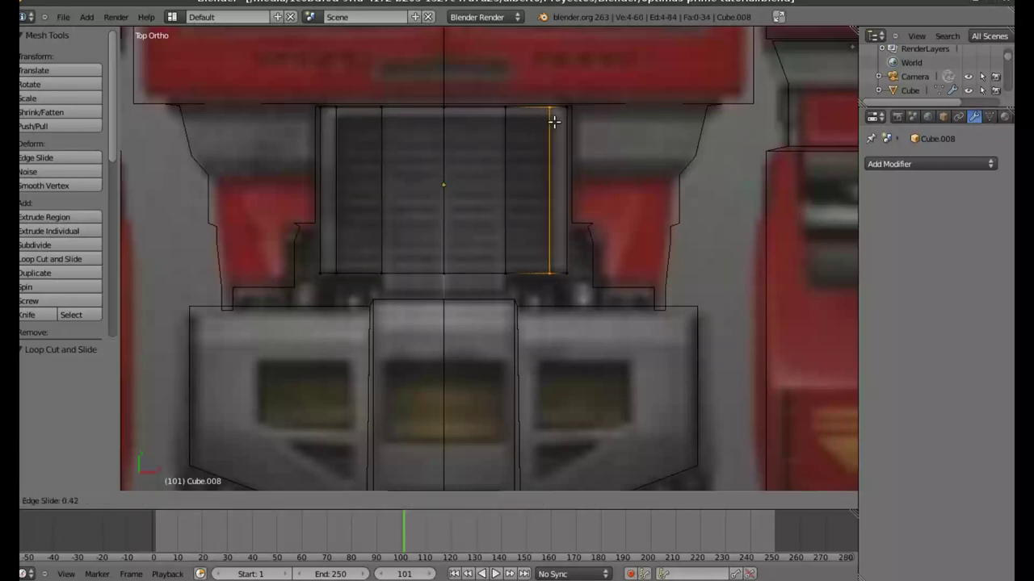
pyautogui.click(556, 122)
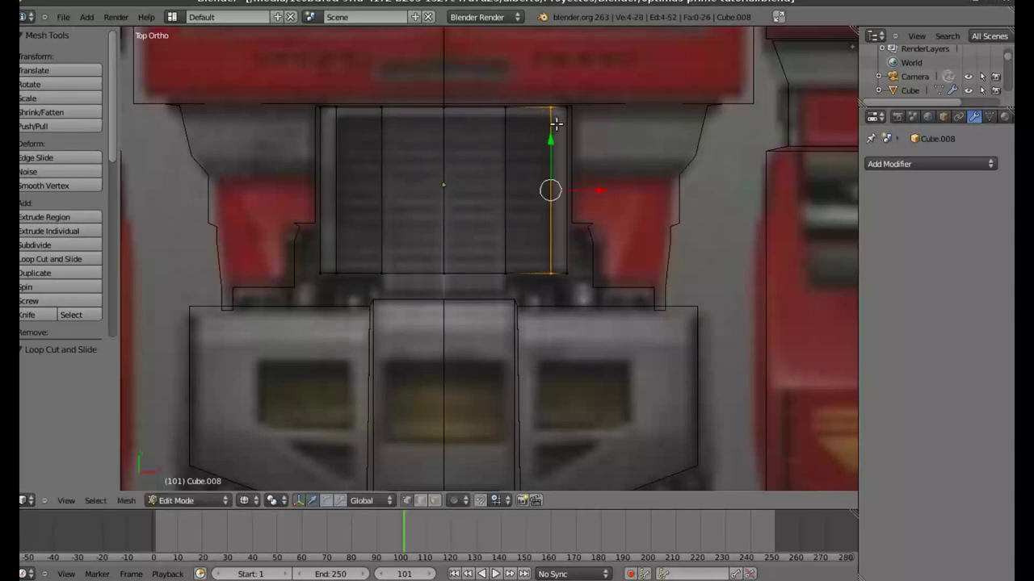
pyautogui.hotkey('ctrl', 'r')
pyautogui.click(379, 130)
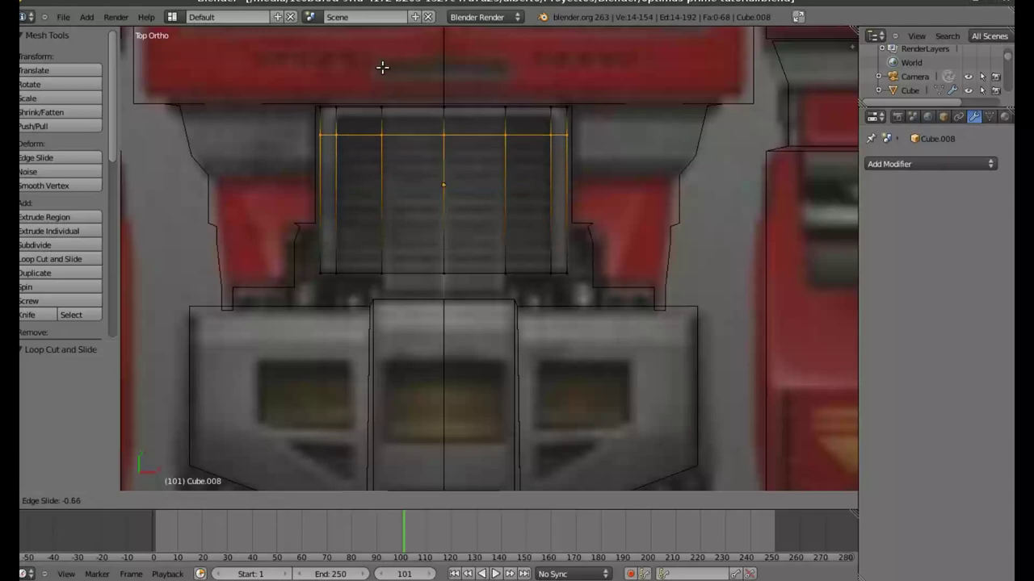
pyautogui.click(380, 60)
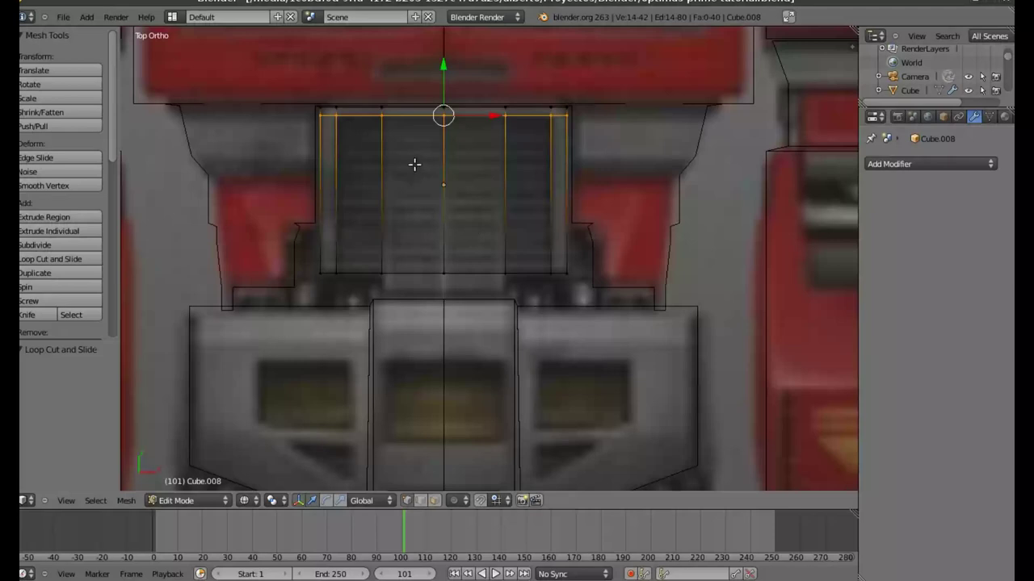
# Add 17 evenly spaced horizontal slat loops across the grille, then switch to face select
pyautogui.hotkey('ctrl', 'r')
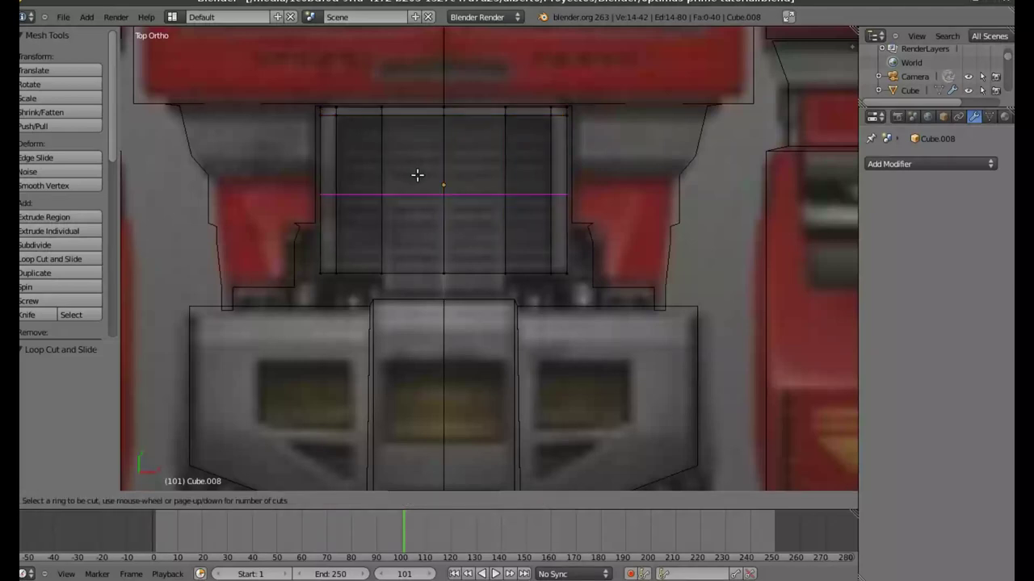
pyautogui.scroll(6, 417, 175)
pyautogui.scroll(4, 413, 172)
pyautogui.scroll(5, 411, 171)
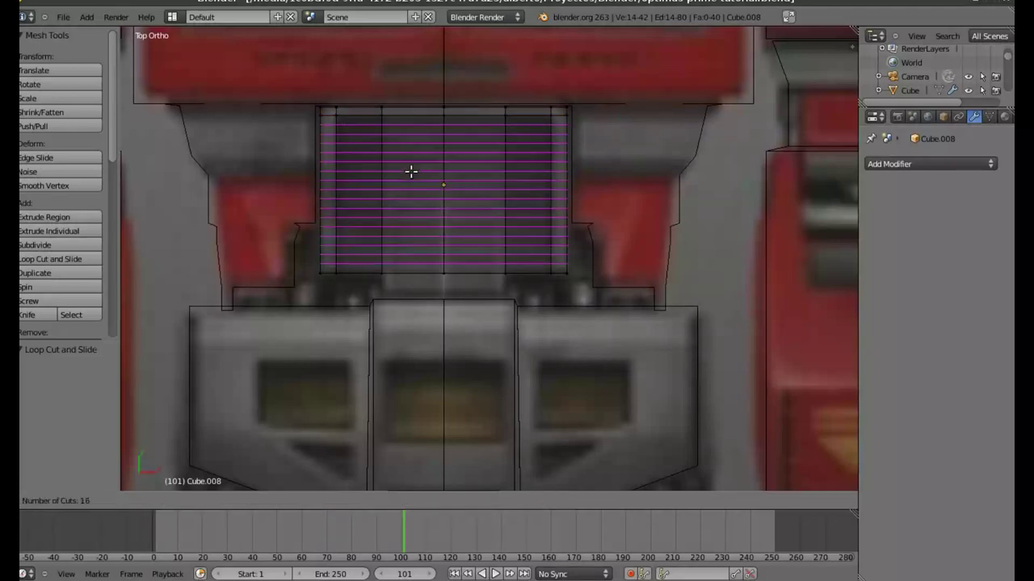
pyautogui.scroll(1, 411, 171)
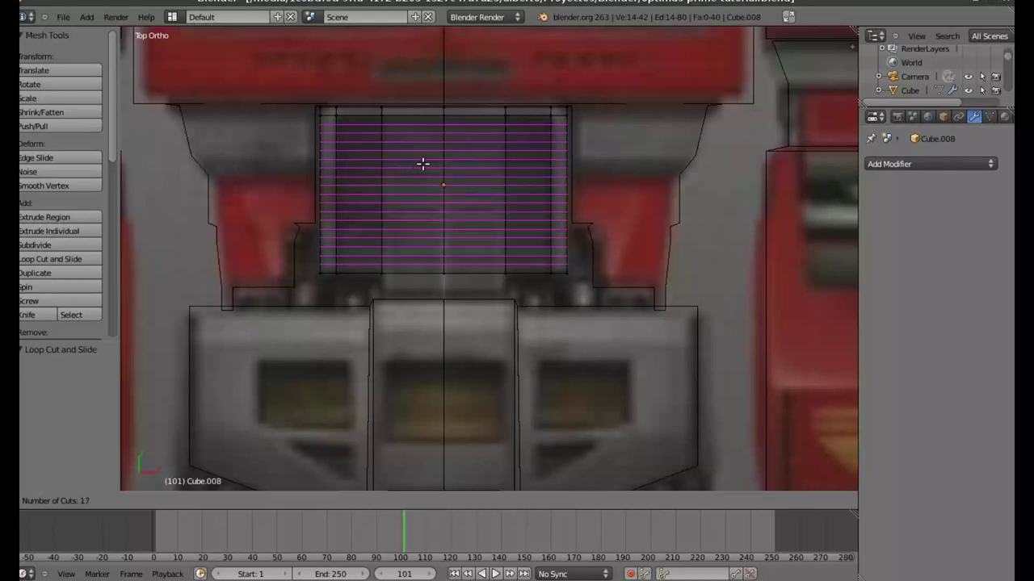
pyautogui.click(423, 164)
pyautogui.rightClick(423, 164)
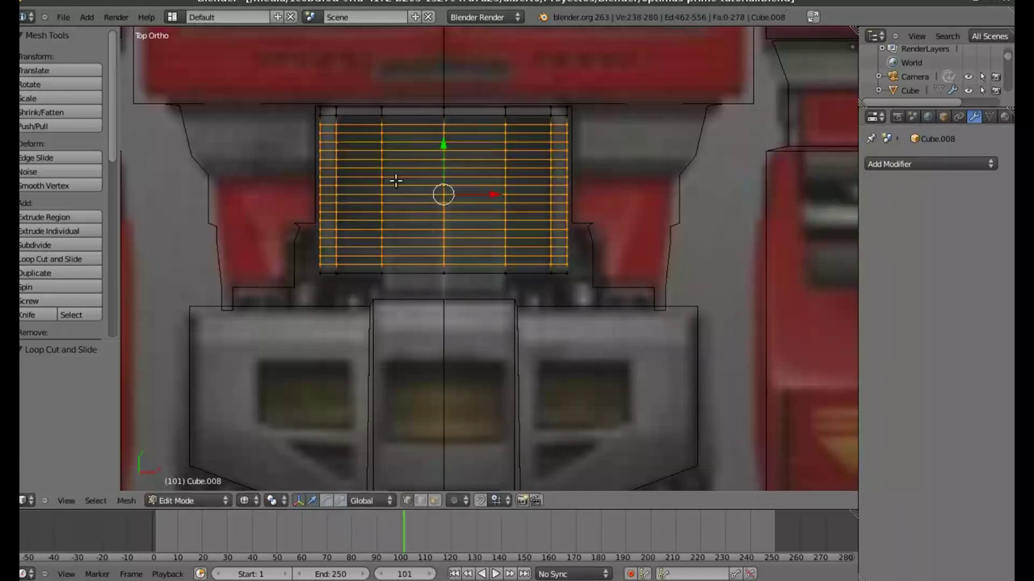
pyautogui.click(432, 501)
pyautogui.keyDown('shift'); pyautogui.moveTo(406, 162); pyautogui.dragTo(380, 255, button='middle'); pyautogui.keyUp('shift')
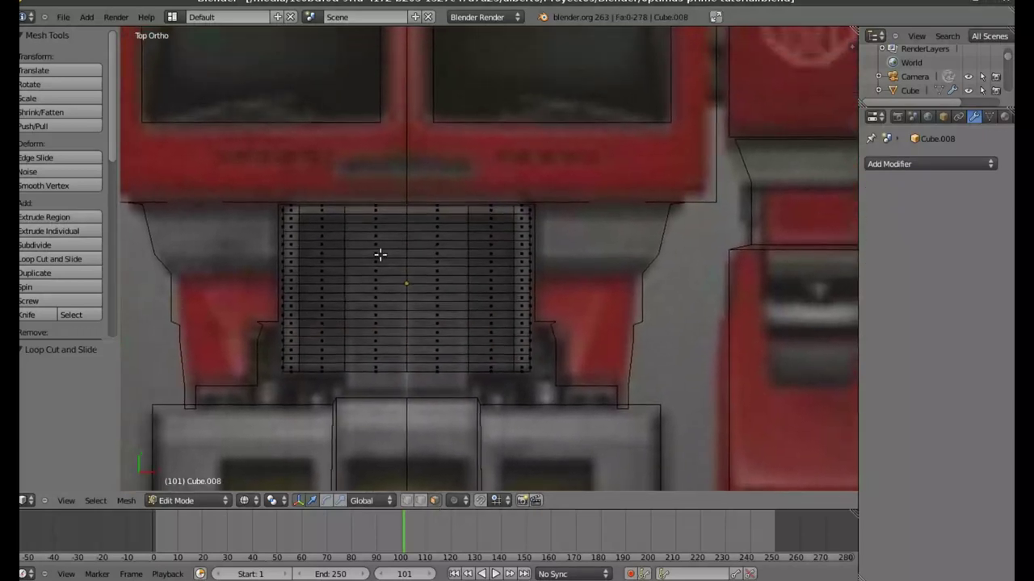
# Add three vertical loop cuts to the grille (left column, centre, right-centre), then switch to face select
pyautogui.rightClick(324, 218)
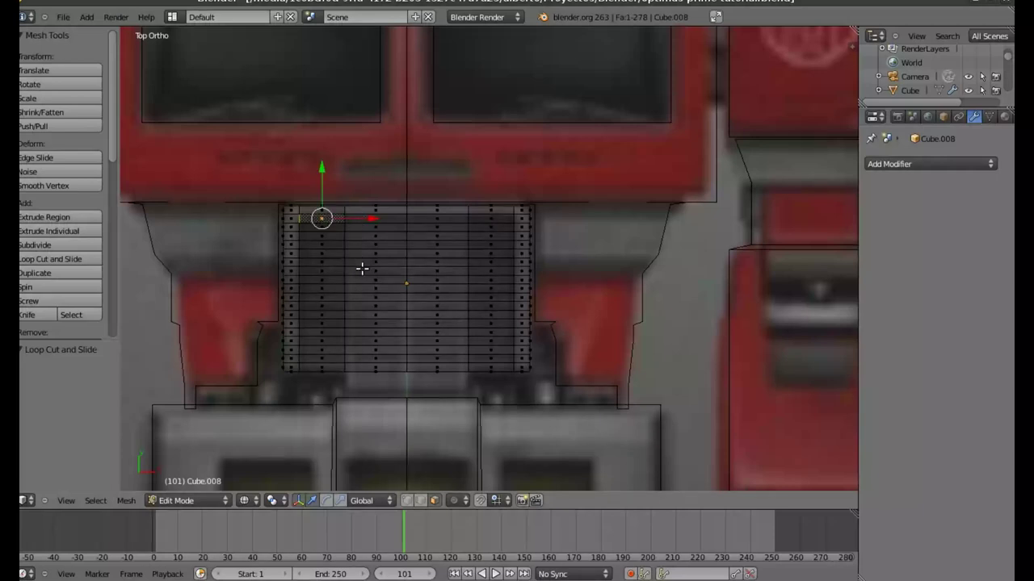
pyautogui.hotkey('ctrl', 'r')
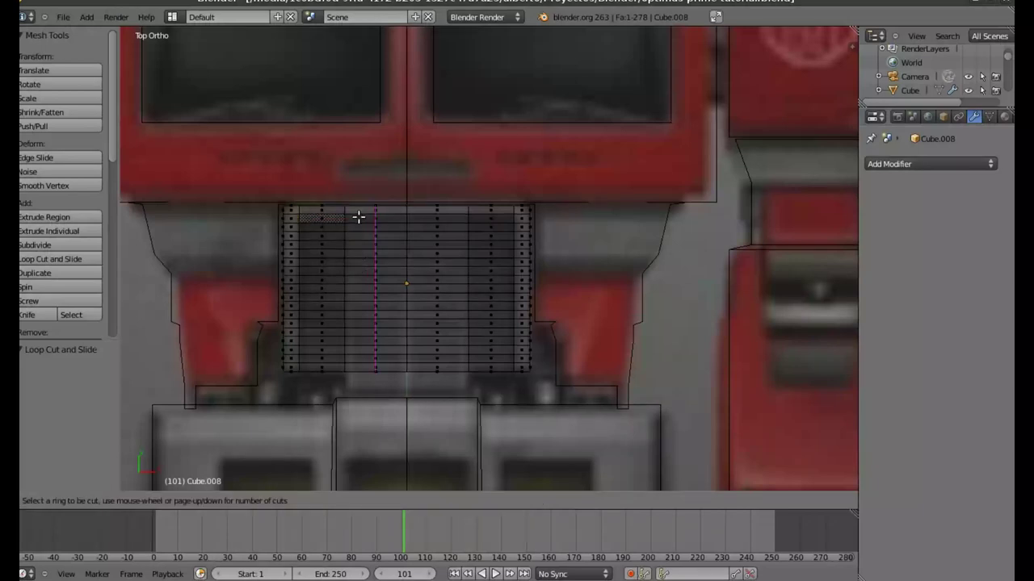
pyautogui.click(358, 216)
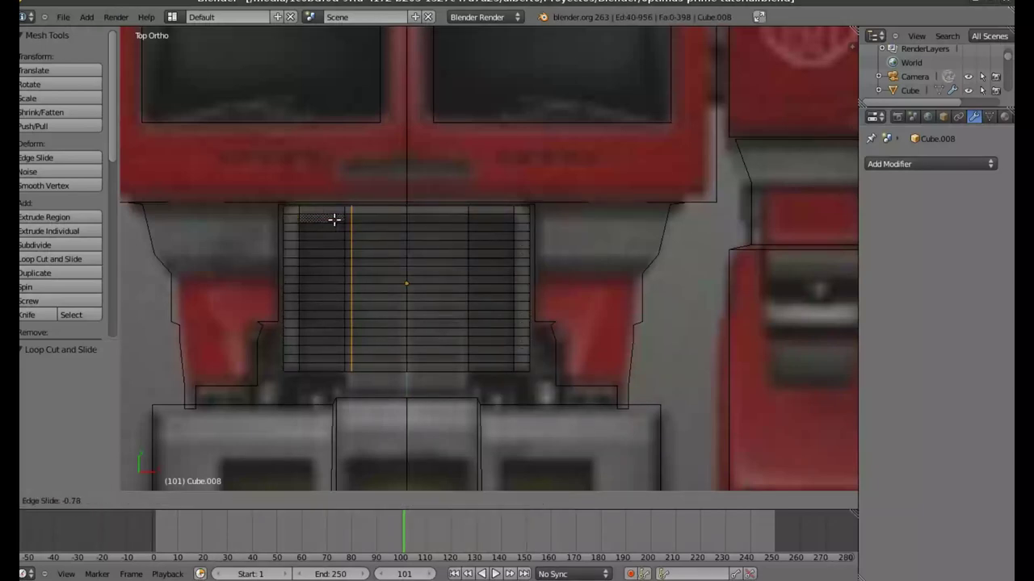
pyautogui.click(335, 219)
pyautogui.hotkey('ctrl', 'r')
pyautogui.click(400, 231)
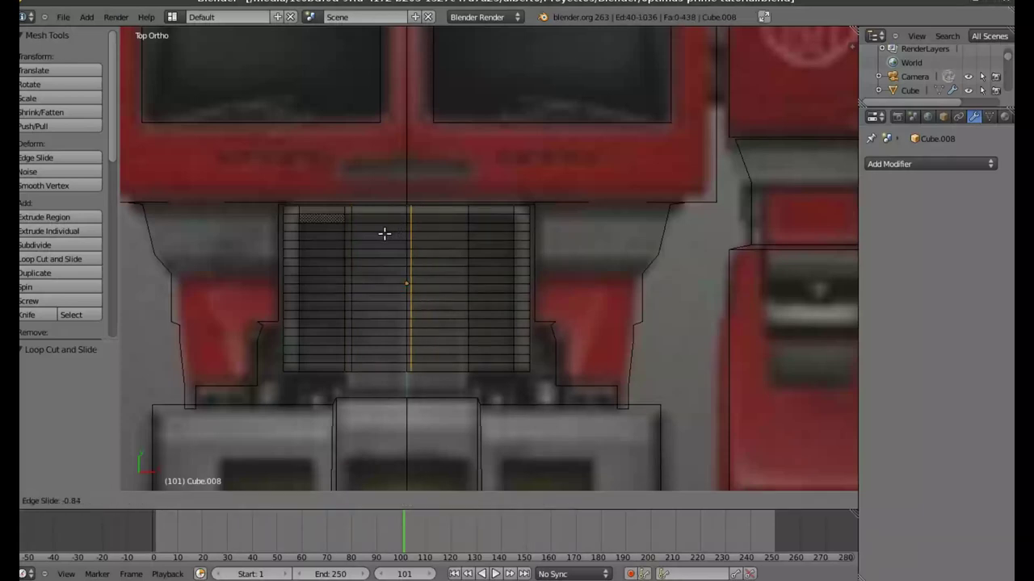
pyautogui.click(385, 233)
pyautogui.hotkey('ctrl', 'r')
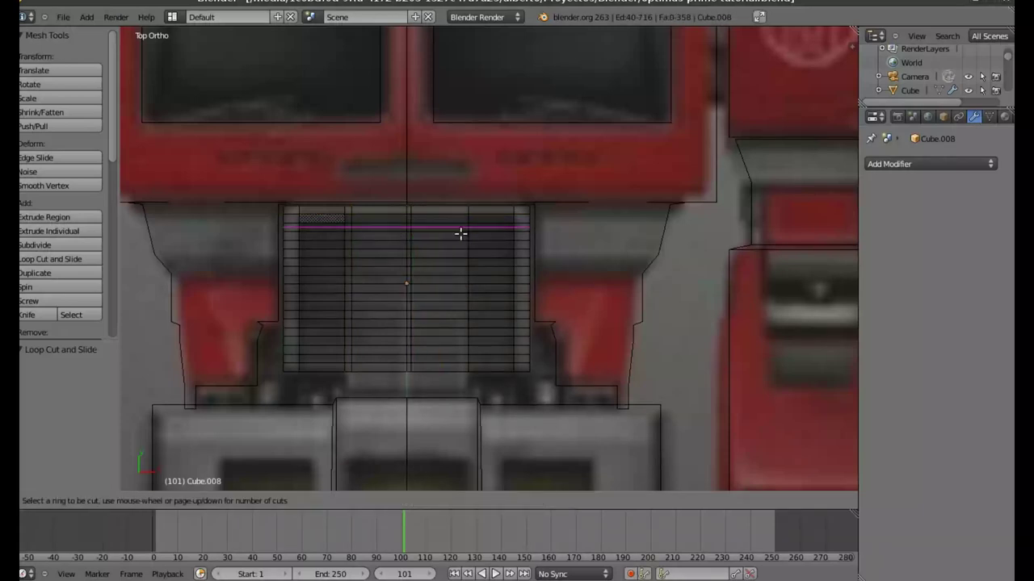
pyautogui.click(461, 239)
pyautogui.click(479, 246)
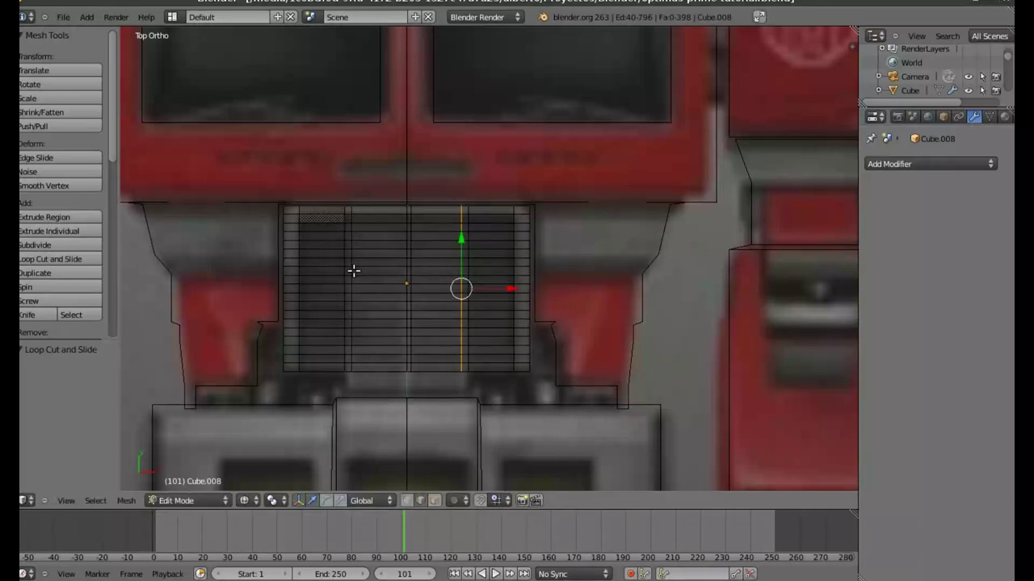
pyautogui.click(435, 500)
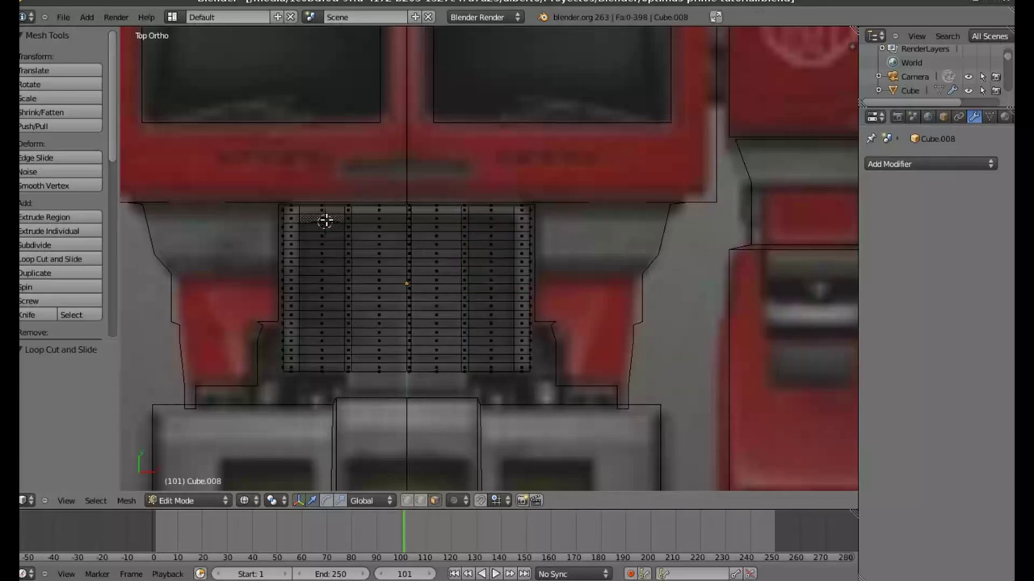
# Frame the grille and select the four slat faces of its top row
pyautogui.scroll(-2, 325, 220)
pyautogui.scroll(-3, 485, 202)
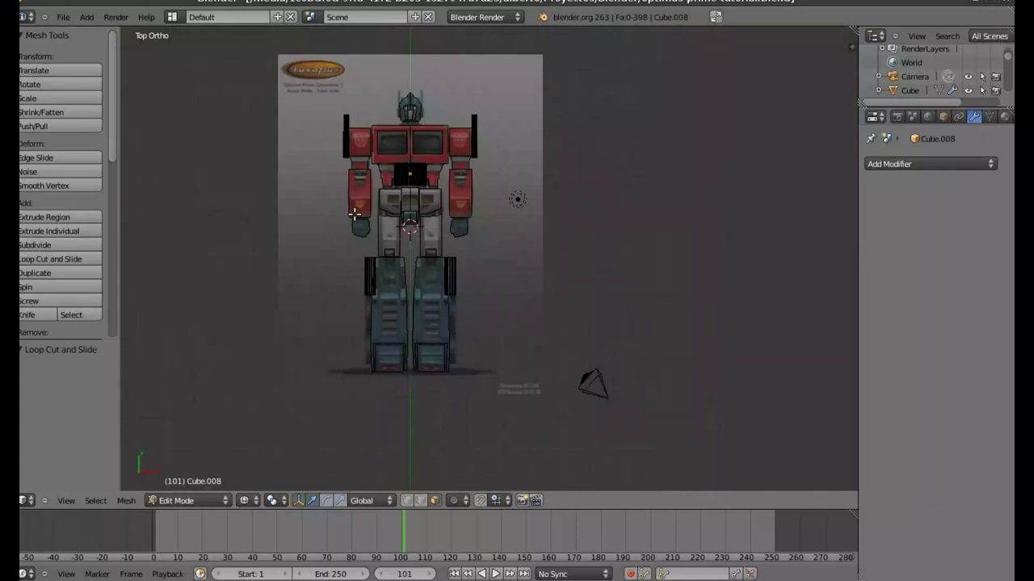
pyautogui.scroll(3, 561, 108)
pyautogui.scroll(2, 316, 262)
pyautogui.scroll(-3, 316, 262)
pyautogui.scroll(2, 369, 242)
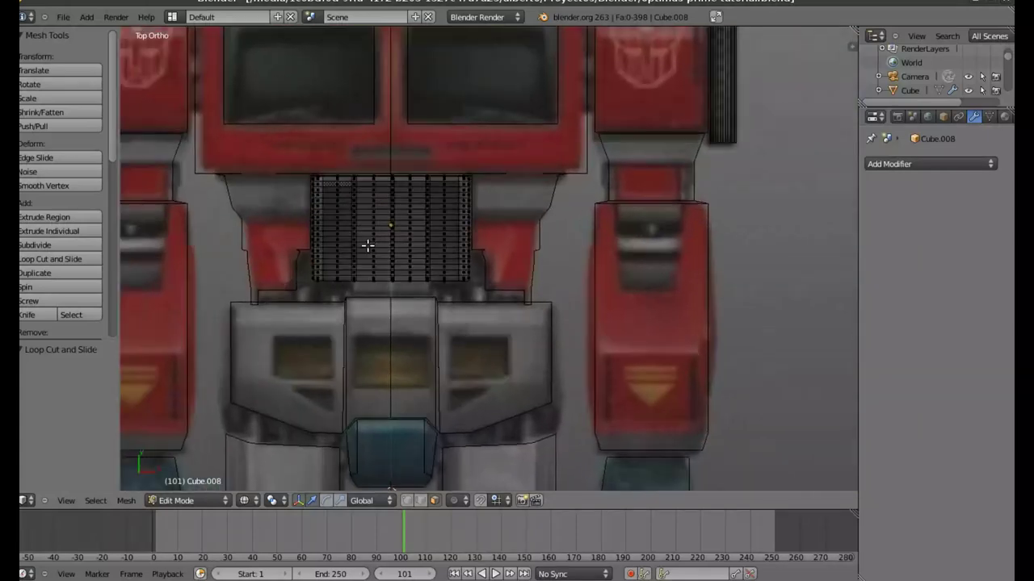
pyautogui.scroll(2, 275, 189)
pyautogui.scroll(-1, 453, 340)
pyautogui.keyDown('shift'); pyautogui.moveTo(454, 340); pyautogui.dragTo(473, 318, button='middle'); pyautogui.keyUp('shift')
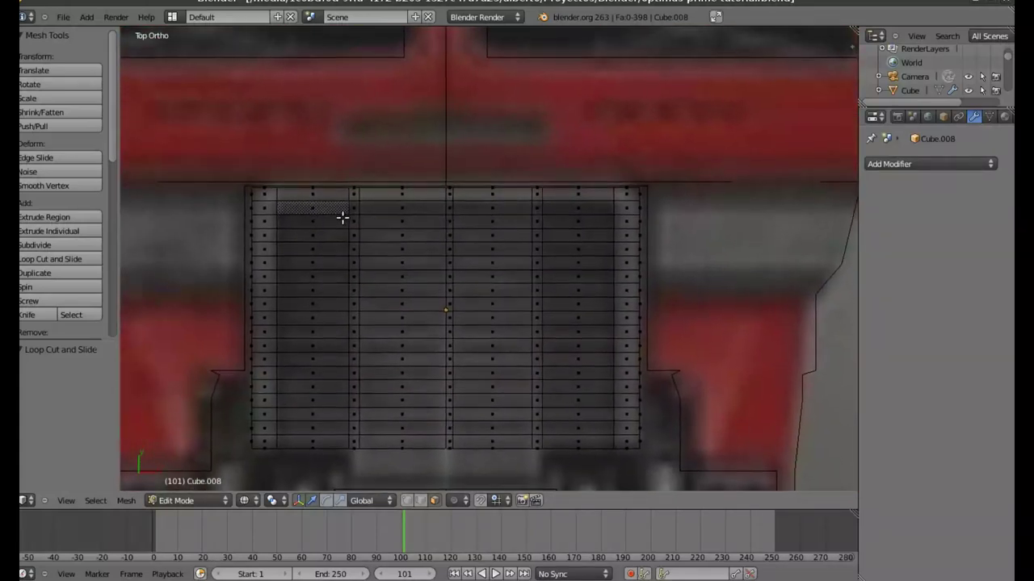
pyautogui.rightClick(318, 210)
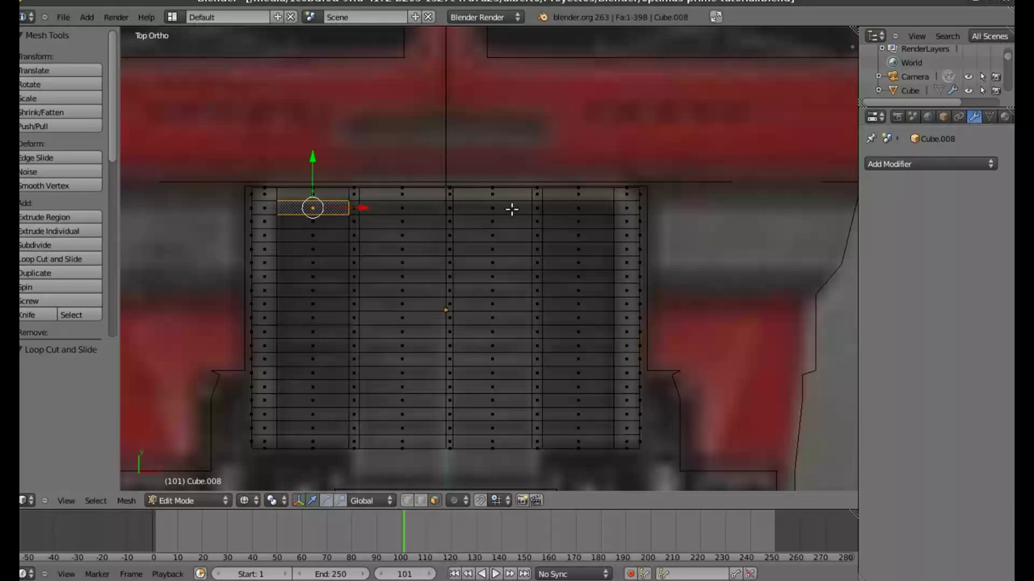
pyautogui.keyDown('shift'); pyautogui.rightClick(382, 209); pyautogui.keyUp('shift')
pyautogui.keyDown('shift'); pyautogui.rightClick(490, 209); pyautogui.keyUp('shift')
pyautogui.keyDown('shift'); pyautogui.rightClick(559, 208); pyautogui.keyUp('shift')
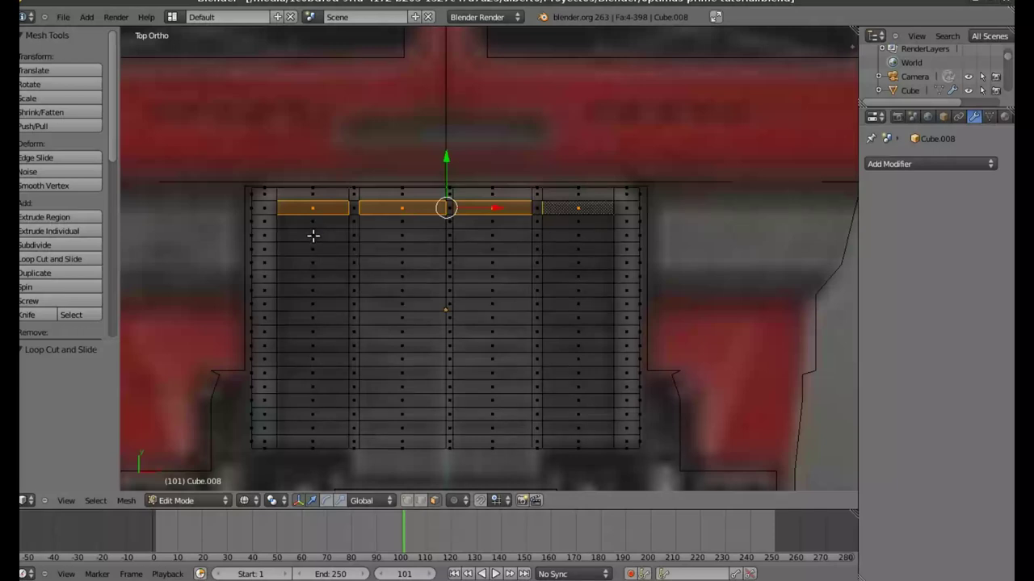
# Add the four slat faces of each of rows two, three and four
pyautogui.keyDown('shift'); pyautogui.rightClick(313, 236); pyautogui.keyUp('shift')
pyautogui.keyDown('shift'); pyautogui.rightClick(400, 233); pyautogui.keyUp('shift')
pyautogui.keyDown('shift'); pyautogui.rightClick(492, 235); pyautogui.keyUp('shift')
pyautogui.keyDown('shift'); pyautogui.rightClick(568, 235); pyautogui.keyUp('shift')
pyautogui.keyDown('shift'); pyautogui.rightClick(312, 262); pyautogui.keyUp('shift')
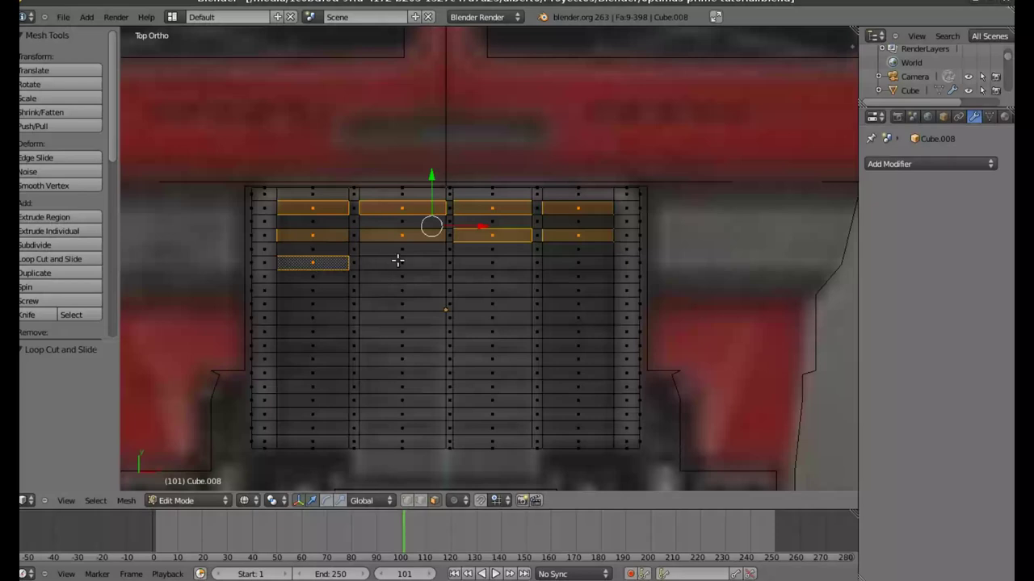
pyautogui.keyDown('shift'); pyautogui.rightClick(394, 261); pyautogui.keyUp('shift')
pyautogui.keyDown('shift'); pyautogui.rightClick(474, 265); pyautogui.keyUp('shift')
pyautogui.keyDown('shift'); pyautogui.rightClick(581, 262); pyautogui.keyUp('shift')
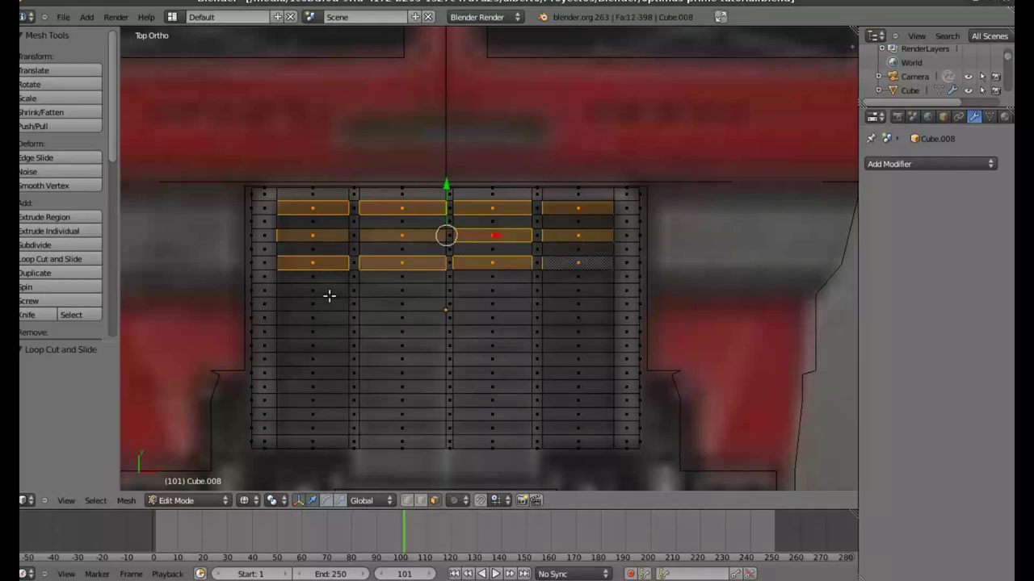
pyautogui.keyDown('shift'); pyautogui.rightClick(310, 291); pyautogui.keyUp('shift')
pyautogui.keyDown('shift'); pyautogui.rightClick(385, 291); pyautogui.keyUp('shift')
pyautogui.keyDown('shift'); pyautogui.rightClick(485, 291); pyautogui.keyUp('shift')
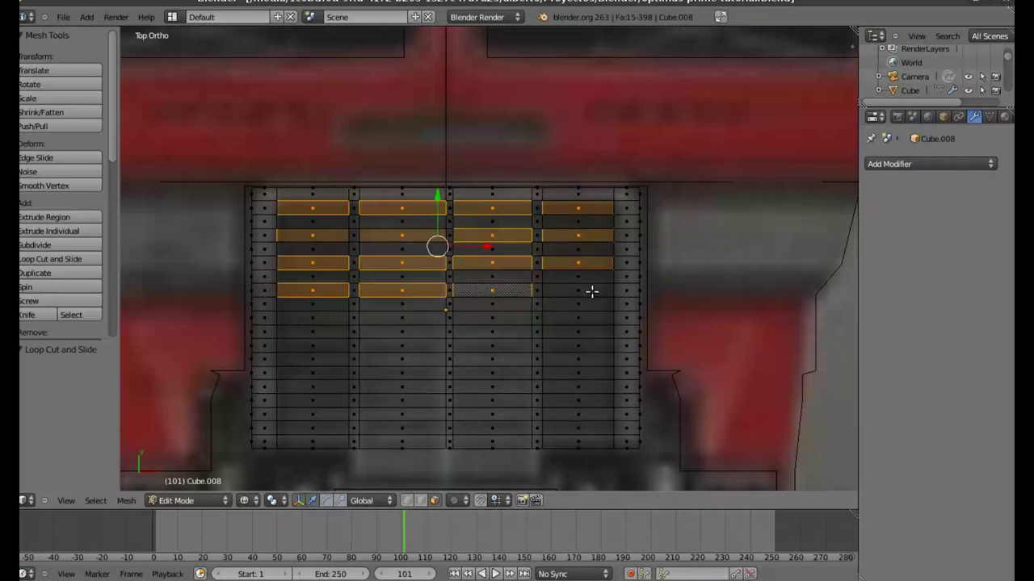
pyautogui.keyDown('shift'); pyautogui.rightClick(588, 290); pyautogui.keyUp('shift')
# Add the four slat faces of each of rows five, six and seven
pyautogui.keyDown('shift'); pyautogui.rightClick(310, 319); pyautogui.keyUp('shift')
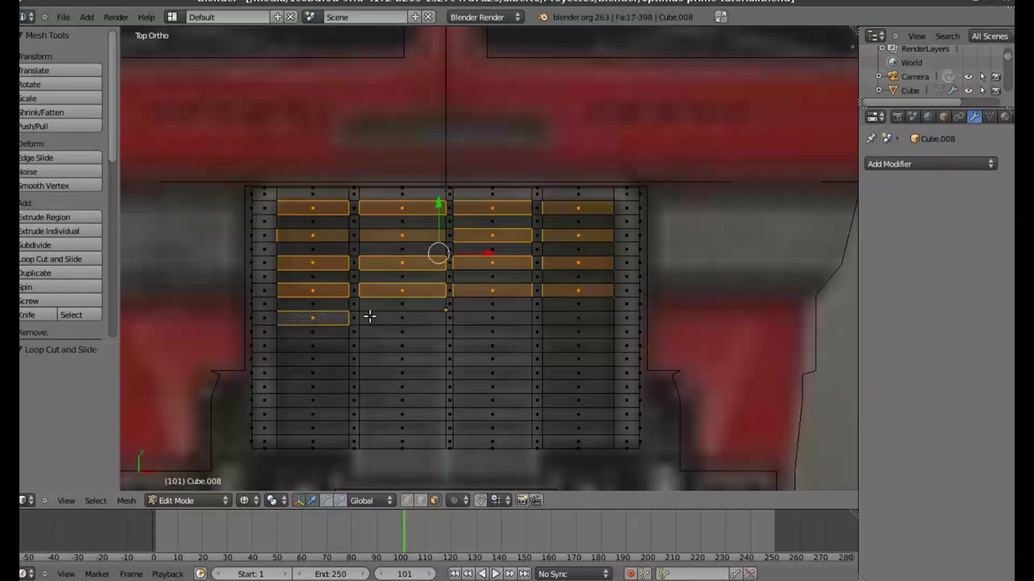
pyautogui.keyDown('shift'); pyautogui.rightClick(443, 317); pyautogui.keyUp('shift')
pyautogui.keyDown('shift'); pyautogui.rightClick(497, 315); pyautogui.keyUp('shift')
pyautogui.keyDown('shift'); pyautogui.rightClick(575, 315); pyautogui.keyUp('shift')
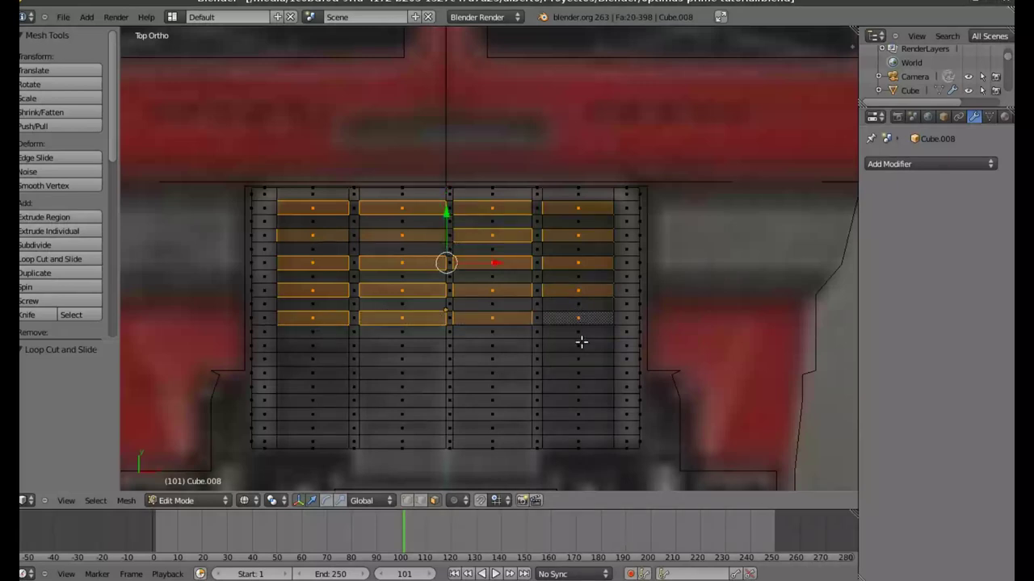
pyautogui.keyDown('shift'); pyautogui.rightClick(578, 346); pyautogui.keyUp('shift')
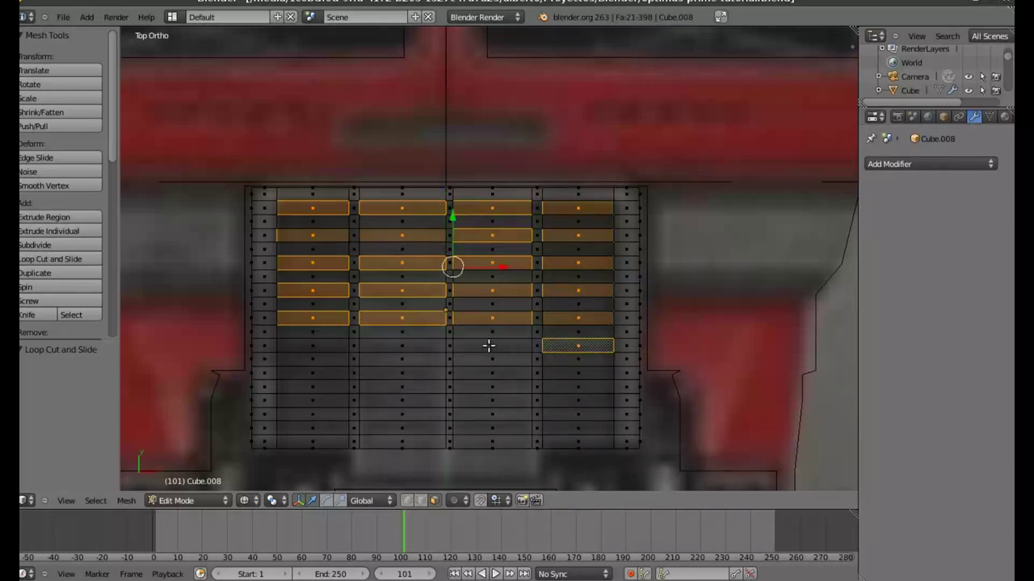
pyautogui.keyDown('shift'); pyautogui.rightClick(488, 346); pyautogui.keyUp('shift')
pyautogui.keyDown('shift'); pyautogui.rightClick(403, 345); pyautogui.keyUp('shift')
pyautogui.keyDown('shift'); pyautogui.rightClick(311, 348); pyautogui.keyUp('shift')
pyautogui.keyDown('shift'); pyautogui.rightClick(311, 374); pyautogui.keyUp('shift')
pyautogui.keyDown('shift'); pyautogui.rightClick(402, 373); pyautogui.keyUp('shift')
pyautogui.keyDown('shift'); pyautogui.rightClick(491, 373); pyautogui.keyUp('shift')
pyautogui.keyDown('shift'); pyautogui.rightClick(578, 373); pyautogui.keyUp('shift')
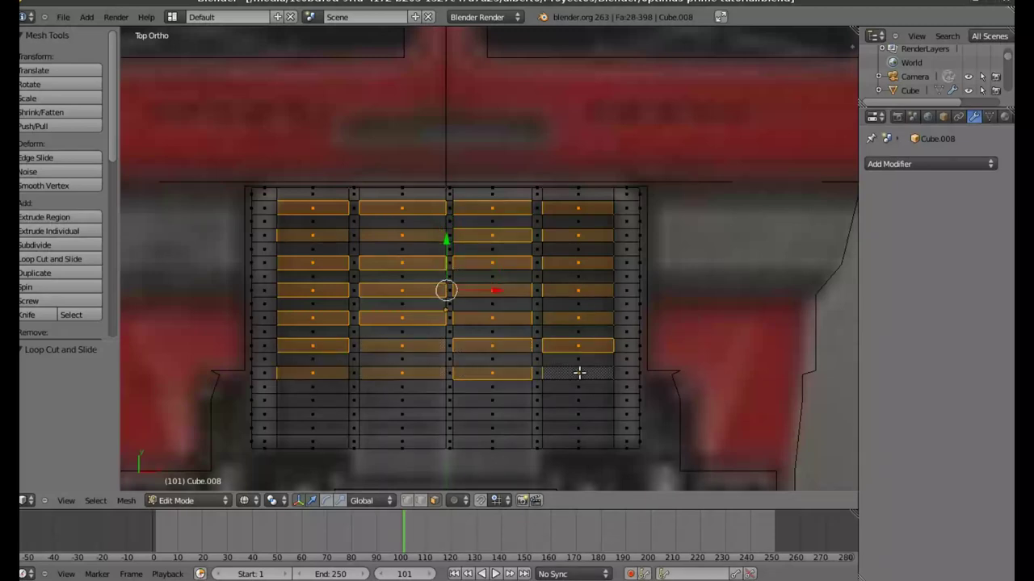
# Add the slat faces of rows eight and nine, then orbit to inspect the grille
pyautogui.keyDown('shift'); pyautogui.rightClick(581, 401); pyautogui.keyUp('shift')
pyautogui.keyDown('shift'); pyautogui.rightClick(494, 399); pyautogui.keyUp('shift')
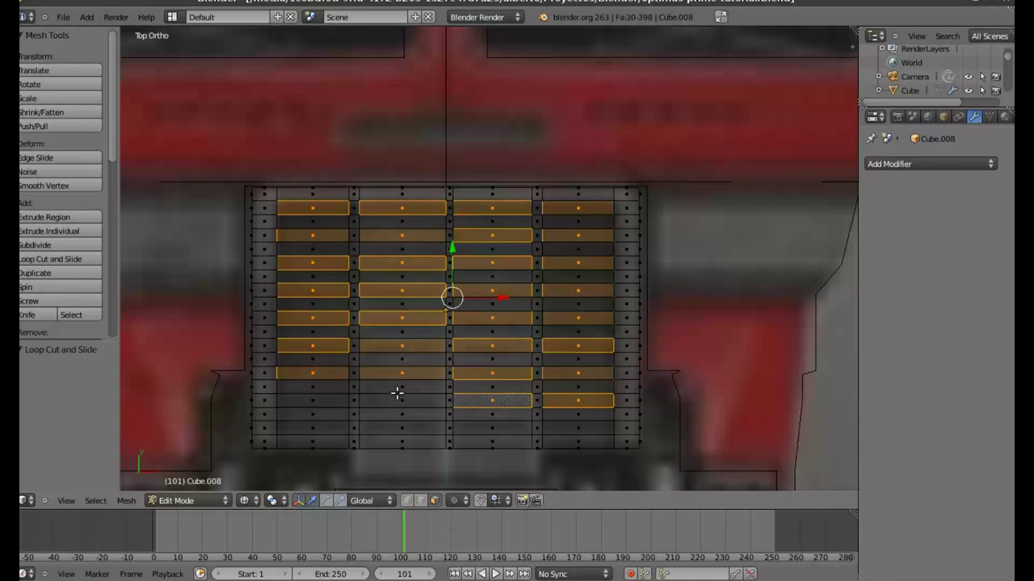
pyautogui.keyDown('shift'); pyautogui.rightClick(400, 397); pyautogui.keyUp('shift')
pyautogui.keyDown('shift'); pyautogui.rightClick(322, 402); pyautogui.keyUp('shift')
pyautogui.keyDown('shift'); pyautogui.rightClick(321, 426); pyautogui.keyUp('shift')
pyautogui.keyDown('shift'); pyautogui.rightClick(395, 426); pyautogui.keyUp('shift')
pyautogui.keyDown('shift'); pyautogui.rightClick(501, 430); pyautogui.keyUp('shift')
pyautogui.keyDown('shift'); pyautogui.rightClick(574, 429); pyautogui.keyUp('shift')
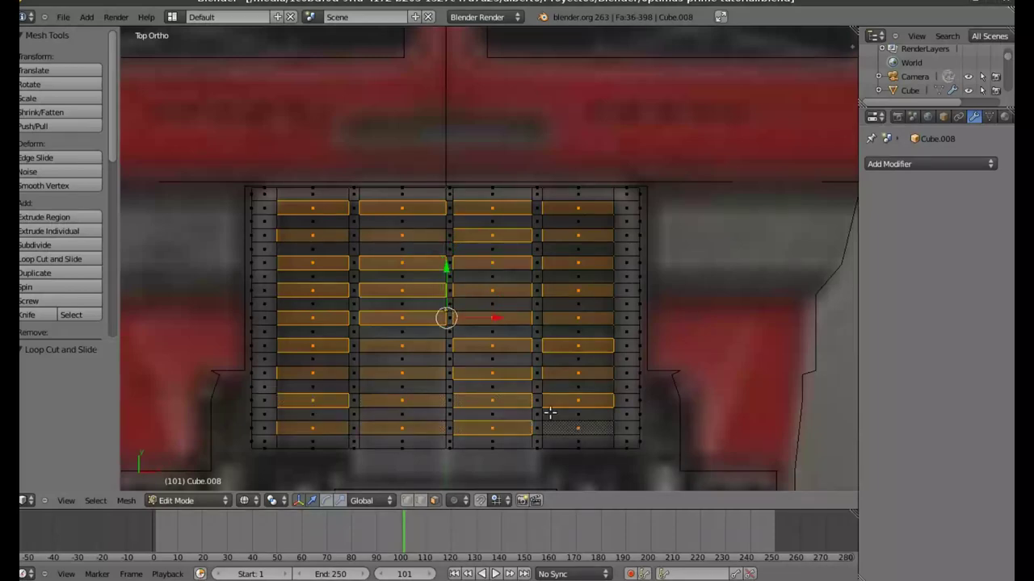
pyautogui.moveTo(547, 342)
pyautogui.mouseDown(button='middle')
pyautogui.moveTo(524, 319)
pyautogui.moveTo(442, 346)
pyautogui.mouseUp(button='middle')
# Deselect all grille faces and recentre the grille in Top orthographic view
pyautogui.press('a')
pyautogui.moveTo(393, 317)
pyautogui.mouseDown(button='middle')
pyautogui.moveTo(398, 341)
pyautogui.moveTo(434, 305)
pyautogui.mouseUp(button='middle')
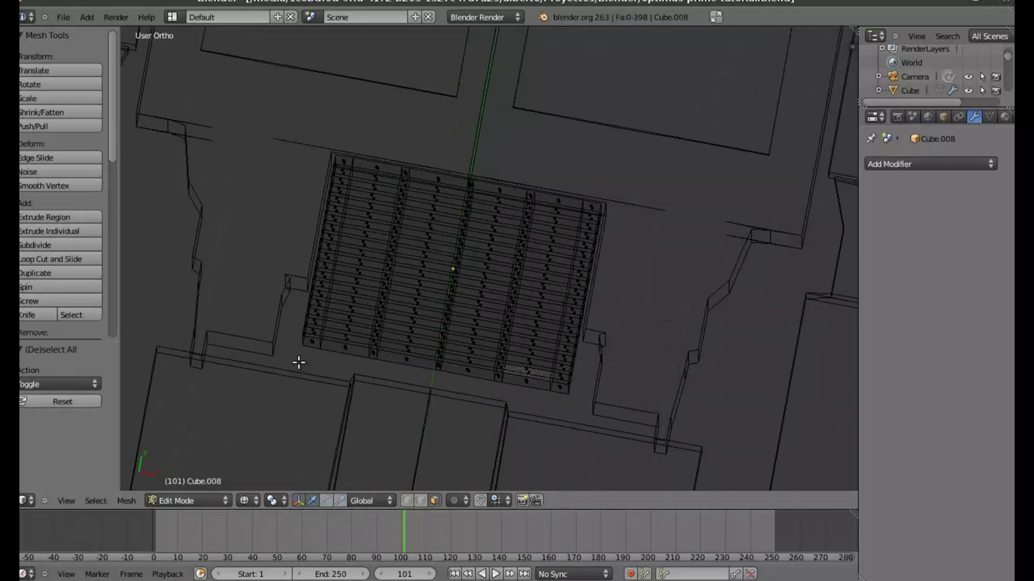
pyautogui.press('KP_7')
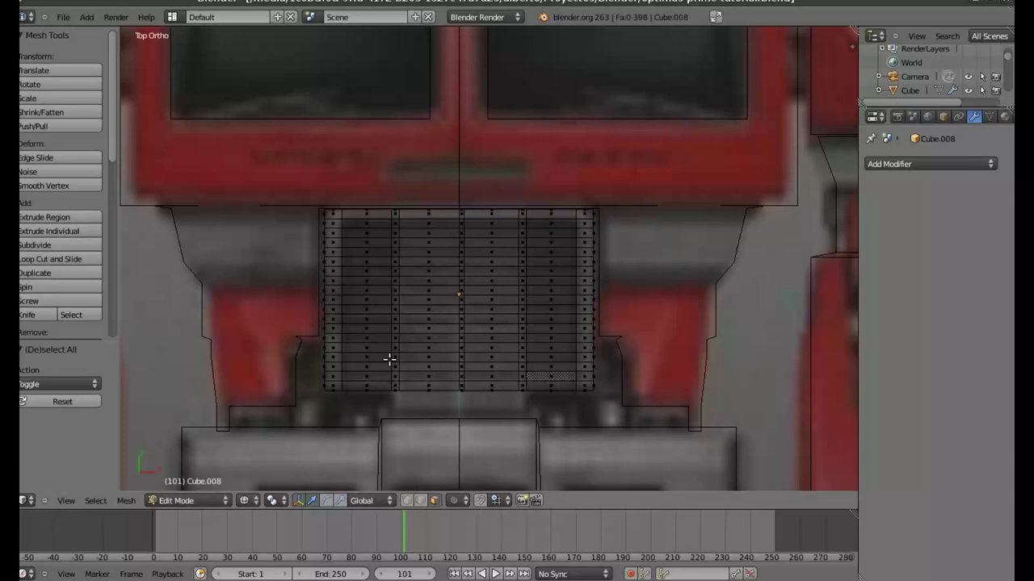
pyautogui.keyDown('shift'); pyautogui.moveTo(386, 322); pyautogui.dragTo(472, 376, button='middle'); pyautogui.keyUp('shift')
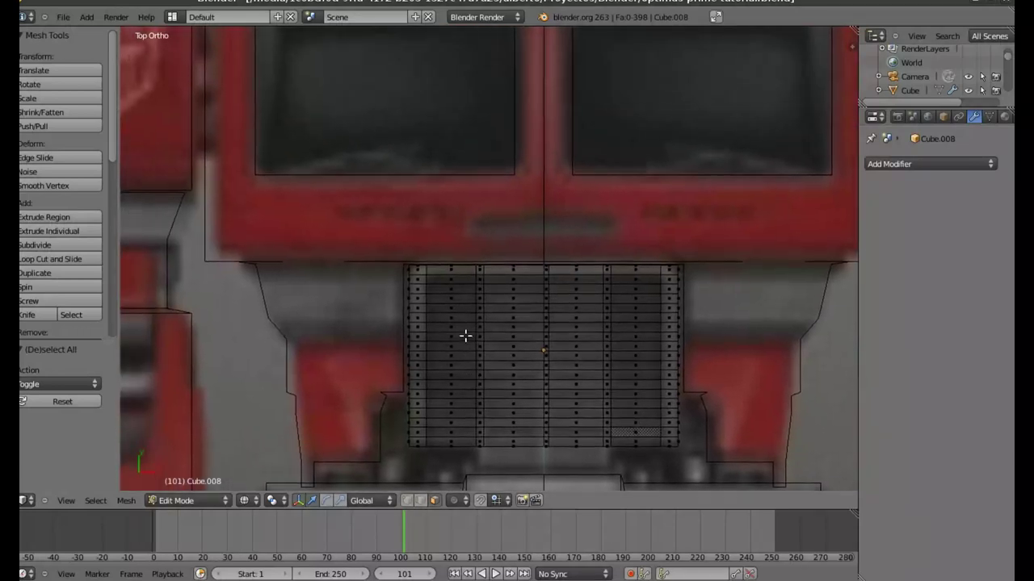
pyautogui.scroll(1, 465, 336)
# Select the grille's top-left slat face, dropping the wrongly picked top-edge strip
pyautogui.rightClick(444, 272)
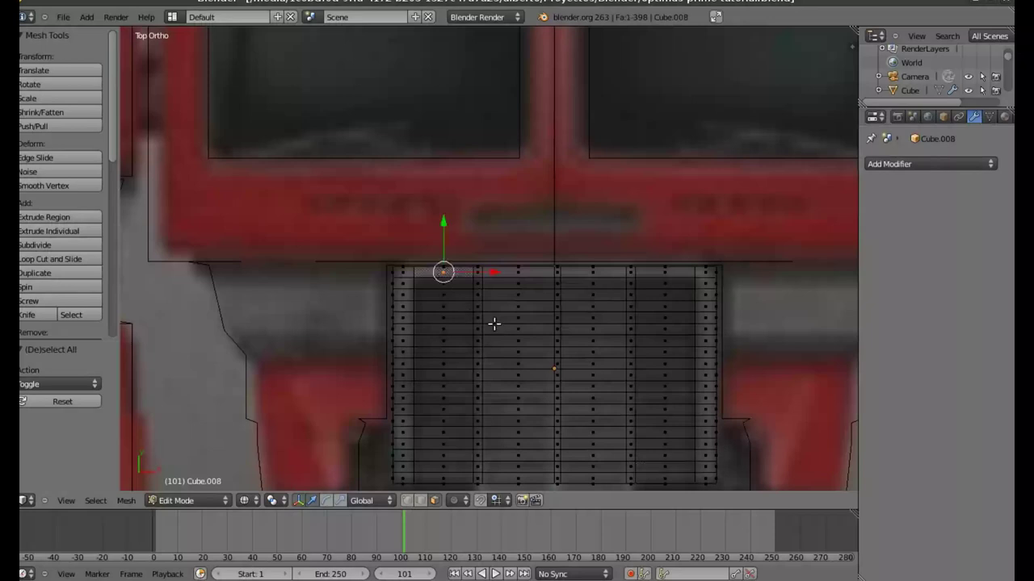
pyautogui.keyDown('shift'); pyautogui.rightClick(438, 272); pyautogui.keyUp('shift')
pyautogui.keyDown('shift'); pyautogui.rightClick(428, 272); pyautogui.keyUp('shift')
pyautogui.keyDown('shift'); pyautogui.rightClick(425, 271); pyautogui.keyUp('shift')
pyautogui.keyDown('shift'); pyautogui.rightClick(424, 271); pyautogui.keyUp('shift')
pyautogui.keyDown('shift'); pyautogui.rightClick(404, 271); pyautogui.keyUp('shift')
pyautogui.keyDown('shift'); pyautogui.rightClick(443, 271); pyautogui.keyUp('shift')
pyautogui.keyDown('shift'); pyautogui.rightClick(443, 271); pyautogui.keyUp('shift')
pyautogui.keyDown('shift'); pyautogui.rightClick(444, 272); pyautogui.keyUp('shift')
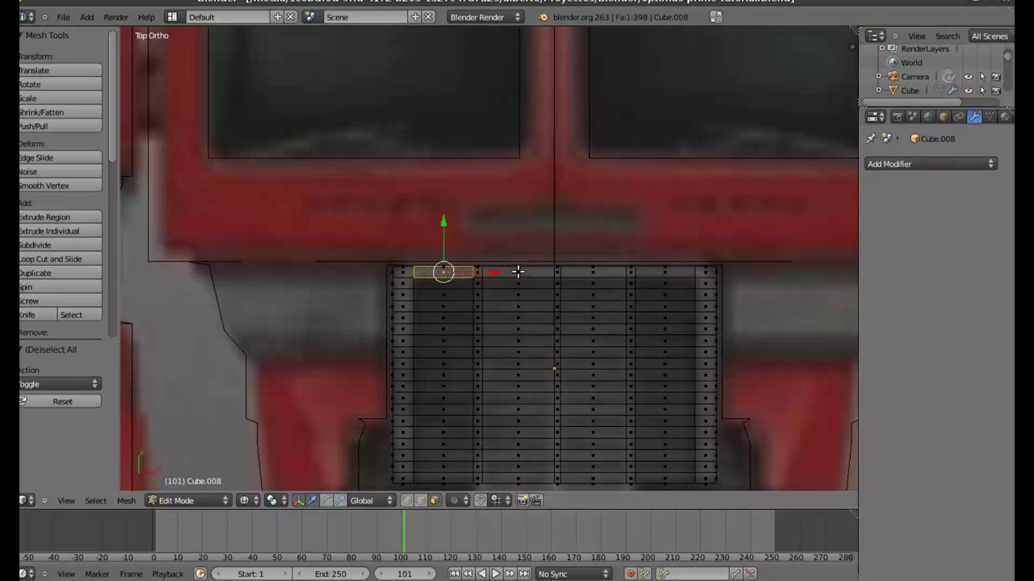
# Add the second and third top-row slat faces, removing mis-picked faces
pyautogui.keyDown('shift'); pyautogui.rightClick(533, 279); pyautogui.keyUp('shift')
pyautogui.keyDown('shift'); pyautogui.rightClick(594, 274); pyautogui.keyUp('shift')
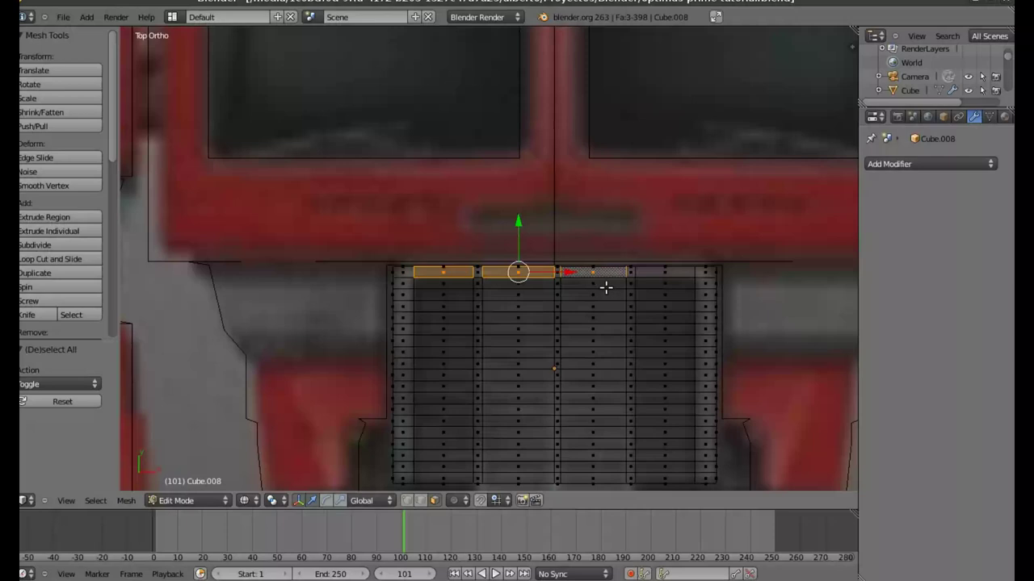
pyautogui.keyDown('shift'); pyautogui.rightClick(592, 273); pyautogui.keyUp('shift')
pyautogui.keyDown('shift'); pyautogui.rightClick(590, 273); pyautogui.keyUp('shift')
pyautogui.keyDown('shift'); pyautogui.rightClick(589, 273); pyautogui.keyUp('shift')
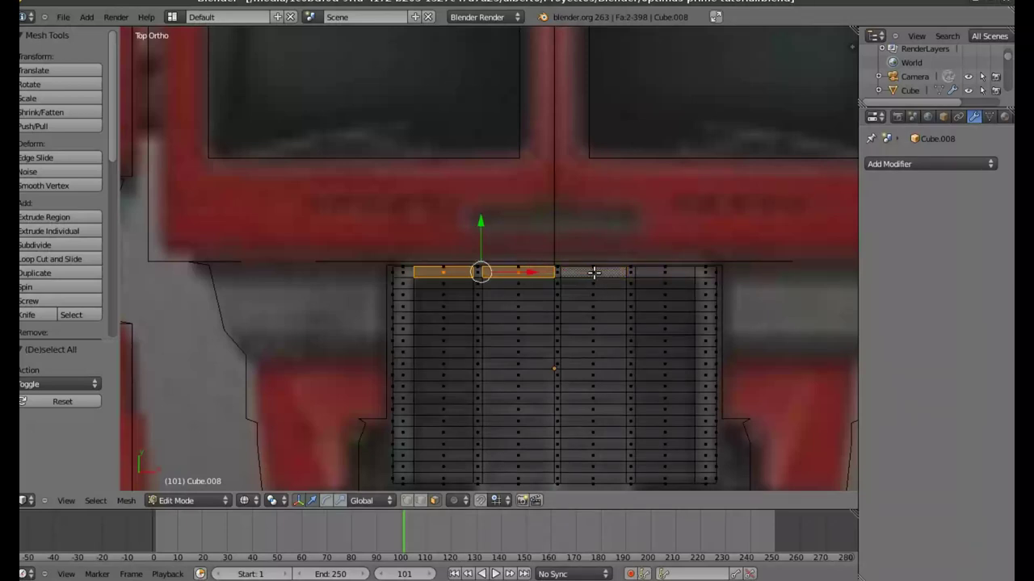
pyautogui.keyDown('shift'); pyautogui.rightClick(594, 273); pyautogui.keyUp('shift')
pyautogui.keyDown('shift'); pyautogui.rightClick(592, 272); pyautogui.keyUp('shift')
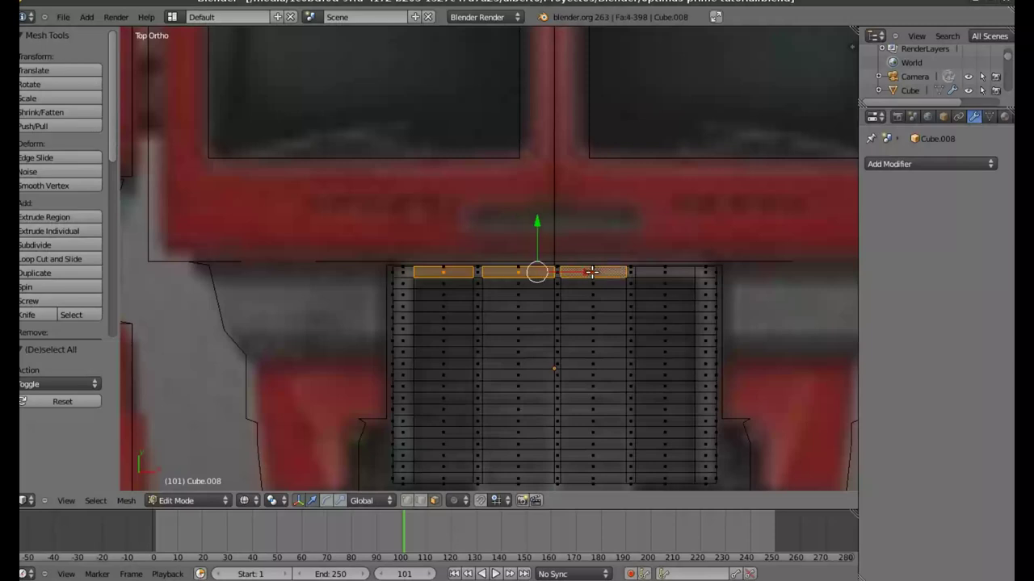
pyautogui.keyDown('shift'); pyautogui.rightClick(592, 273); pyautogui.keyUp('shift')
pyautogui.keyDown('shift'); pyautogui.rightClick(587, 273); pyautogui.keyUp('shift')
pyautogui.keyDown('shift'); pyautogui.rightClick(591, 272); pyautogui.keyUp('shift')
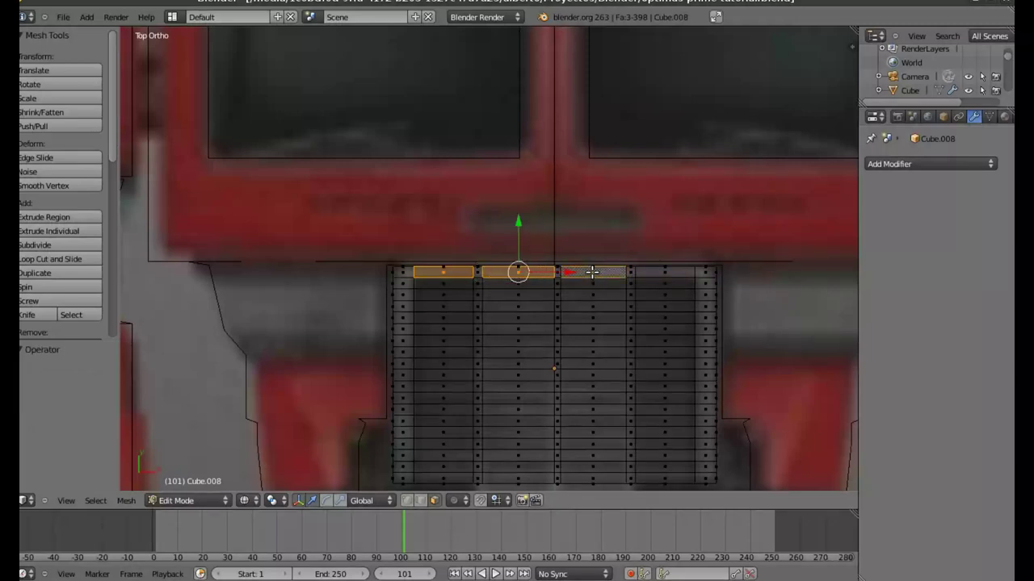
# Add the fourth top-row slat face and neighbouring faces to the selection
pyautogui.keyDown('shift'); pyautogui.rightClick(666, 271); pyautogui.keyUp('shift')
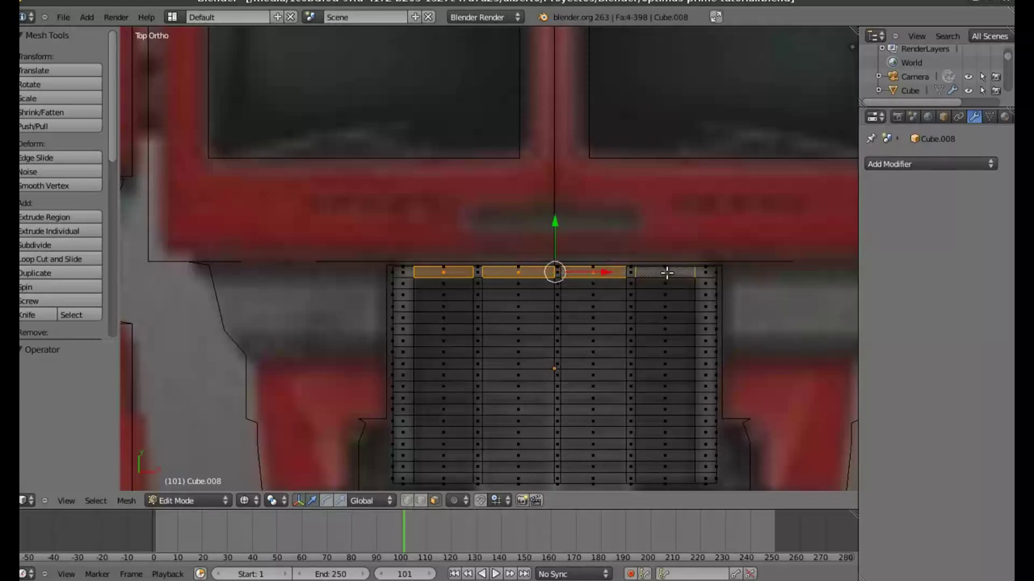
pyautogui.keyDown('shift'); pyautogui.rightClick(666, 273); pyautogui.keyUp('shift')
pyautogui.keyDown('shift'); pyautogui.rightClick(664, 272); pyautogui.keyUp('shift')
pyautogui.keyDown('shift'); pyautogui.rightClick(663, 272); pyautogui.keyUp('shift')
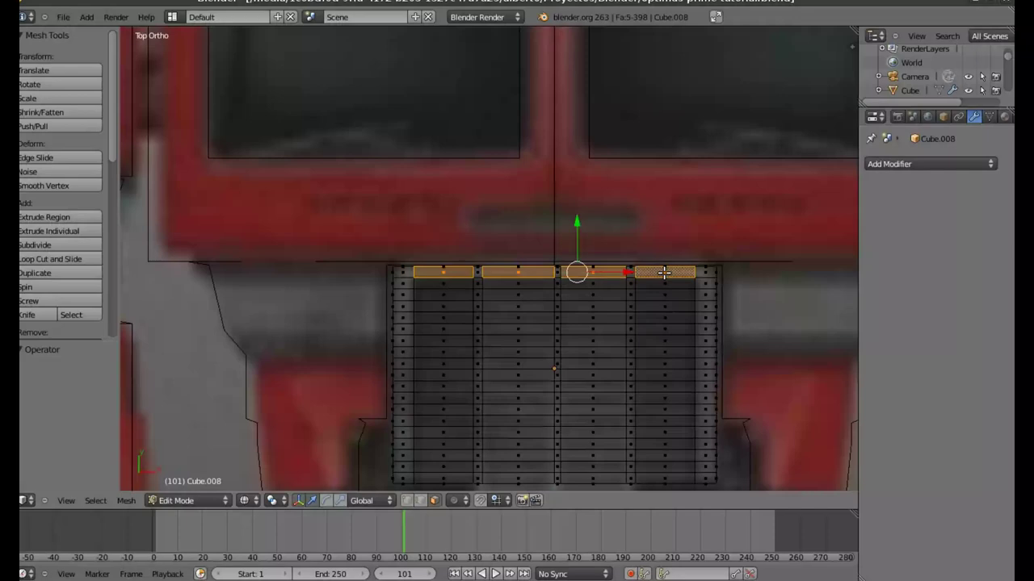
pyautogui.keyDown('shift'); pyautogui.rightClick(661, 272); pyautogui.keyUp('shift')
# Orbit to check the top-row selection, remove two stray faces, and return to Top view
pyautogui.moveTo(618, 239)
pyautogui.mouseDown(button='middle')
pyautogui.moveTo(609, 260)
pyautogui.moveTo(710, 102)
pyautogui.mouseUp(button='middle')
pyautogui.keyDown('shift'); pyautogui.rightClick(696, 91); pyautogui.keyUp('shift')
pyautogui.scroll(2, 617, 206)
pyautogui.scroll(1, 642, 243)
pyautogui.scroll(1, 670, 310)
pyautogui.scroll(1, 676, 351)
pyautogui.keyDown('shift'); pyautogui.rightClick(730, 399); pyautogui.keyUp('shift')
pyautogui.moveTo(699, 304); pyautogui.dragTo(686, 327, button='middle')
pyautogui.scroll(-2, 531, 305)
pyautogui.moveTo(531, 300); pyautogui.dragTo(573, 301, button='middle')
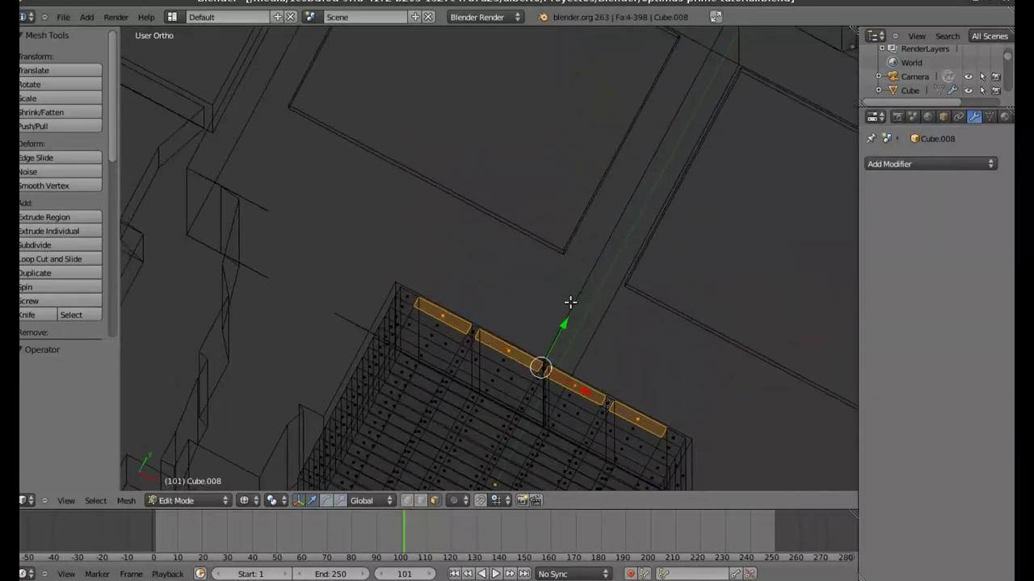
pyautogui.press('KP_7')
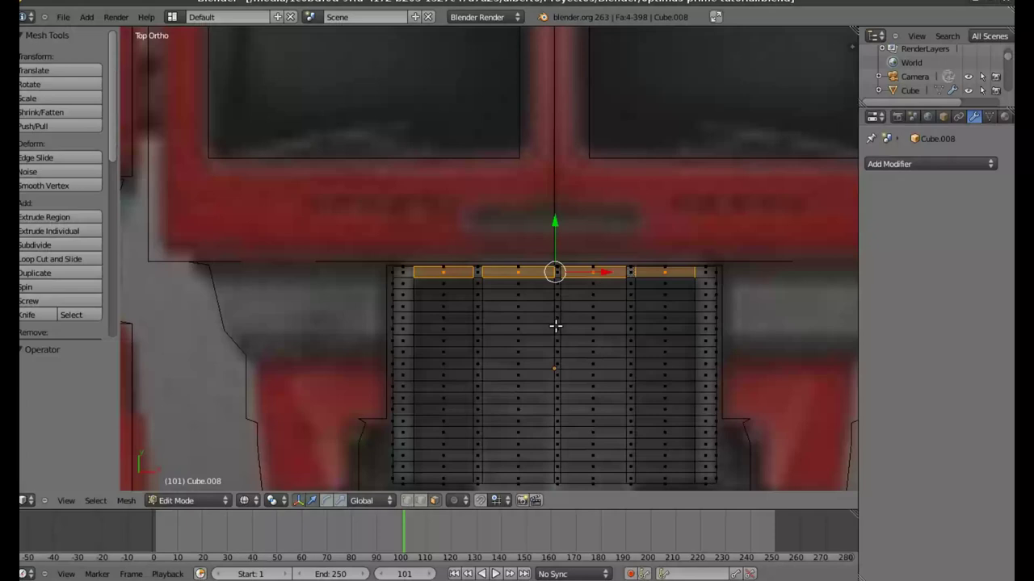
# Add the four second-row slat faces to the selection
pyautogui.keyDown('shift'); pyautogui.rightClick(443, 292); pyautogui.keyUp('shift')
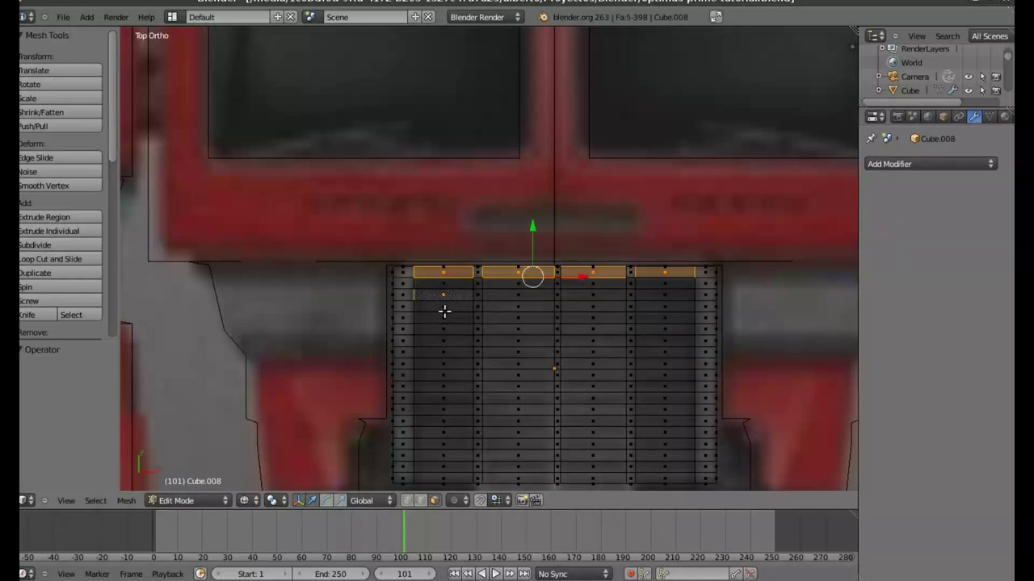
pyautogui.keyDown('shift'); pyautogui.rightClick(443, 296); pyautogui.keyUp('shift')
pyautogui.keyDown('shift'); pyautogui.rightClick(513, 294); pyautogui.keyUp('shift')
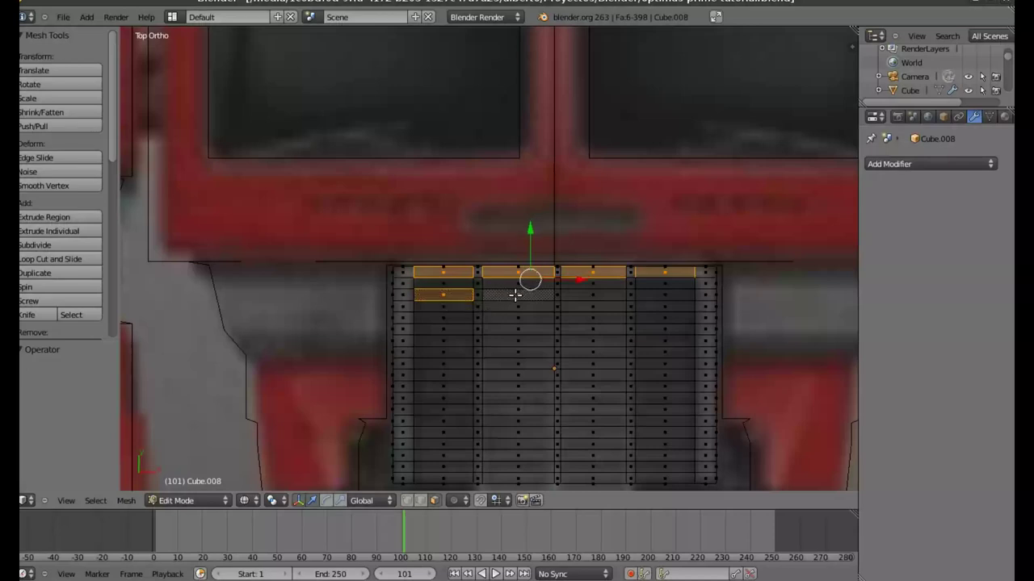
pyautogui.keyDown('shift'); pyautogui.rightClick(597, 297); pyautogui.keyUp('shift')
pyautogui.keyDown('shift'); pyautogui.rightClick(662, 295); pyautogui.keyUp('shift')
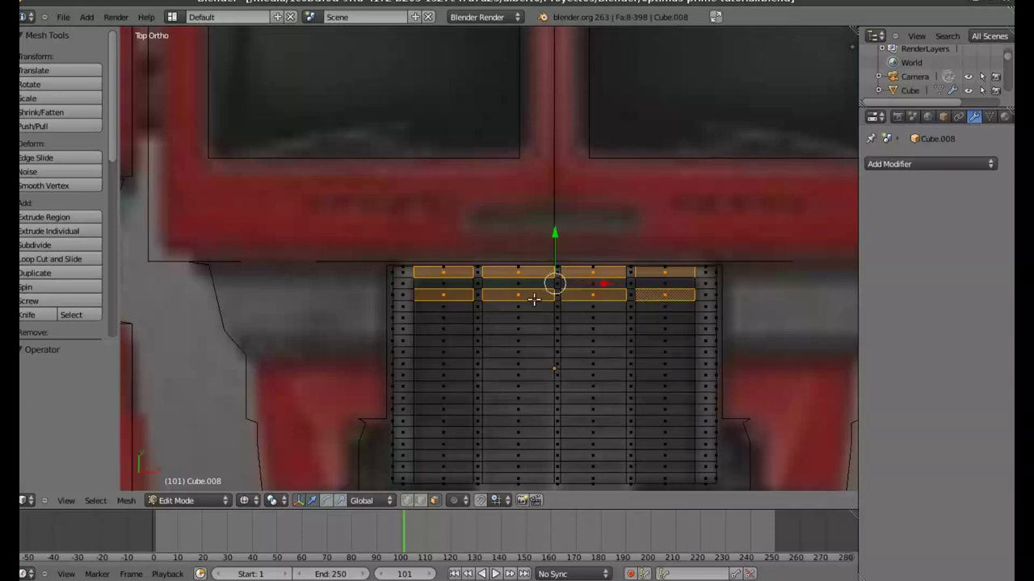
# Add the third-row slat faces, removing one wrongly picked face
pyautogui.keyDown('shift'); pyautogui.rightClick(665, 317); pyautogui.keyUp('shift')
pyautogui.keyDown('shift'); pyautogui.rightClick(592, 318); pyautogui.keyUp('shift')
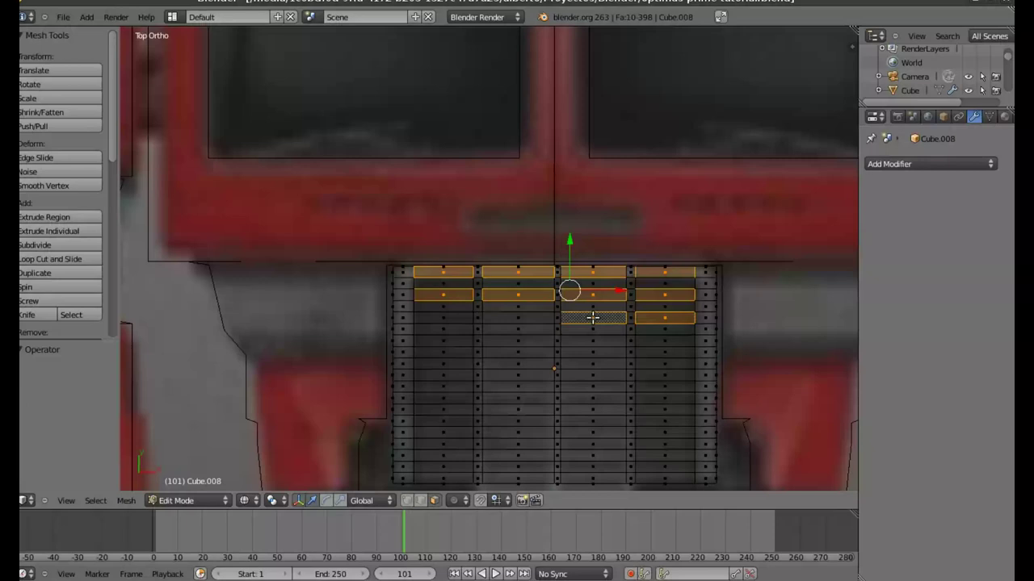
pyautogui.keyDown('shift'); pyautogui.rightClick(517, 317); pyautogui.keyUp('shift')
pyautogui.keyDown('shift'); pyautogui.rightClick(443, 317); pyautogui.keyUp('shift')
pyautogui.keyDown('shift'); pyautogui.rightClick(443, 318); pyautogui.keyUp('shift')
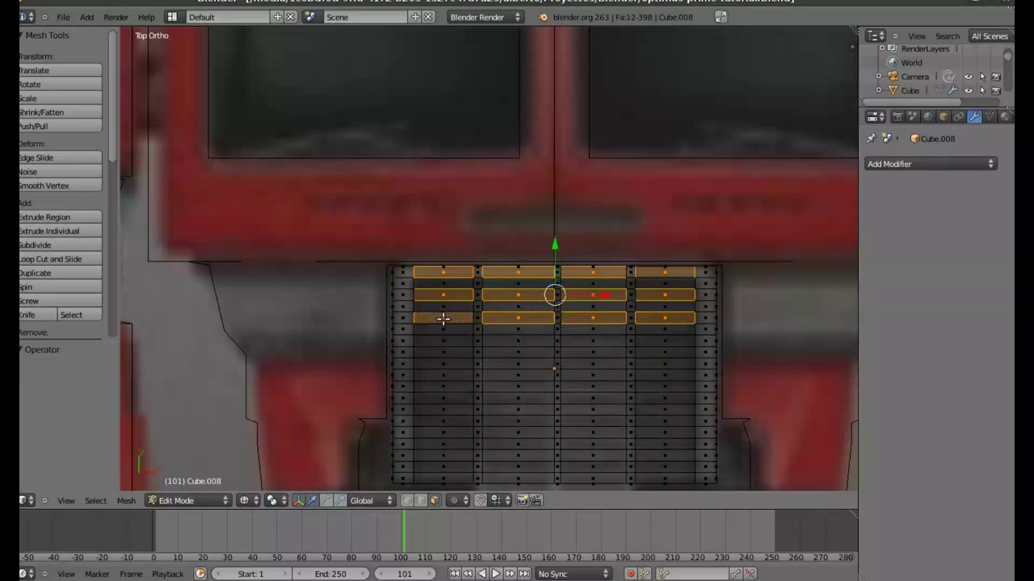
pyautogui.keyDown('shift'); pyautogui.rightClick(445, 341); pyautogui.keyUp('shift')
# Add the fourth- and fifth-row slat faces, dropping mistakenly picked ones
pyautogui.keyDown('shift'); pyautogui.rightClick(508, 341); pyautogui.keyUp('shift')
pyautogui.keyDown('shift'); pyautogui.rightClick(509, 342); pyautogui.keyUp('shift')
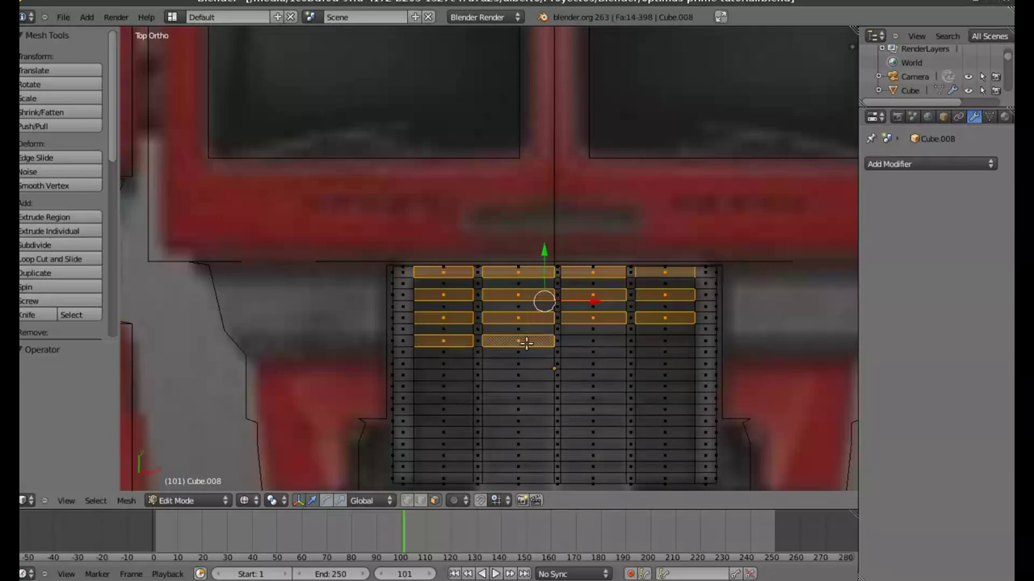
pyautogui.keyDown('shift'); pyautogui.rightClick(589, 342); pyautogui.keyUp('shift')
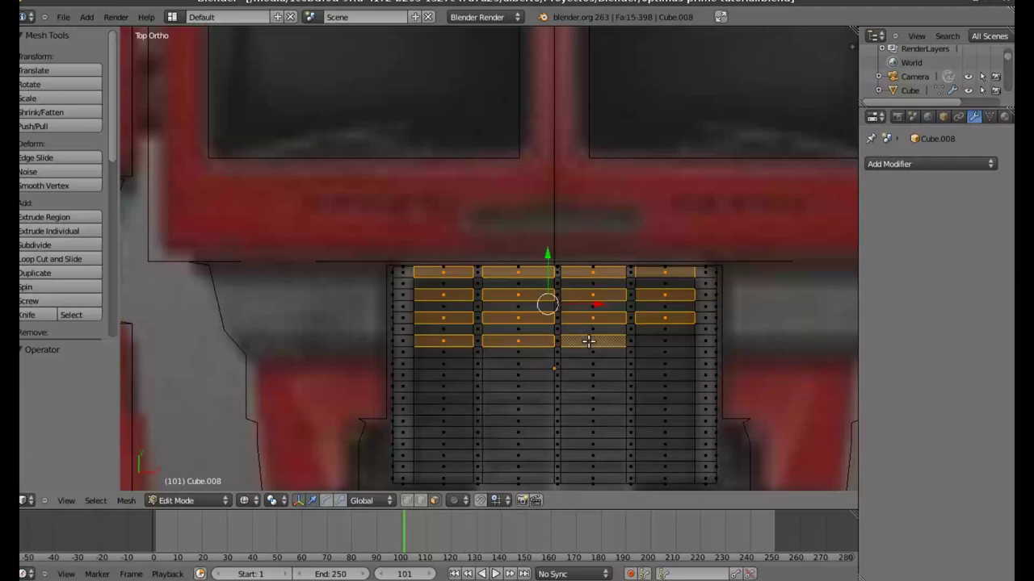
pyautogui.keyDown('shift'); pyautogui.rightClick(659, 342); pyautogui.keyUp('shift')
pyautogui.keyDown('shift'); pyautogui.rightClick(658, 343); pyautogui.keyUp('shift')
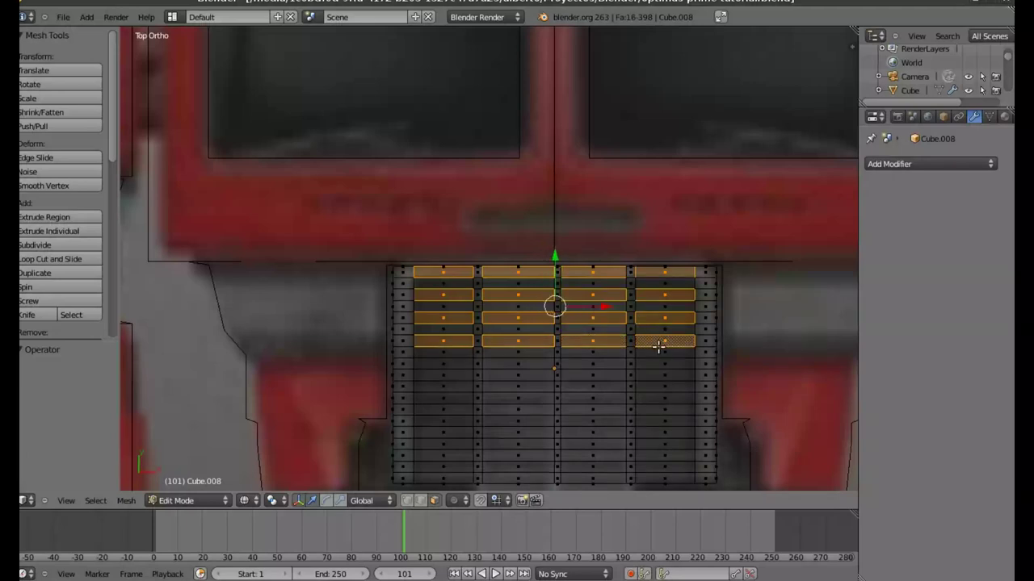
pyautogui.keyDown('shift'); pyautogui.rightClick(663, 363); pyautogui.keyUp('shift')
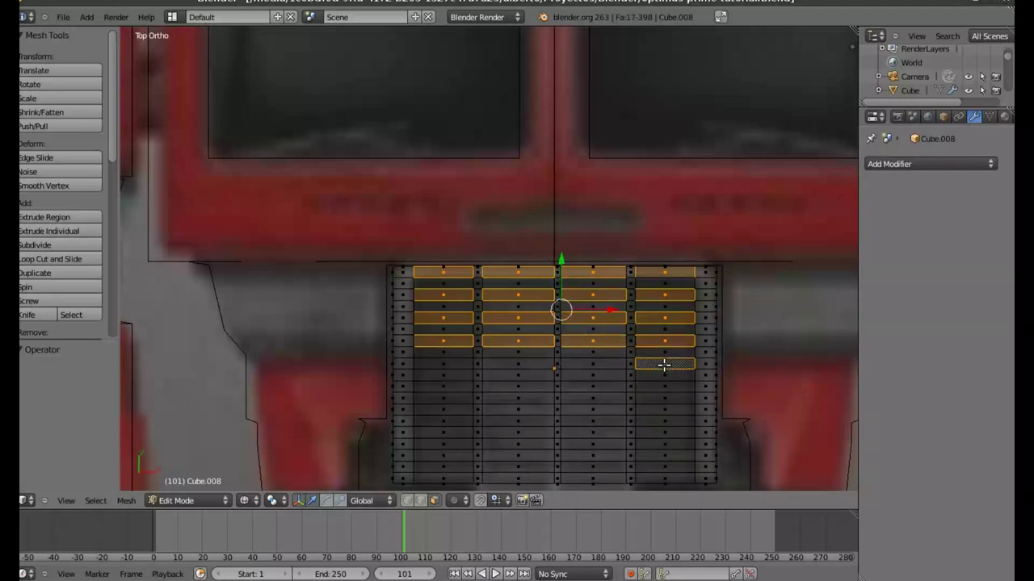
pyautogui.keyDown('shift'); pyautogui.rightClick(593, 365); pyautogui.keyUp('shift')
pyautogui.keyDown('shift'); pyautogui.rightClick(519, 364); pyautogui.keyUp('shift')
pyautogui.keyDown('shift'); pyautogui.rightClick(518, 364); pyautogui.keyUp('shift')
pyautogui.keyDown('shift'); pyautogui.rightClick(519, 364); pyautogui.keyUp('shift')
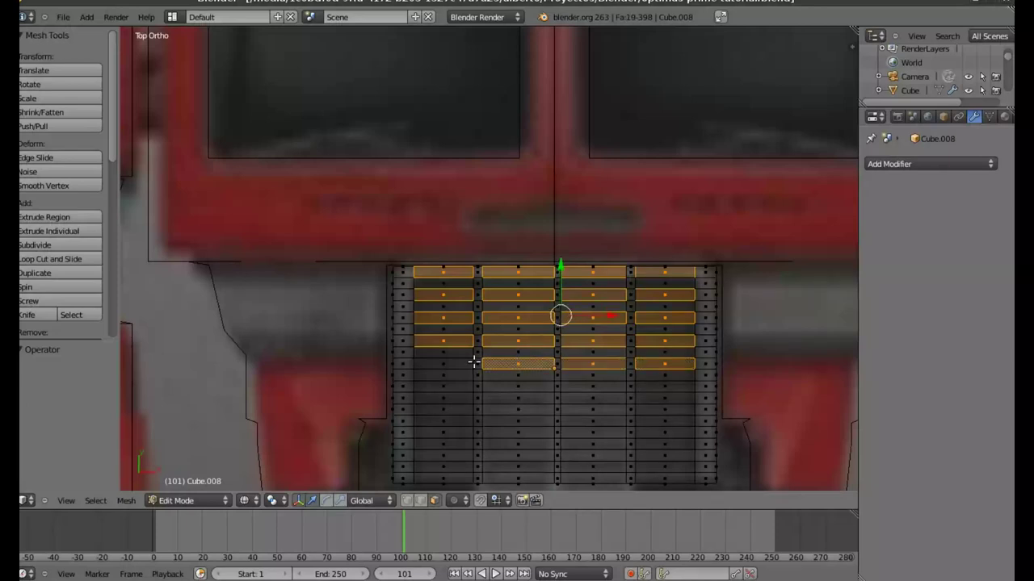
pyautogui.keyDown('shift'); pyautogui.rightClick(443, 364); pyautogui.keyUp('shift')
# Add the four sixth-row slat faces, correcting one wrong pick
pyautogui.keyDown('shift'); pyautogui.rightClick(446, 386); pyautogui.keyUp('shift')
pyautogui.keyDown('shift'); pyautogui.rightClick(547, 390); pyautogui.keyUp('shift')
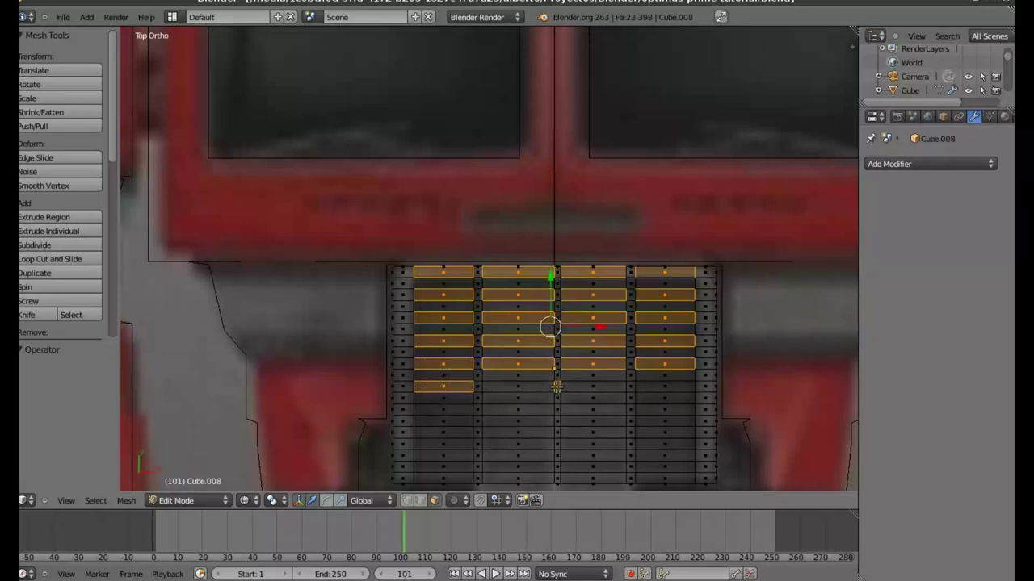
pyautogui.keyDown('shift'); pyautogui.rightClick(527, 386); pyautogui.keyUp('shift')
pyautogui.keyDown('shift'); pyautogui.rightClick(527, 386); pyautogui.keyUp('shift')
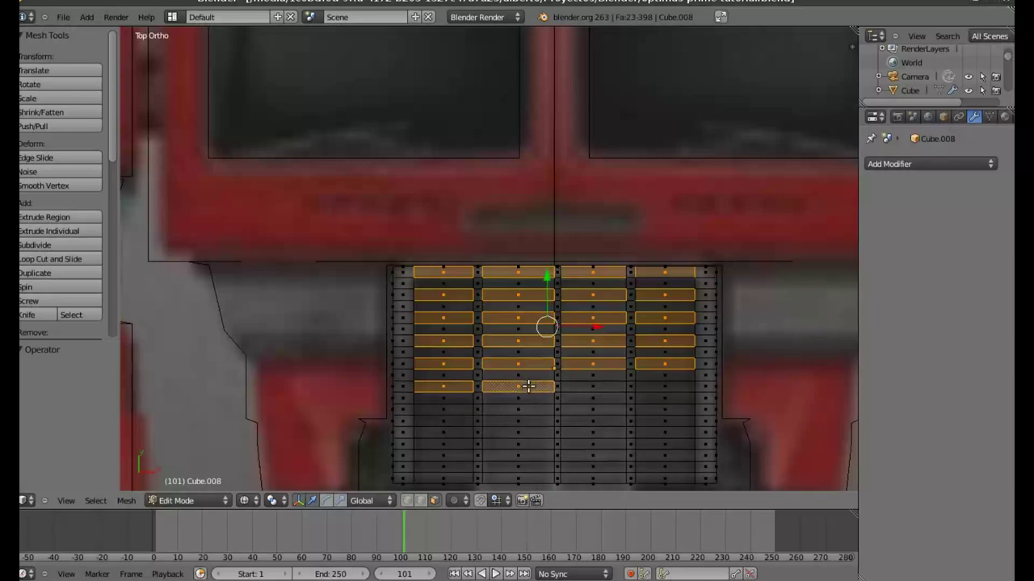
pyautogui.keyDown('shift'); pyautogui.rightClick(583, 384); pyautogui.keyUp('shift')
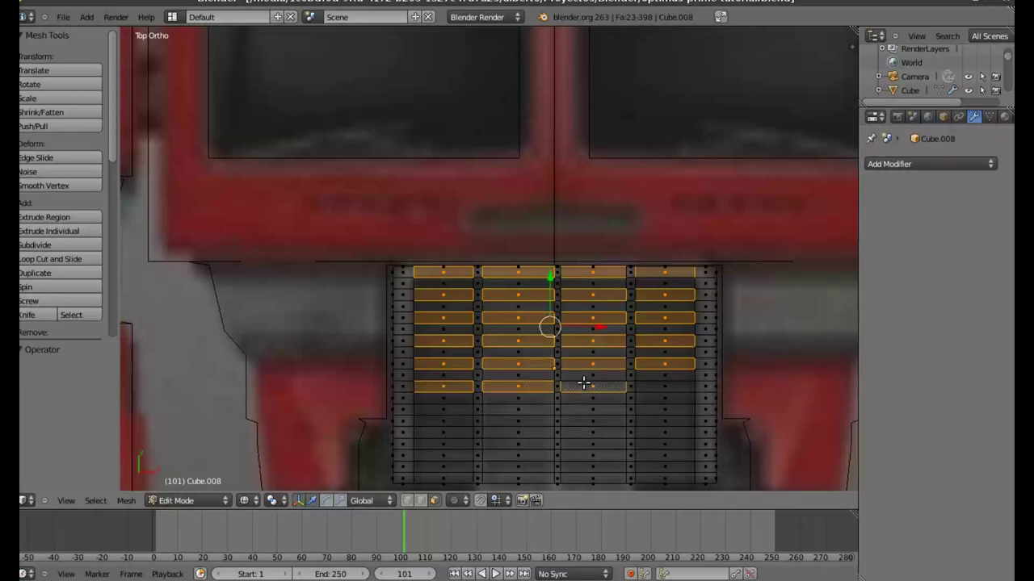
pyautogui.keyDown('shift'); pyautogui.rightClick(585, 381); pyautogui.keyUp('shift')
pyautogui.keyDown('shift'); pyautogui.rightClick(587, 388); pyautogui.keyUp('shift')
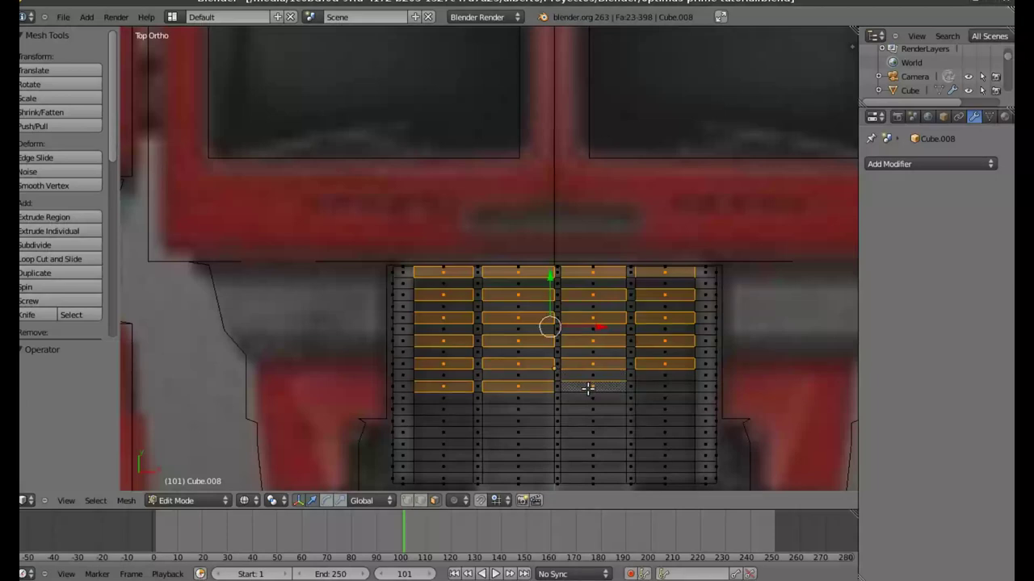
pyautogui.keyDown('shift'); pyautogui.rightClick(667, 388); pyautogui.keyUp('shift')
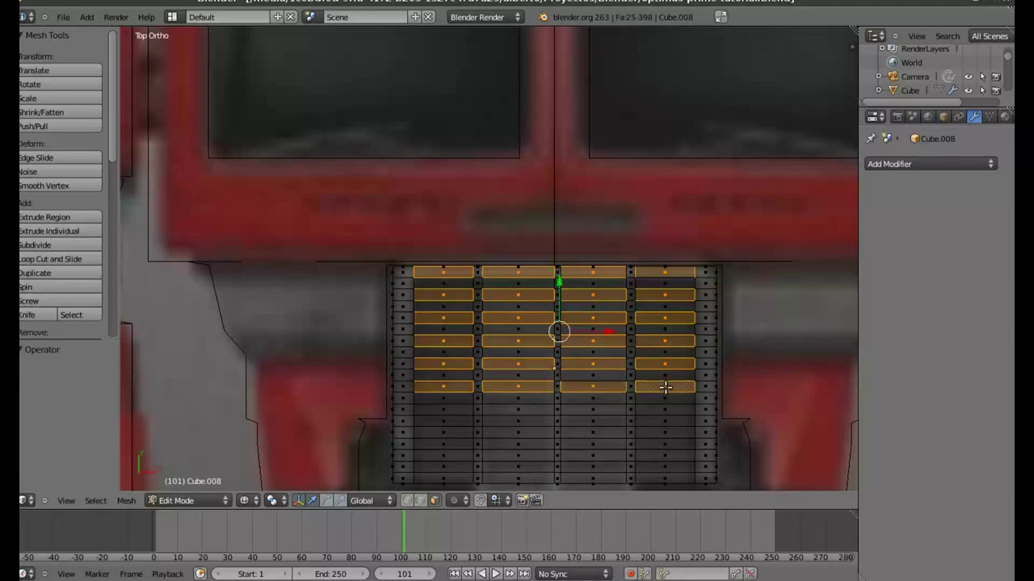
# Add the seventh-row slat faces, removing the narrow gap face picked by mistake
pyautogui.keyDown('shift'); pyautogui.rightClick(663, 408); pyautogui.keyUp('shift')
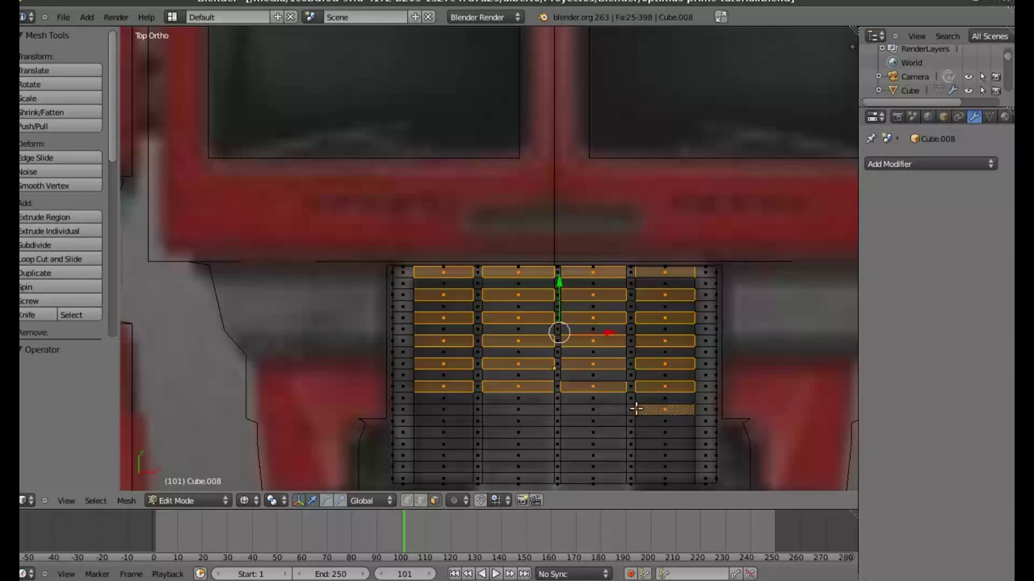
pyautogui.keyDown('shift'); pyautogui.rightClick(612, 411); pyautogui.keyUp('shift')
pyautogui.keyDown('shift'); pyautogui.rightClick(629, 409); pyautogui.keyUp('shift')
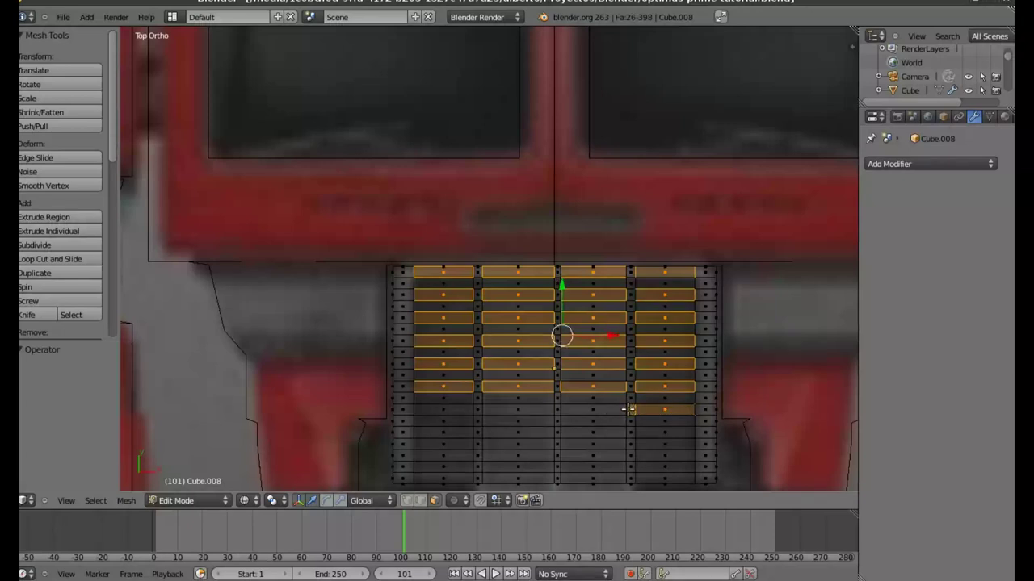
pyautogui.keyDown('shift'); pyautogui.rightClick(630, 409); pyautogui.keyUp('shift')
pyautogui.keyDown('shift'); pyautogui.rightClick(605, 406); pyautogui.keyUp('shift')
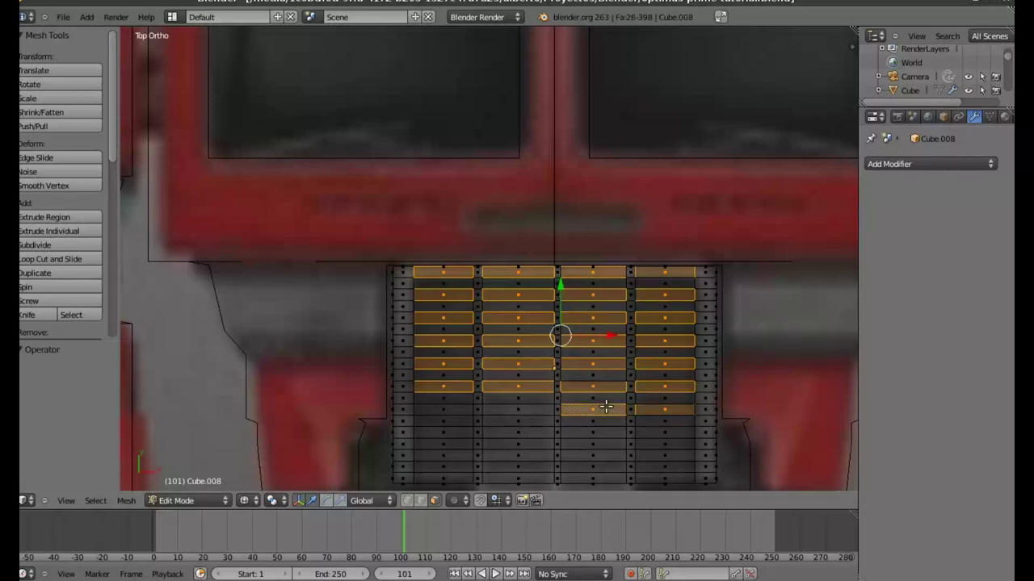
pyautogui.keyDown('shift'); pyautogui.rightClick(532, 409); pyautogui.keyUp('shift')
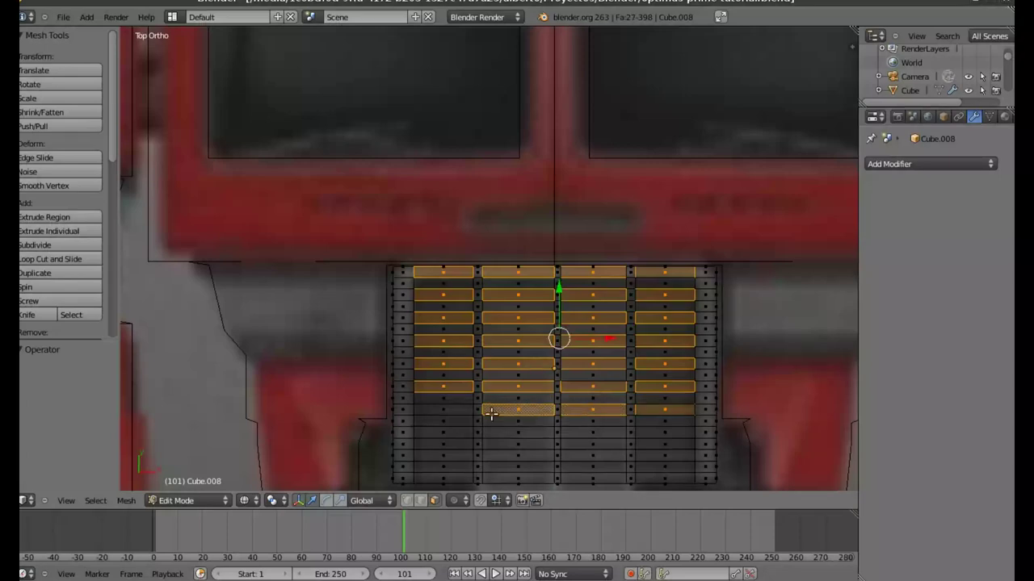
pyautogui.keyDown('shift'); pyautogui.rightClick(454, 410); pyautogui.keyUp('shift')
pyautogui.scroll(-3, 543, 409)
# In wireframe, deselect the stray and wrongly selected faces on the lower grille
pyautogui.press('z')
pyautogui.moveTo(547, 415)
pyautogui.mouseDown(button='middle')
pyautogui.moveTo(528, 410)
pyautogui.moveTo(548, 365)
pyautogui.moveTo(521, 270)
pyautogui.moveTo(554, 377)
pyautogui.moveTo(543, 327)
pyautogui.moveTo(373, 396)
pyautogui.mouseUp(button='middle')
pyautogui.keyDown('shift'); pyautogui.rightClick(410, 380); pyautogui.keyUp('shift')
pyautogui.keyDown('shift'); pyautogui.rightClick(514, 378); pyautogui.keyUp('shift')
pyautogui.keyDown('shift'); pyautogui.rightClick(514, 352); pyautogui.keyUp('shift')
pyautogui.keyDown('shift'); pyautogui.rightClick(515, 340); pyautogui.keyUp('shift')
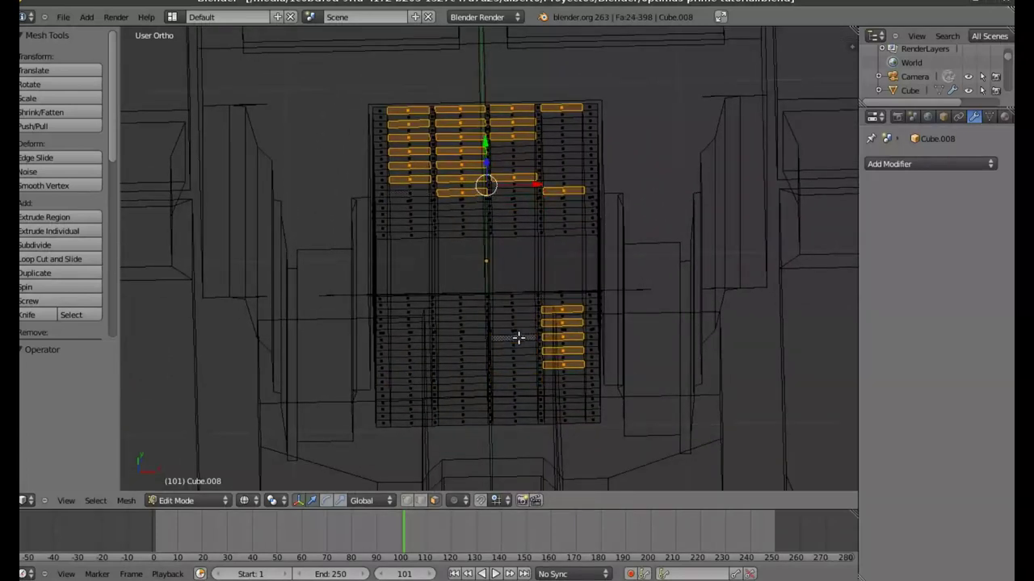
pyautogui.keyDown('shift'); pyautogui.rightClick(562, 362); pyautogui.keyUp('shift')
pyautogui.keyDown('shift'); pyautogui.rightClick(563, 352); pyautogui.keyUp('shift')
pyautogui.keyDown('shift'); pyautogui.rightClick(564, 338); pyautogui.keyUp('shift')
pyautogui.keyDown('shift'); pyautogui.rightClick(566, 329); pyautogui.keyUp('shift')
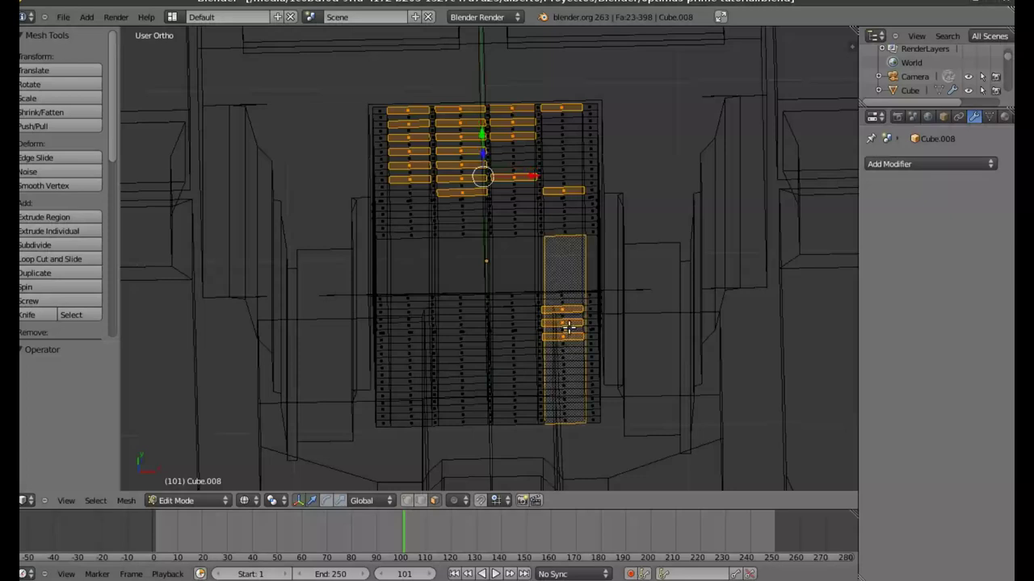
pyautogui.keyDown('shift'); pyautogui.rightClick(565, 324); pyautogui.keyUp('shift')
pyautogui.keyDown('shift'); pyautogui.rightClick(563, 311); pyautogui.keyUp('shift')
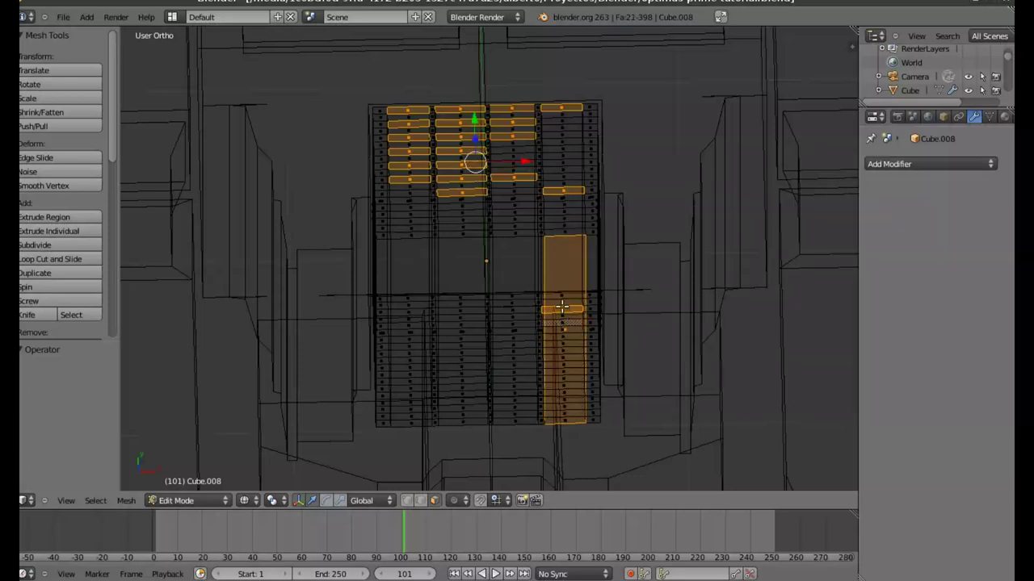
pyautogui.keyDown('shift'); pyautogui.rightClick(563, 330); pyautogui.keyUp('shift')
# Add more grille slats, including the right-column ones, and drop a misplaced face
pyautogui.moveTo(512, 199)
pyautogui.mouseDown(button='middle')
pyautogui.moveTo(501, 314)
pyautogui.moveTo(513, 317)
pyautogui.moveTo(521, 292)
pyautogui.mouseUp(button='middle')
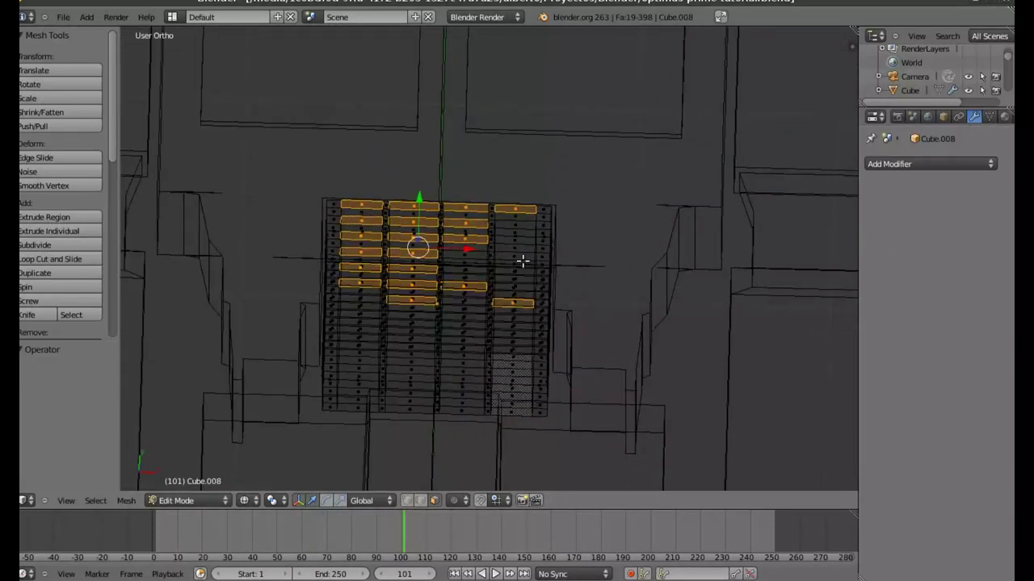
pyautogui.scroll(2, 522, 261)
pyautogui.scroll(2, 528, 254)
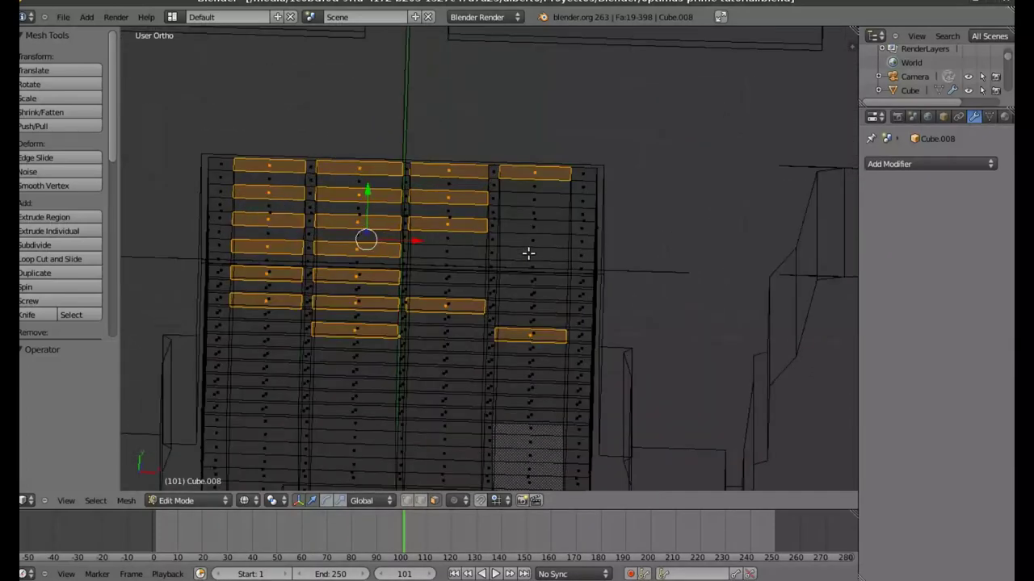
pyautogui.keyDown('shift'); pyautogui.rightClick(441, 249); pyautogui.keyUp('shift')
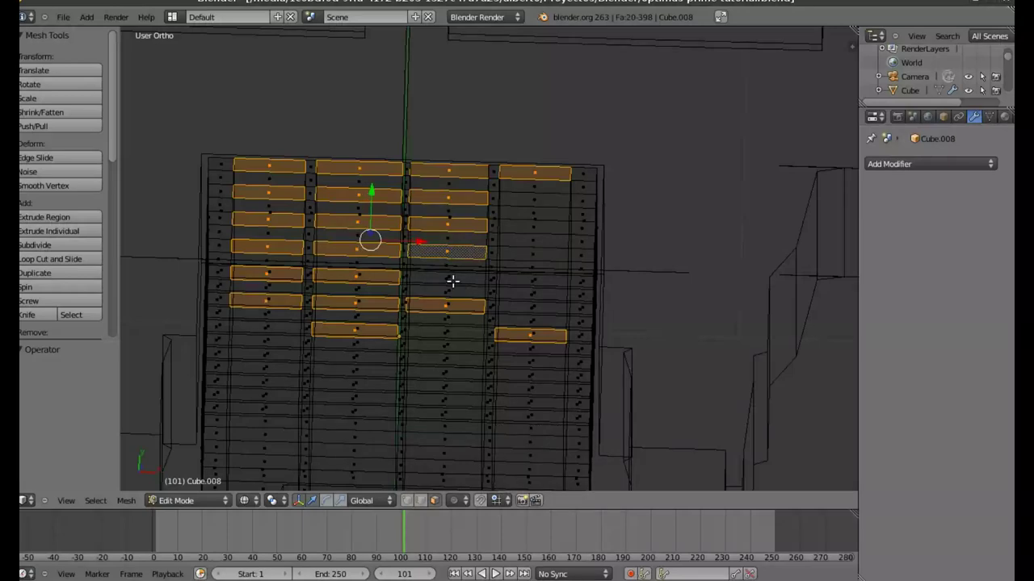
pyautogui.keyDown('shift'); pyautogui.rightClick(450, 277); pyautogui.keyUp('shift')
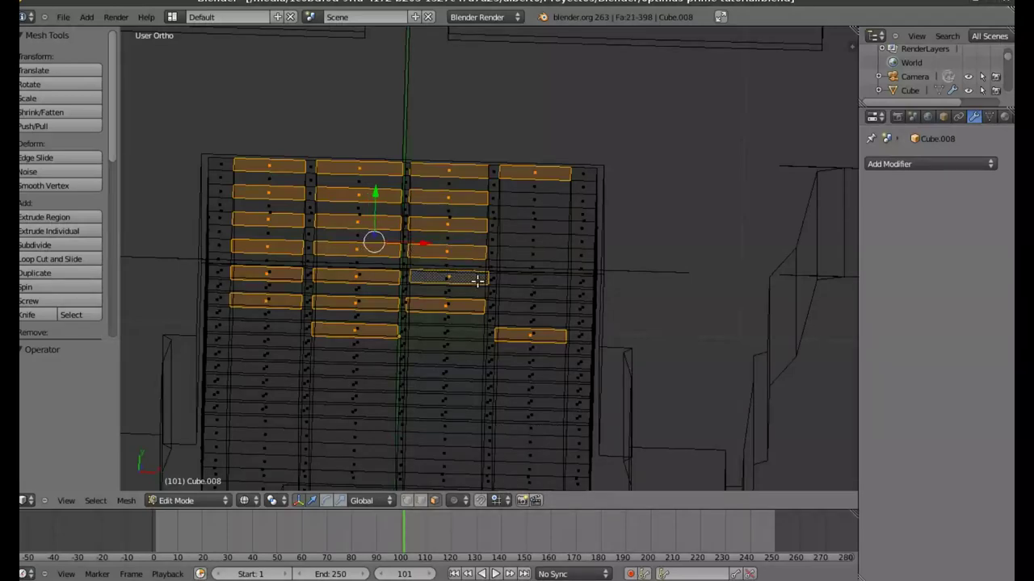
pyautogui.moveTo(477, 280); pyautogui.dragTo(470, 297, button='middle')
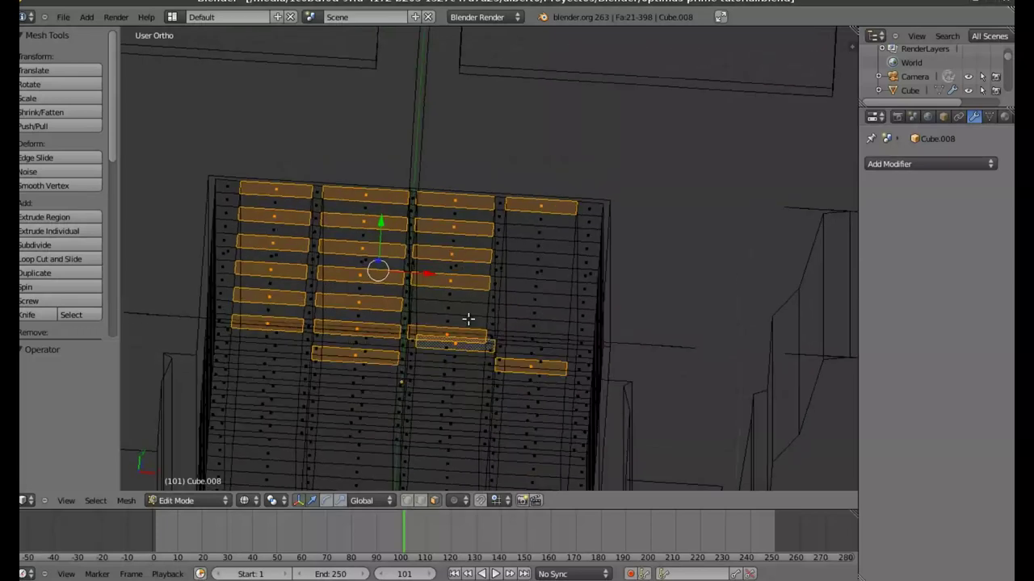
pyautogui.keyDown('shift'); pyautogui.rightClick(466, 347); pyautogui.keyUp('shift')
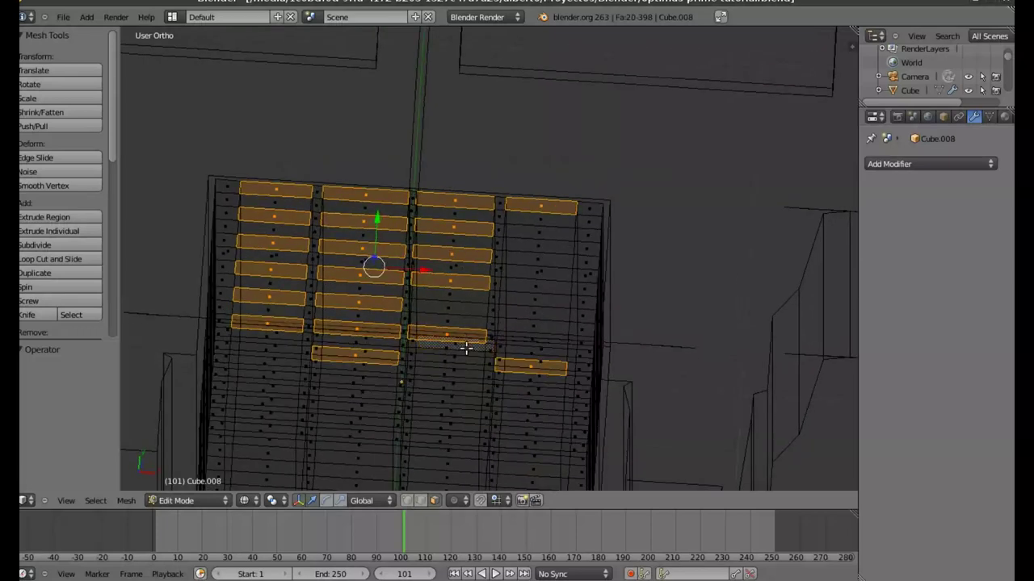
pyautogui.keyDown('shift'); pyautogui.rightClick(545, 231); pyautogui.keyUp('shift')
pyautogui.keyDown('shift'); pyautogui.rightClick(541, 258); pyautogui.keyUp('shift')
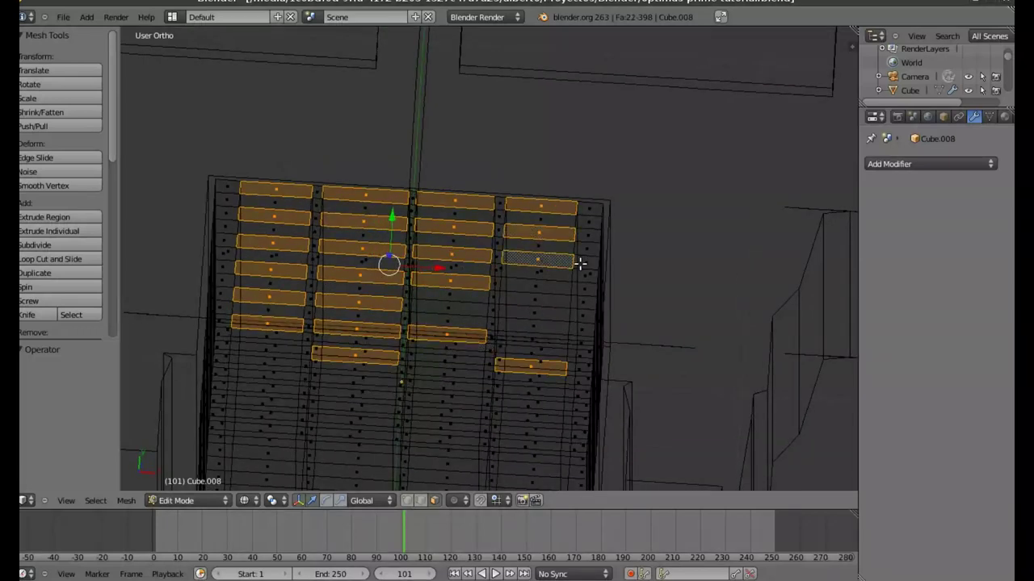
pyautogui.keyDown('shift'); pyautogui.rightClick(539, 285); pyautogui.keyUp('shift')
pyautogui.keyDown('shift'); pyautogui.rightClick(533, 312); pyautogui.keyUp('shift')
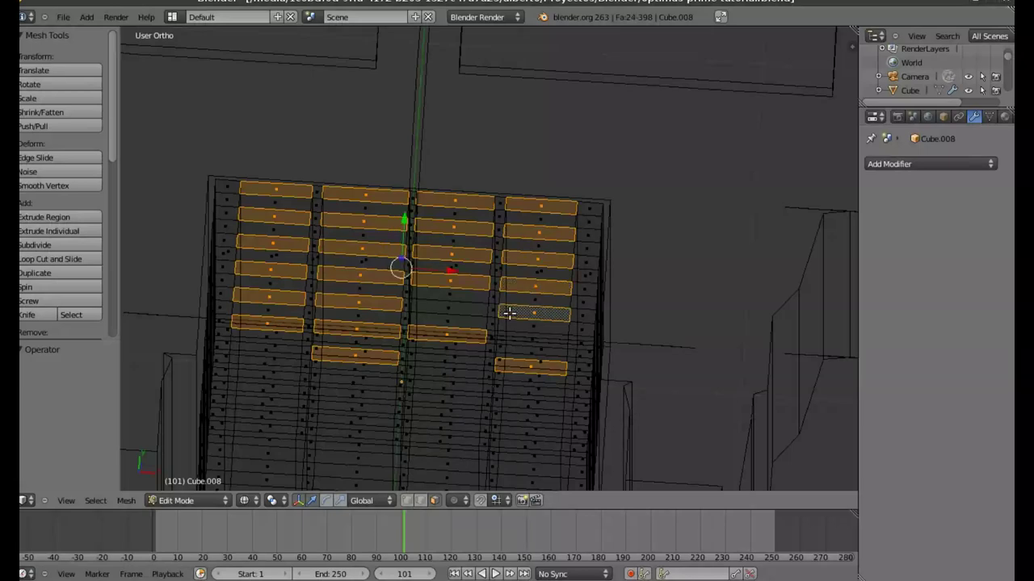
pyautogui.keyDown('shift'); pyautogui.rightClick(443, 306); pyautogui.keyUp('shift')
# Add another slat and the lowest slats in two columns to the selection
pyautogui.keyDown('shift'); pyautogui.scroll(-4, 506, 323); pyautogui.keyUp('shift')
pyautogui.keyDown('shift'); pyautogui.scroll(5, 503, 290); pyautogui.keyUp('shift')
pyautogui.keyDown('shift'); pyautogui.scroll(-2, 497, 299); pyautogui.keyUp('shift')
pyautogui.keyDown('shift'); pyautogui.scroll(-2, 525, 335); pyautogui.keyUp('shift')
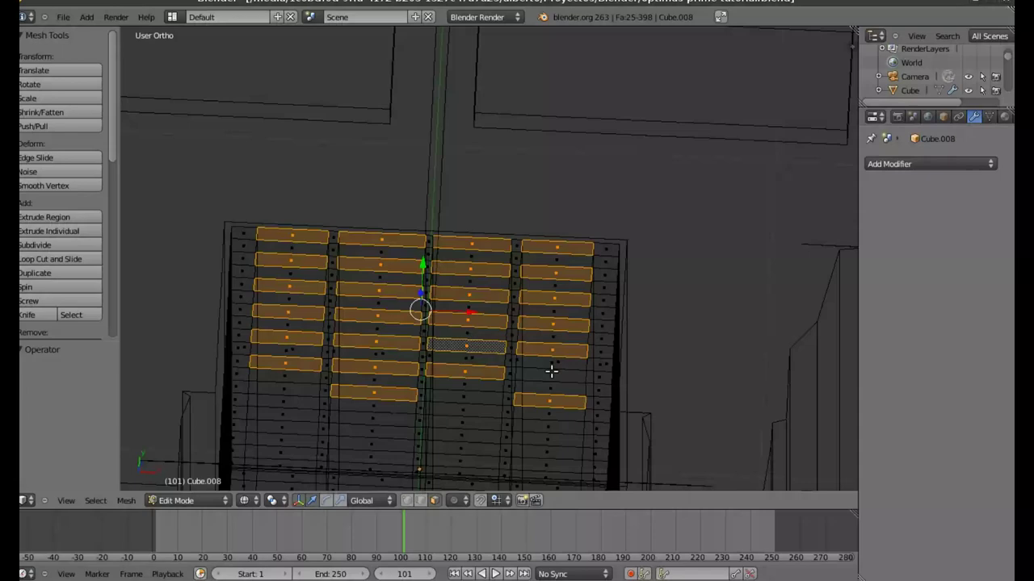
pyautogui.keyDown('shift'); pyautogui.rightClick(552, 372); pyautogui.keyUp('shift')
pyautogui.keyDown('shift'); pyautogui.rightClick(284, 387); pyautogui.keyUp('shift')
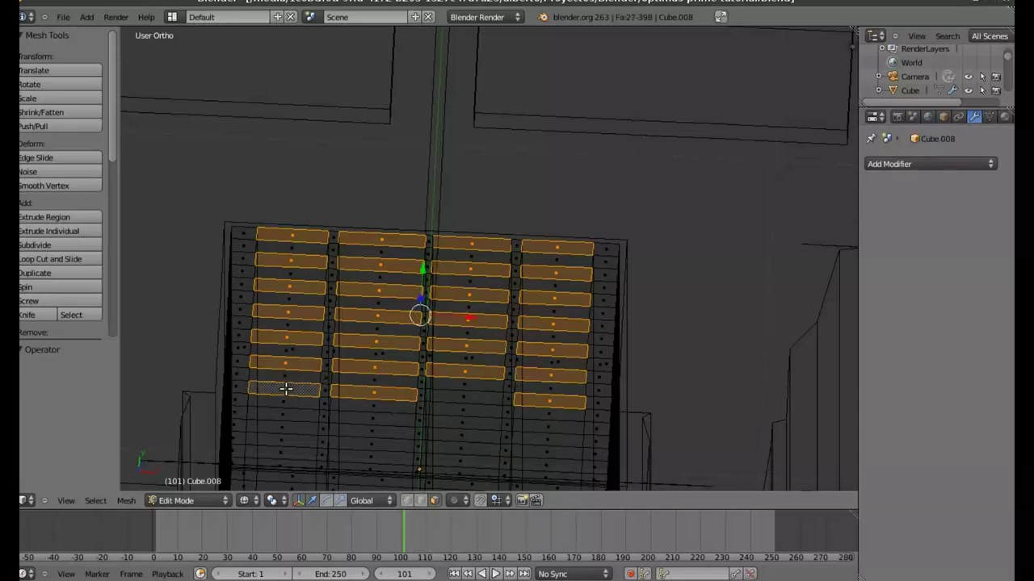
pyautogui.keyDown('shift'); pyautogui.rightClick(457, 394); pyautogui.keyUp('shift')
# Add the last row of slats and three bottom-row slot faces, completing 36 faces
pyautogui.moveTo(384, 310)
pyautogui.mouseDown(button='middle')
pyautogui.moveTo(399, 355)
pyautogui.moveTo(406, 314)
pyautogui.moveTo(387, 88)
pyautogui.mouseUp(button='middle')
pyautogui.moveTo(286, 255); pyautogui.dragTo(285, 307, button='middle')
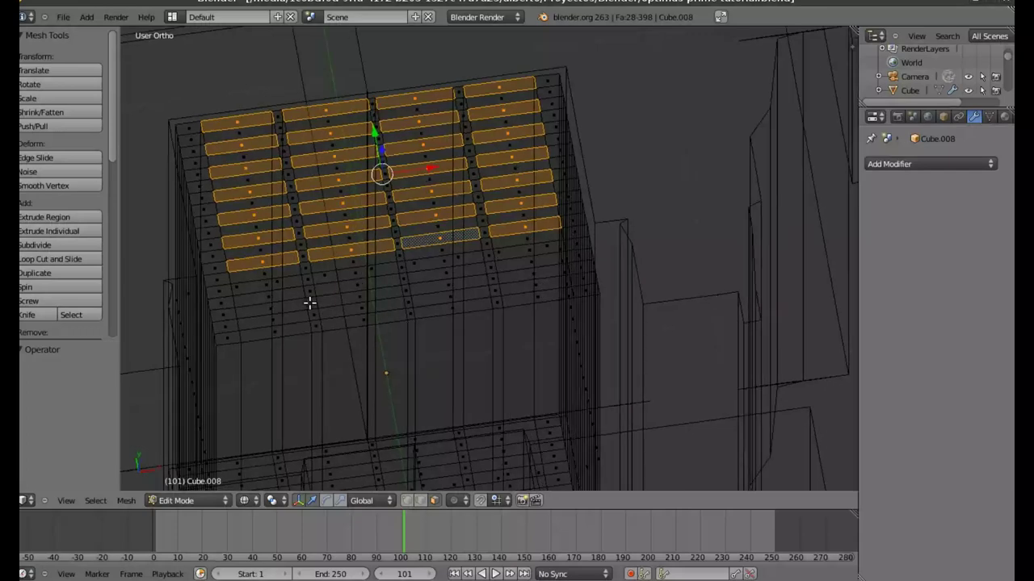
pyautogui.keyDown('shift'); pyautogui.rightClick(304, 302); pyautogui.keyUp('shift')
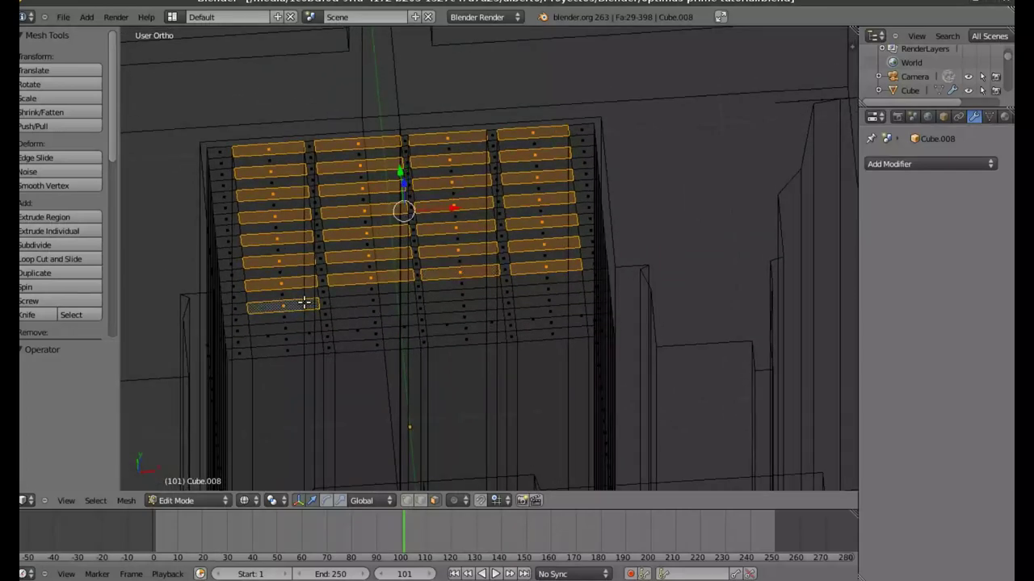
pyautogui.keyDown('shift'); pyautogui.rightClick(368, 301); pyautogui.keyUp('shift')
pyautogui.keyDown('shift'); pyautogui.rightClick(488, 294); pyautogui.keyUp('shift')
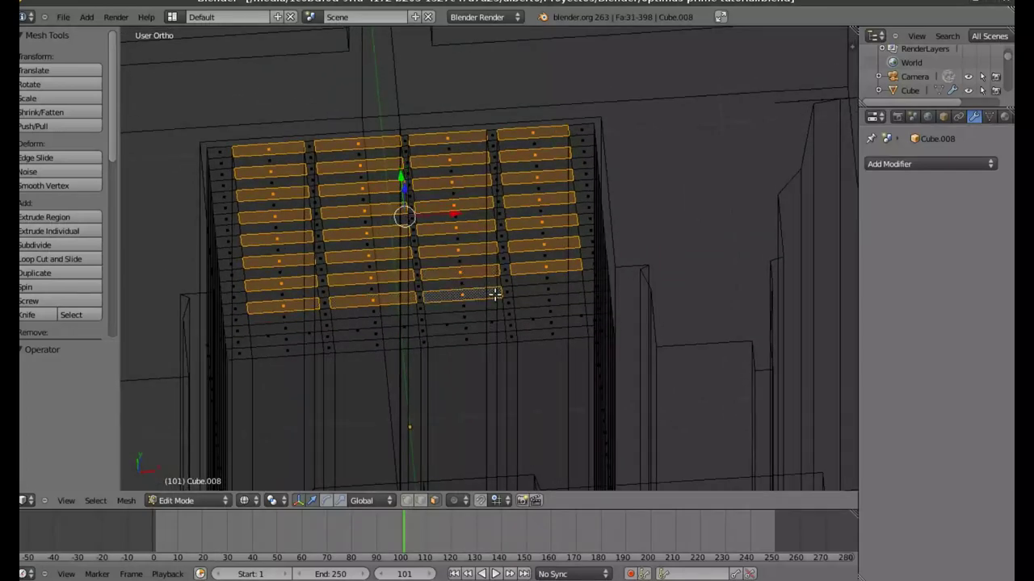
pyautogui.keyDown('shift'); pyautogui.rightClick(541, 291); pyautogui.keyUp('shift')
pyautogui.keyDown('shift'); pyautogui.rightClick(555, 311); pyautogui.keyUp('shift')
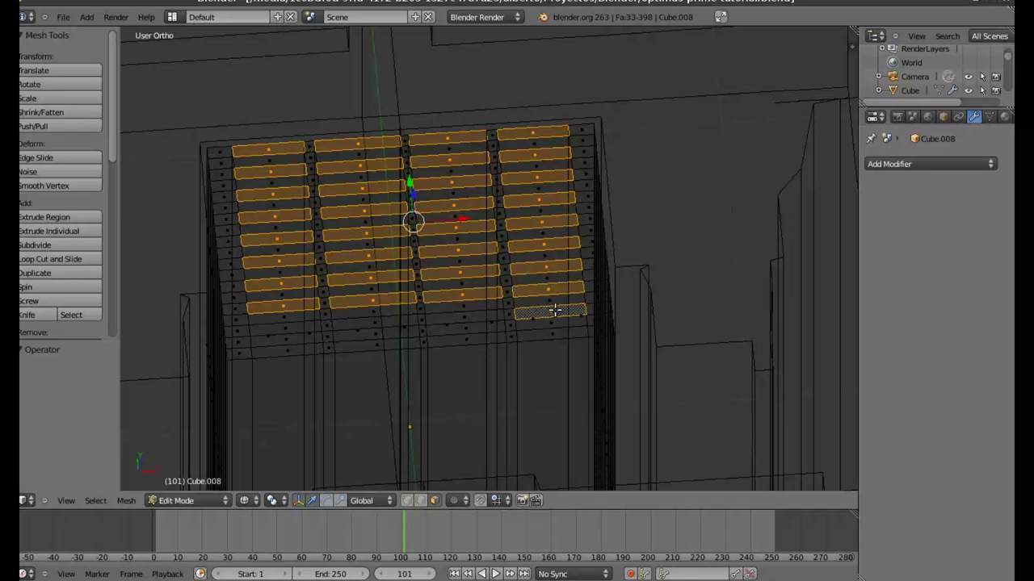
pyautogui.keyDown('shift'); pyautogui.rightClick(463, 315); pyautogui.keyUp('shift')
pyautogui.keyDown('shift'); pyautogui.rightClick(376, 319); pyautogui.keyUp('shift')
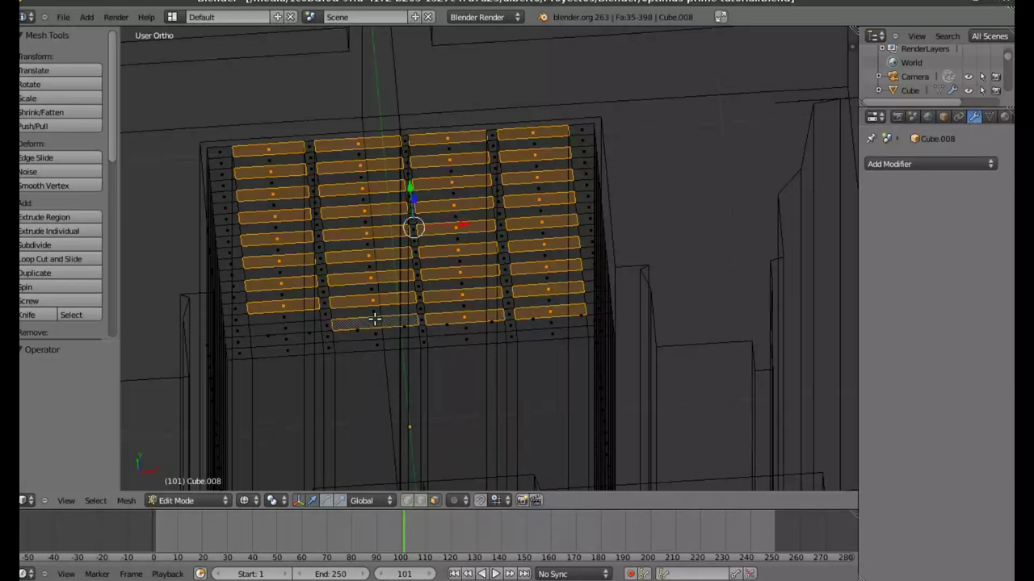
pyautogui.keyDown('shift'); pyautogui.rightClick(287, 327); pyautogui.keyUp('shift')
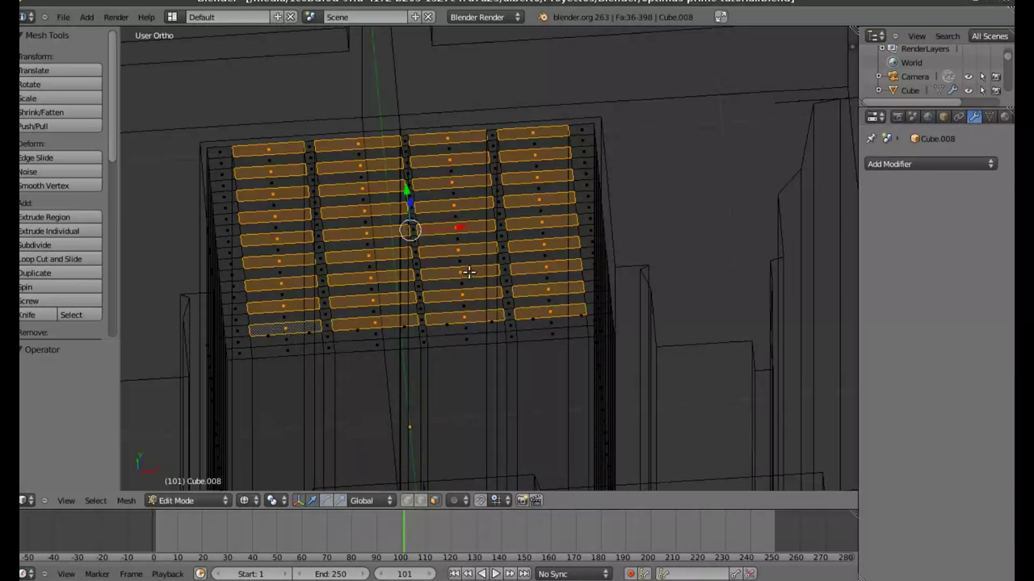
pyautogui.press('KP_7')
# Extrude the 36 selected slot faces inward along Z by 0.378
pyautogui.moveTo(484, 132)
pyautogui.keyDown('shift'); pyautogui.mouseDown(button='middle')
pyautogui.moveTo(449, 362)
pyautogui.moveTo(427, 391)
pyautogui.moveTo(432, 207)
pyautogui.mouseUp(button='middle'); pyautogui.keyUp('shift')
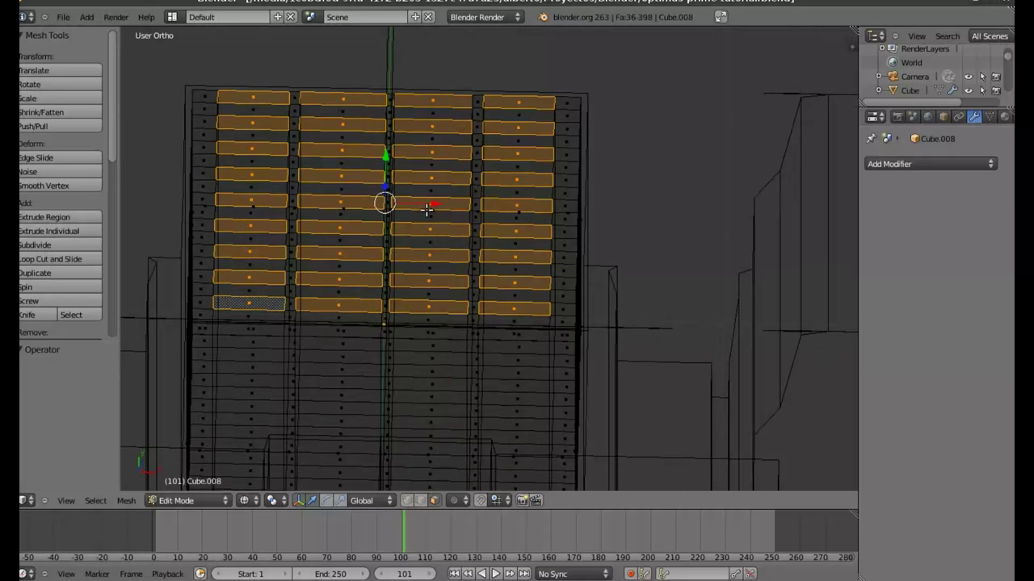
pyautogui.press('KP_7')
pyautogui.keyDown('shift'); pyautogui.moveTo(442, 189); pyautogui.dragTo(427, 332, button='middle'); pyautogui.keyUp('shift')
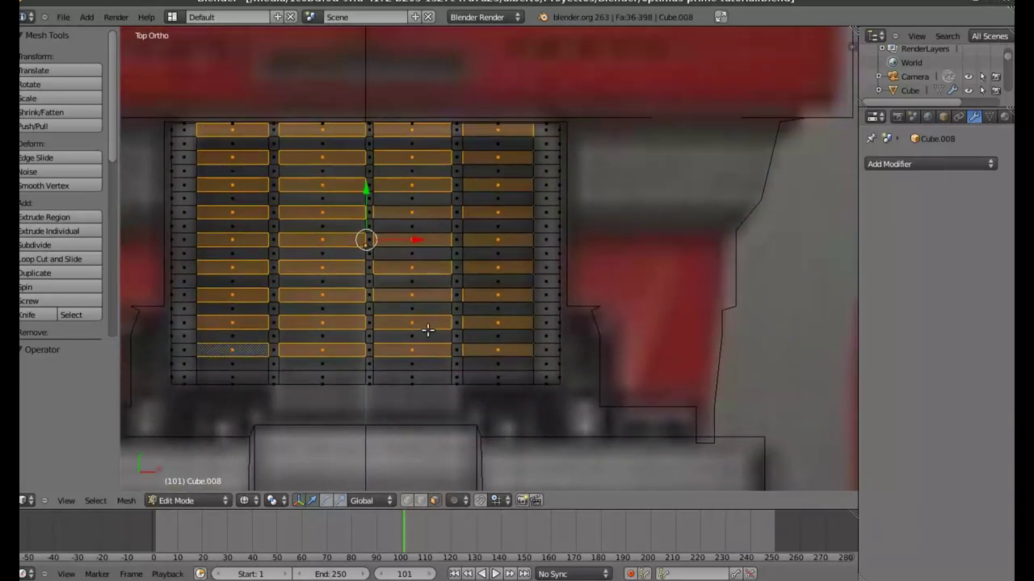
pyautogui.moveTo(423, 270)
pyautogui.mouseDown(button='middle')
pyautogui.moveTo(461, 247)
pyautogui.moveTo(448, 208)
pyautogui.moveTo(425, 225)
pyautogui.moveTo(485, 162)
pyautogui.moveTo(518, 223)
pyautogui.mouseUp(button='middle')
pyautogui.press('e')
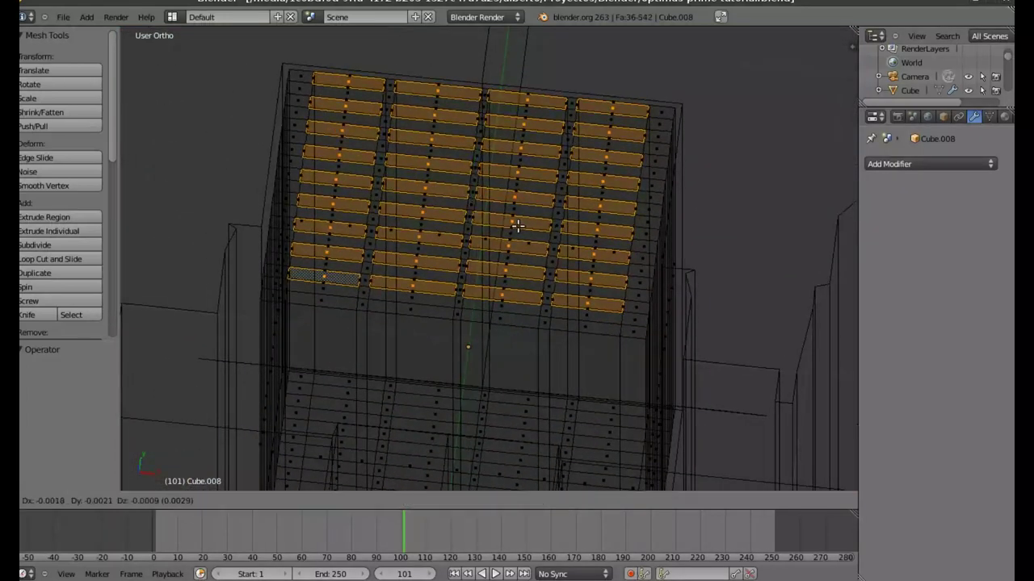
pyautogui.press('z')
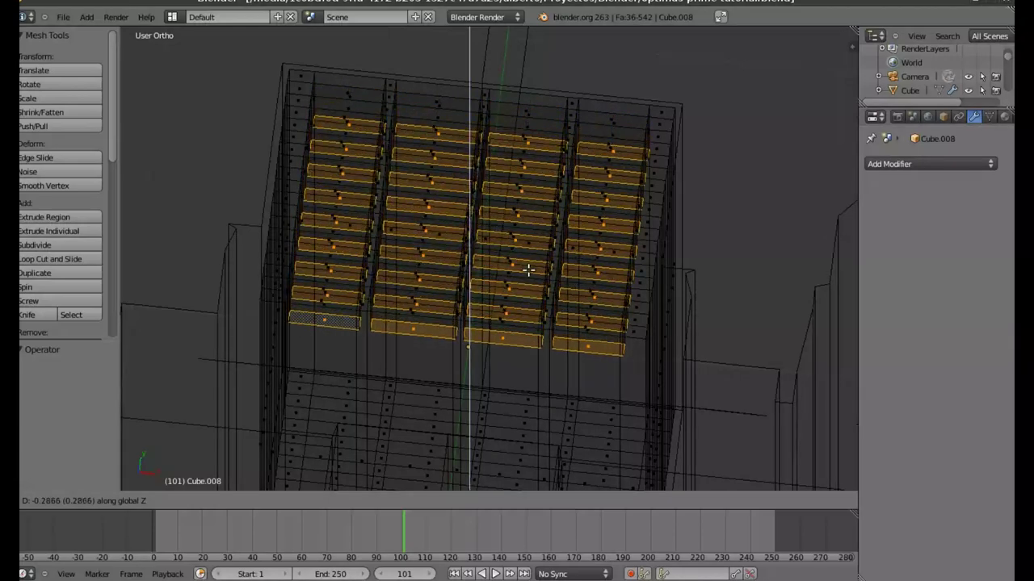
pyautogui.click(528, 282)
# Reposition the slot faces along Y and return to Object Mode
pyautogui.moveTo(521, 245)
pyautogui.mouseDown(button='middle')
pyautogui.moveTo(524, 210)
pyautogui.moveTo(427, 201)
pyautogui.moveTo(428, 352)
pyautogui.mouseUp(button='middle')
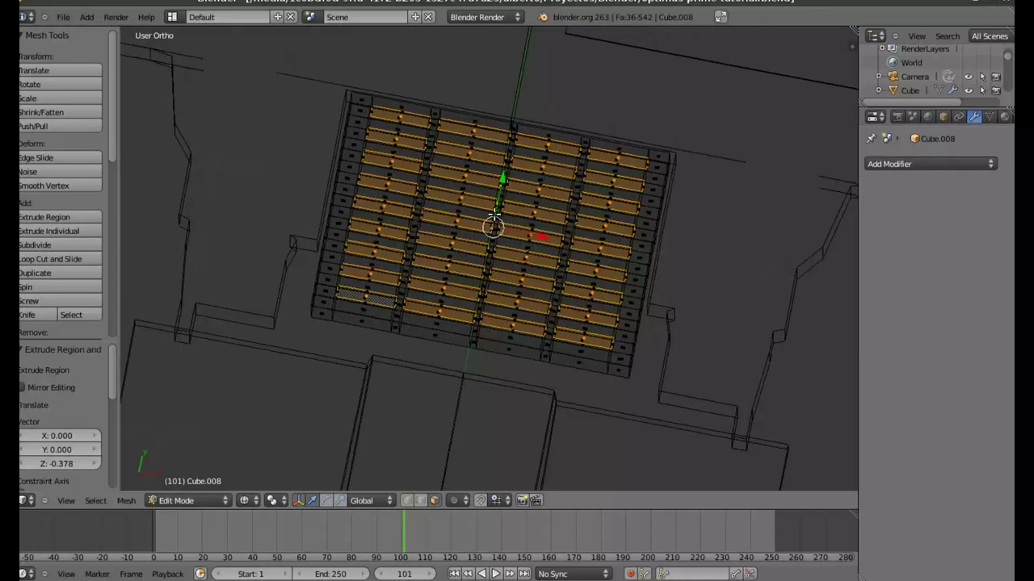
pyautogui.press('g')
pyautogui.press('y')
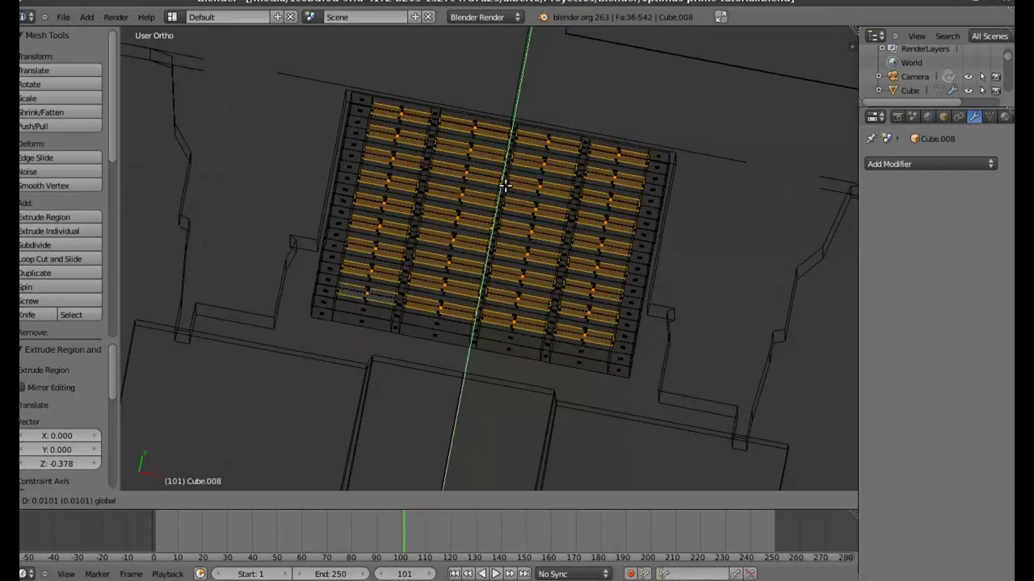
pyautogui.click(503, 184)
pyautogui.press('Tab')
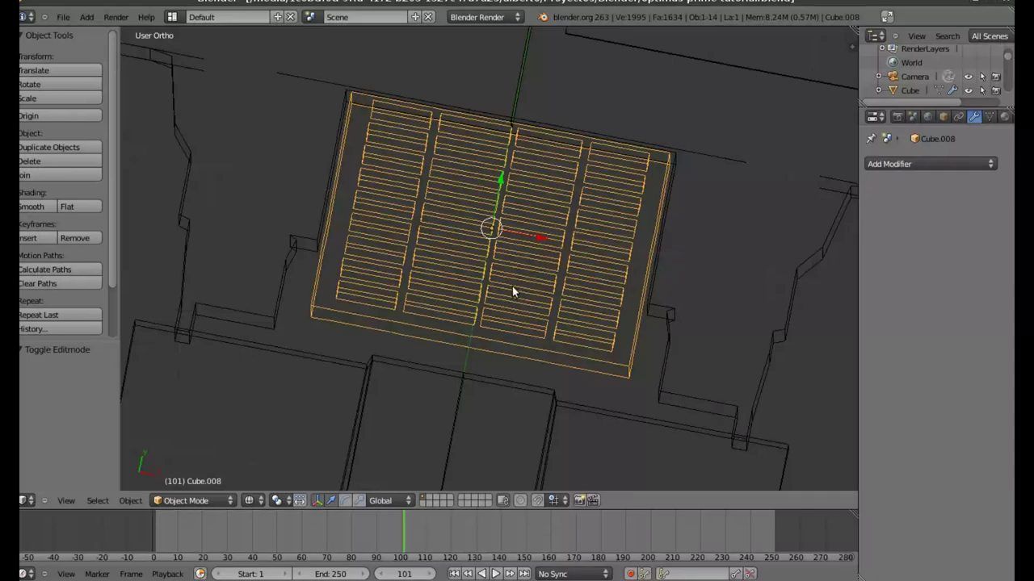
# Check the grille in solid shading, then reopen it in Edit Mode with edge select, top wireframe view
pyautogui.press('z')
pyautogui.moveTo(491, 278)
pyautogui.mouseDown(button='middle')
pyautogui.moveTo(531, 273)
pyautogui.moveTo(561, 233)
pyautogui.moveTo(572, 263)
pyautogui.moveTo(332, 221)
pyautogui.moveTo(240, 232)
pyautogui.mouseUp(button='middle')
pyautogui.press('KP_7')
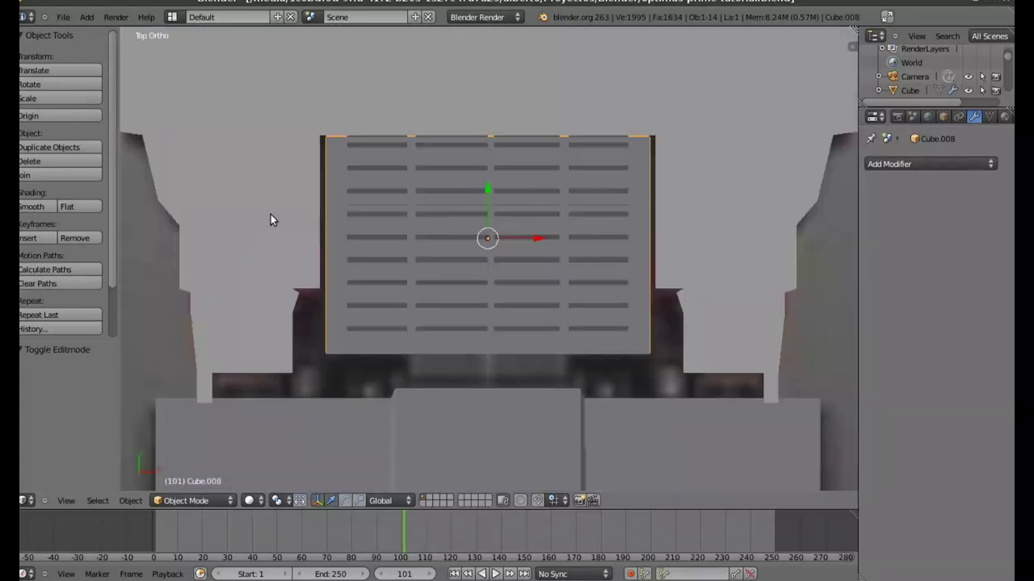
pyautogui.press('z')
pyautogui.moveTo(520, 288)
pyautogui.keyDown('shift'); pyautogui.mouseDown(button='middle')
pyautogui.moveTo(525, 233)
pyautogui.moveTo(507, 161)
pyautogui.moveTo(487, 196)
pyautogui.mouseUp(button='middle'); pyautogui.keyUp('shift')
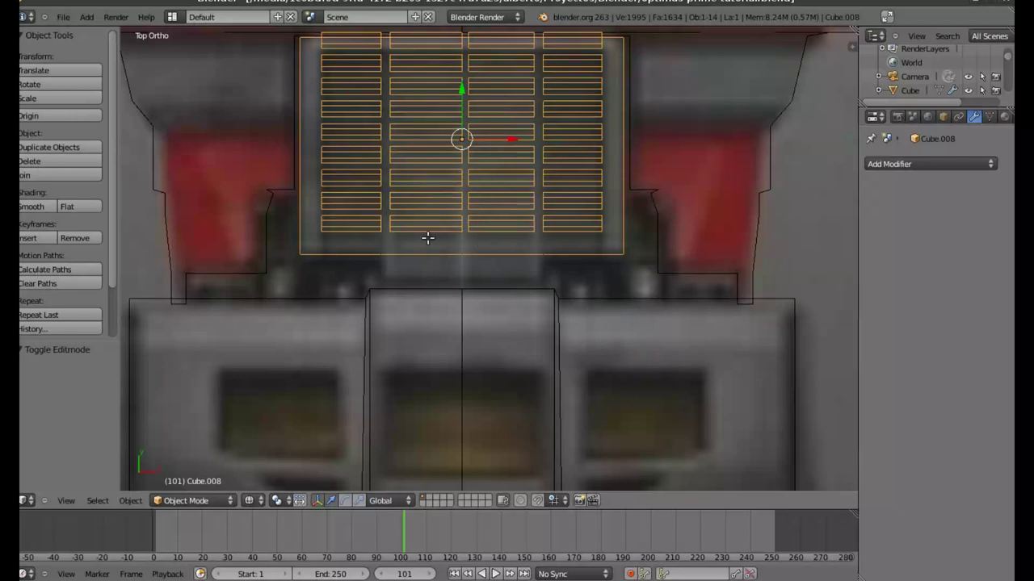
pyautogui.press('Tab')
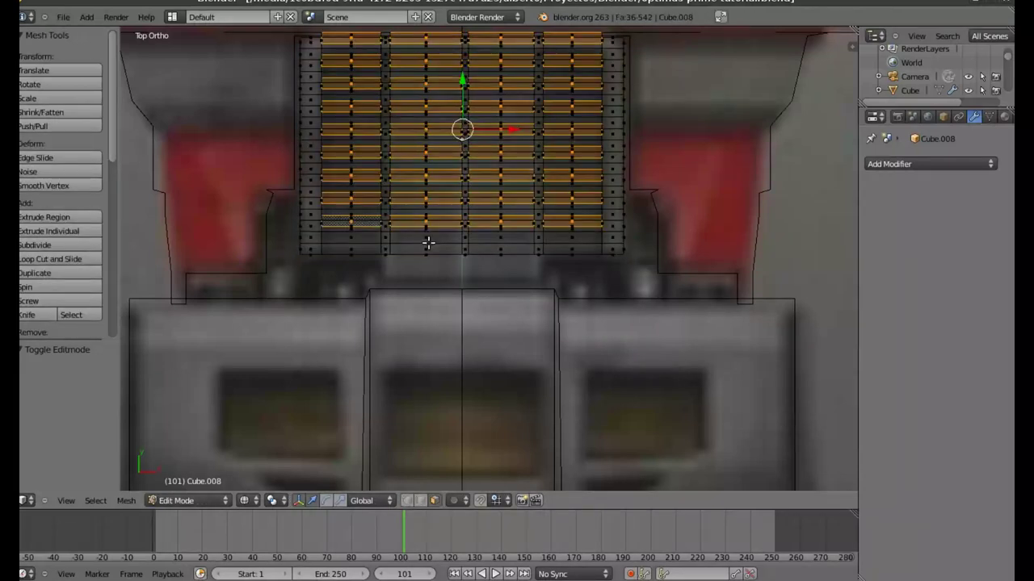
pyautogui.click(421, 501)
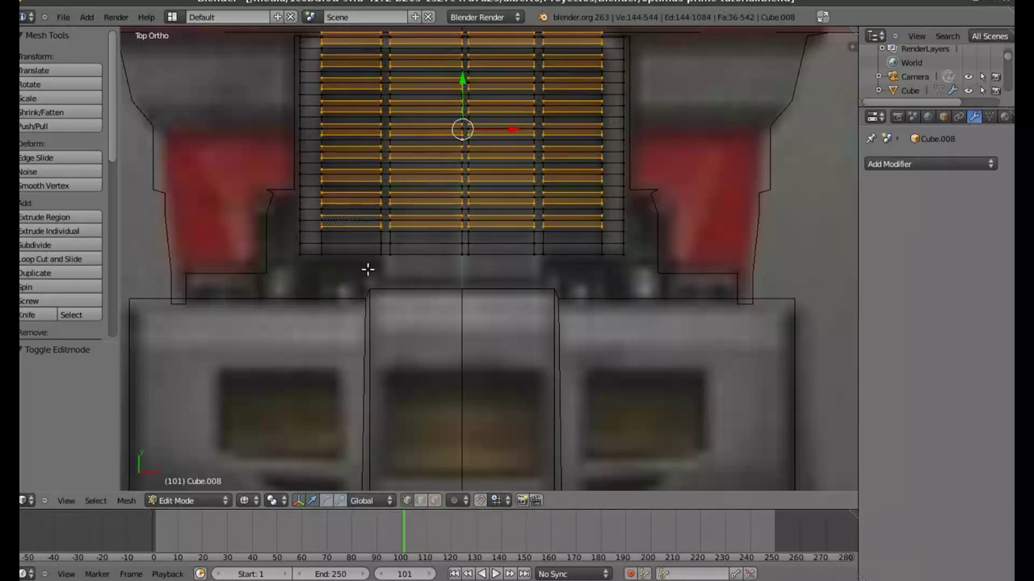
pyautogui.press('a')
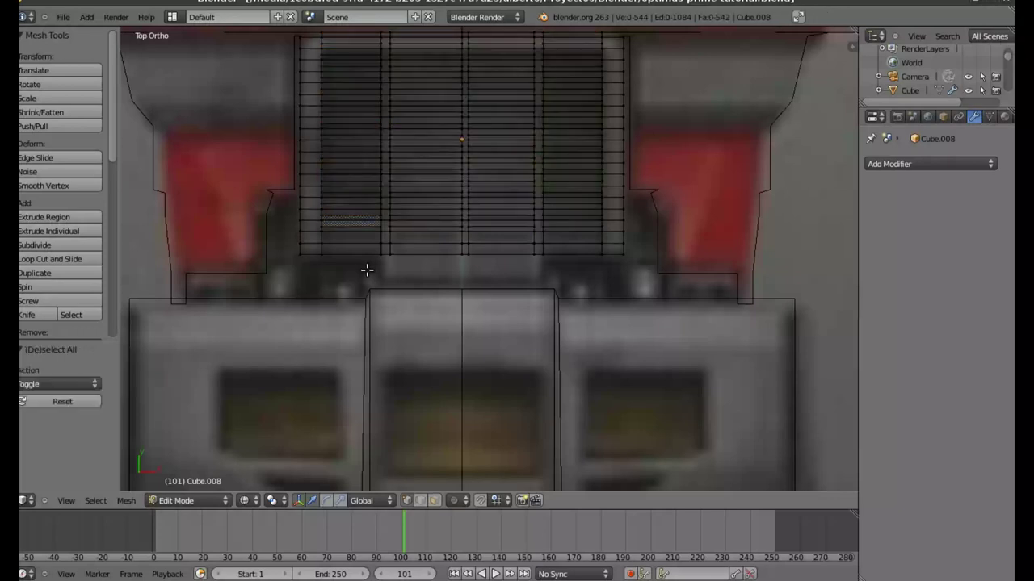
# Extrude the grille's bottom edge loop 0.0765 down on Y and narrow it to 0.965 along X
pyautogui.keyDown('alt'); pyautogui.rightClick(535, 255); pyautogui.keyUp('alt')
pyautogui.press('g')
pyautogui.press('y')
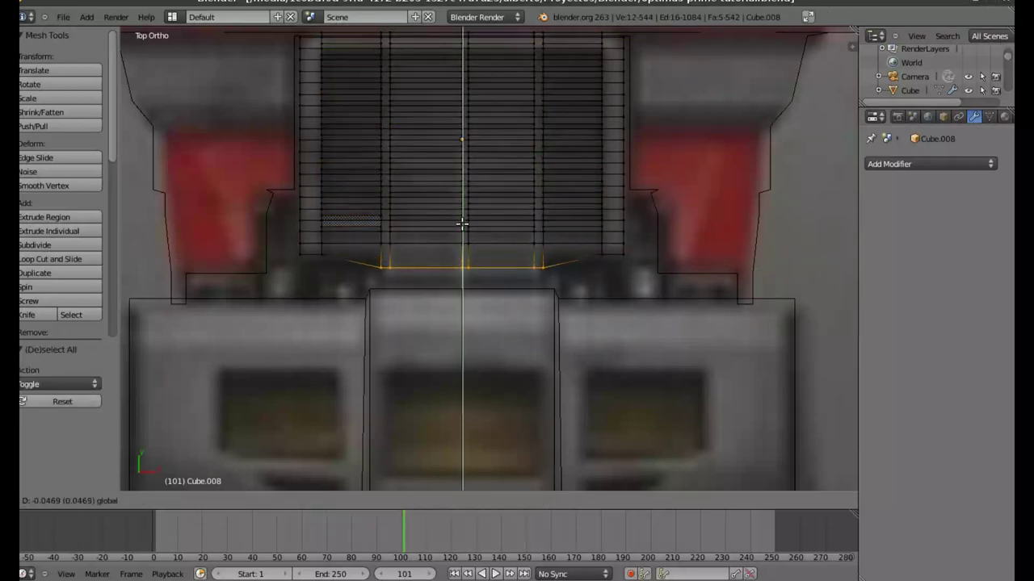
pyautogui.rightClick(462, 230)
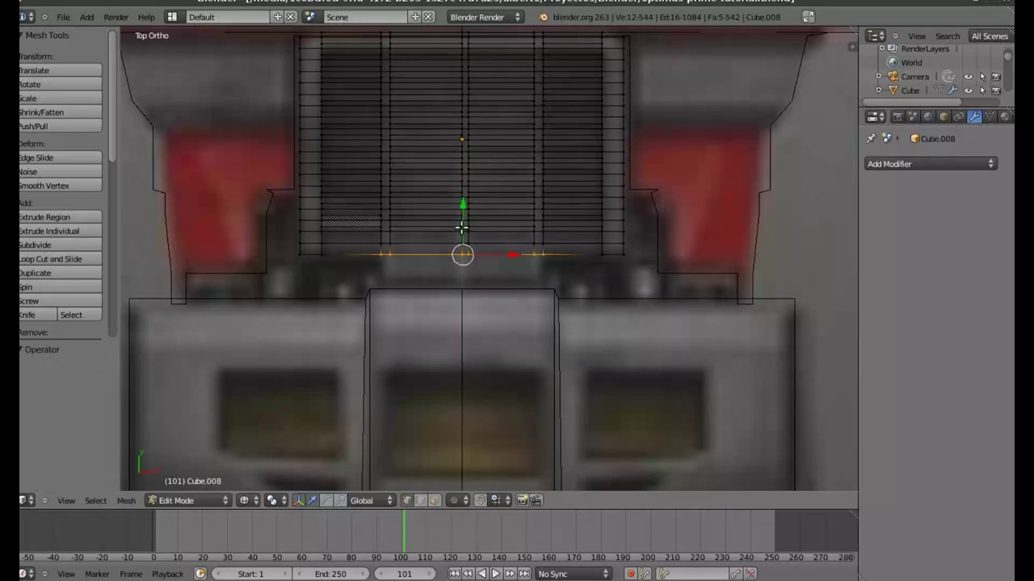
pyautogui.press('g')
pyautogui.press('y')
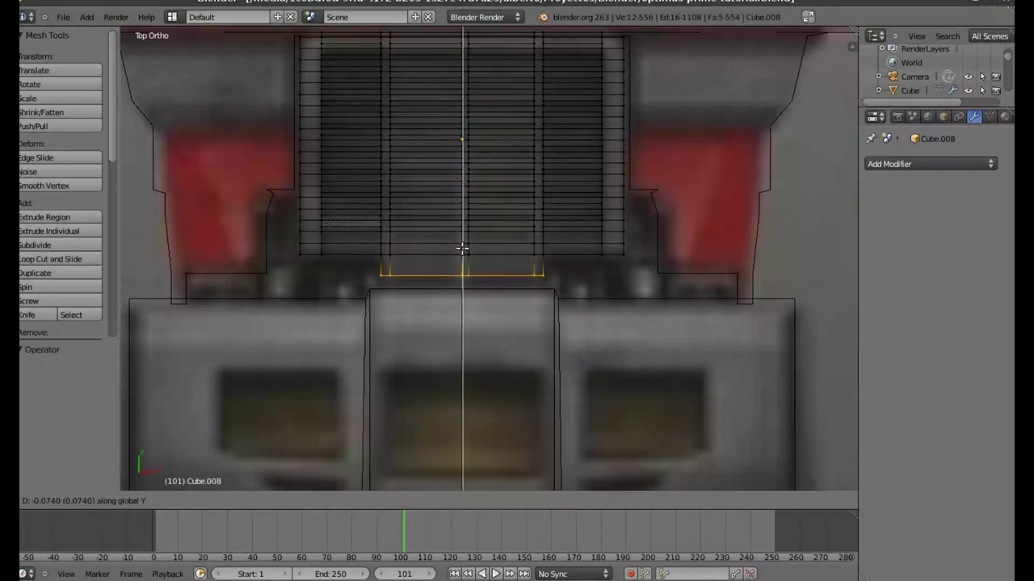
pyautogui.click(462, 248)
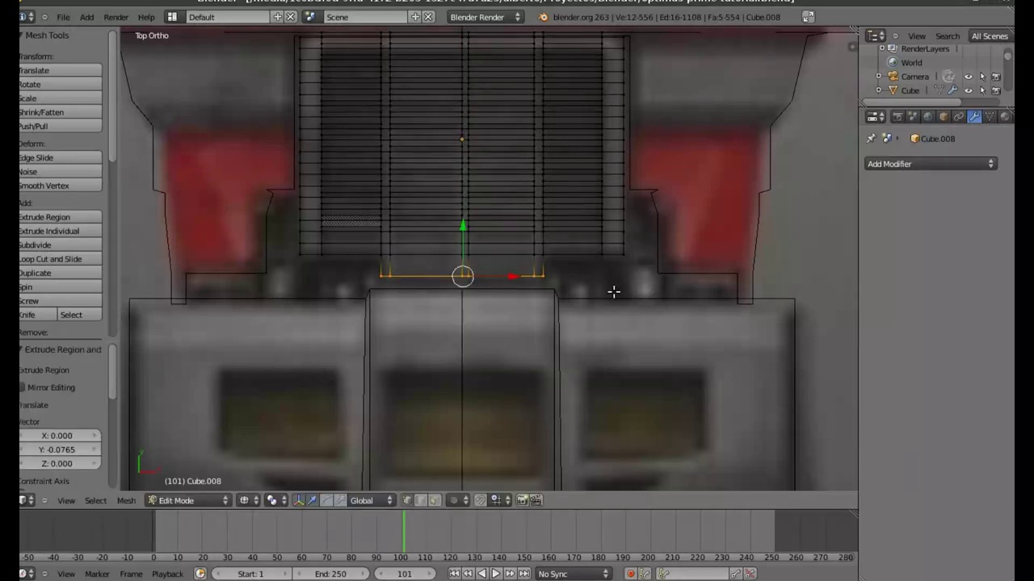
pyautogui.press('s')
pyautogui.press('x')
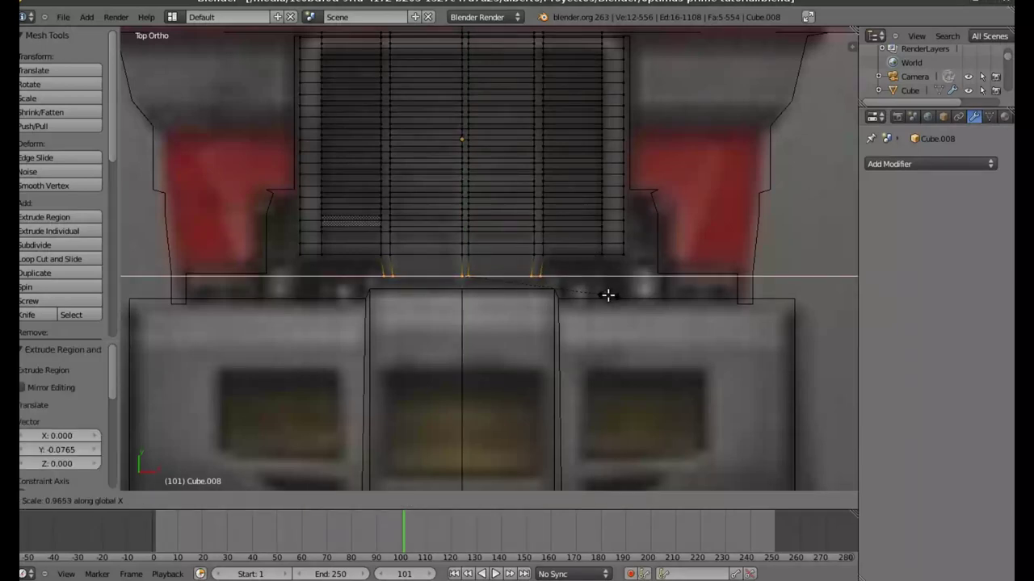
pyautogui.click(607, 296)
pyautogui.scroll(-2, 419, 262)
pyautogui.scroll(-2, 419, 262)
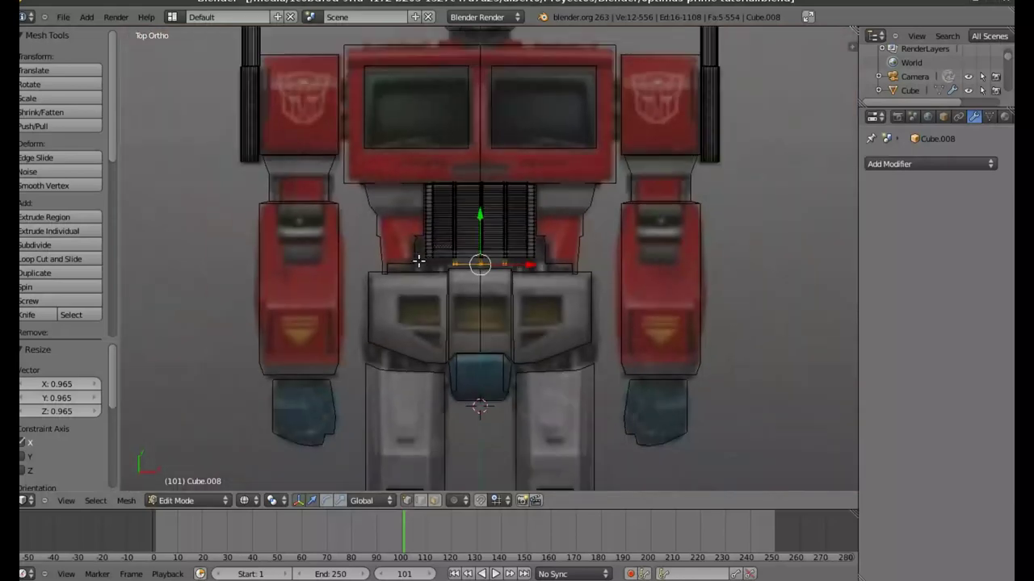
# Leave grille editing and open the main body Cube in Edit Mode, viewing the right arm
pyautogui.keyDown('shift'); pyautogui.moveTo(401, 363); pyautogui.dragTo(382, 384, button='middle'); pyautogui.keyUp('shift')
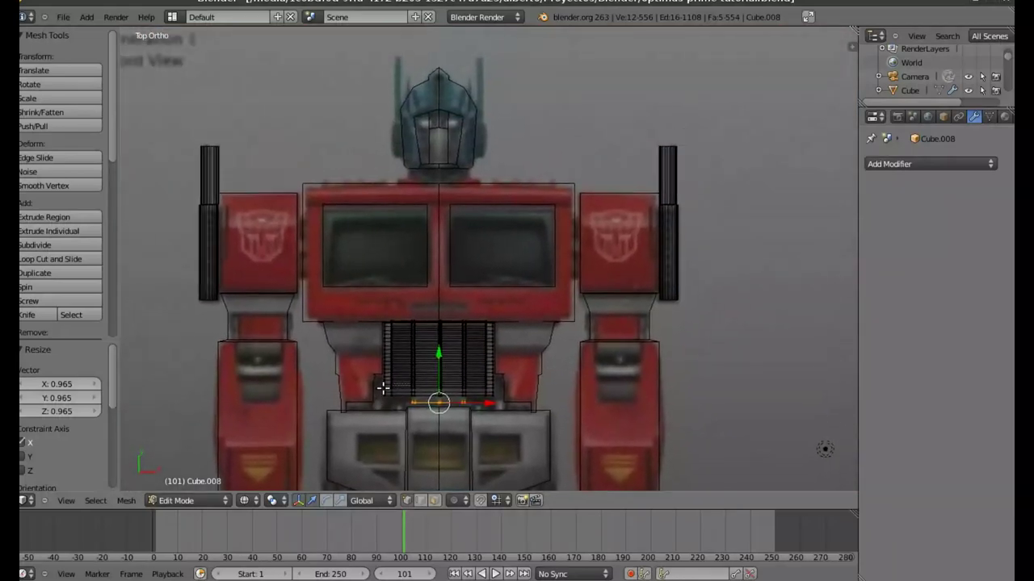
pyautogui.moveTo(589, 389)
pyautogui.keyDown('shift'); pyautogui.mouseDown(button='middle')
pyautogui.moveTo(526, 186)
pyautogui.moveTo(502, 284)
pyautogui.mouseUp(button='middle'); pyautogui.keyUp('shift')
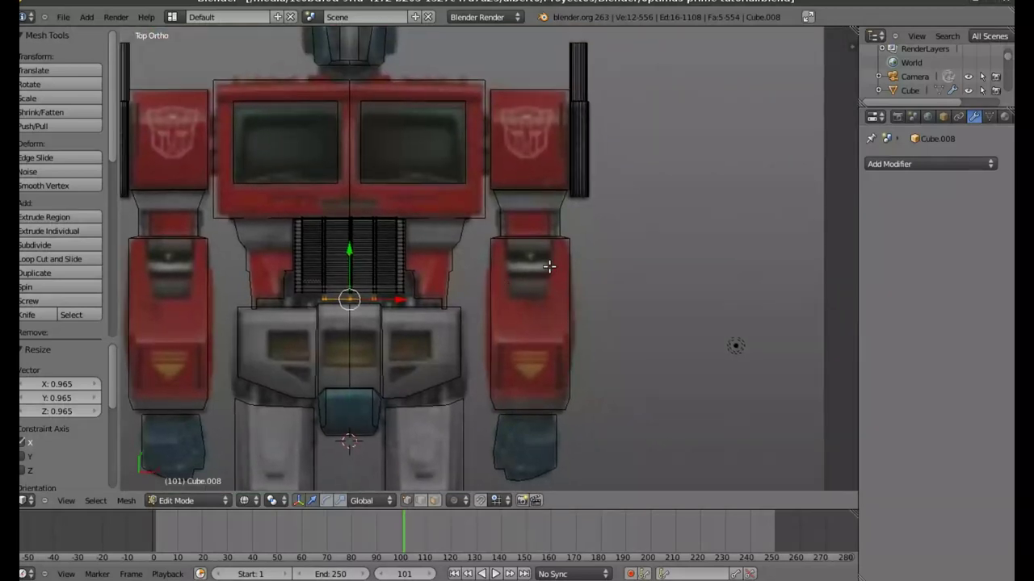
pyautogui.scroll(3, 545, 255)
pyautogui.moveTo(544, 253)
pyautogui.keyDown('shift'); pyautogui.mouseDown(button='middle')
pyautogui.moveTo(600, 201)
pyautogui.moveTo(525, 373)
pyautogui.mouseUp(button='middle'); pyautogui.keyUp('shift')
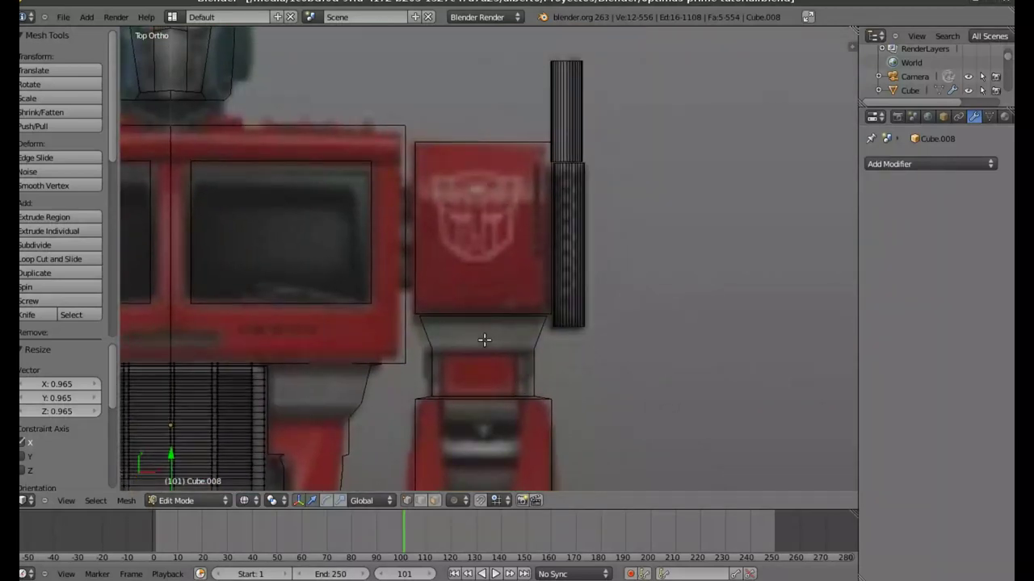
pyautogui.press('Tab')
pyautogui.rightClick(387, 306)
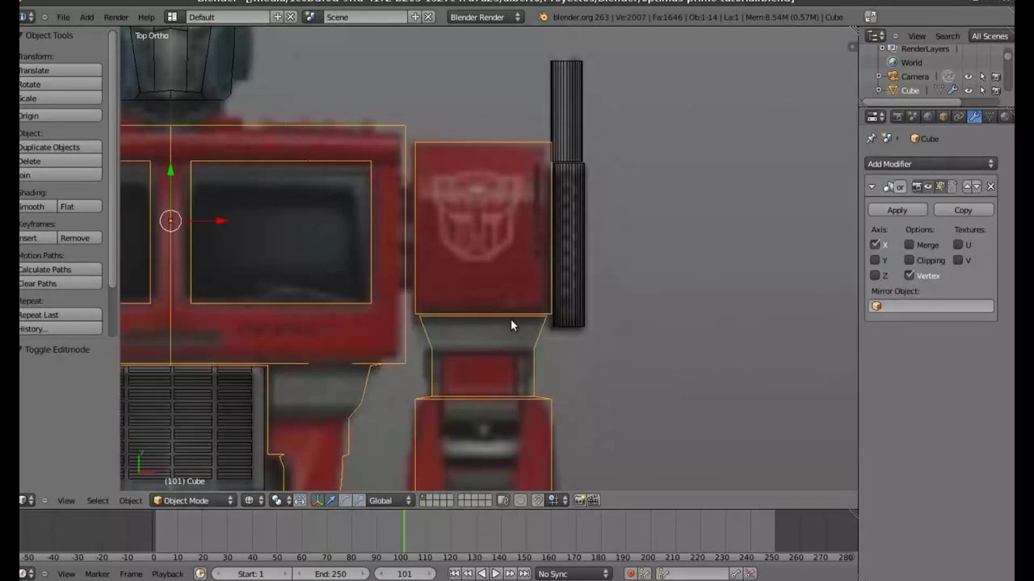
pyautogui.press('Tab')
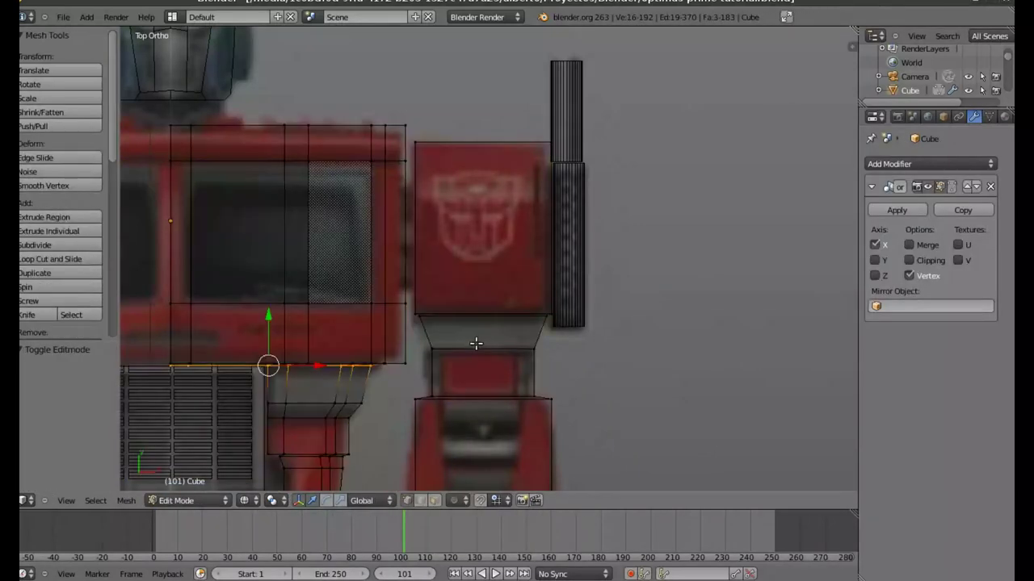
# Add two vertical loop cuts on the arm, slid near its left and right sides
pyautogui.keyDown('shift'); pyautogui.moveTo(478, 347); pyautogui.dragTo(496, 204, button='middle'); pyautogui.keyUp('shift')
pyautogui.scroll(3, 488, 236)
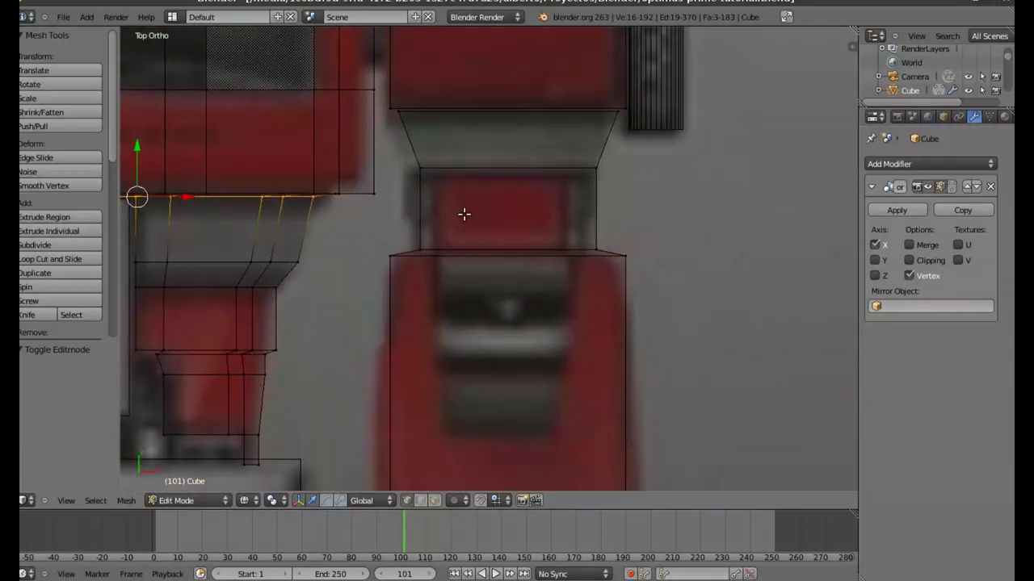
pyautogui.hotkey('ctrl', 'r')
pyautogui.click(488, 201)
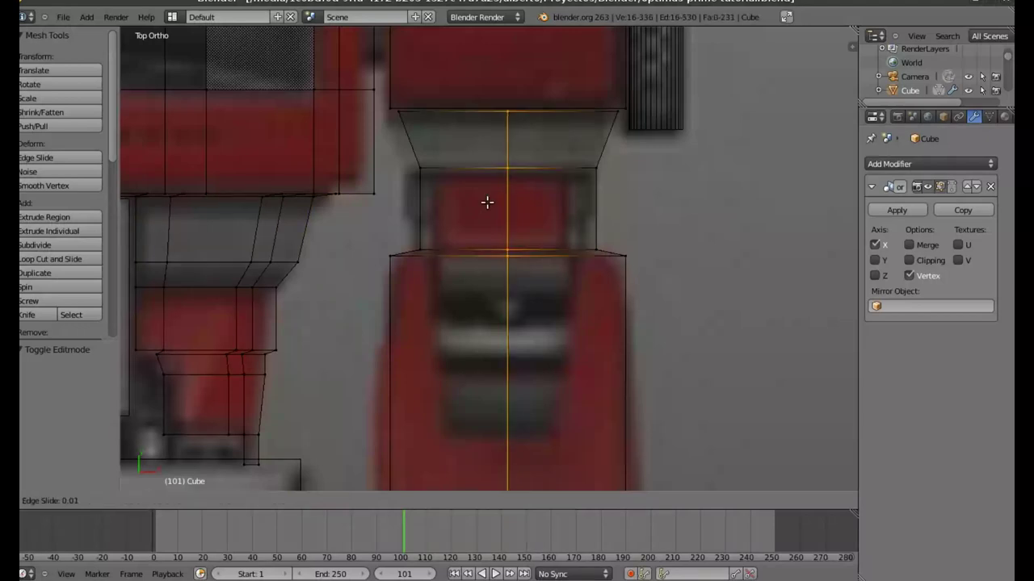
pyautogui.click(397, 202)
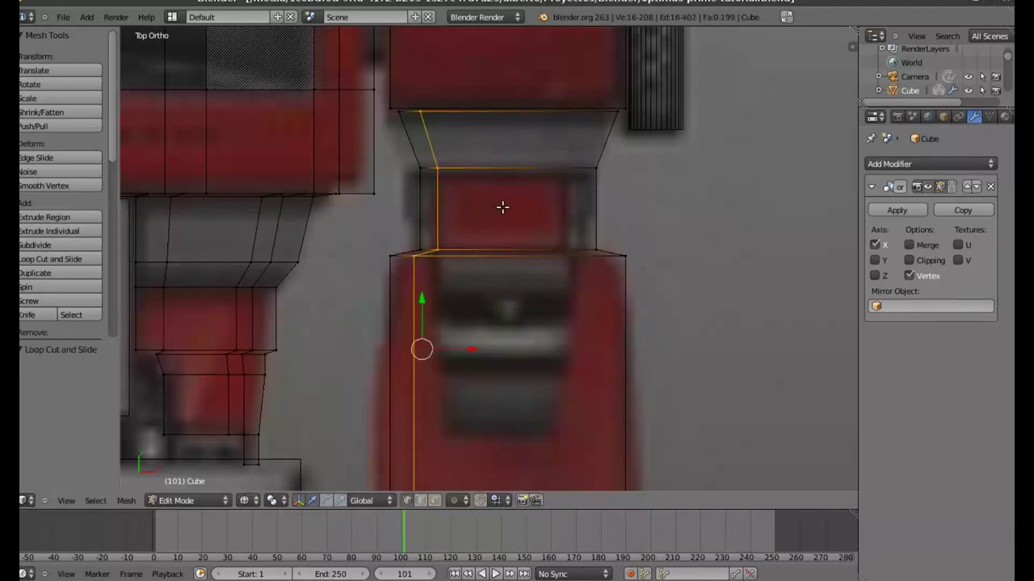
pyautogui.hotkey('ctrl', 'r')
pyautogui.click(501, 210)
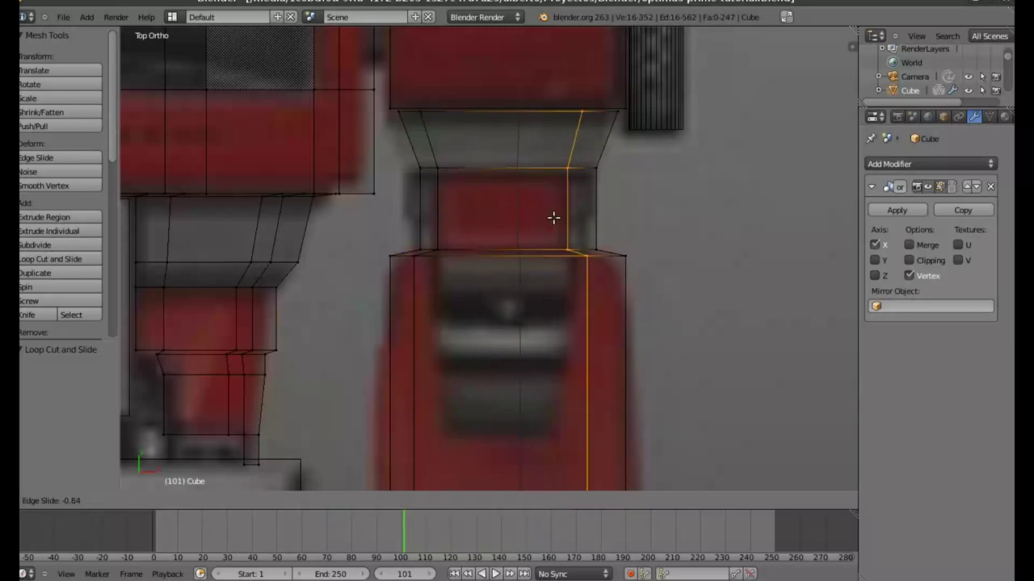
pyautogui.click(554, 218)
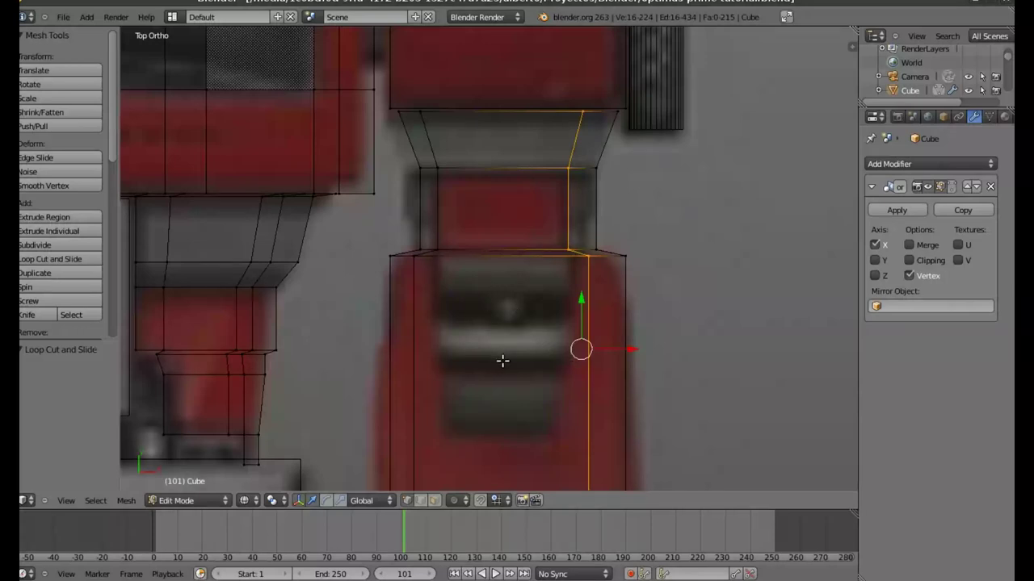
pyautogui.moveTo(503, 375)
pyautogui.keyDown('shift'); pyautogui.mouseDown(button='middle')
pyautogui.moveTo(512, 159)
pyautogui.moveTo(498, 194)
pyautogui.mouseUp(button='middle'); pyautogui.keyUp('shift')
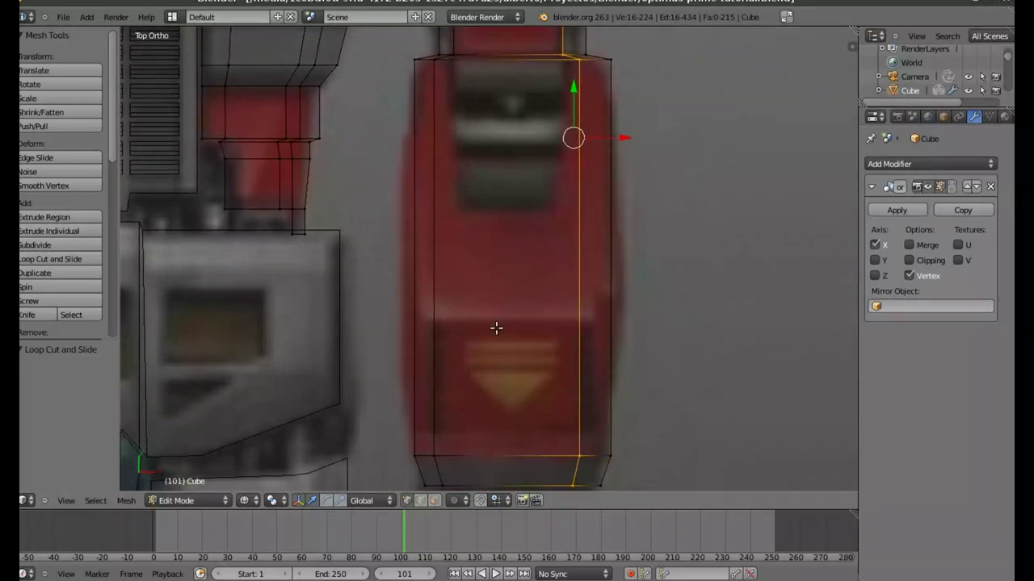
# Add a loop cut slid up the torso, then three closely spaced loops across the upper torso
pyautogui.hotkey('ctrl', 'r')
pyautogui.click(443, 280)
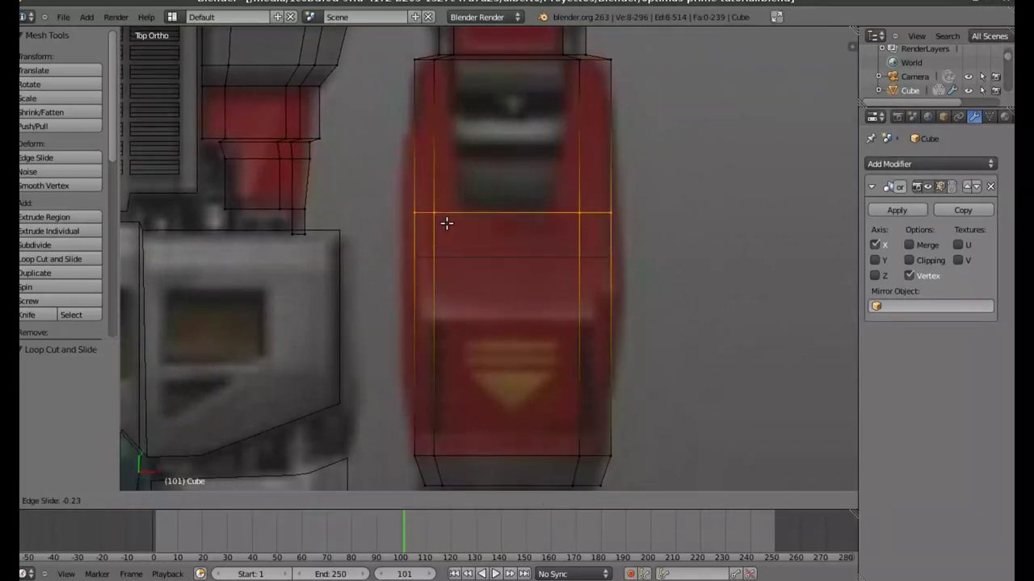
pyautogui.click(444, 229)
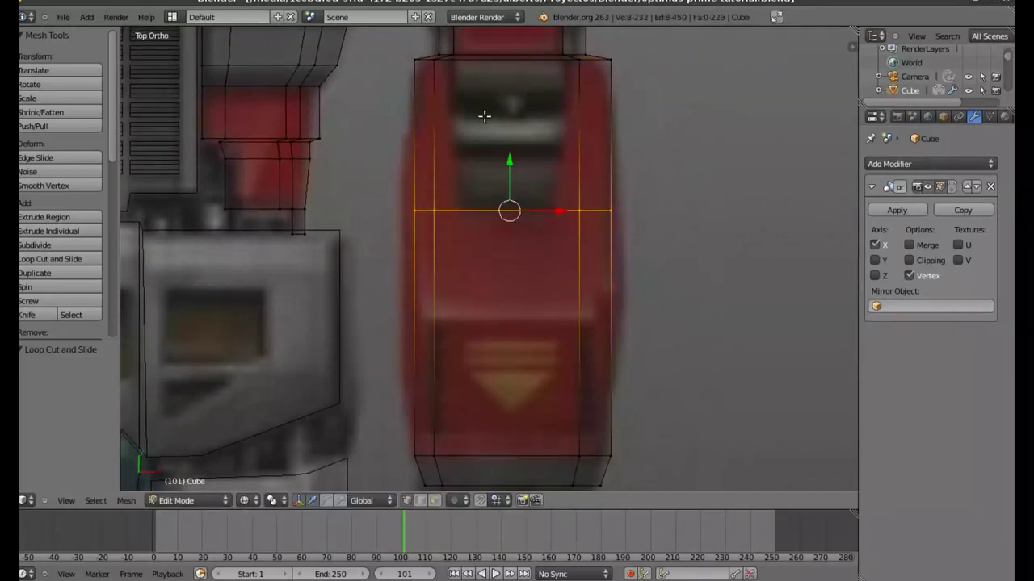
pyautogui.hotkey('ctrl', 'r')
pyautogui.scroll(2, 431, 153)
pyautogui.click(432, 153)
pyautogui.click(431, 153)
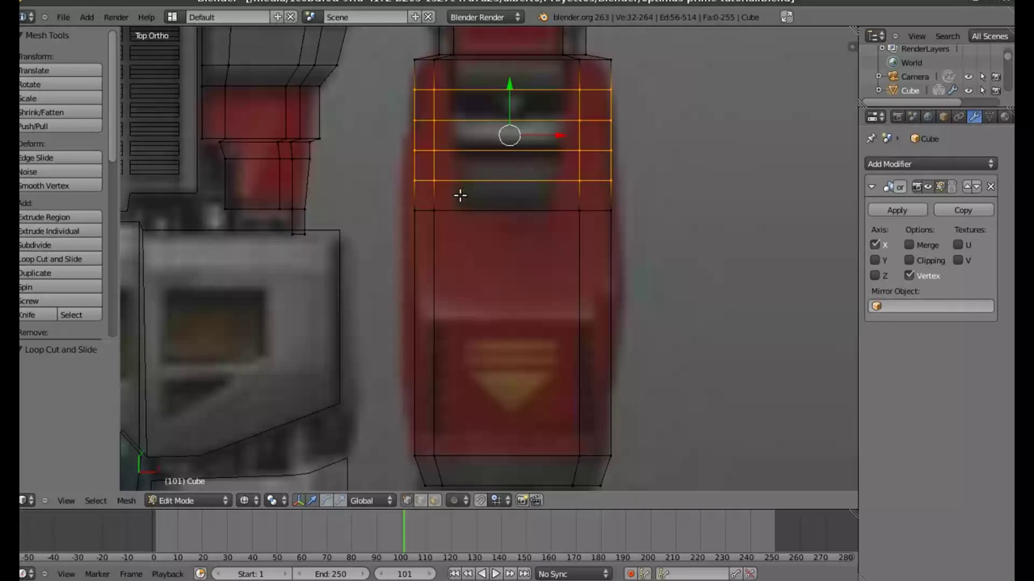
# Box-select one of the new chest loops and raise it slightly
pyautogui.press('a')
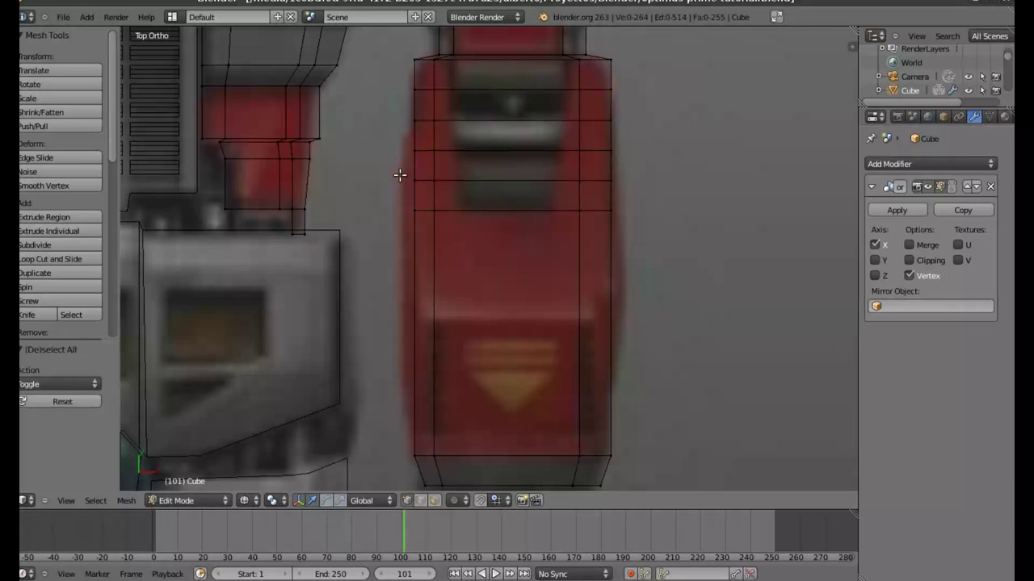
pyautogui.press('b')
pyautogui.moveTo(424, 174); pyautogui.dragTo(600, 192)
pyautogui.moveTo(507, 142); pyautogui.dragTo(512, 125)
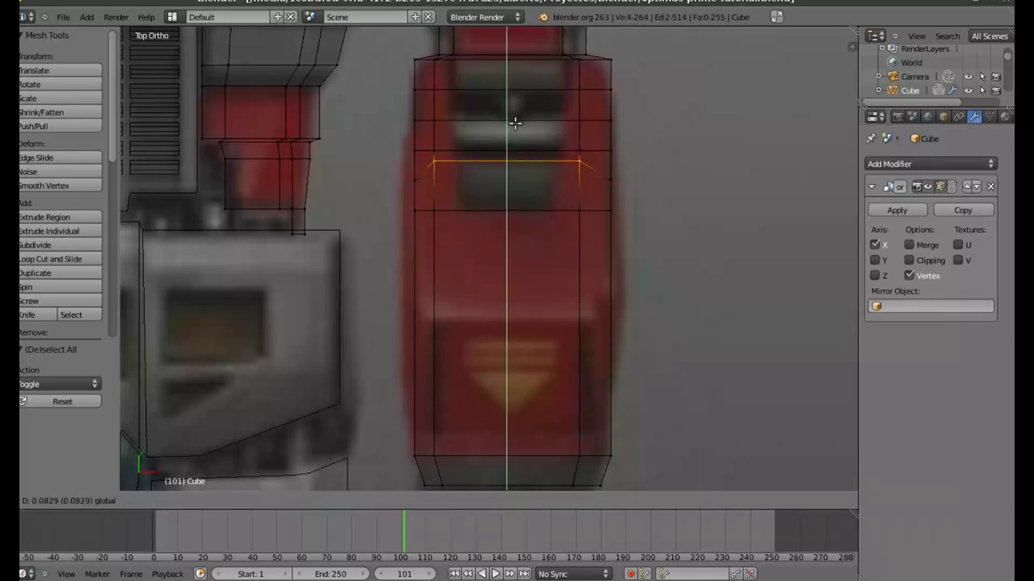
# Reselect the shaped chest loop and move it a bit higher
pyautogui.moveTo(511, 125); pyautogui.dragTo(512, 120)
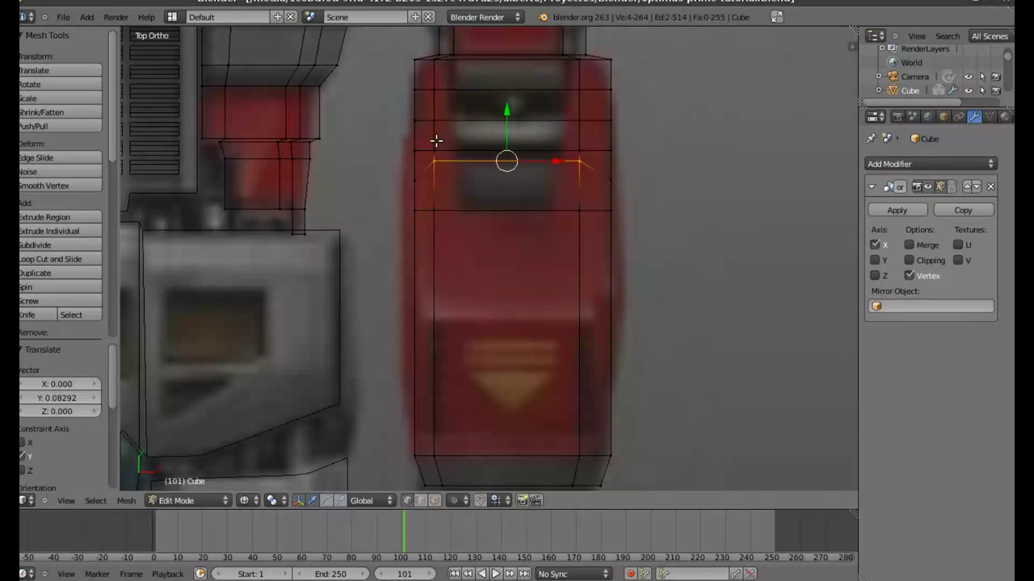
pyautogui.press('a')
pyautogui.press('b')
pyautogui.moveTo(425, 143); pyautogui.dragTo(595, 154)
pyautogui.moveTo(505, 125); pyautogui.dragTo(511, 114)
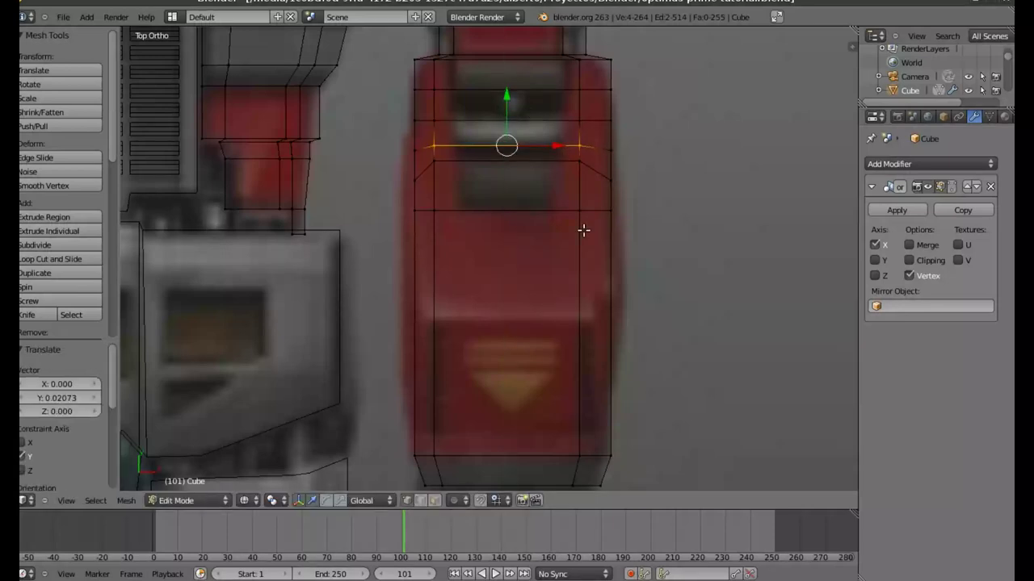
# Add a horizontal loop cut across the lower torso just above the emblem
pyautogui.keyDown('shift'); pyautogui.scroll(-5, 586, 268); pyautogui.keyUp('shift')
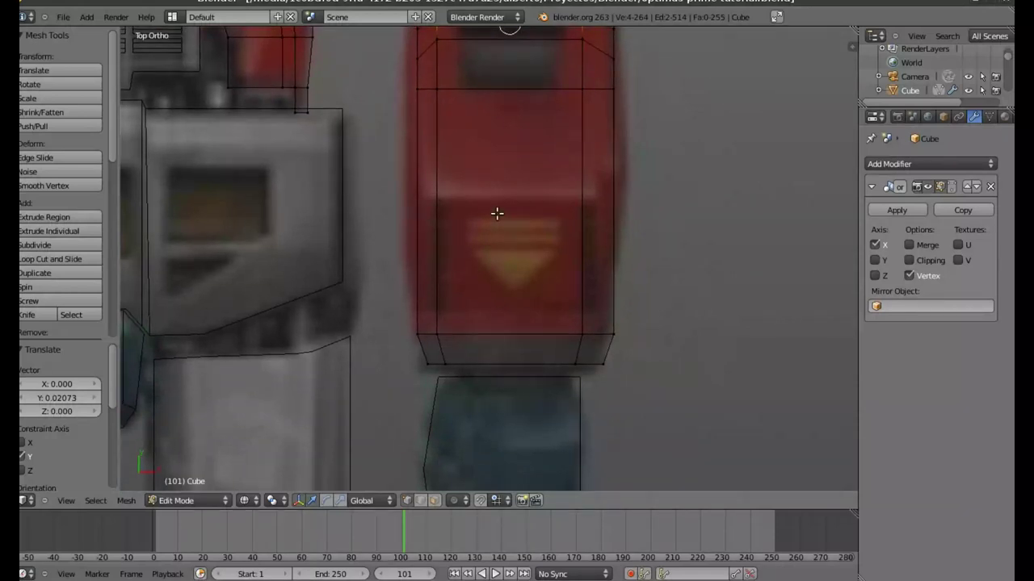
pyautogui.hotkey('ctrl', 'r')
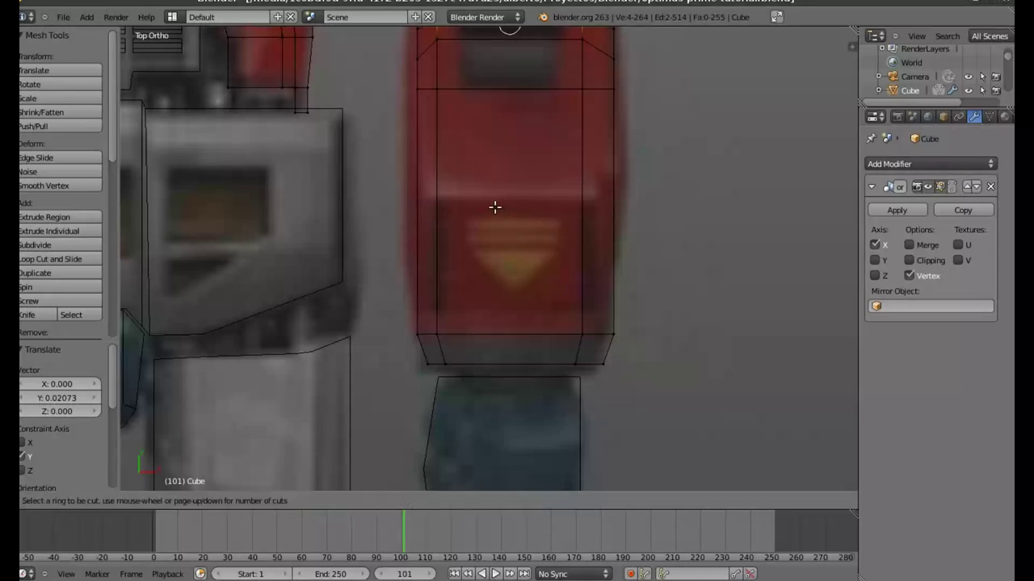
pyautogui.click(476, 192)
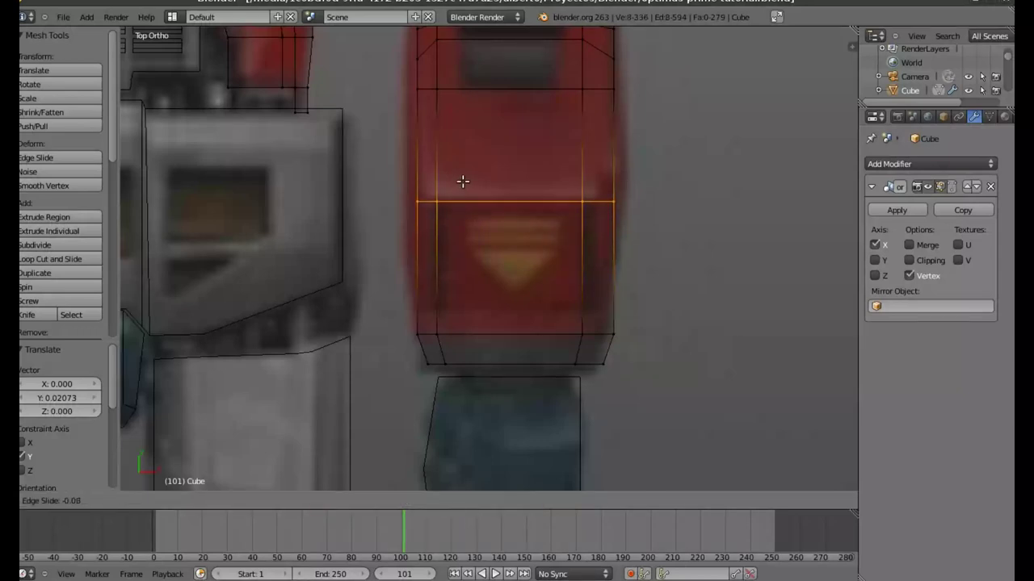
pyautogui.click(463, 180)
pyautogui.moveTo(549, 159)
pyautogui.keyDown('shift'); pyautogui.mouseDown(button='middle')
pyautogui.moveTo(572, 376)
pyautogui.moveTo(544, 371)
pyautogui.mouseUp(button='middle'); pyautogui.keyUp('shift')
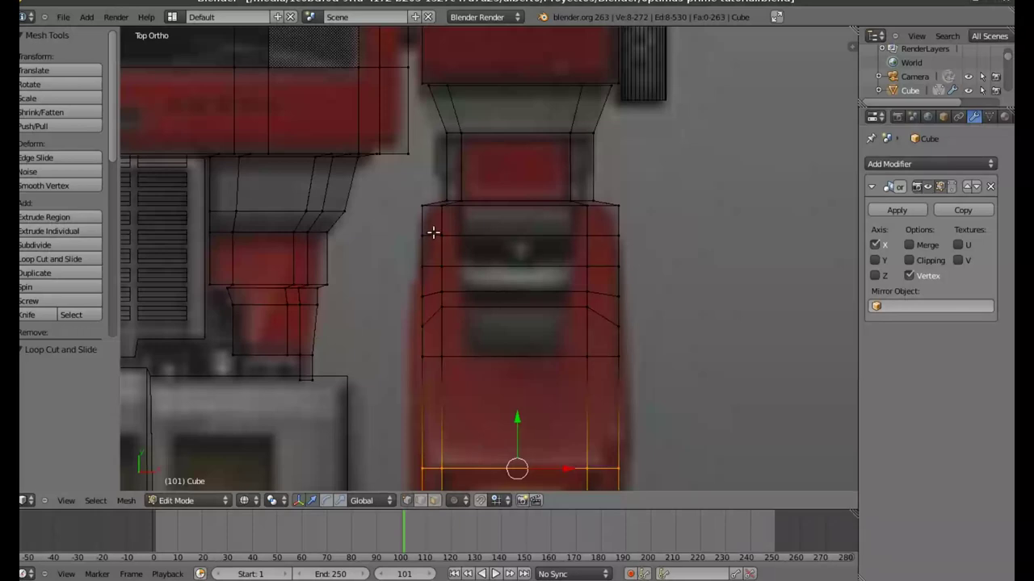
# Box-select the left vertices of the chest slot
pyautogui.press('a')
pyautogui.press('b')
pyautogui.moveTo(432, 226); pyautogui.dragTo(450, 274)
# Box-select the whole chest slot face and narrow it to 0.810 along X
pyautogui.press('b')
pyautogui.moveTo(575, 228); pyautogui.dragTo(593, 278)
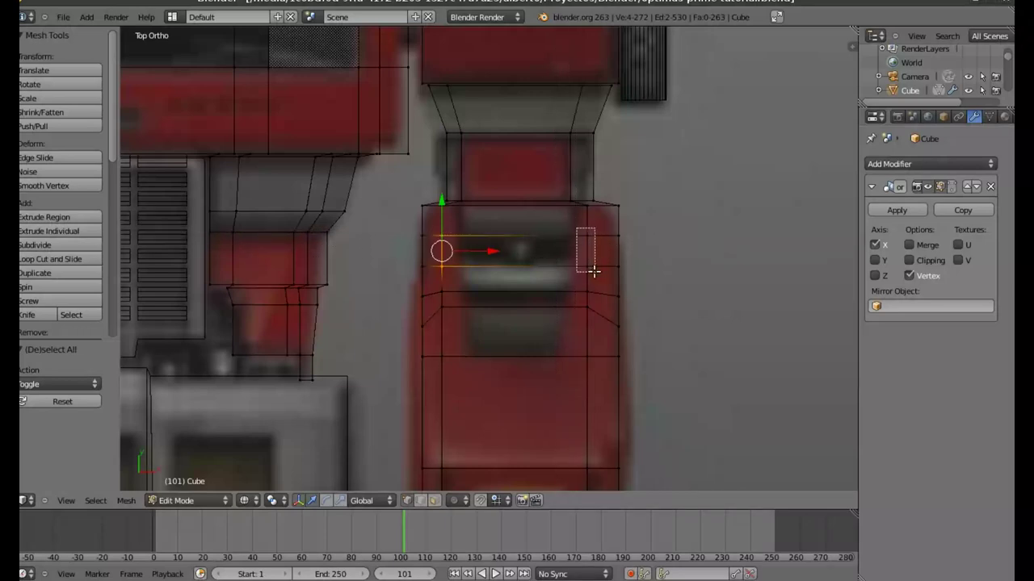
pyautogui.press('s')
pyautogui.press('x')
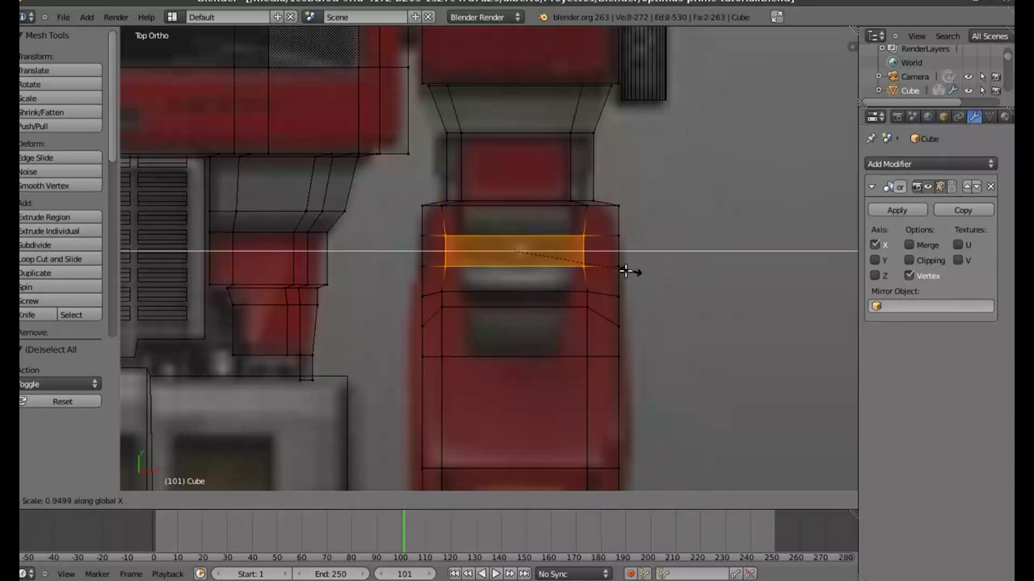
pyautogui.click(611, 273)
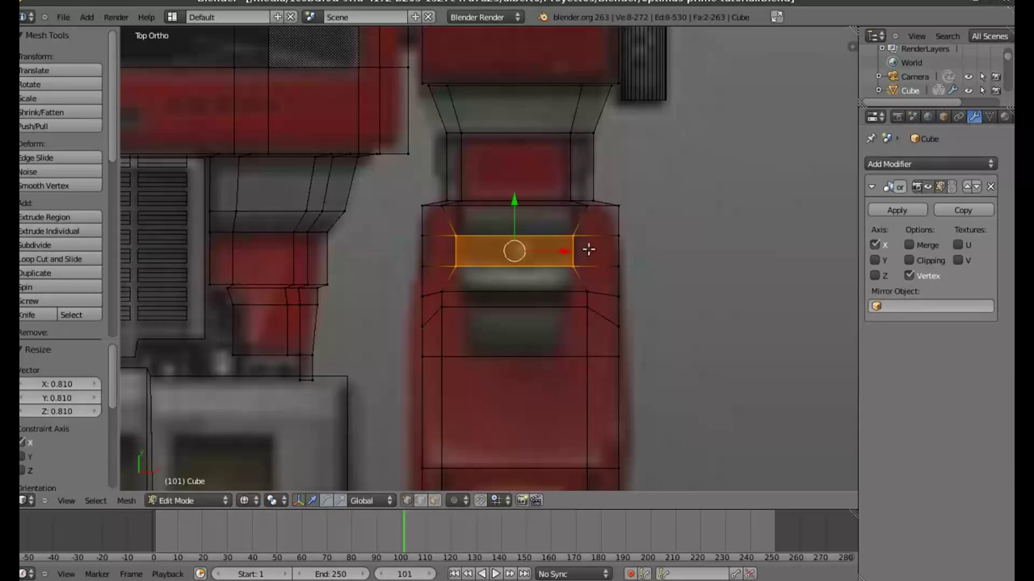
# Select the chest panel's top edge and narrow it to 0.824 along X
pyautogui.rightClick(442, 207)
pyautogui.keyDown('shift'); pyautogui.rightClick(587, 208); pyautogui.keyUp('shift')
pyautogui.rightClick(437, 208)
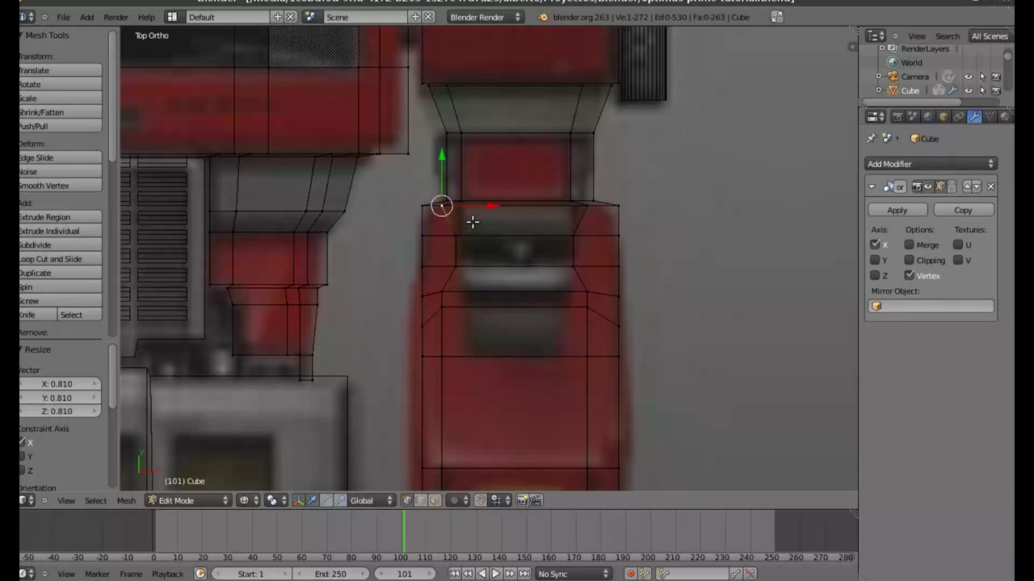
pyautogui.press('b')
pyautogui.moveTo(437, 204); pyautogui.dragTo(595, 214)
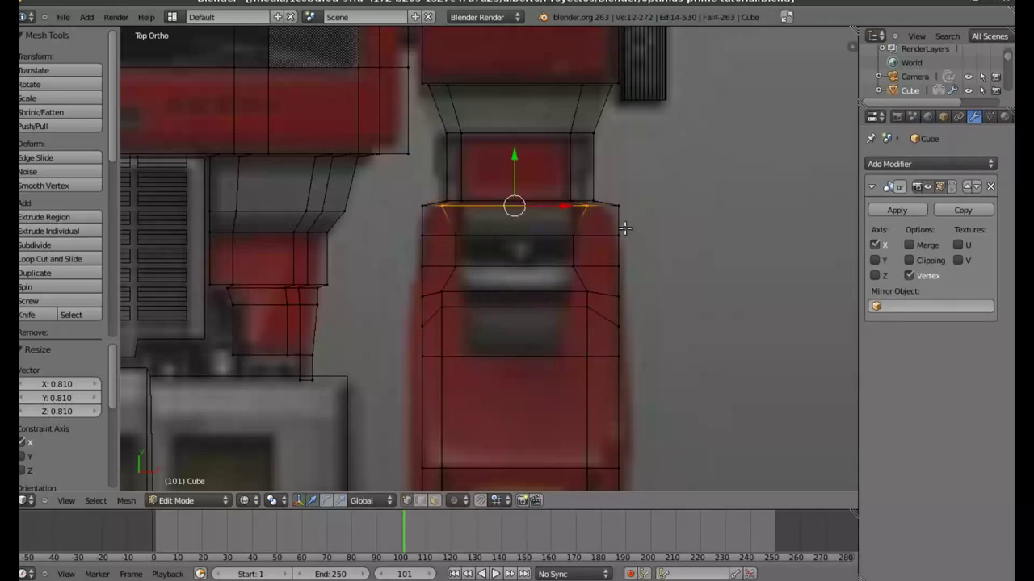
pyautogui.press('s')
pyautogui.press('x')
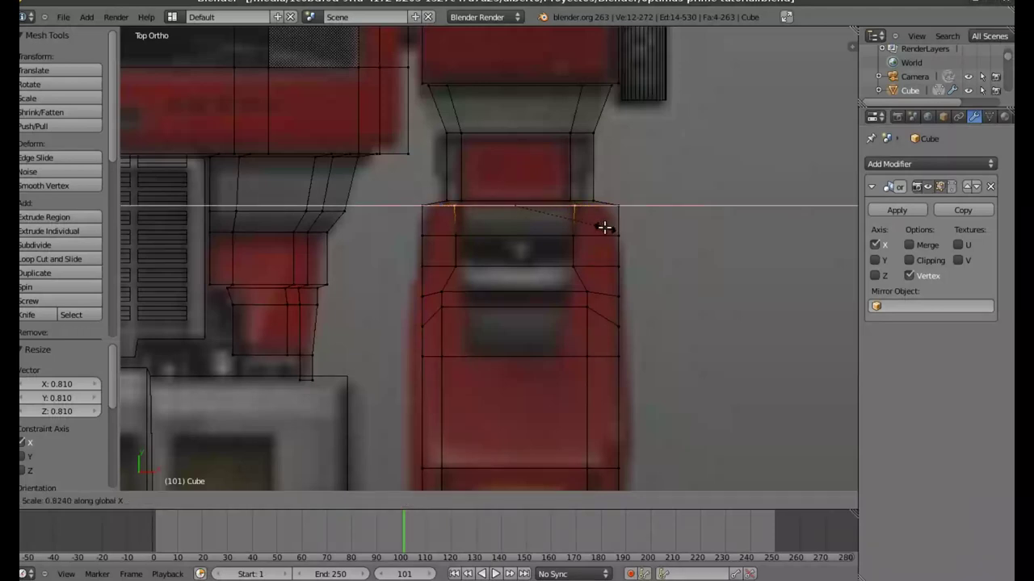
pyautogui.click(604, 229)
# Resize the loop below the chest slot, then narrow it to 0.746 along X
pyautogui.keyDown('shift'); pyautogui.moveTo(533, 312); pyautogui.dragTo(528, 244, button='middle'); pyautogui.keyUp('shift')
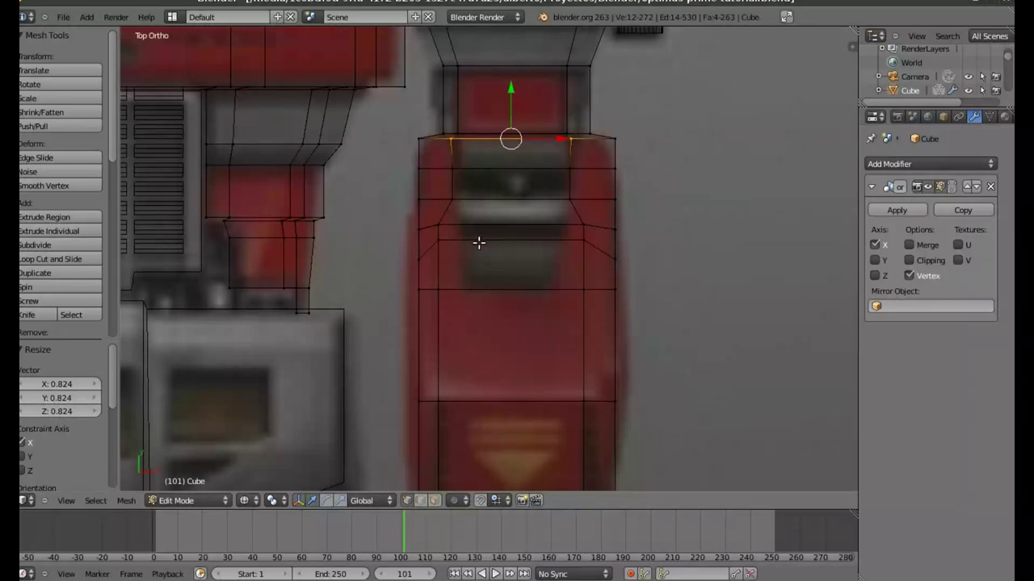
pyautogui.press('a')
pyautogui.press('b')
pyautogui.moveTo(429, 216); pyautogui.dragTo(596, 232)
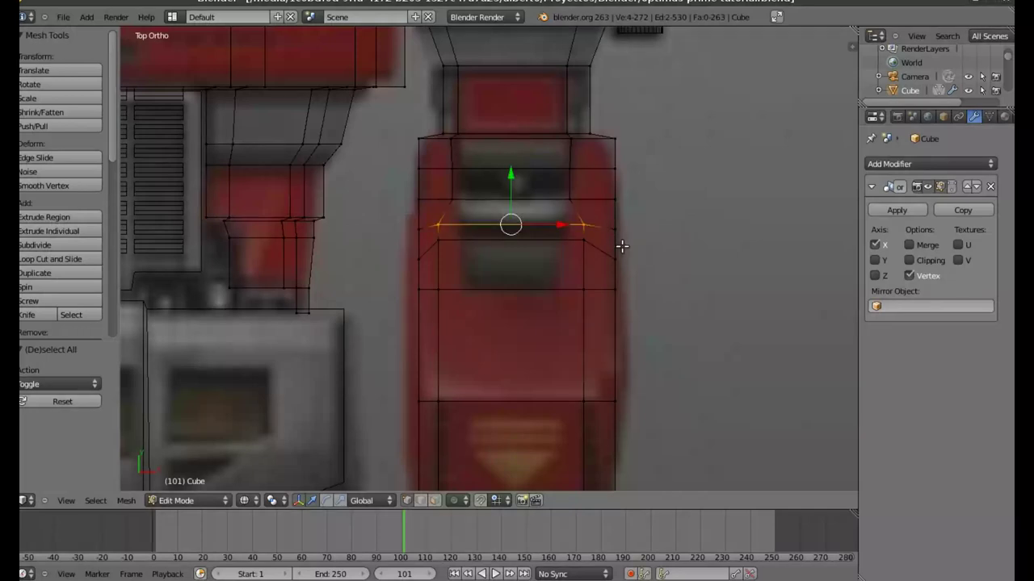
pyautogui.press('s')
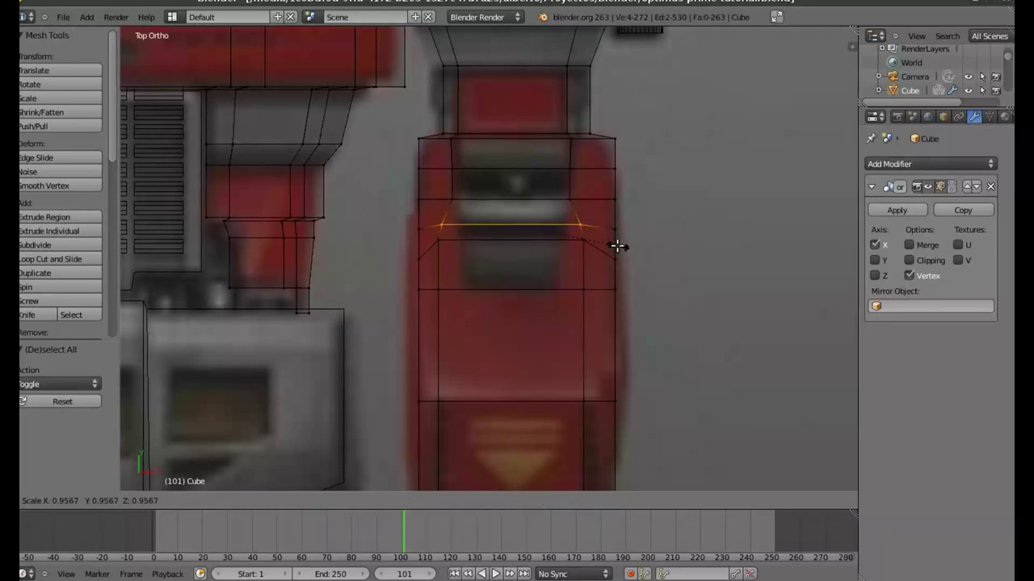
pyautogui.click(616, 245)
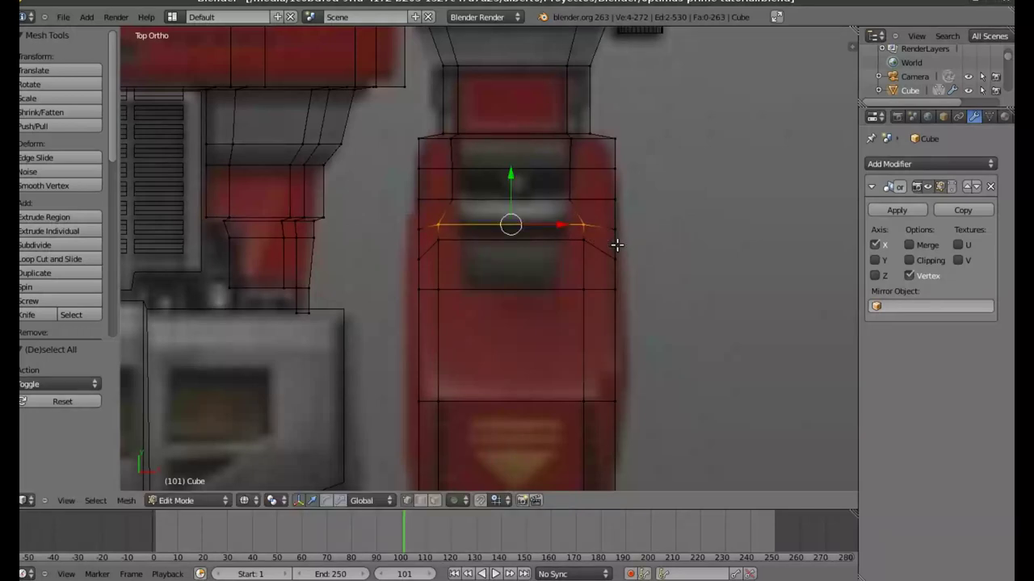
pyautogui.press('s')
pyautogui.press('x')
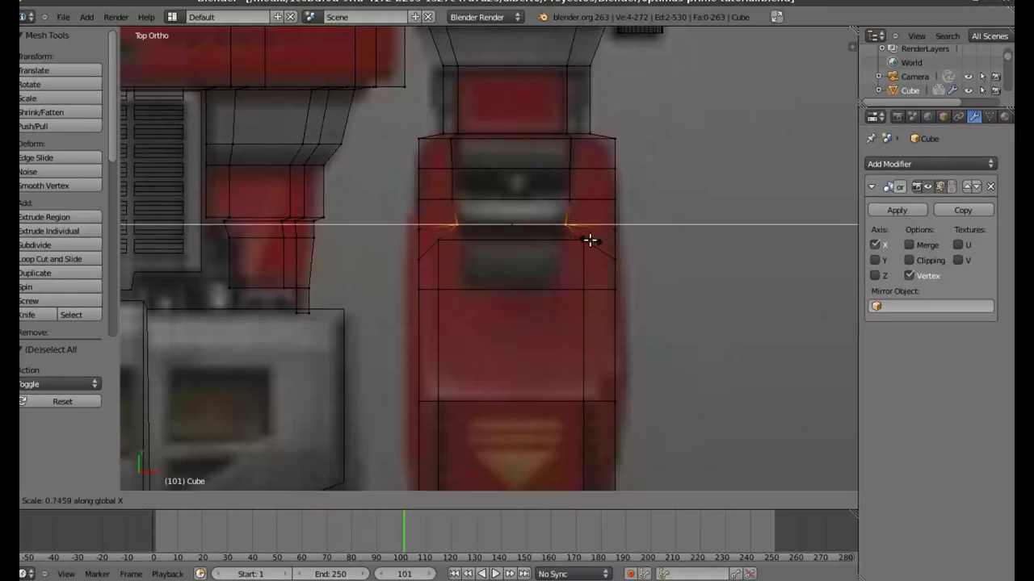
pyautogui.click(590, 239)
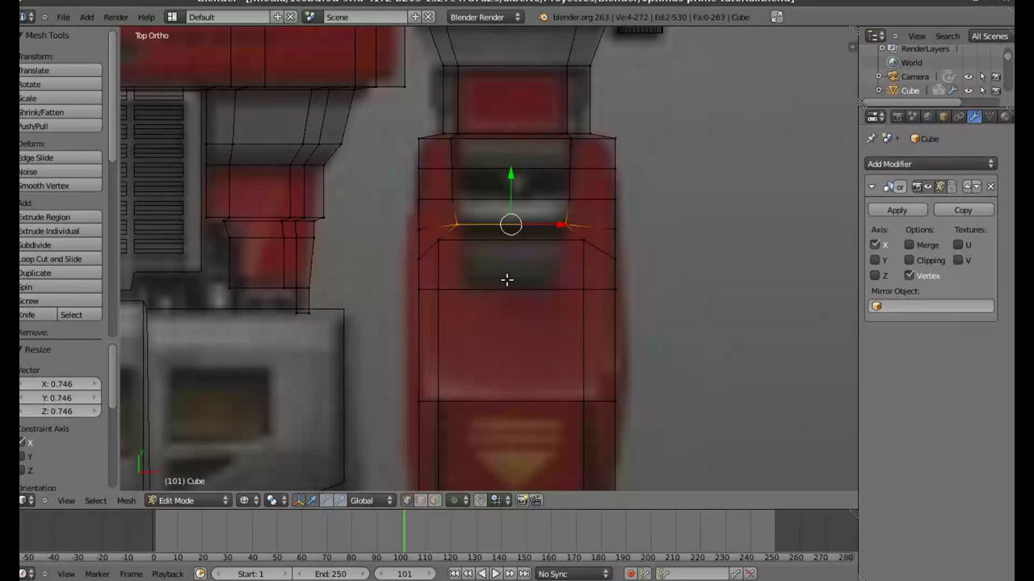
# Pull the next loop down the abdomen inward to 0.718 along X
pyautogui.press('a')
pyautogui.press('b')
pyautogui.moveTo(432, 233); pyautogui.dragTo(611, 265)
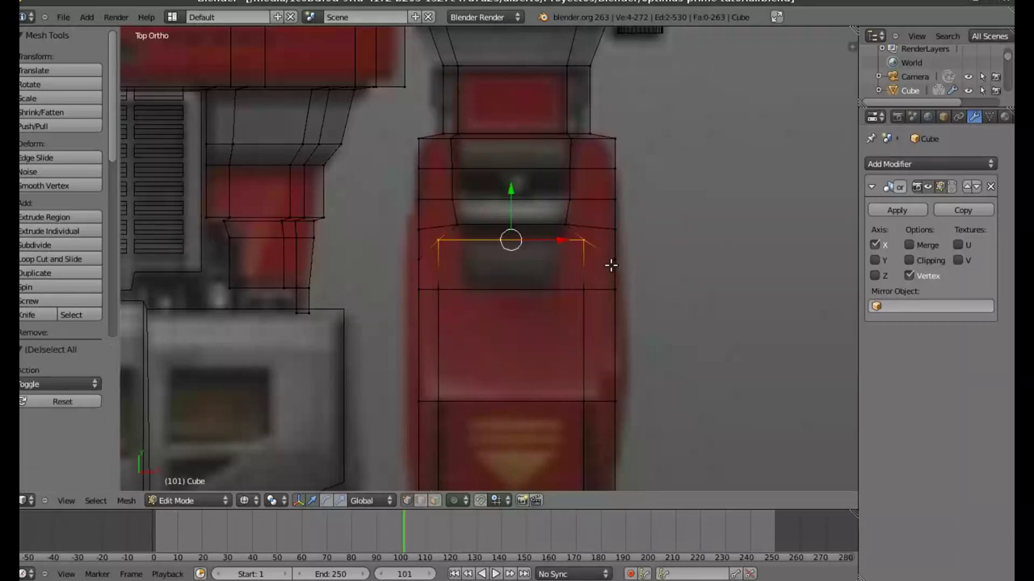
pyautogui.press('s')
pyautogui.press('x')
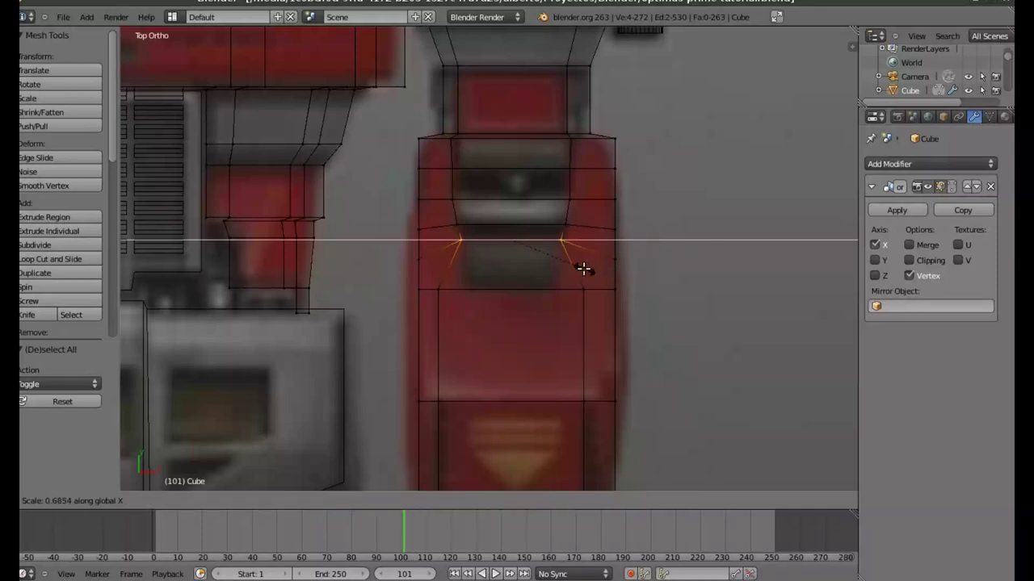
pyautogui.click(582, 270)
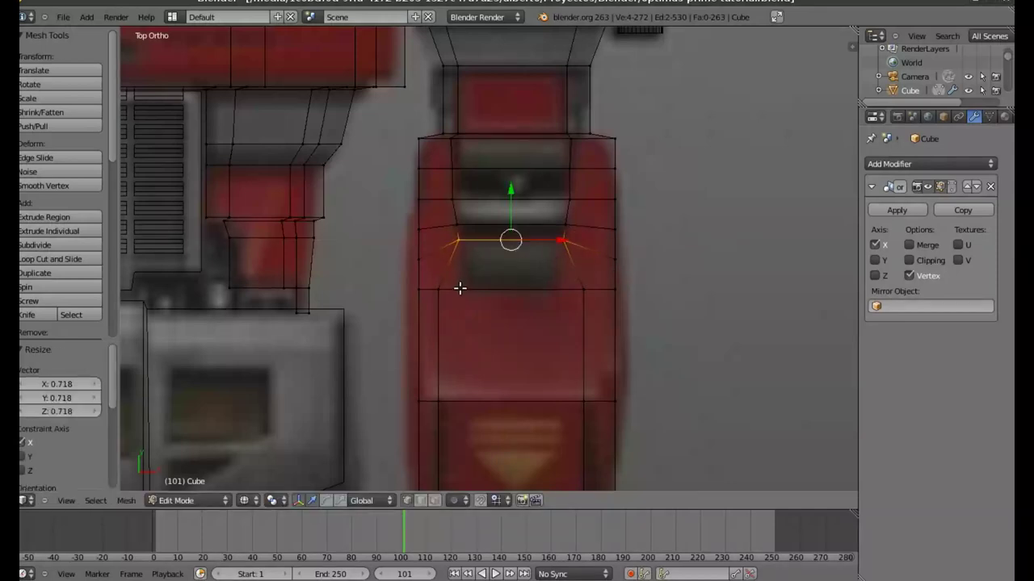
# Select the abdomen's horizontal loop and scale it in to 0.617 along X
pyautogui.press('a')
pyautogui.press('b')
pyautogui.moveTo(428, 278); pyautogui.dragTo(616, 302)
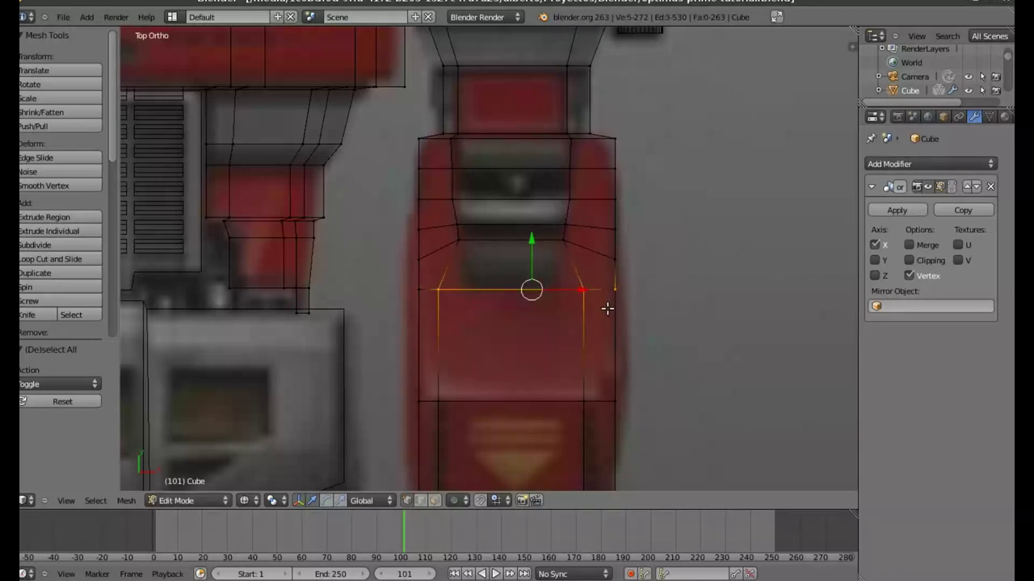
pyautogui.keyDown('shift'); pyautogui.rightClick(615, 290); pyautogui.keyUp('shift')
pyautogui.press('a')
pyautogui.press('b')
pyautogui.moveTo(602, 303); pyautogui.dragTo(428, 277)
pyautogui.press('s')
pyautogui.press('x')
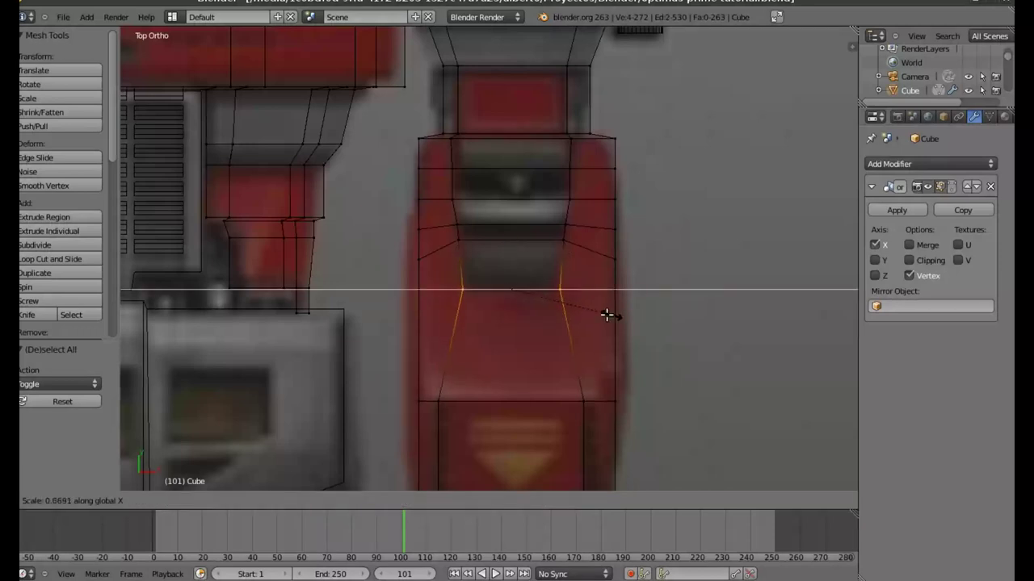
pyautogui.click(602, 315)
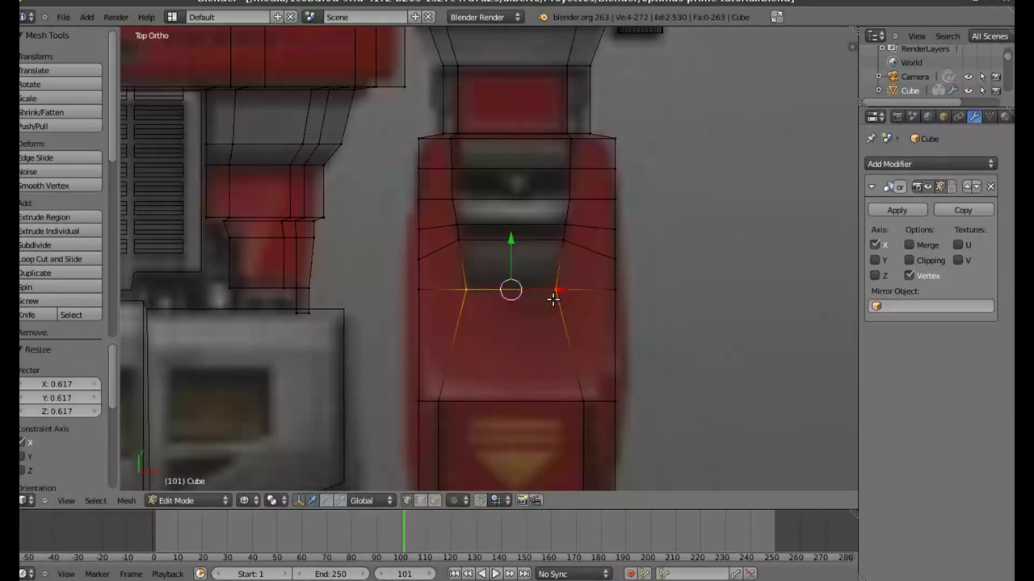
pyautogui.keyDown('shift'); pyautogui.moveTo(552, 299); pyautogui.dragTo(483, 330, button='middle'); pyautogui.keyUp('shift')
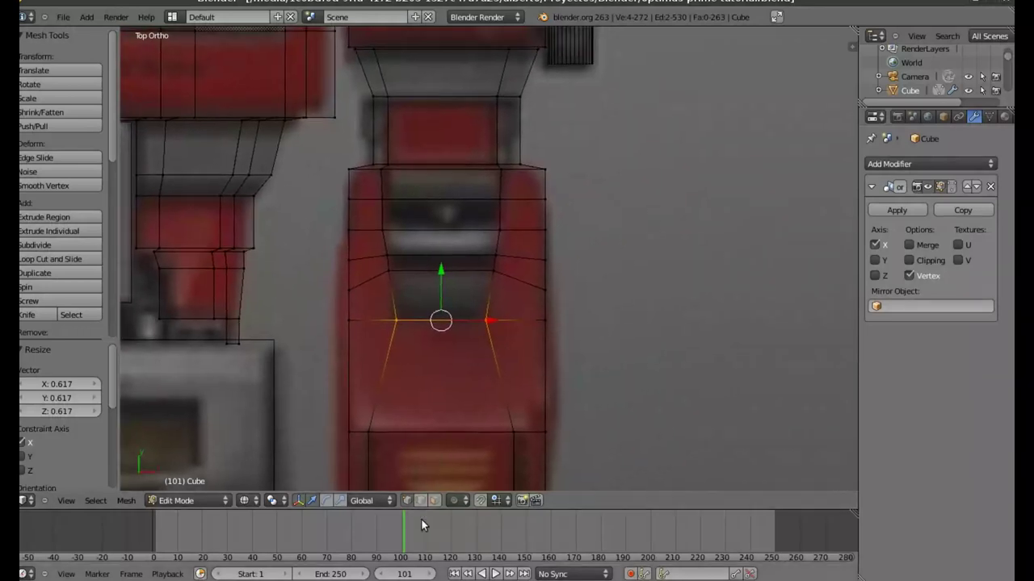
pyautogui.click(432, 501)
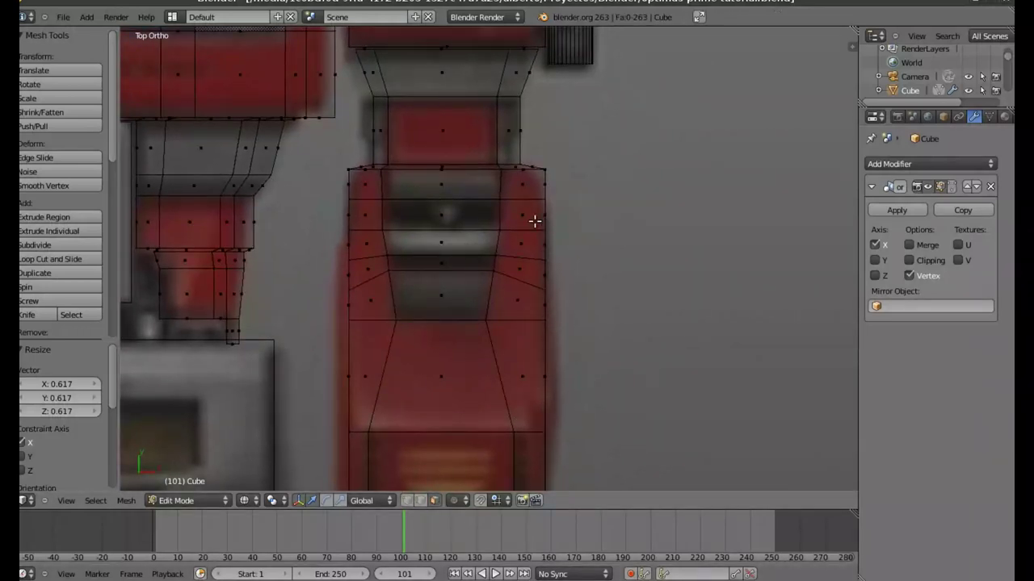
# Add two vertical loop cuts, narrowing the central strip on X and nudging it right
pyautogui.hotkey('ctrl', 'r')
pyautogui.scroll(1, 449, 216)
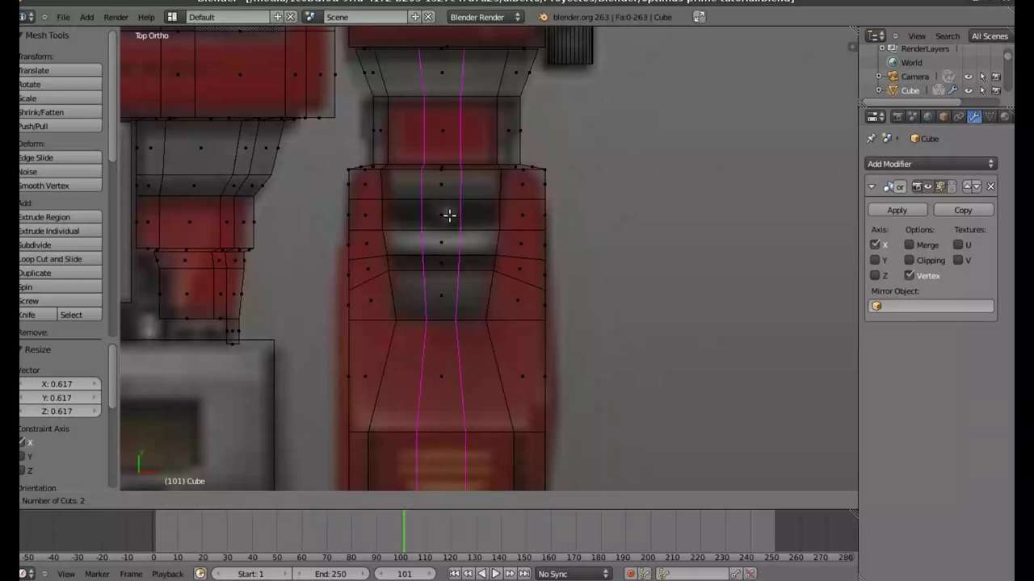
pyautogui.click(449, 216)
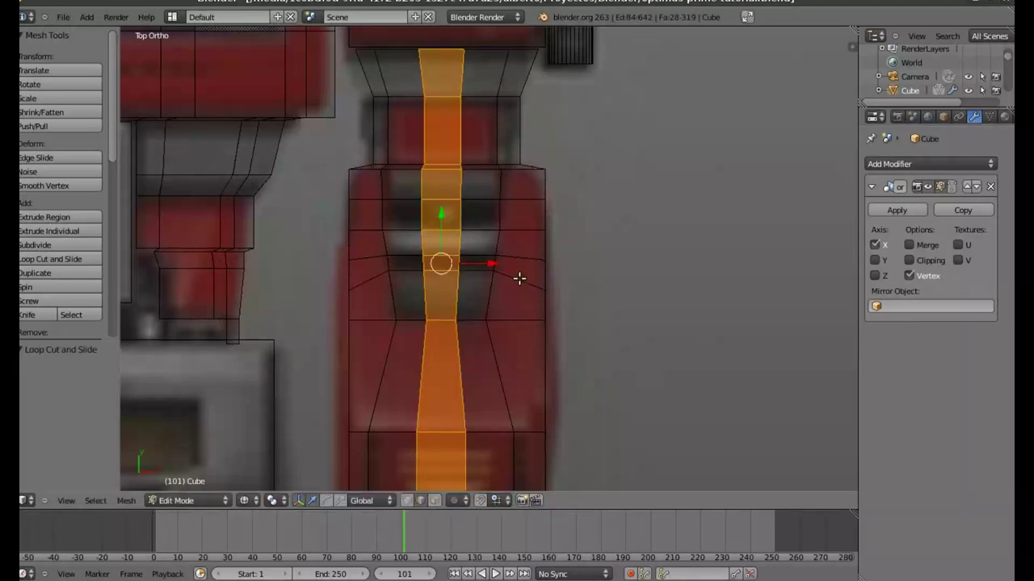
pyautogui.press('s')
pyautogui.press('x')
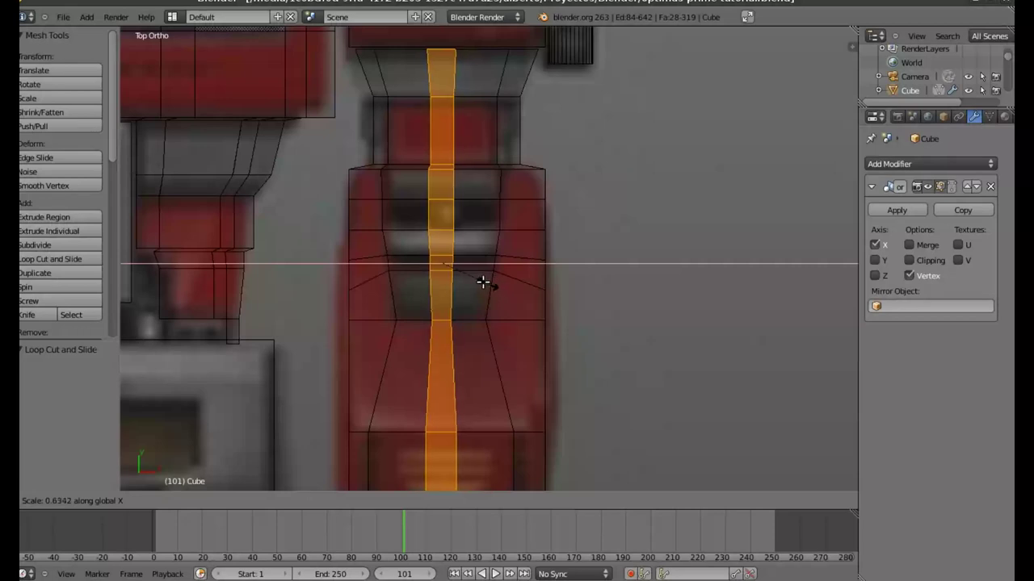
pyautogui.click(479, 280)
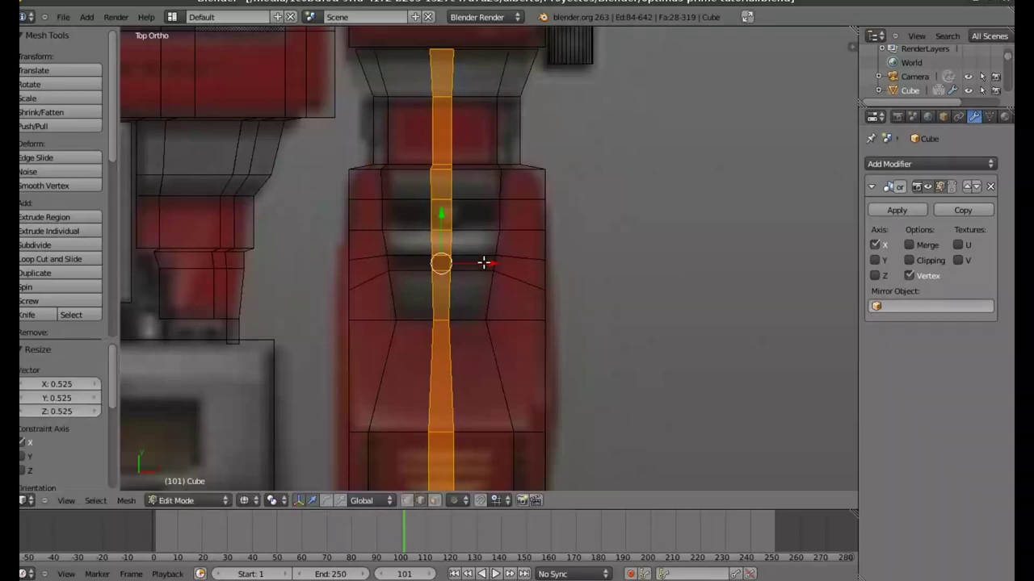
pyautogui.press('g')
pyautogui.press('x')
pyautogui.click(488, 262)
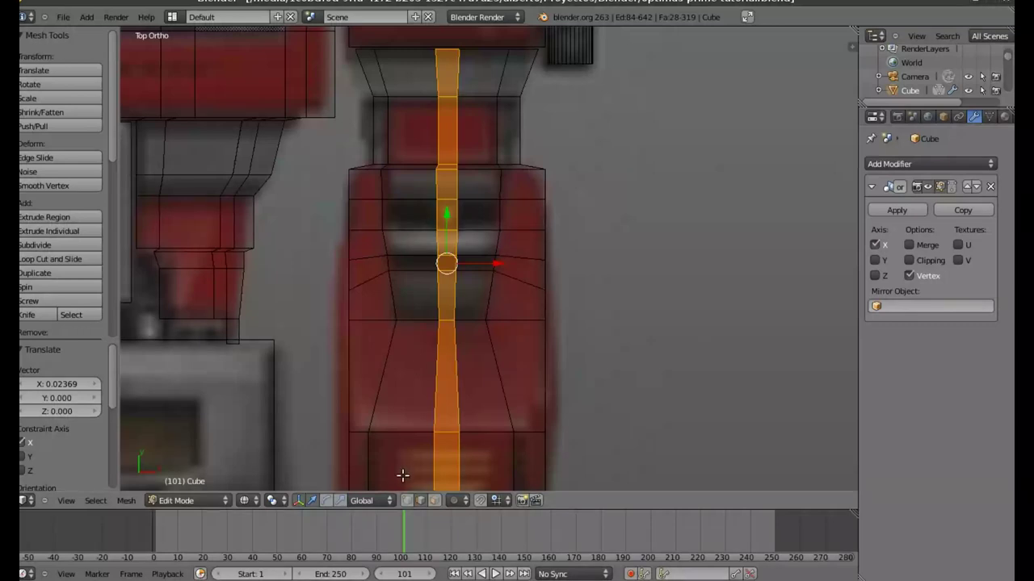
# Select the upper and lower slot faces, deselecting stray bottom and middle faces
pyautogui.click(434, 501)
pyautogui.rightClick(412, 222)
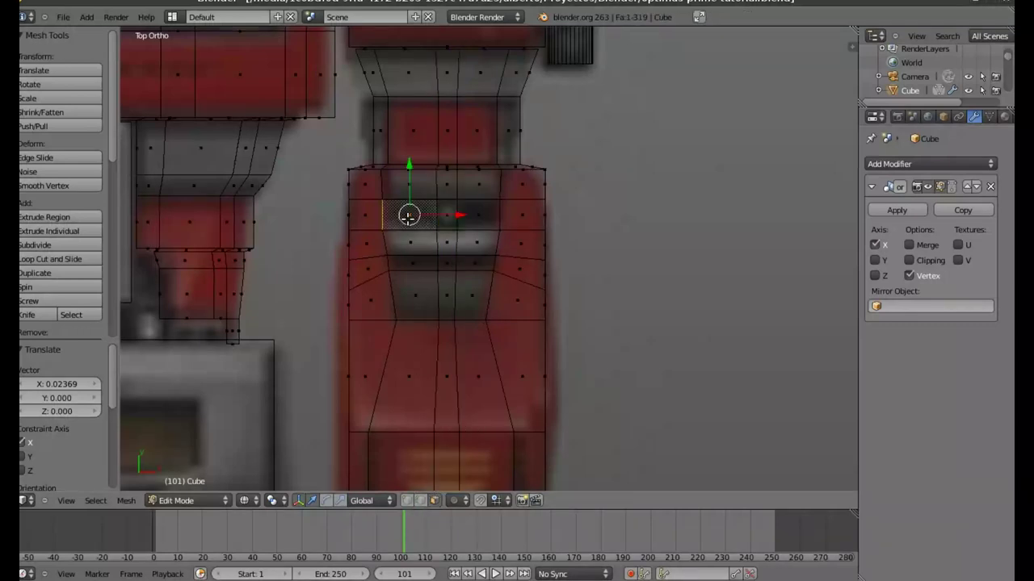
pyautogui.keyDown('shift'); pyautogui.rightClick(482, 218); pyautogui.keyUp('shift')
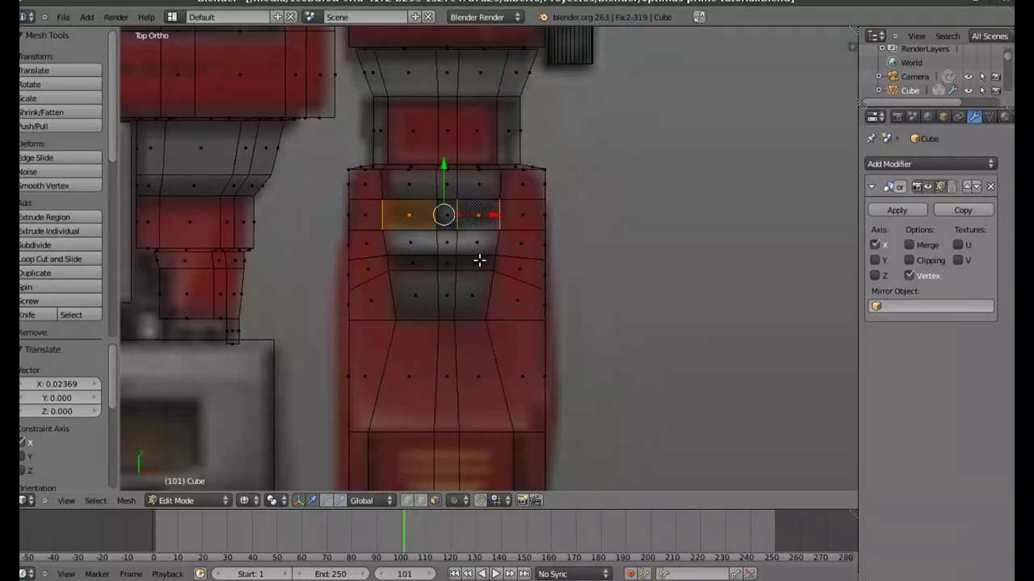
pyautogui.keyDown('shift'); pyautogui.rightClick(418, 266); pyautogui.keyUp('shift')
pyautogui.keyDown('shift'); pyautogui.rightClick(445, 266); pyautogui.keyUp('shift')
pyautogui.keyDown('shift'); pyautogui.rightClick(489, 263); pyautogui.keyUp('shift')
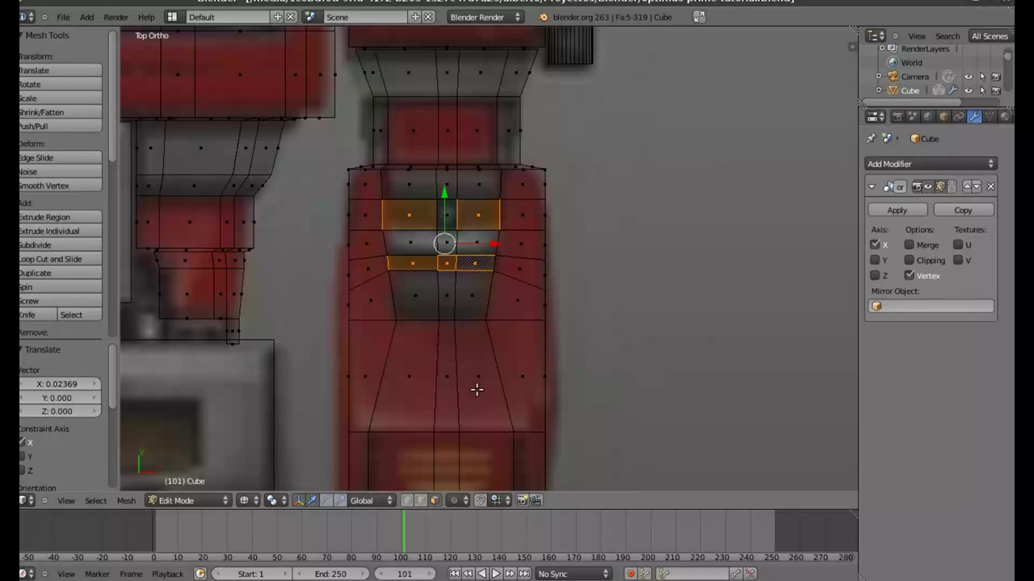
pyautogui.press('z')
pyautogui.moveTo(476, 390); pyautogui.dragTo(435, 326, button='middle')
pyautogui.keyDown('shift'); pyautogui.rightClick(447, 453); pyautogui.keyUp('shift')
pyautogui.keyDown('shift'); pyautogui.rightClick(447, 453); pyautogui.keyUp('shift')
pyautogui.moveTo(449, 454)
pyautogui.mouseDown(button='middle')
pyautogui.moveTo(443, 353)
pyautogui.moveTo(438, 362)
pyautogui.mouseUp(button='middle')
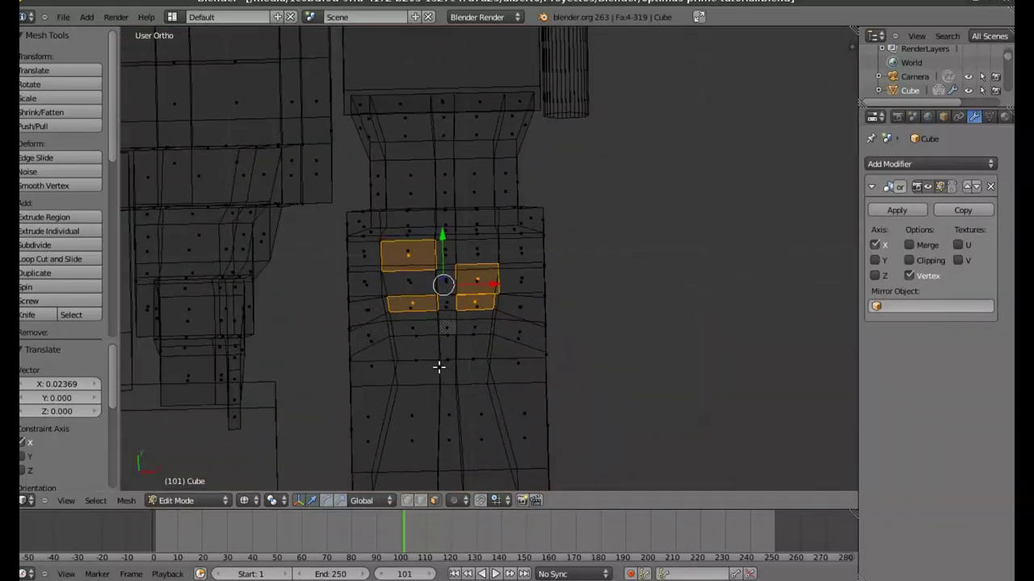
pyautogui.keyDown('shift'); pyautogui.rightClick(465, 284); pyautogui.keyUp('shift')
pyautogui.moveTo(461, 288)
pyautogui.mouseDown(button='middle')
pyautogui.moveTo(463, 266)
pyautogui.moveTo(470, 449)
pyautogui.mouseUp(button='middle')
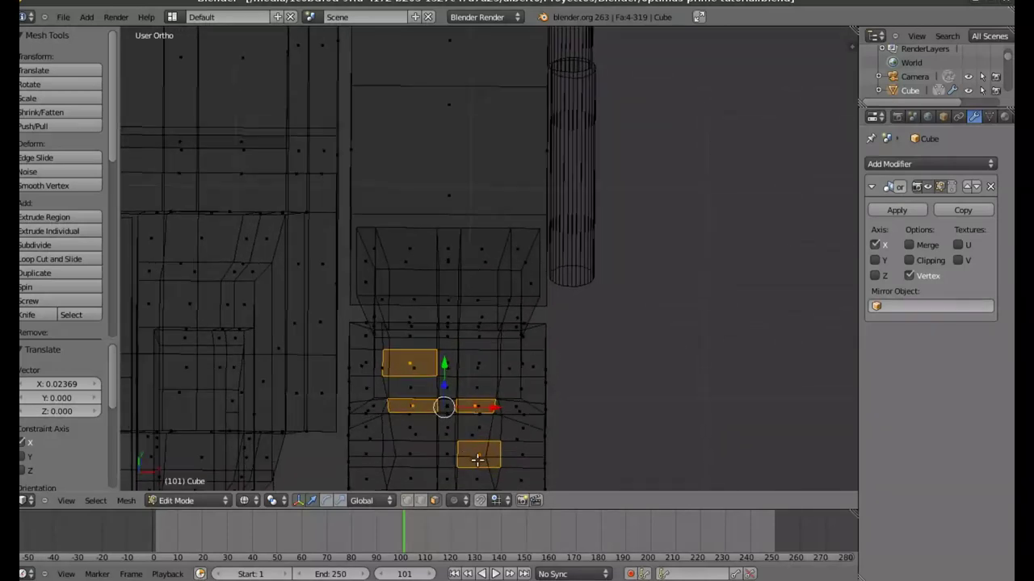
# Refine the slot selection, adding the upper-right and centre faces to join the lower slot
pyautogui.press('KP_7')
pyautogui.press('z')
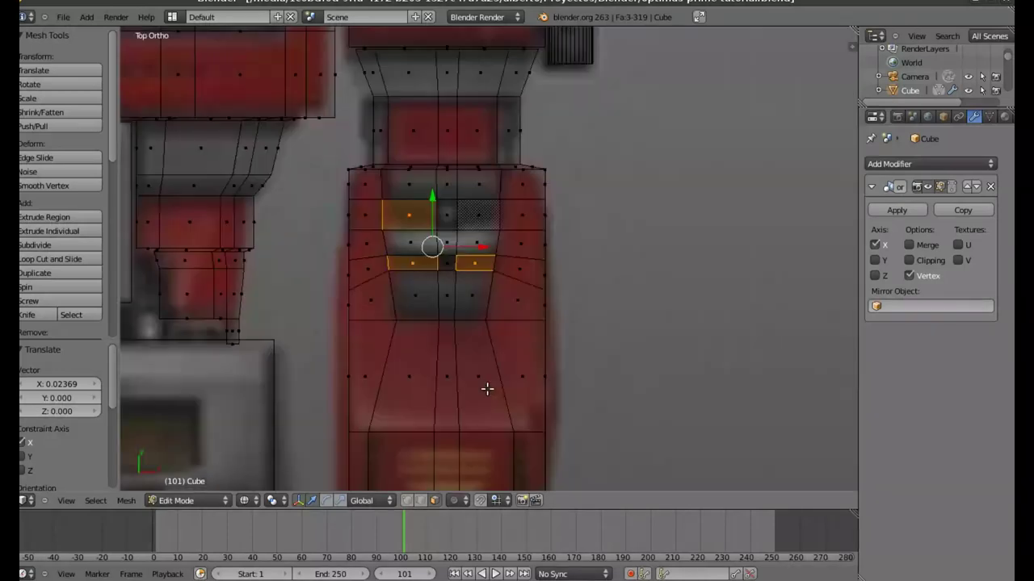
pyautogui.scroll(2, 485, 258)
pyautogui.keyDown('shift'); pyautogui.rightClick(485, 207); pyautogui.keyUp('shift')
pyautogui.press('z')
pyautogui.moveTo(484, 207); pyautogui.dragTo(484, 180, button='middle')
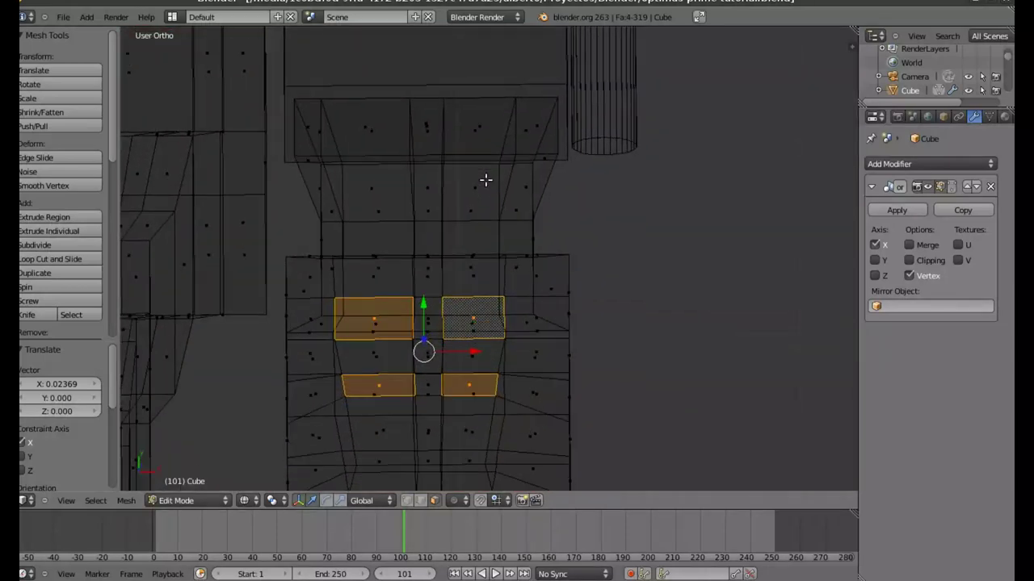
pyautogui.press('KP_7')
pyautogui.press('z')
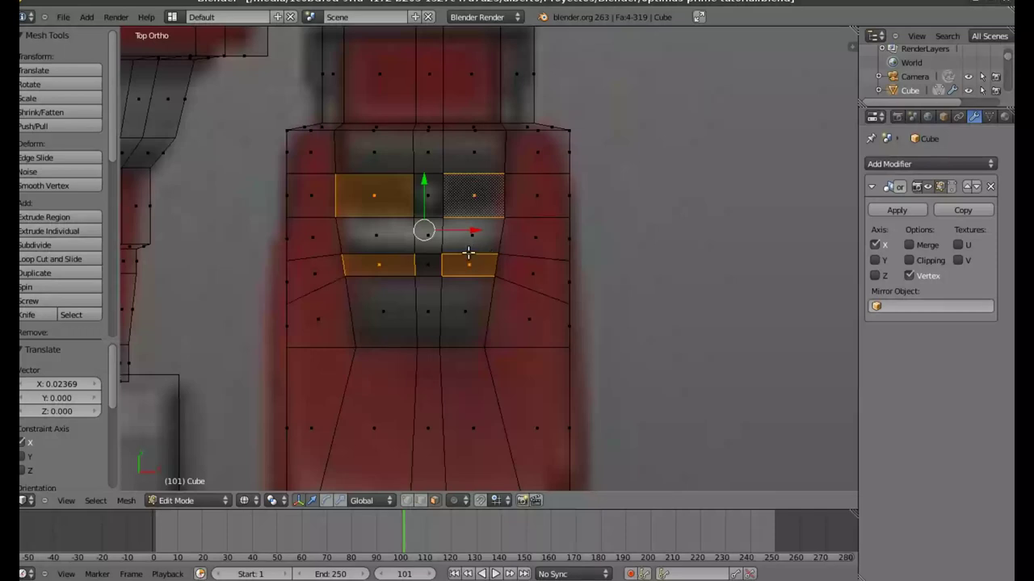
pyautogui.keyDown('shift'); pyautogui.rightClick(433, 267); pyautogui.keyUp('shift')
pyautogui.press('z')
pyautogui.moveTo(435, 299)
pyautogui.mouseDown(button='middle')
pyautogui.moveTo(443, 254)
pyautogui.moveTo(434, 346)
pyautogui.moveTo(422, 258)
pyautogui.mouseUp(button='middle')
pyautogui.keyDown('shift'); pyautogui.rightClick(425, 462); pyautogui.keyUp('shift')
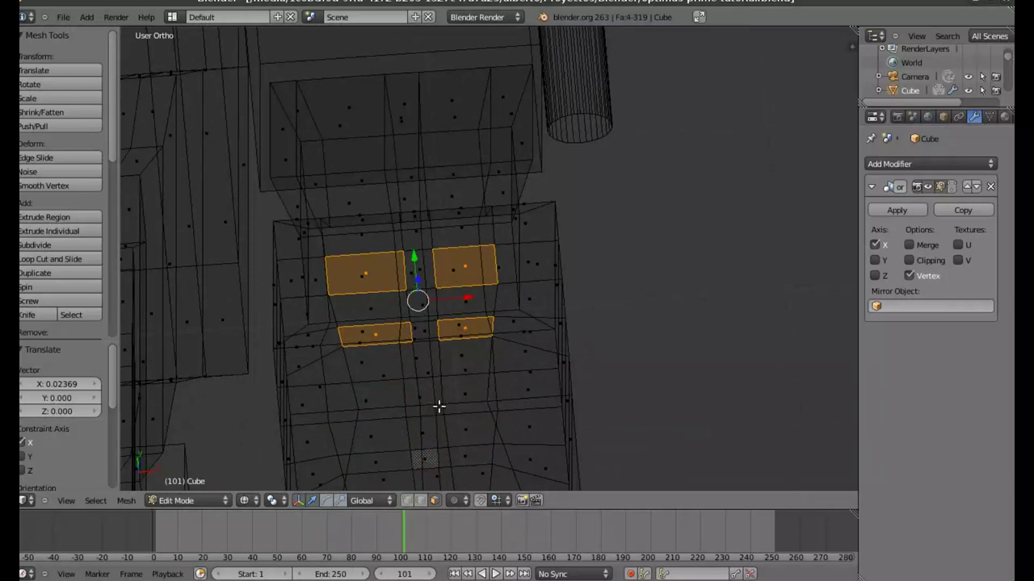
pyautogui.keyDown('shift'); pyautogui.rightClick(429, 330); pyautogui.keyUp('shift')
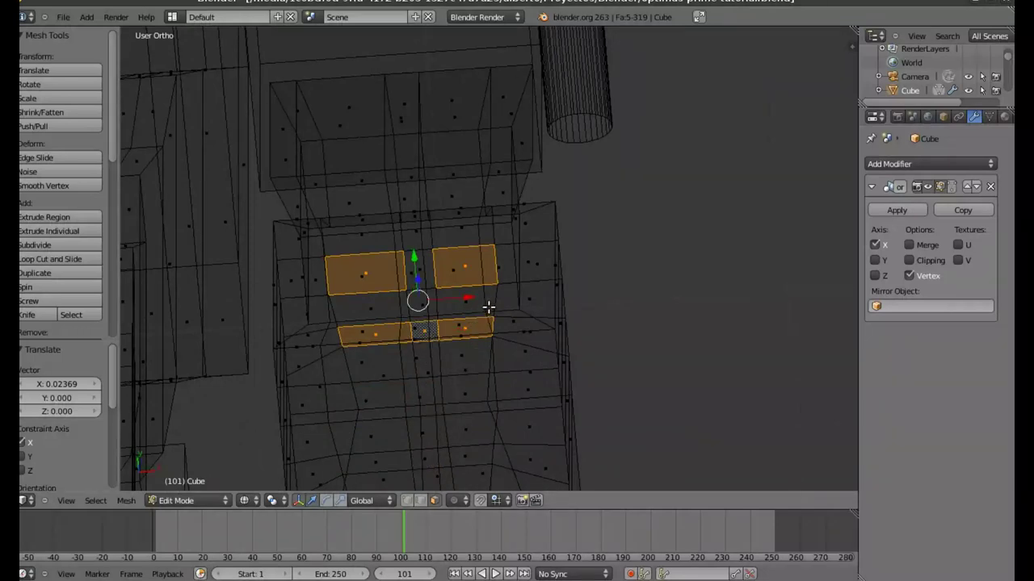
# Recess the selected slot faces -0.091 along Z and check the result
pyautogui.press('z')
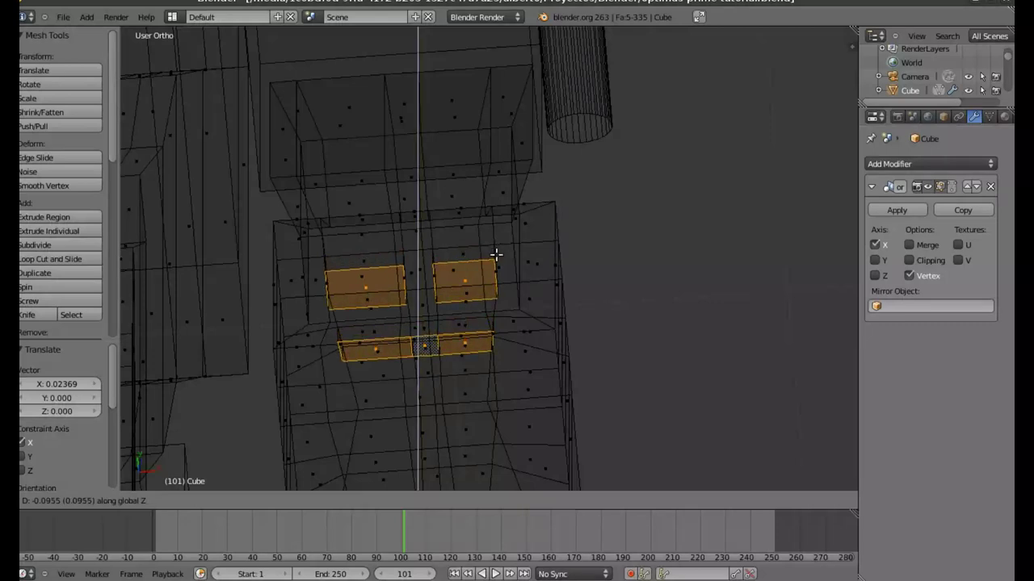
pyautogui.click(496, 255)
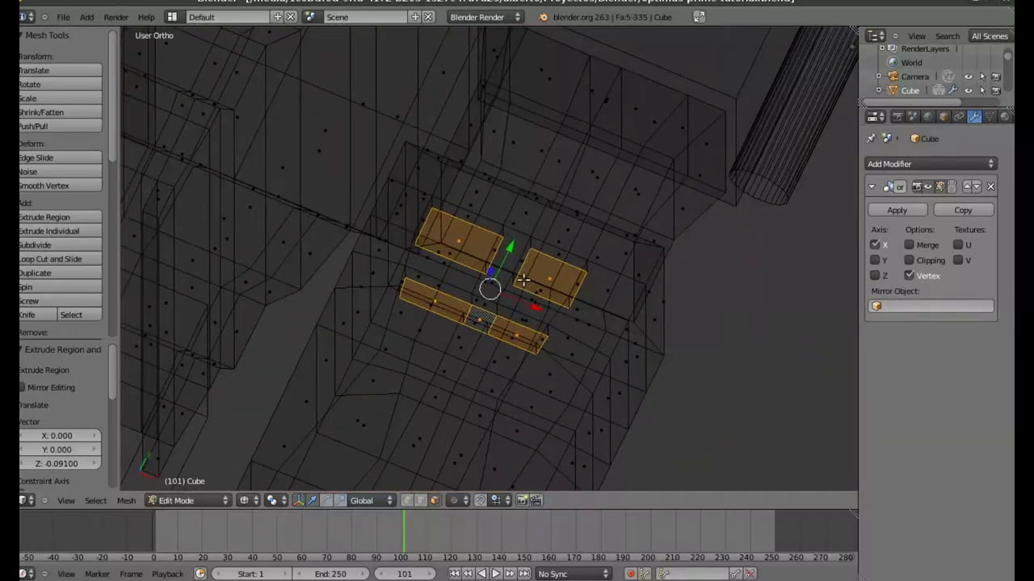
pyautogui.press('Tab')
pyautogui.press('z')
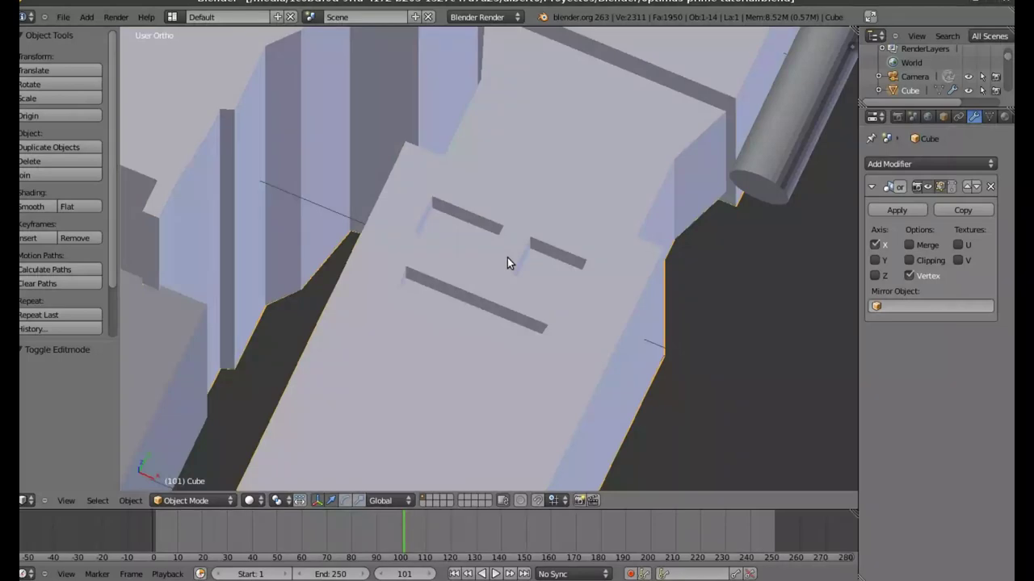
pyautogui.press('z')
pyautogui.press('Tab')
pyautogui.press('KP_7')
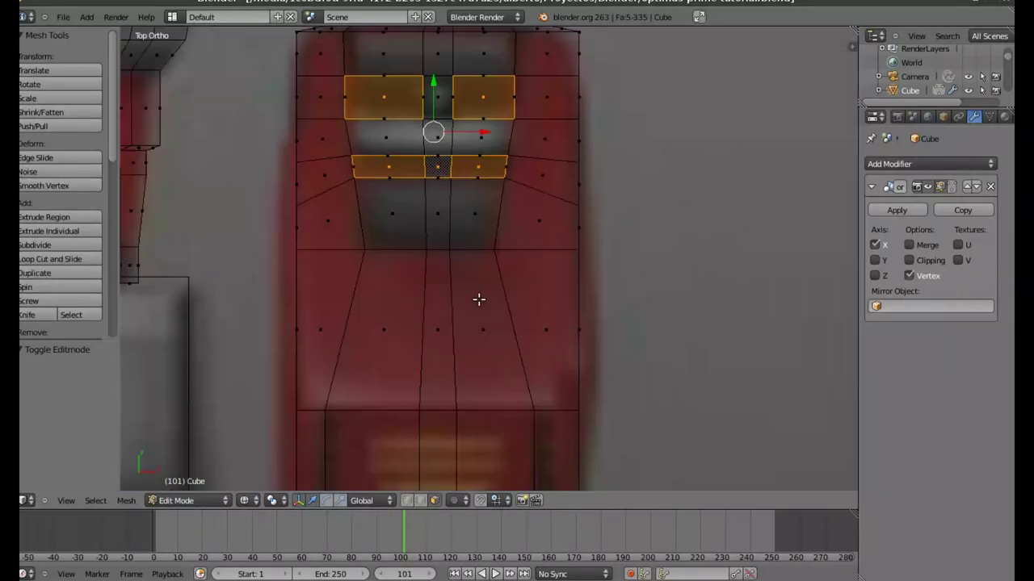
# Select the edge loop above the emblem panel, dropping the lower loop's extra vertices
pyautogui.keyDown('shift'); pyautogui.scroll(-3, 473, 242); pyautogui.keyUp('shift')
pyautogui.keyDown('shift'); pyautogui.scroll(-2, 477, 218); pyautogui.keyUp('shift')
pyautogui.click(407, 502)
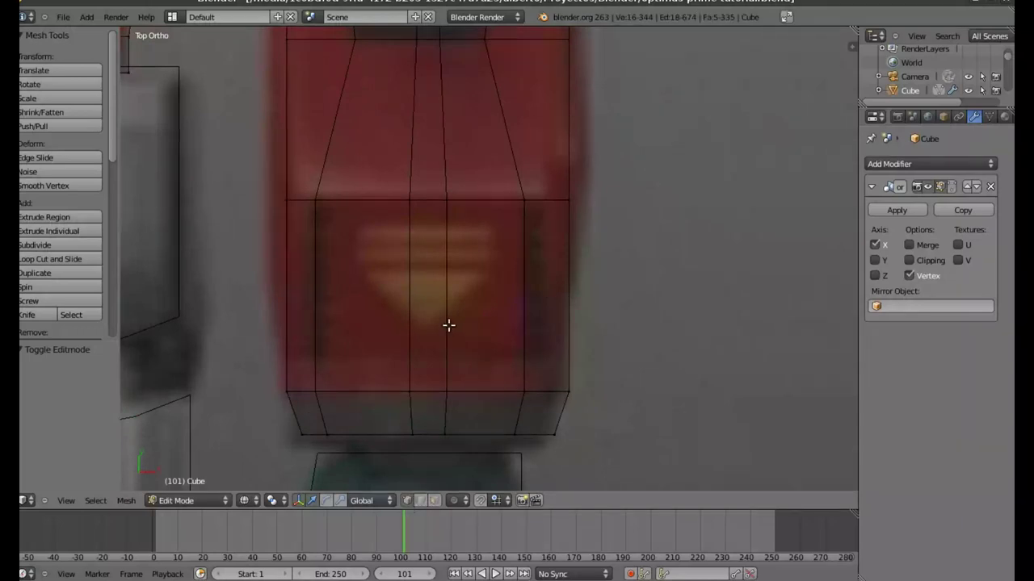
pyautogui.press('a')
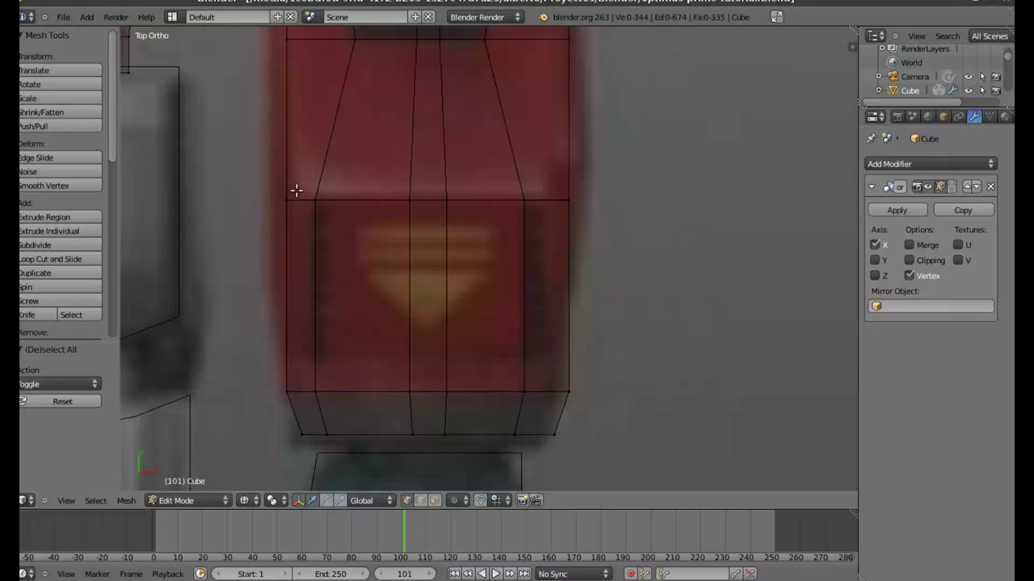
pyautogui.press('b')
pyautogui.moveTo(300, 168); pyautogui.dragTo(548, 220)
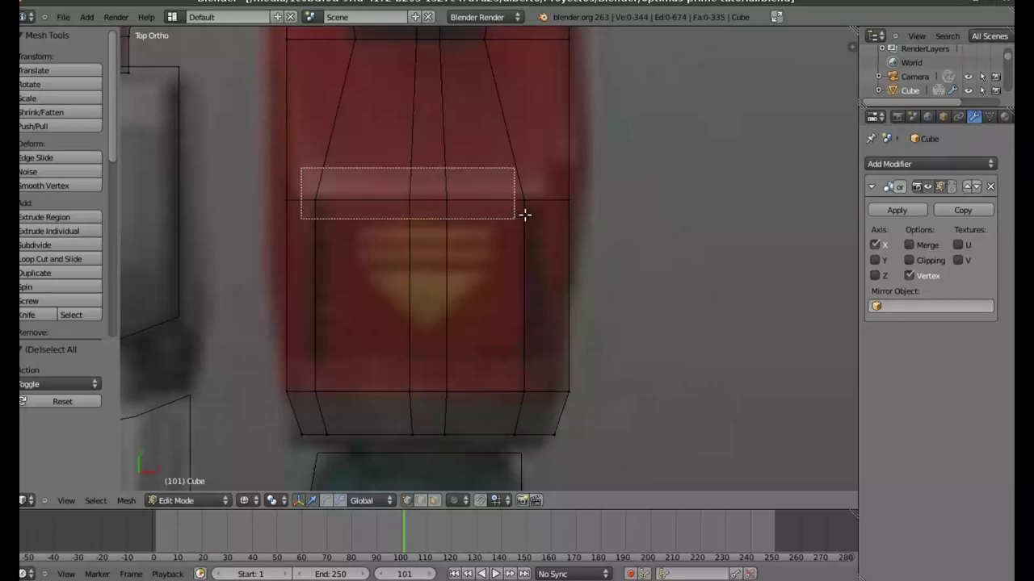
pyautogui.moveTo(608, 299)
pyautogui.mouseDown(button='middle')
pyautogui.moveTo(584, 256)
pyautogui.moveTo(565, 325)
pyautogui.moveTo(536, 205)
pyautogui.moveTo(447, 324)
pyautogui.mouseUp(button='middle')
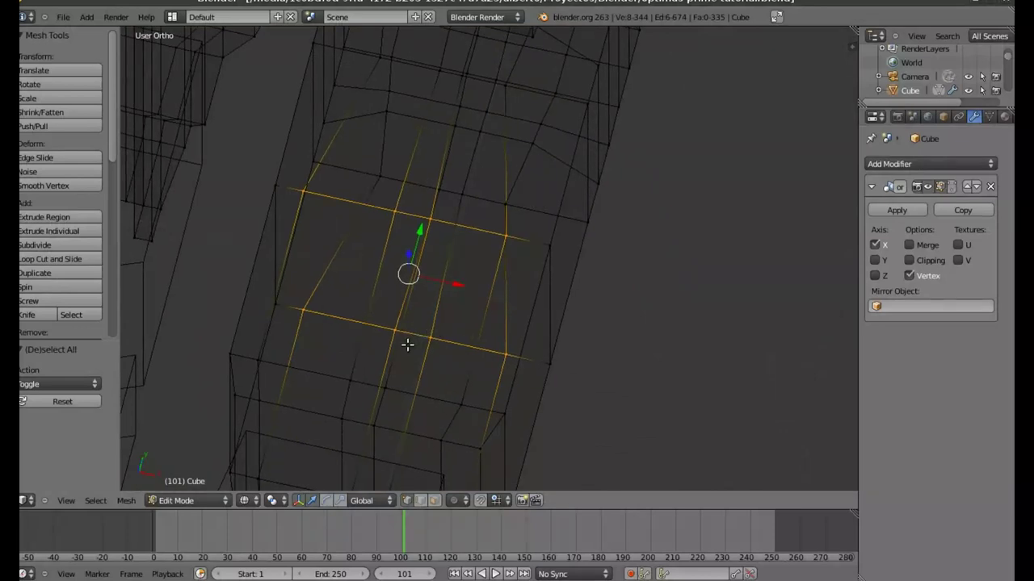
pyautogui.keyDown('shift'); pyautogui.rightClick(307, 308); pyautogui.keyUp('shift')
pyautogui.keyDown('shift'); pyautogui.rightClick(395, 326); pyautogui.keyUp('shift')
pyautogui.keyDown('shift'); pyautogui.rightClick(432, 339); pyautogui.keyUp('shift')
pyautogui.keyDown('shift'); pyautogui.rightClick(507, 353); pyautogui.keyUp('shift')
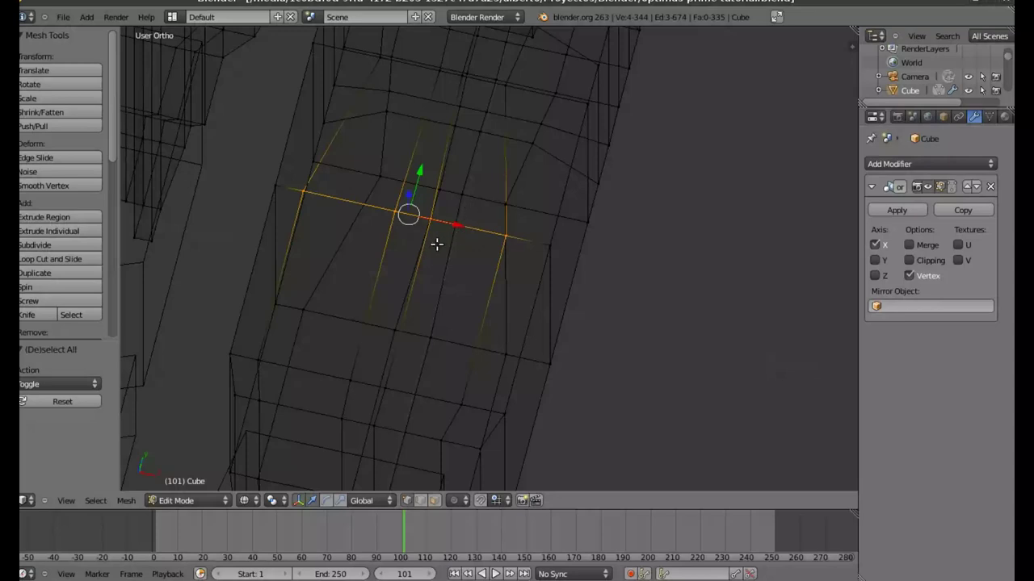
# Raise the edge loop 0.064 along Z, then return to textured top view of the robot
pyautogui.moveTo(438, 242); pyautogui.dragTo(399, 284, button='middle')
pyautogui.moveTo(398, 286); pyautogui.dragTo(401, 273)
pyautogui.moveTo(520, 306)
pyautogui.mouseDown(button='middle')
pyautogui.moveTo(525, 293)
pyautogui.moveTo(480, 263)
pyautogui.moveTo(518, 320)
pyautogui.mouseUp(button='middle')
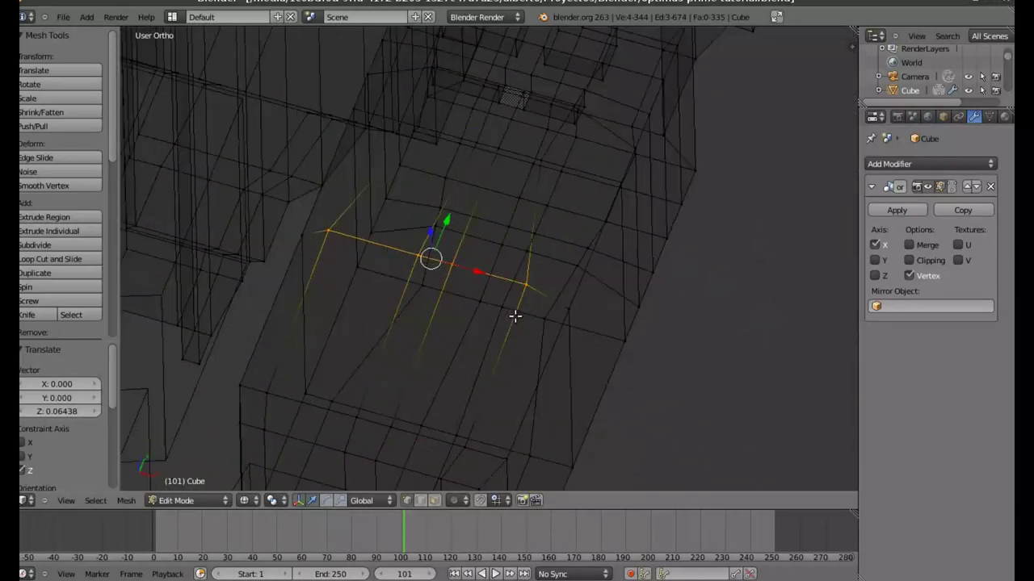
pyautogui.press('KP_7')
pyautogui.hotkey('alt', 'z')
pyautogui.moveTo(411, 212)
pyautogui.keyDown('shift'); pyautogui.mouseDown(button='middle')
pyautogui.moveTo(380, 240)
pyautogui.moveTo(377, 264)
pyautogui.mouseUp(button='middle'); pyautogui.keyUp('shift')
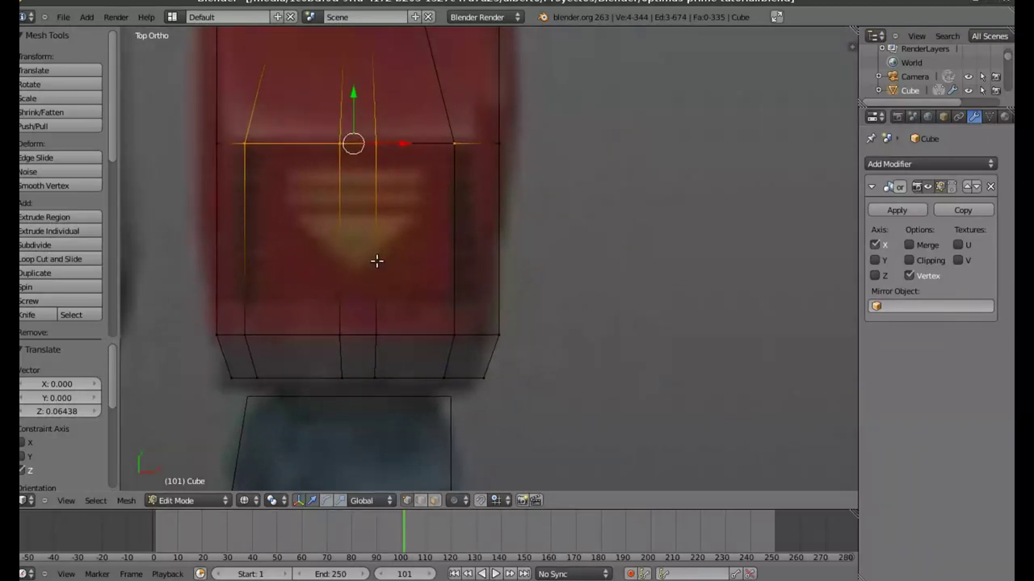
pyautogui.scroll(-4, 376, 261)
pyautogui.scroll(-5, 376, 262)
pyautogui.keyDown('shift'); pyautogui.moveTo(272, 268); pyautogui.dragTo(305, 270, button='middle'); pyautogui.keyUp('shift')
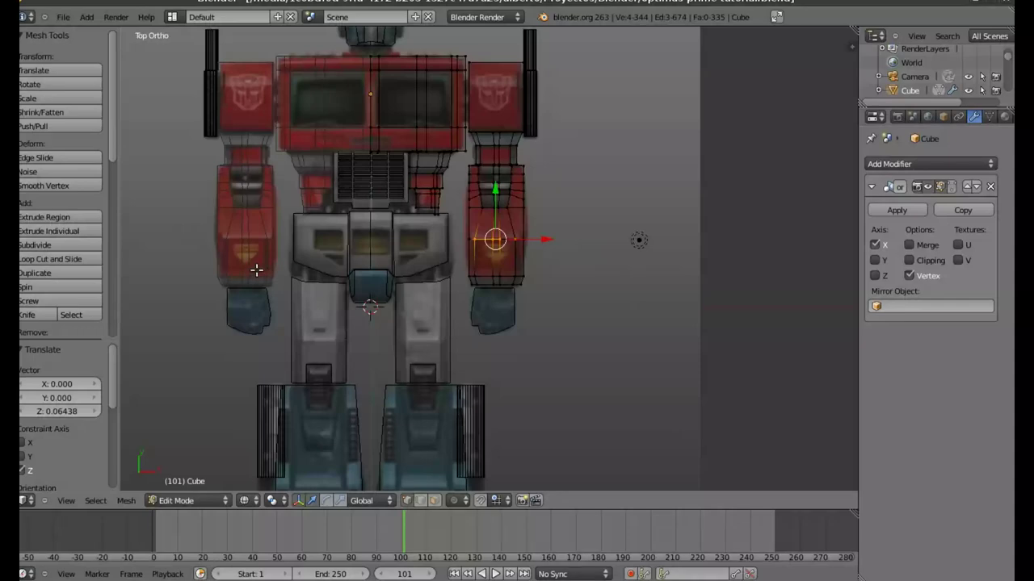
# Frame the grey waist piece, leave Edit Mode on the red body, and select Cube.001
pyautogui.scroll(5, 507, 271)
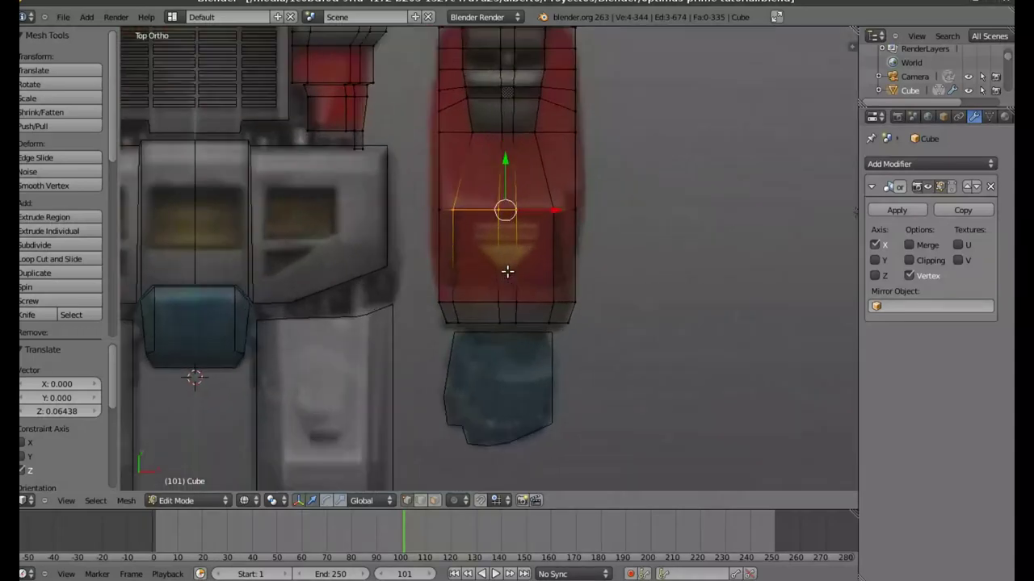
pyautogui.scroll(3, 507, 269)
pyautogui.keyDown('shift'); pyautogui.moveTo(662, 267); pyautogui.dragTo(568, 310, button='middle'); pyautogui.keyUp('shift')
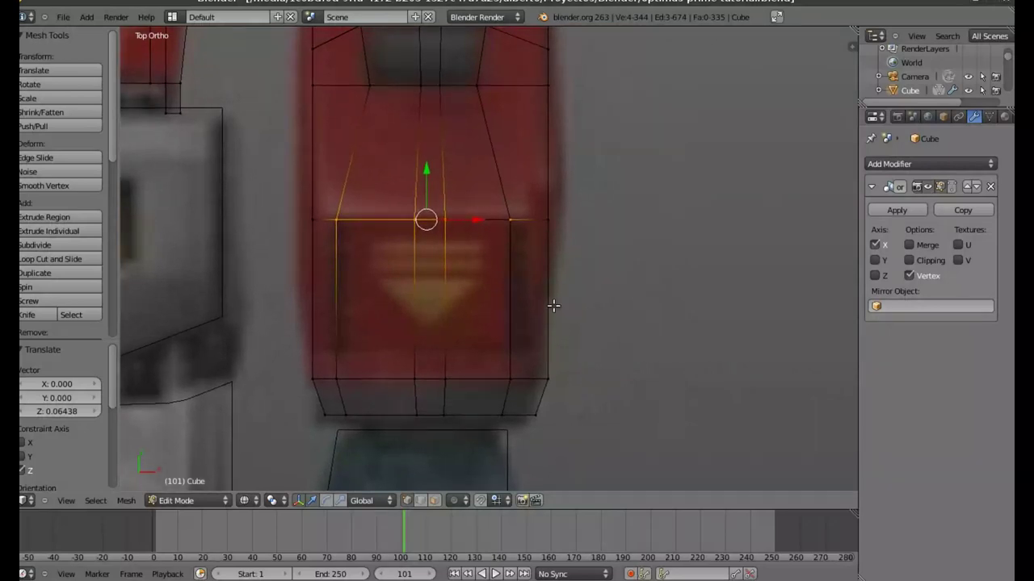
pyautogui.keyDown('shift'); pyautogui.moveTo(413, 412); pyautogui.dragTo(440, 248, button='middle'); pyautogui.keyUp('shift')
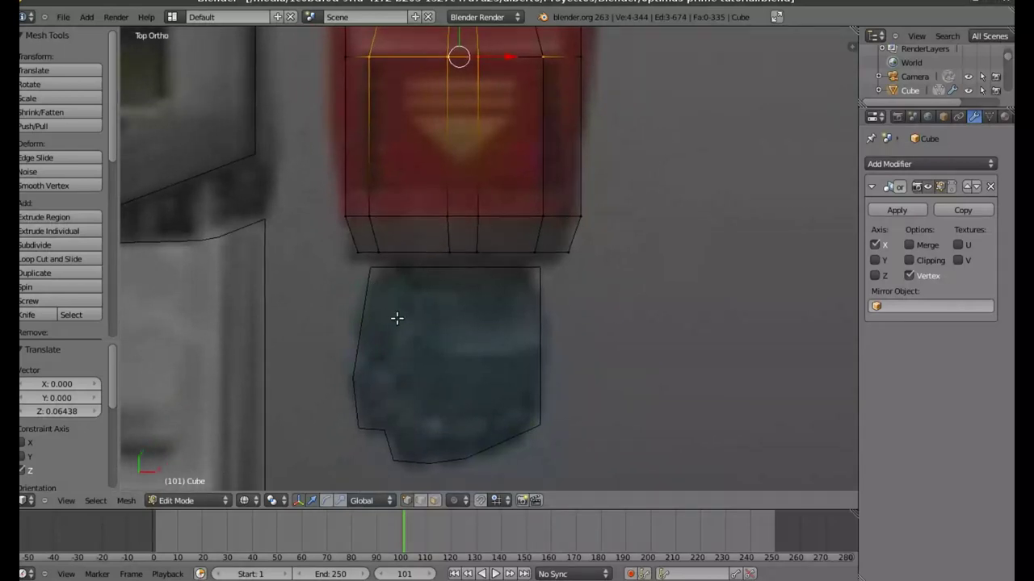
pyautogui.moveTo(510, 110)
pyautogui.keyDown('shift'); pyautogui.mouseDown(button='middle')
pyautogui.moveTo(538, 299)
pyautogui.moveTo(630, 282)
pyautogui.moveTo(272, 302)
pyautogui.moveTo(520, 294)
pyautogui.moveTo(516, 307)
pyautogui.mouseUp(button='middle'); pyautogui.keyUp('shift')
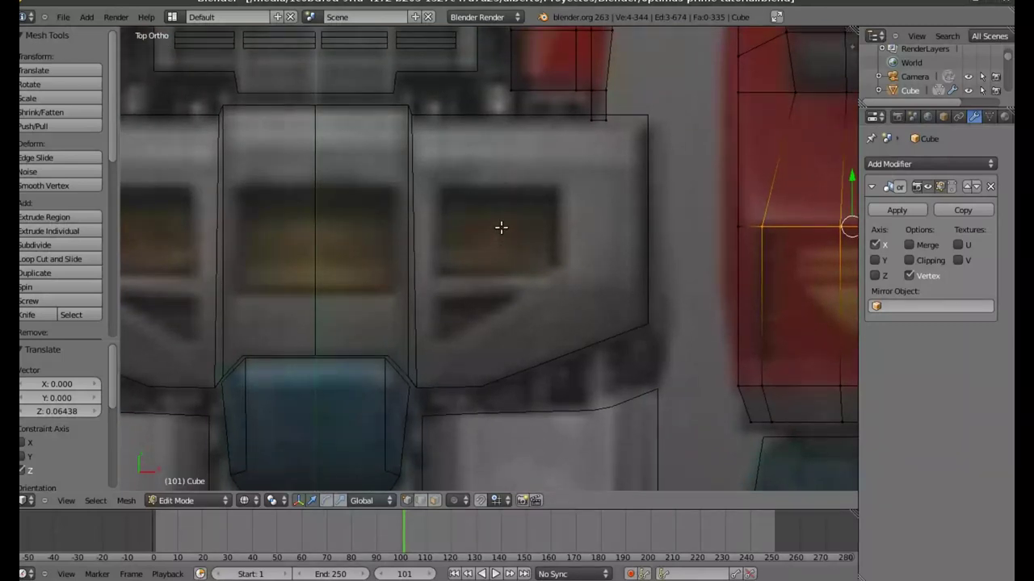
pyautogui.press('Tab')
pyautogui.rightClick(486, 257)
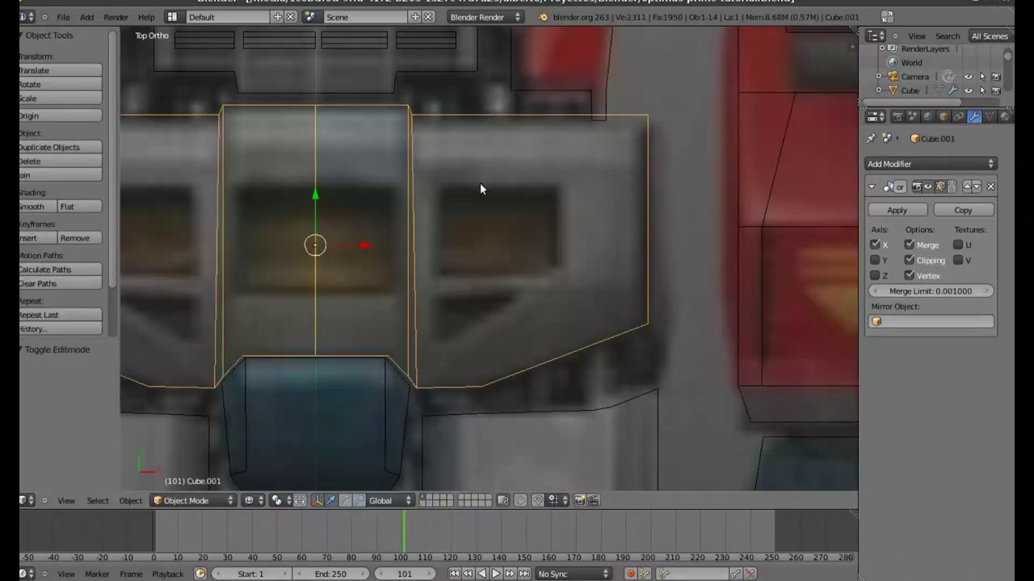
# In Edit Mode on Cube.001, add two vertical loop cuts and one horizontal loop cut
pyautogui.press('Tab')
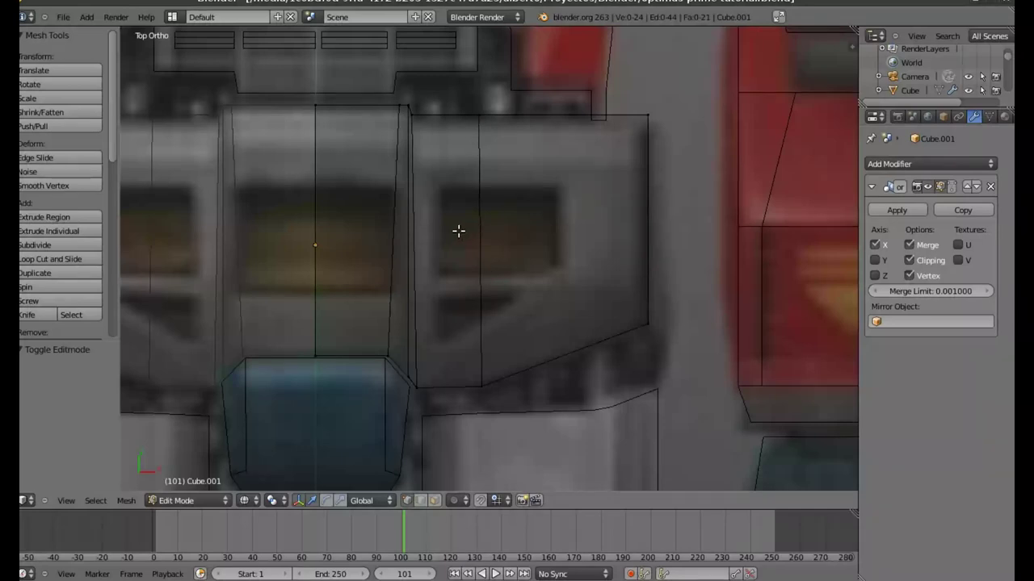
pyautogui.hotkey('ctrl', 'r')
pyautogui.click(461, 110)
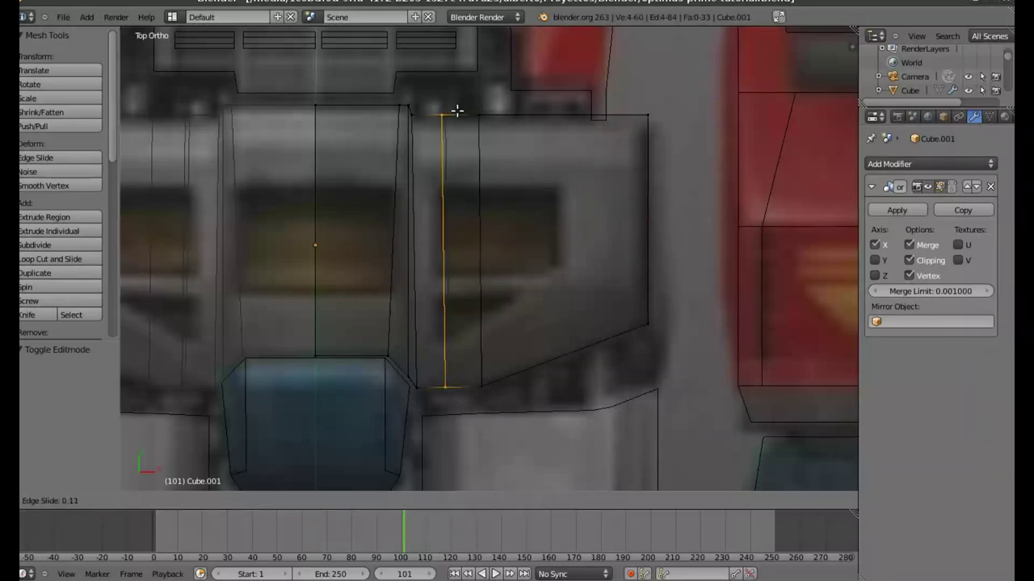
pyautogui.click(454, 108)
pyautogui.hotkey('ctrl', 'r')
pyautogui.click(523, 133)
pyautogui.click(519, 133)
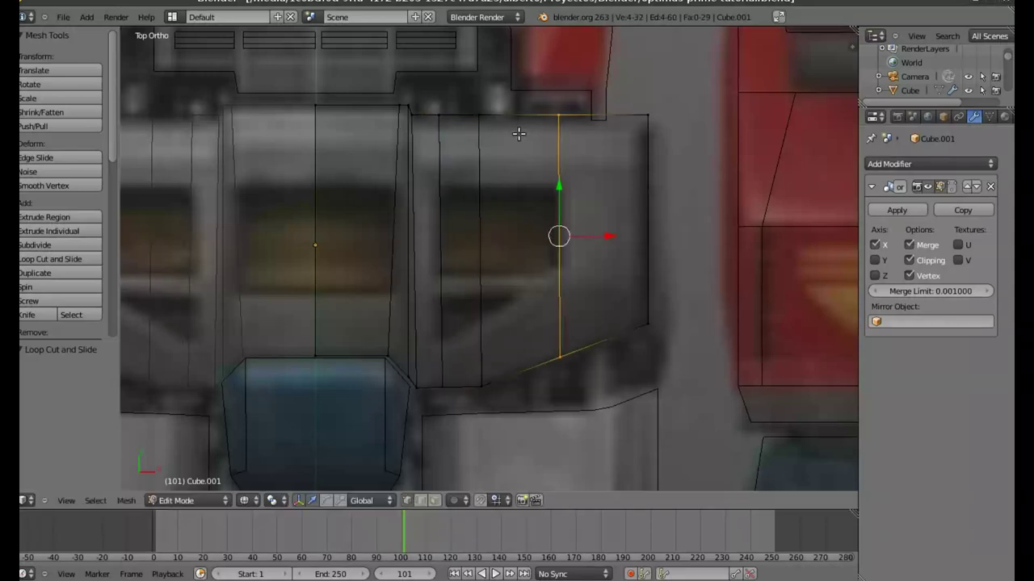
pyautogui.hotkey('ctrl', 'r')
pyautogui.click(504, 178)
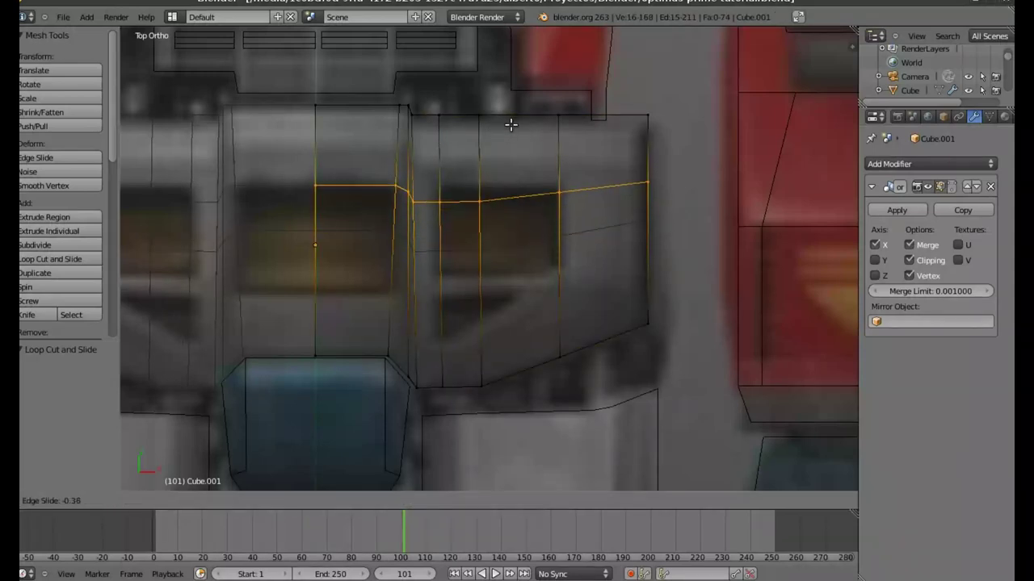
pyautogui.click(521, 115)
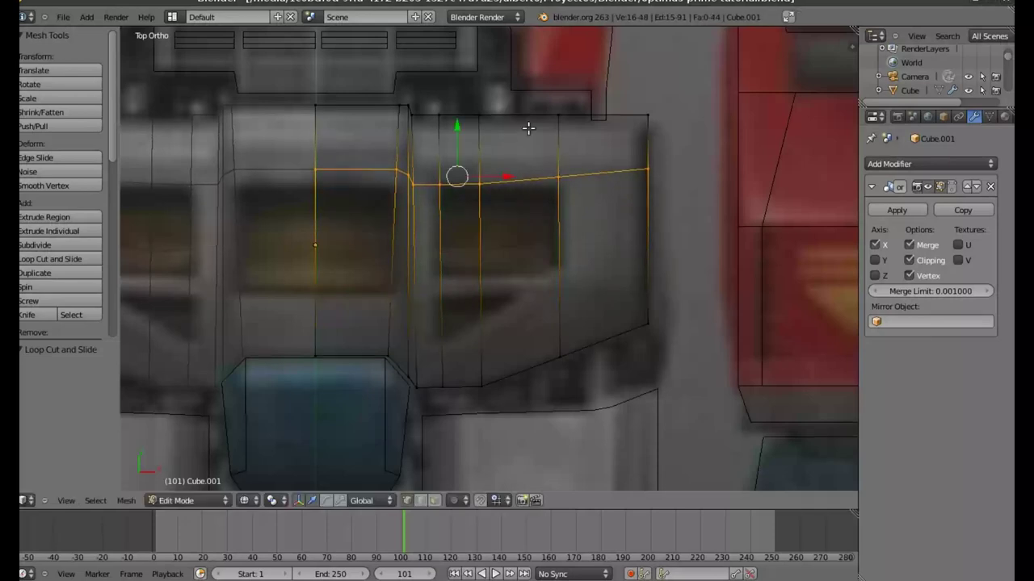
# Move one vertex of the new loop down to match the reference outline
pyautogui.rightClick(557, 173)
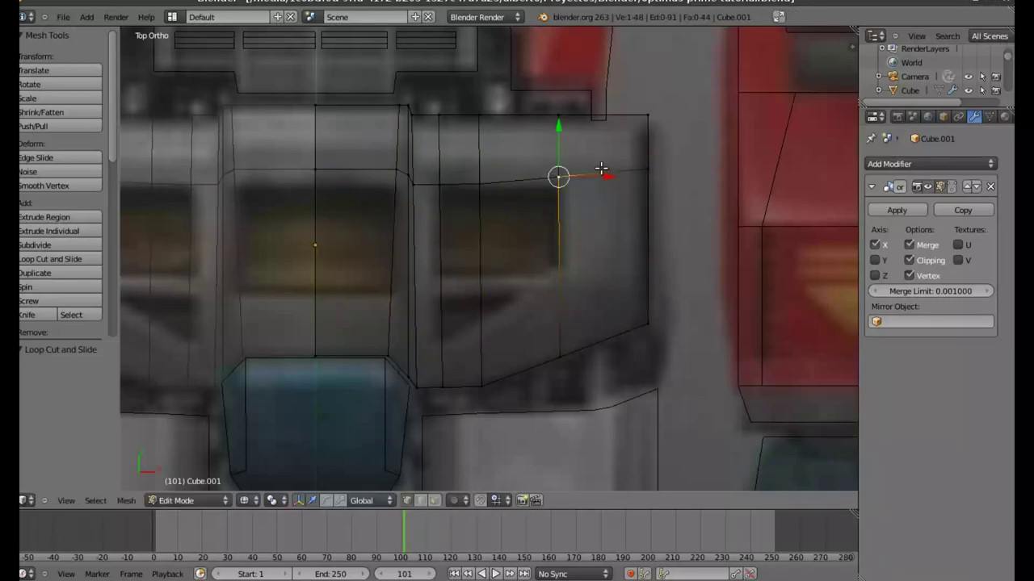
pyautogui.moveTo(548, 219); pyautogui.dragTo(555, 225, button='middle')
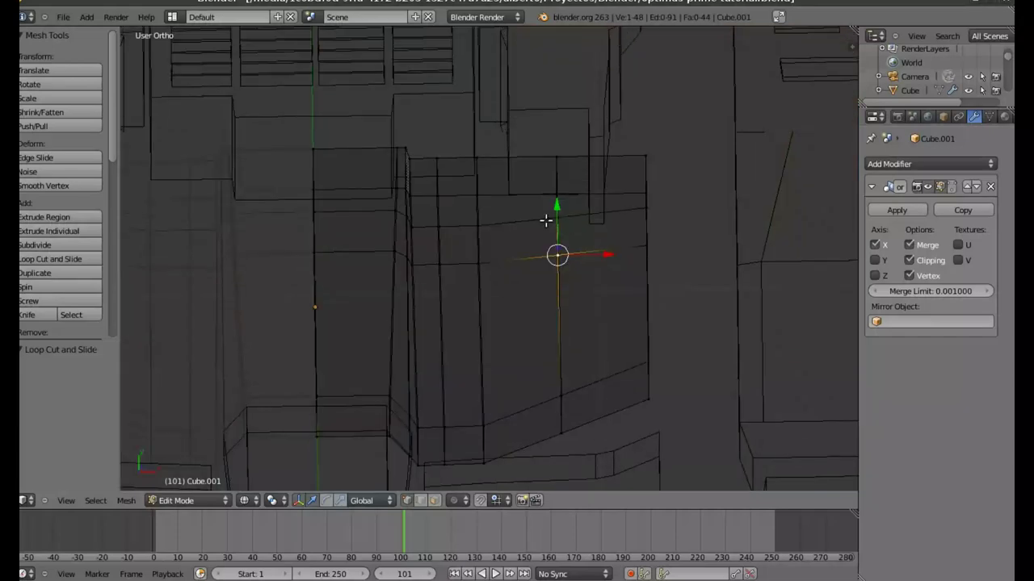
pyautogui.moveTo(568, 265)
pyautogui.mouseDown(button='middle')
pyautogui.moveTo(549, 272)
pyautogui.moveTo(553, 197)
pyautogui.mouseUp(button='middle')
pyautogui.press('KP_7')
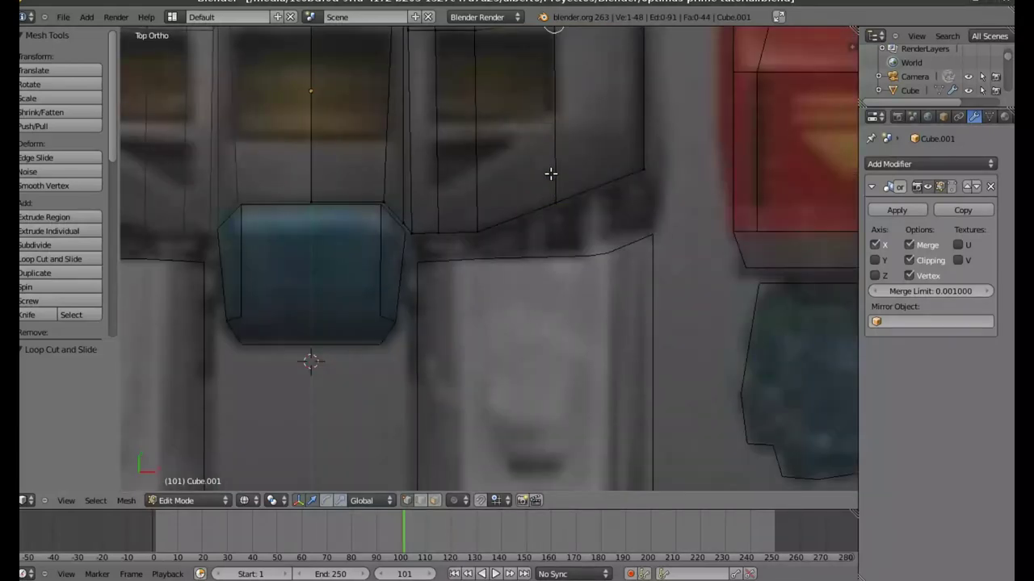
pyautogui.keyDown('shift'); pyautogui.moveTo(487, 122); pyautogui.dragTo(497, 365, button='middle'); pyautogui.keyUp('shift')
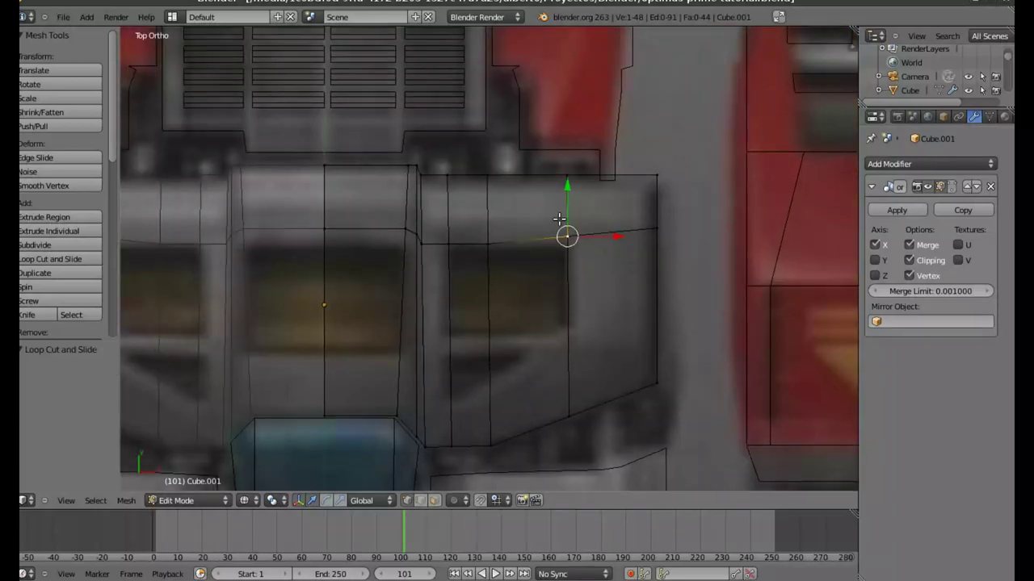
pyautogui.moveTo(570, 194); pyautogui.dragTo(569, 202)
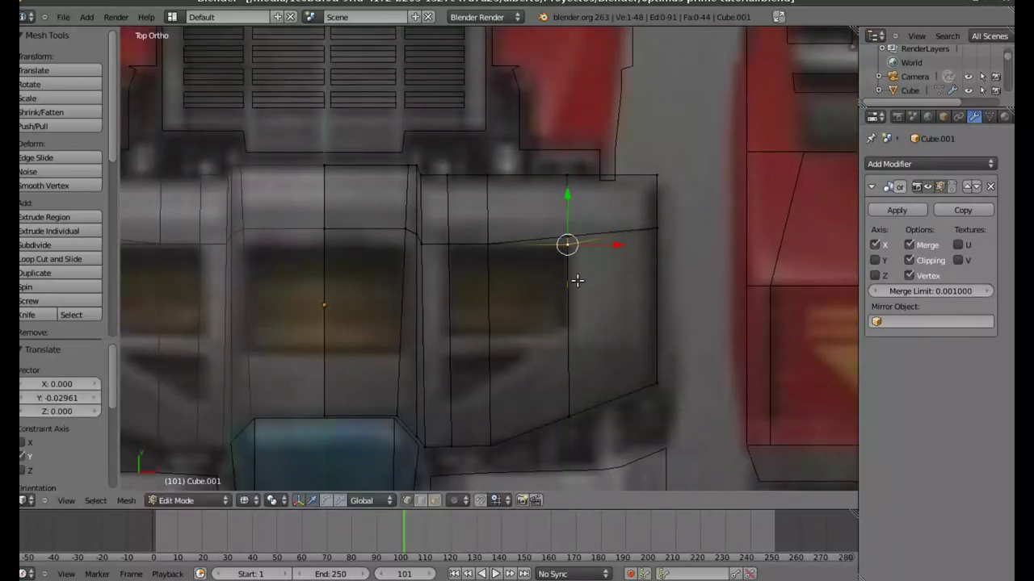
pyautogui.moveTo(563, 282)
pyautogui.mouseDown(button='middle')
pyautogui.moveTo(563, 227)
pyautogui.moveTo(556, 330)
pyautogui.moveTo(530, 345)
pyautogui.moveTo(558, 335)
pyautogui.mouseUp(button='middle')
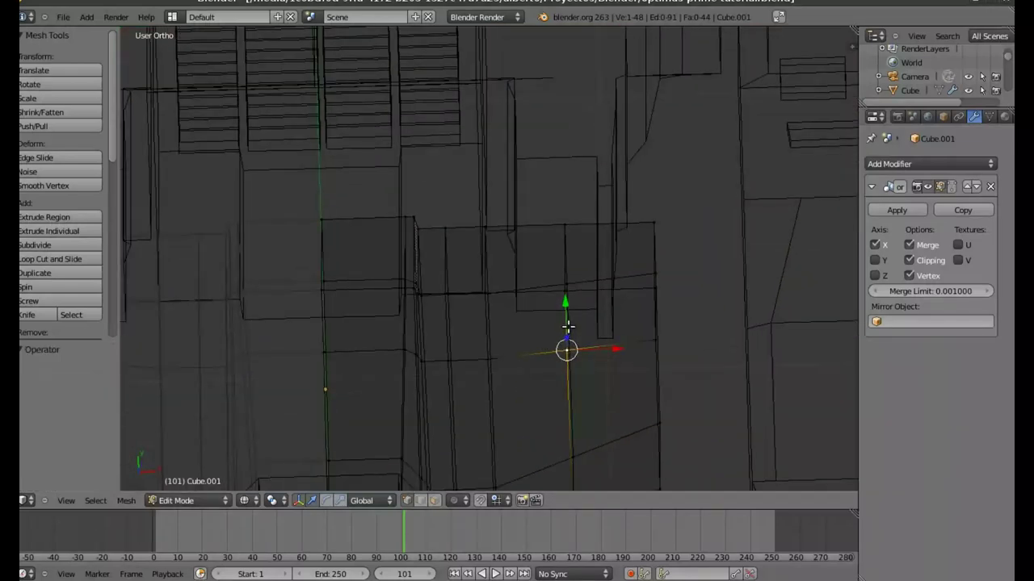
pyautogui.press('KP_7')
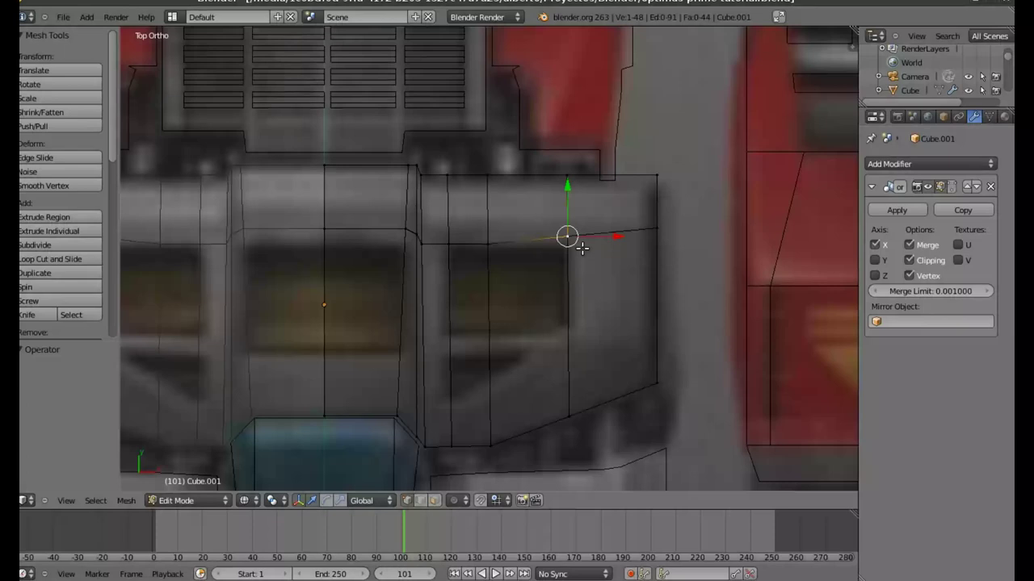
# Nudge two waist vertices down along Y to follow the reference
pyautogui.keyDown('shift'); pyautogui.rightClick(567, 233); pyautogui.keyUp('shift')
pyautogui.press('g')
pyautogui.press('y')
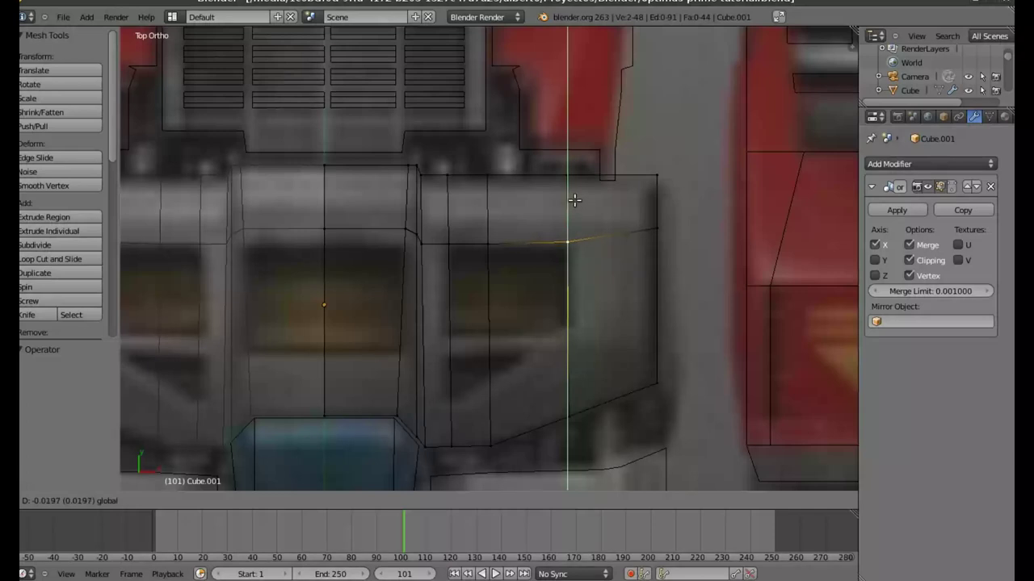
pyautogui.click(575, 203)
pyautogui.press('g')
pyautogui.press('y')
pyautogui.click(568, 207)
pyautogui.press('g')
pyautogui.press('y')
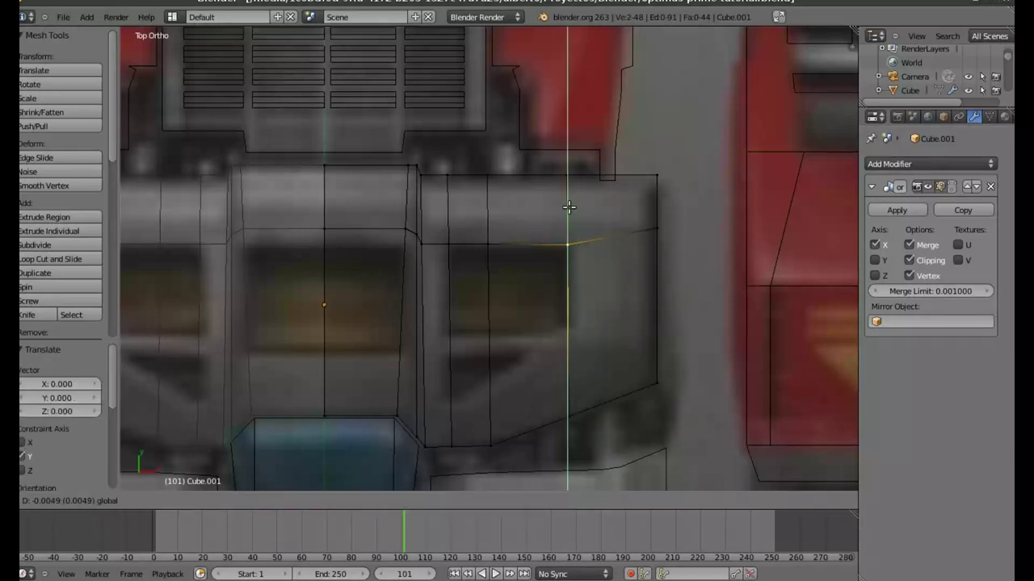
pyautogui.click(571, 207)
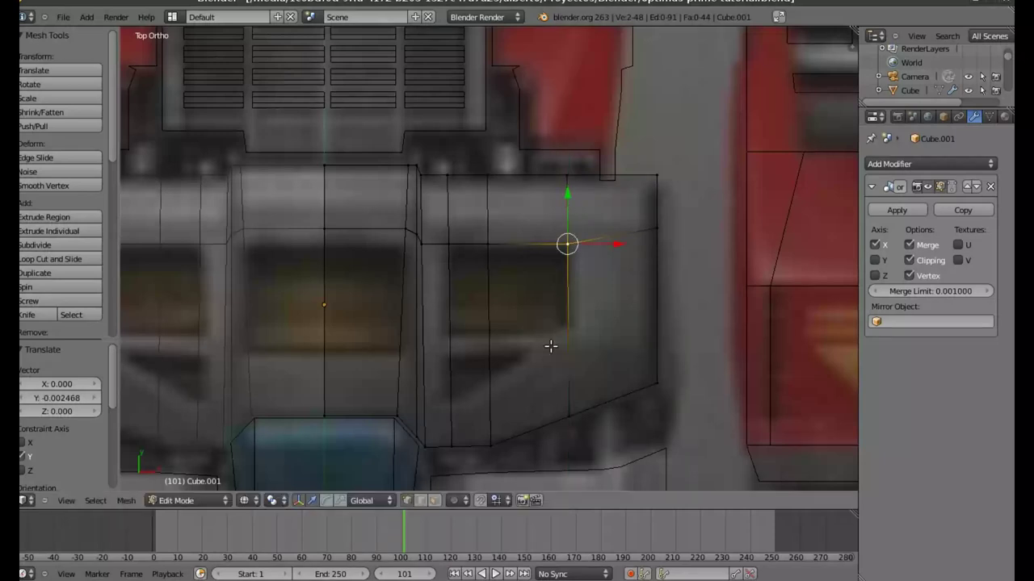
# Add another horizontal edge loop across the waist, slightly higher up
pyautogui.keyDown('shift'); pyautogui.moveTo(525, 355); pyautogui.dragTo(533, 318, button='middle'); pyautogui.keyUp('shift')
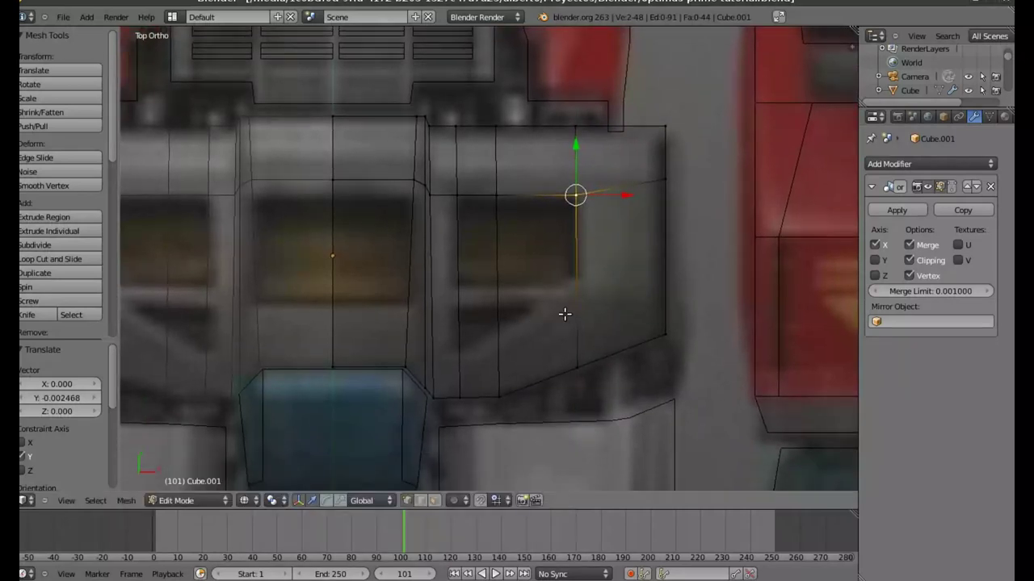
pyautogui.hotkey('ctrl', 'r')
pyautogui.click(563, 311)
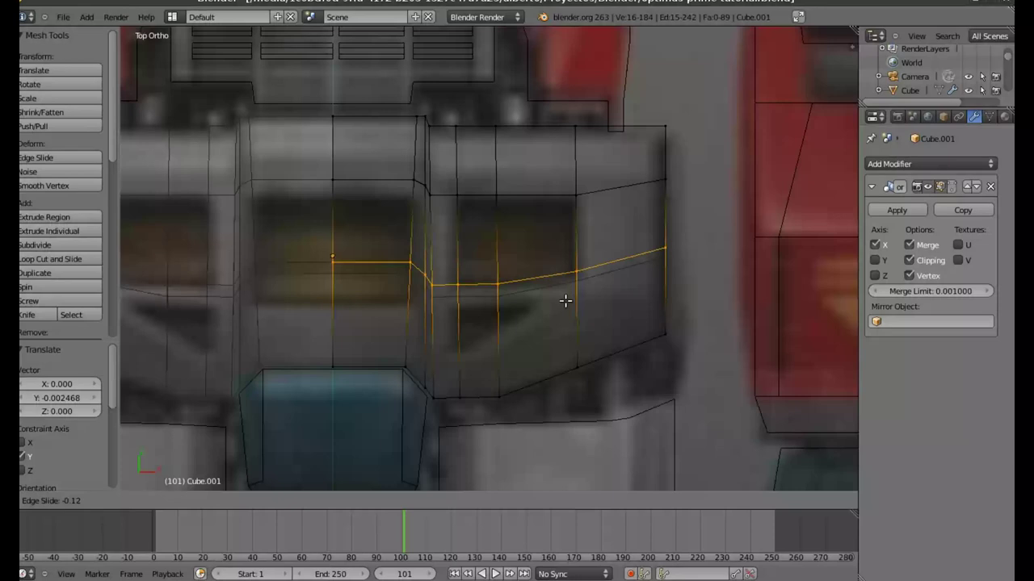
pyautogui.click(567, 302)
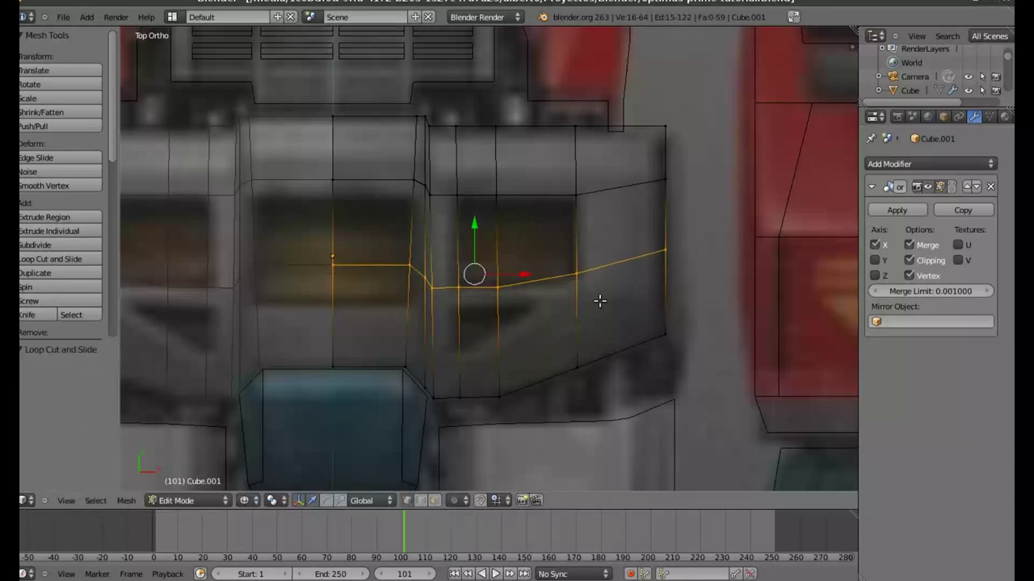
# Lower the right-edge vertex and box-select the edges around the left window panel
pyautogui.press('a')
pyautogui.press('b')
pyautogui.moveTo(556, 258); pyautogui.dragTo(588, 282)
pyautogui.moveTo(578, 233); pyautogui.dragTo(579, 239)
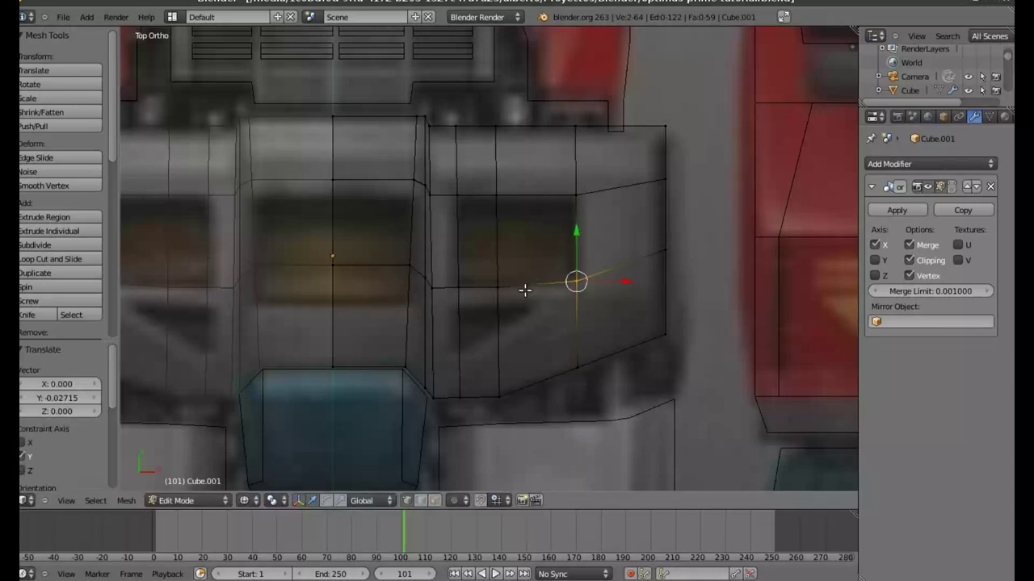
pyautogui.press('a')
pyautogui.press('b')
pyautogui.moveTo(530, 313)
pyautogui.mouseDown()
pyautogui.moveTo(445, 276)
pyautogui.moveTo(477, 260)
pyautogui.mouseUp()
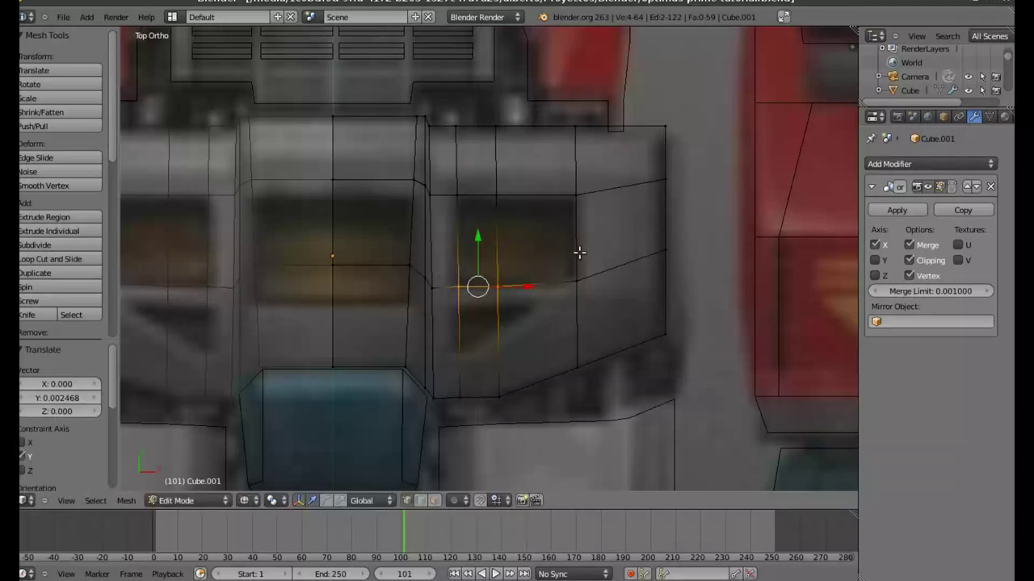
pyautogui.press('Tab')
pyautogui.press('Tab')
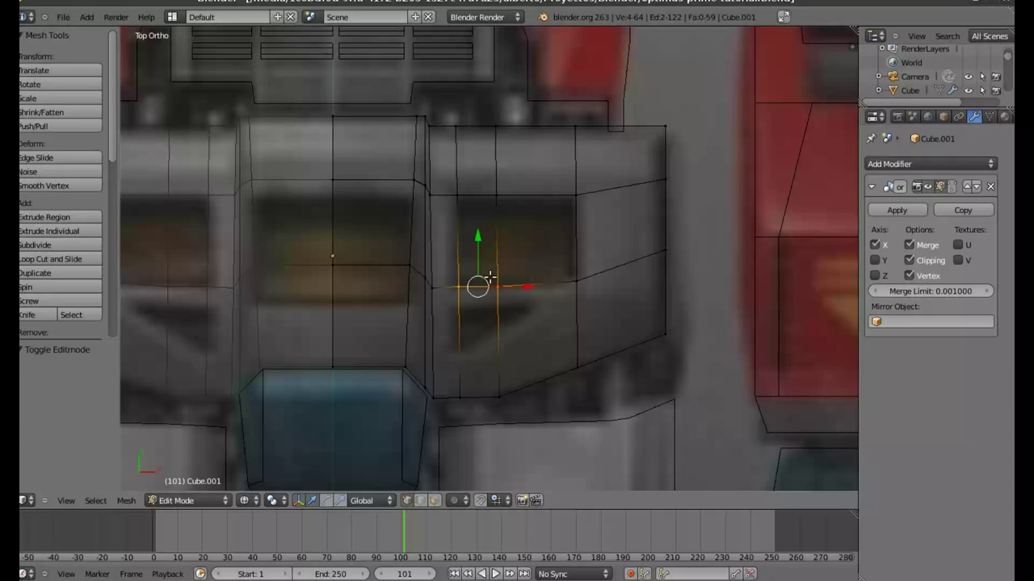
# Extrude the two right chest-panel faces slightly inward
pyautogui.click(434, 501)
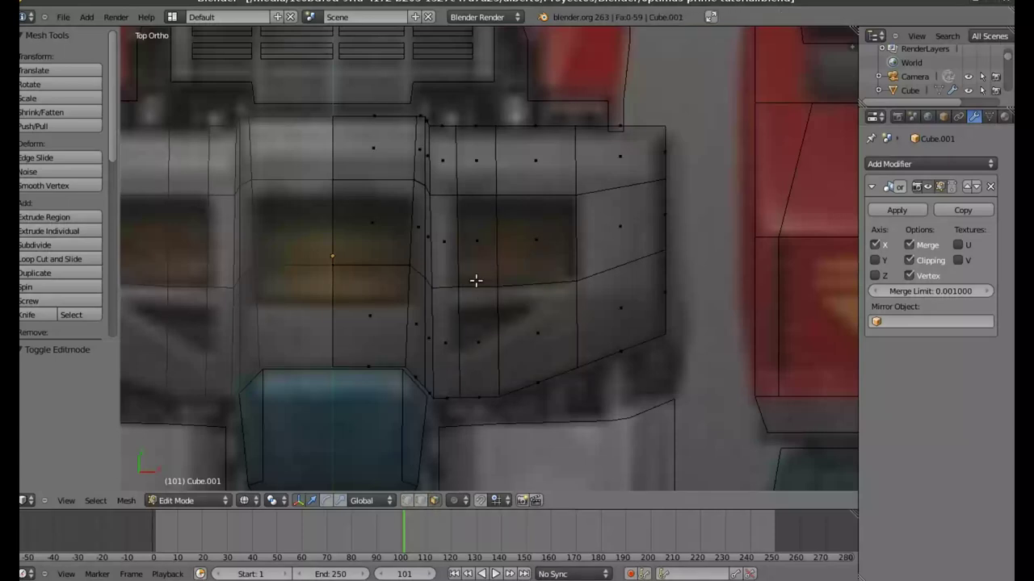
pyautogui.rightClick(479, 235)
pyautogui.keyDown('shift'); pyautogui.rightClick(541, 215); pyautogui.keyUp('shift')
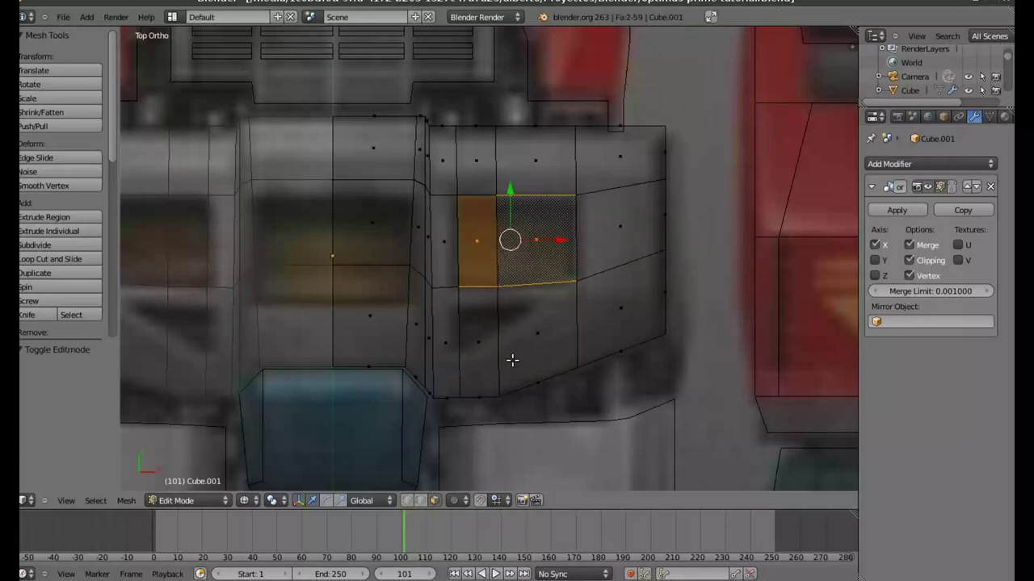
pyautogui.moveTo(512, 367); pyautogui.dragTo(512, 315, button='middle')
pyautogui.moveTo(508, 430); pyautogui.dragTo(530, 391, button='middle')
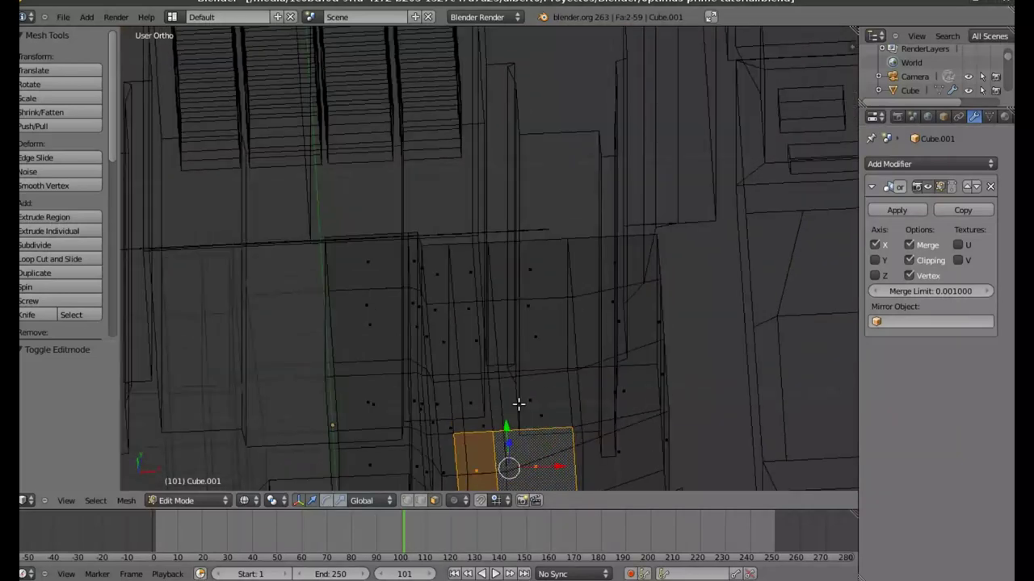
pyautogui.press('a')
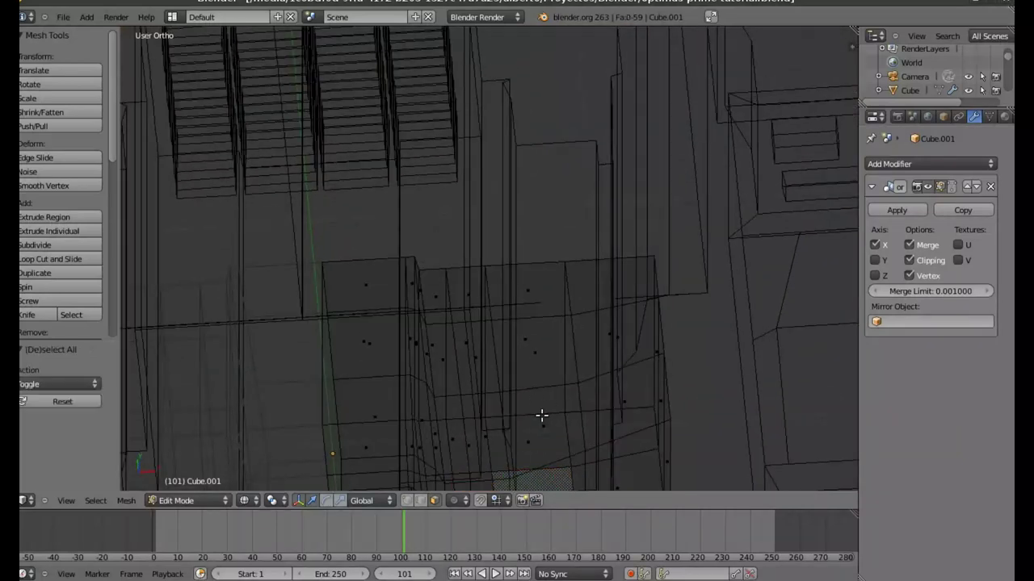
pyautogui.press('KP_7')
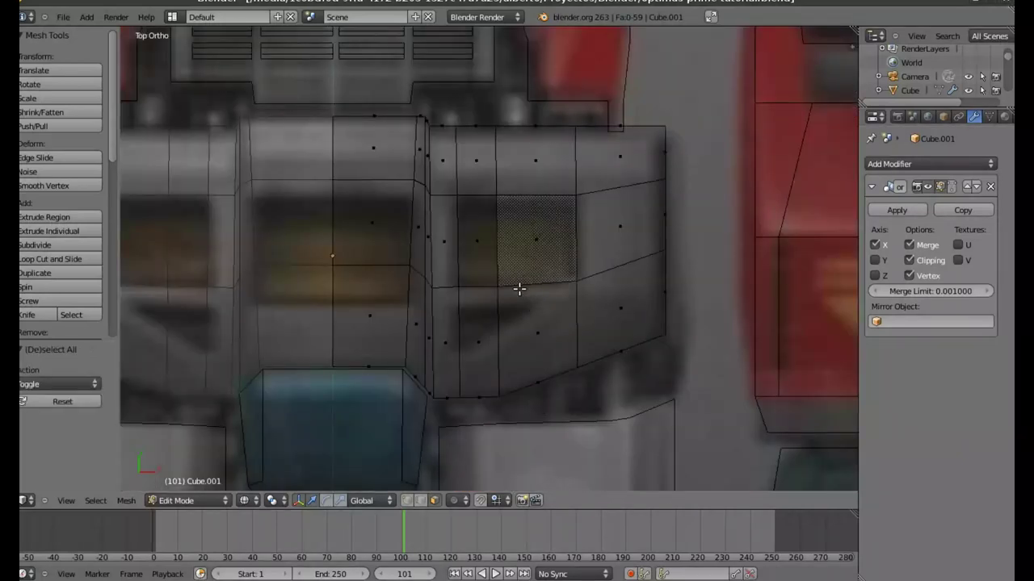
pyautogui.rightClick(477, 239)
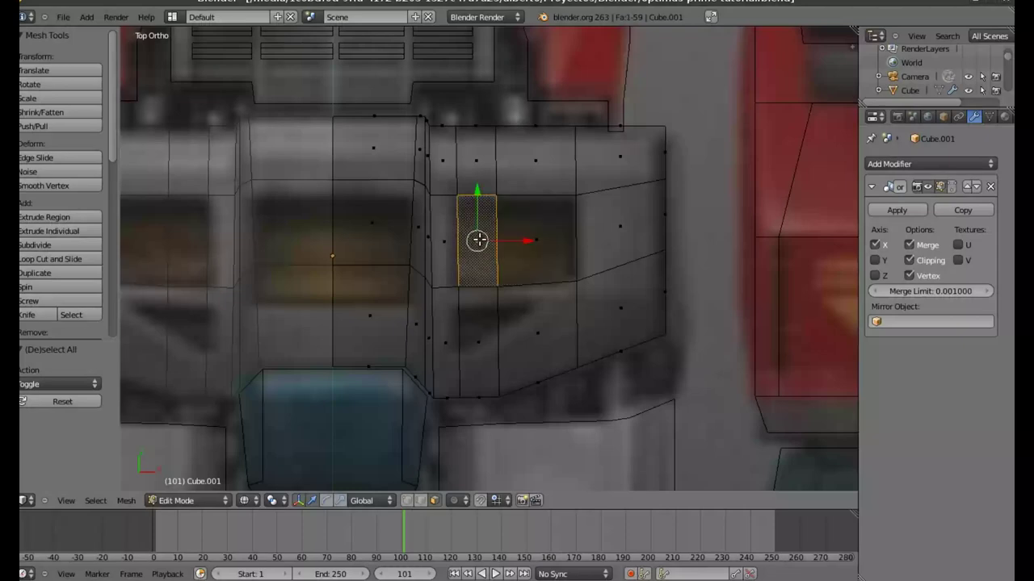
pyautogui.keyDown('shift'); pyautogui.rightClick(536, 239); pyautogui.keyUp('shift')
pyautogui.moveTo(495, 343); pyautogui.dragTo(491, 286, button='middle')
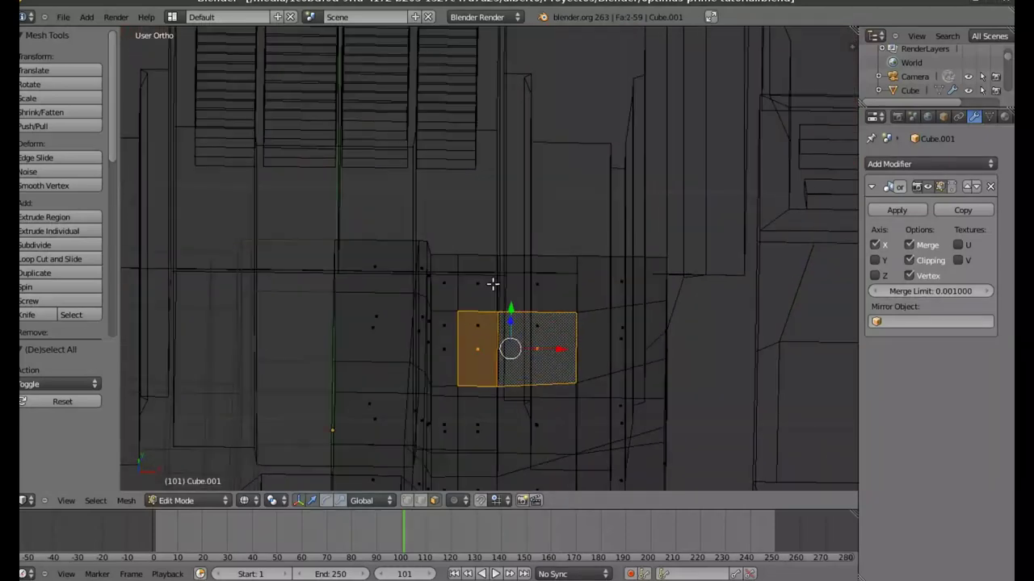
pyautogui.press('e')
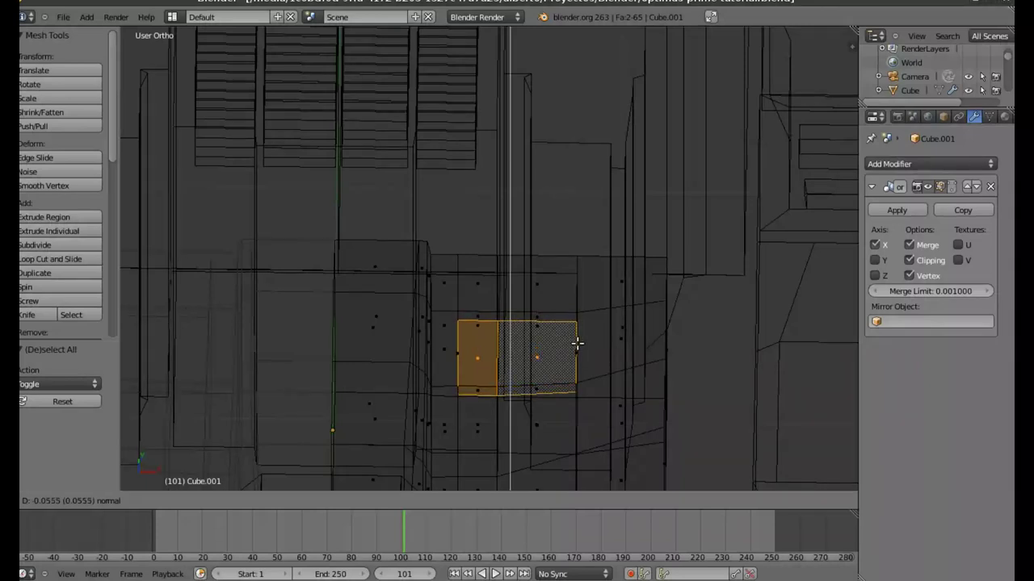
pyautogui.click(577, 344)
# Add a horizontal edge loop across the centre of the chest
pyautogui.press('KP_7')
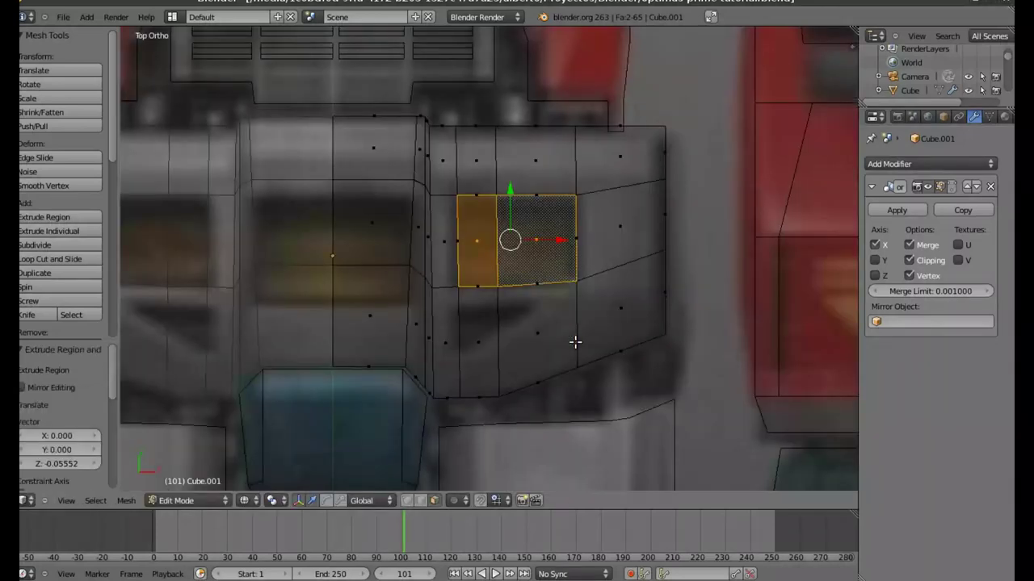
pyautogui.keyDown('shift'); pyautogui.moveTo(361, 259); pyautogui.dragTo(473, 259, button='middle'); pyautogui.keyUp('shift')
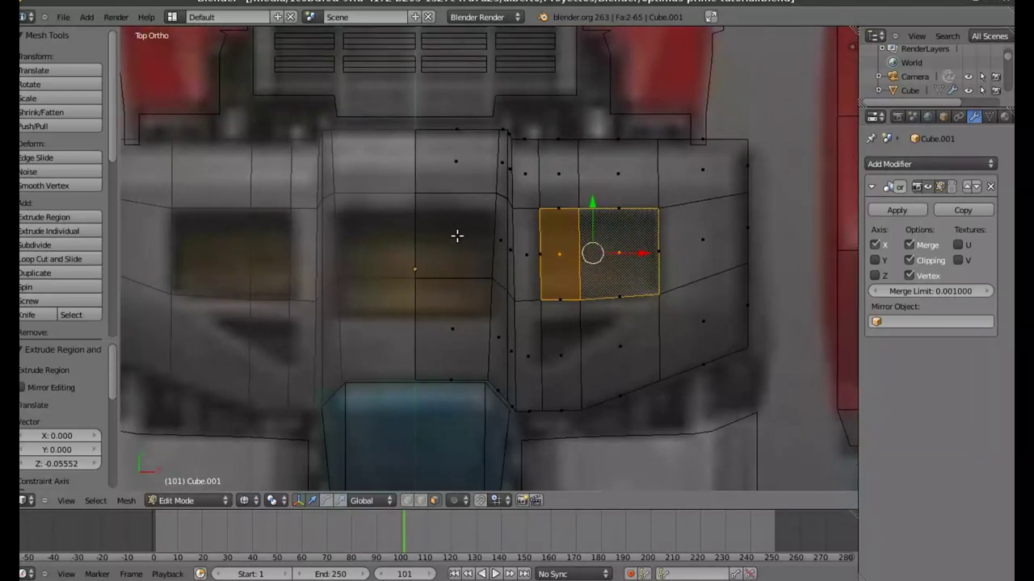
pyautogui.rightClick(457, 235)
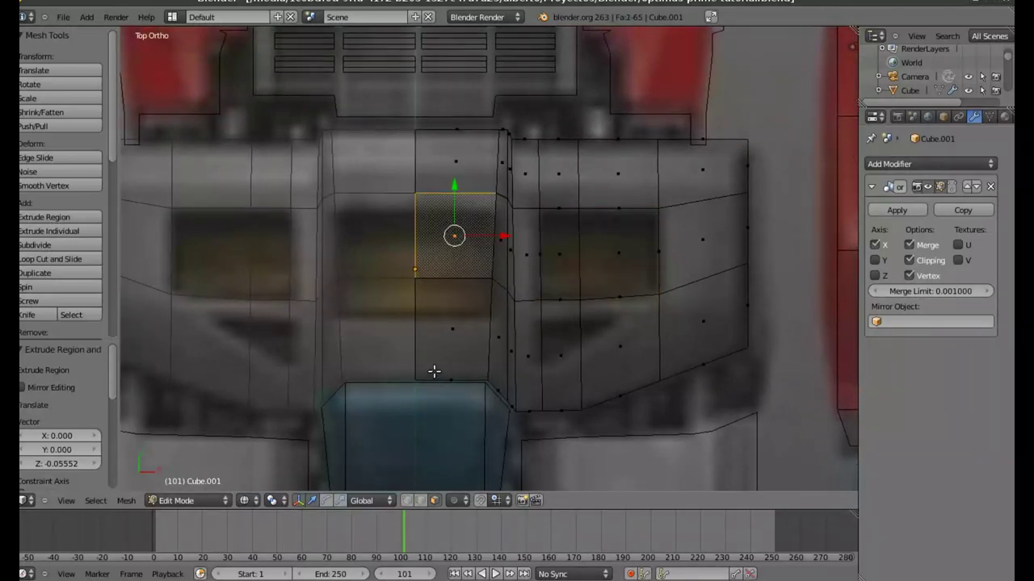
pyautogui.hotkey('ctrl', 'r')
pyautogui.click(464, 328)
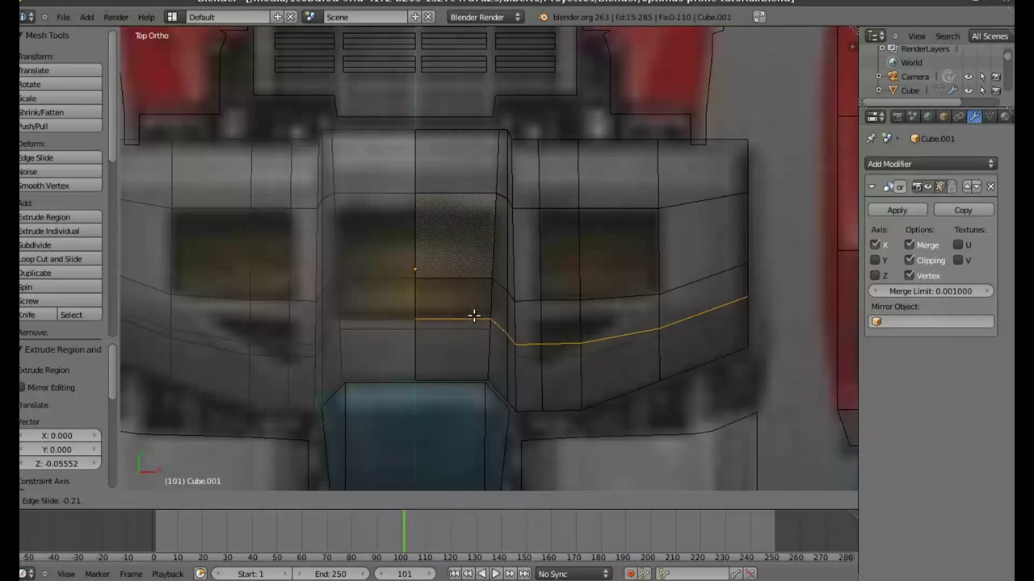
pyautogui.click(477, 316)
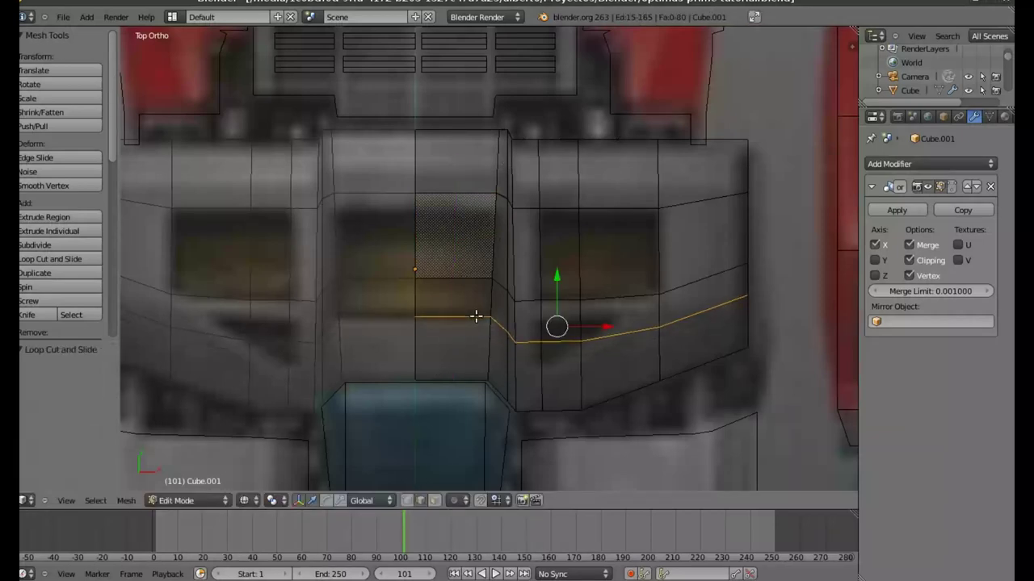
# Select the centre chest strip faces in face mode
pyautogui.click(434, 501)
pyautogui.rightClick(454, 235)
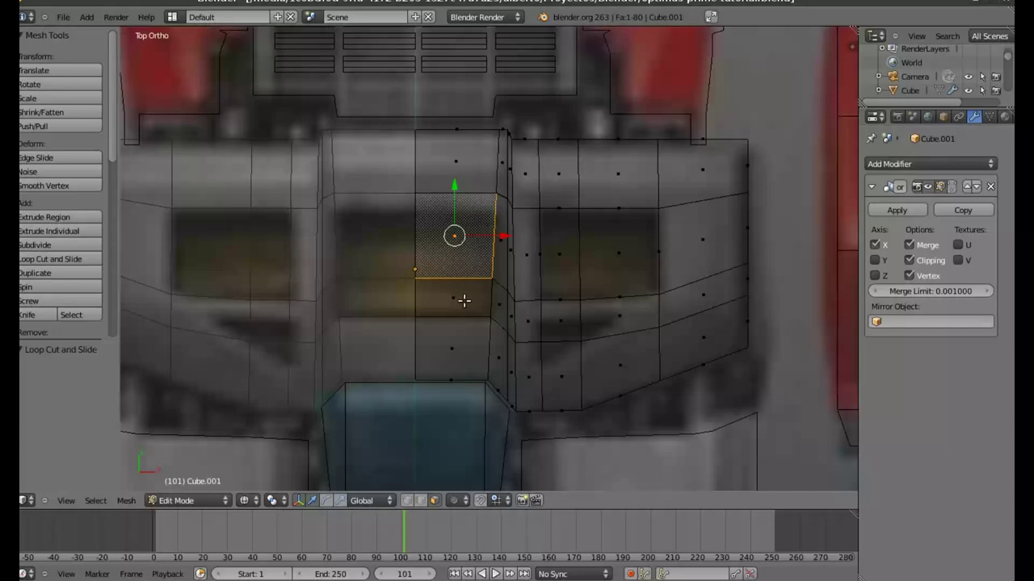
pyautogui.keyDown('shift'); pyautogui.rightClick(458, 300); pyautogui.keyUp('shift')
pyautogui.moveTo(455, 316)
pyautogui.mouseDown(button='middle')
pyautogui.moveTo(459, 269)
pyautogui.moveTo(456, 285)
pyautogui.mouseUp(button='middle')
pyautogui.keyDown('shift'); pyautogui.rightClick(455, 285); pyautogui.keyUp('shift')
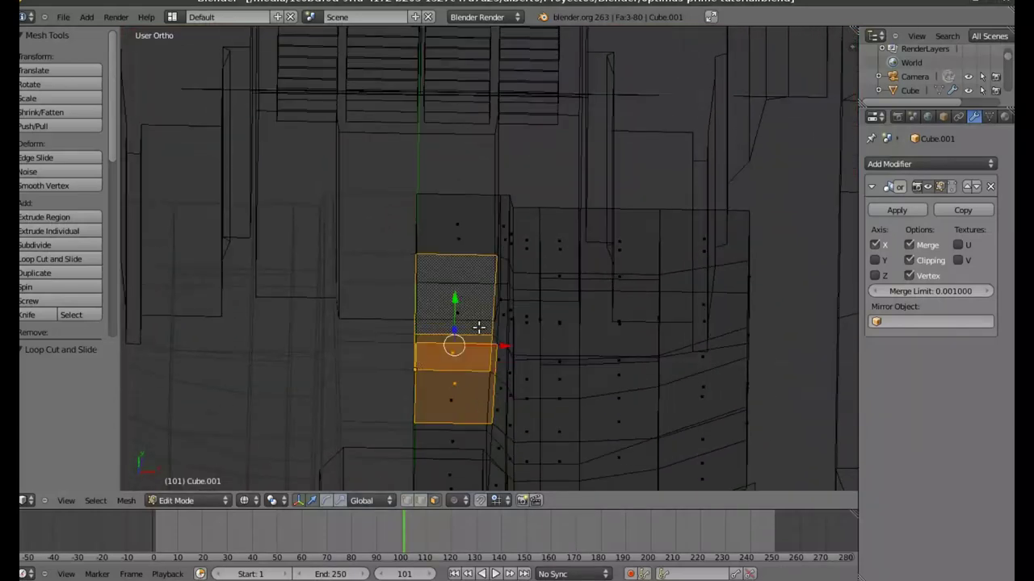
pyautogui.keyDown('shift'); pyautogui.rightClick(468, 399); pyautogui.keyUp('shift')
pyautogui.moveTo(468, 394)
pyautogui.mouseDown(button='middle')
pyautogui.moveTo(487, 336)
pyautogui.moveTo(459, 311)
pyautogui.mouseUp(button='middle')
pyautogui.keyDown('shift'); pyautogui.rightClick(457, 363); pyautogui.keyUp('shift')
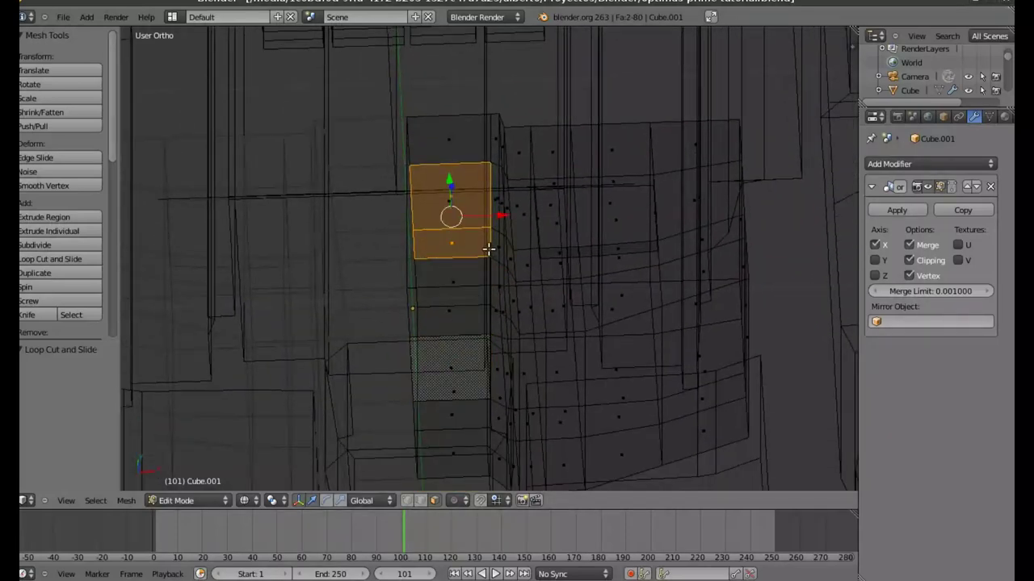
# Extrude the centre strip faces down along Z to sink them
pyautogui.press('KP_7')
pyautogui.moveTo(480, 169)
pyautogui.keyDown('shift'); pyautogui.mouseDown(button='middle')
pyautogui.moveTo(464, 295)
pyautogui.moveTo(488, 241)
pyautogui.mouseUp(button='middle'); pyautogui.keyUp('shift')
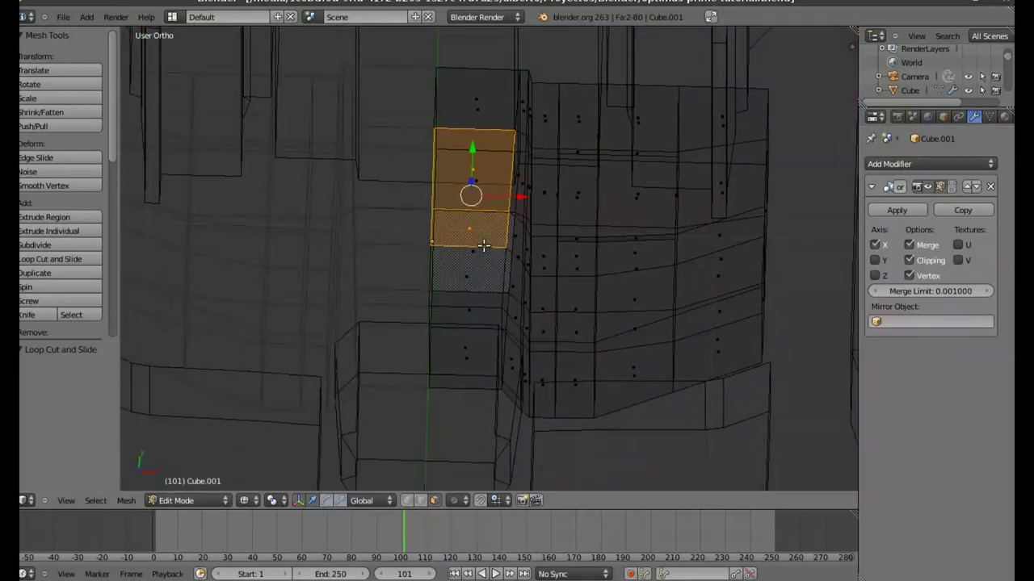
pyautogui.press('e')
pyautogui.press('z')
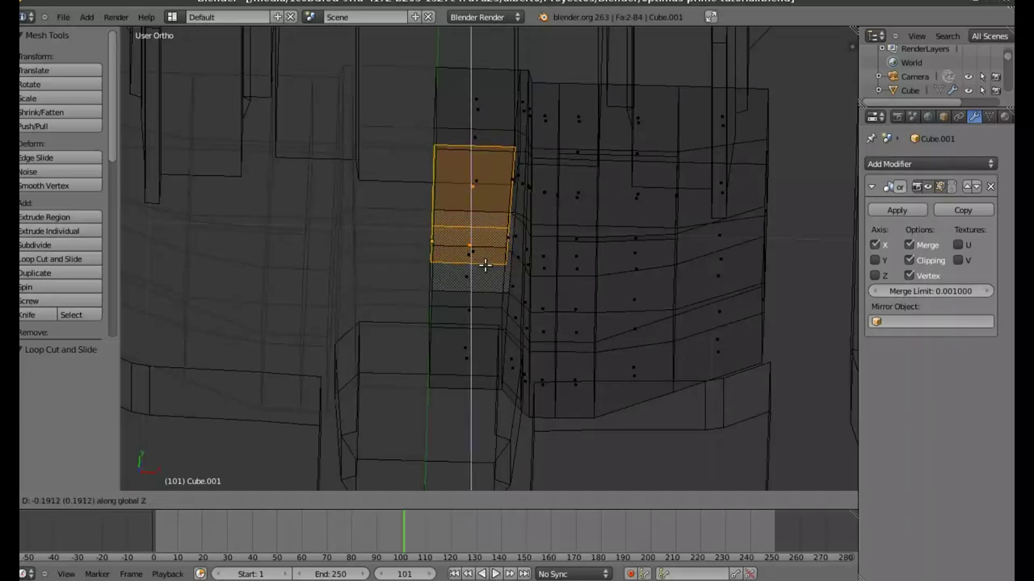
pyautogui.click(485, 269)
pyautogui.press('KP_7')
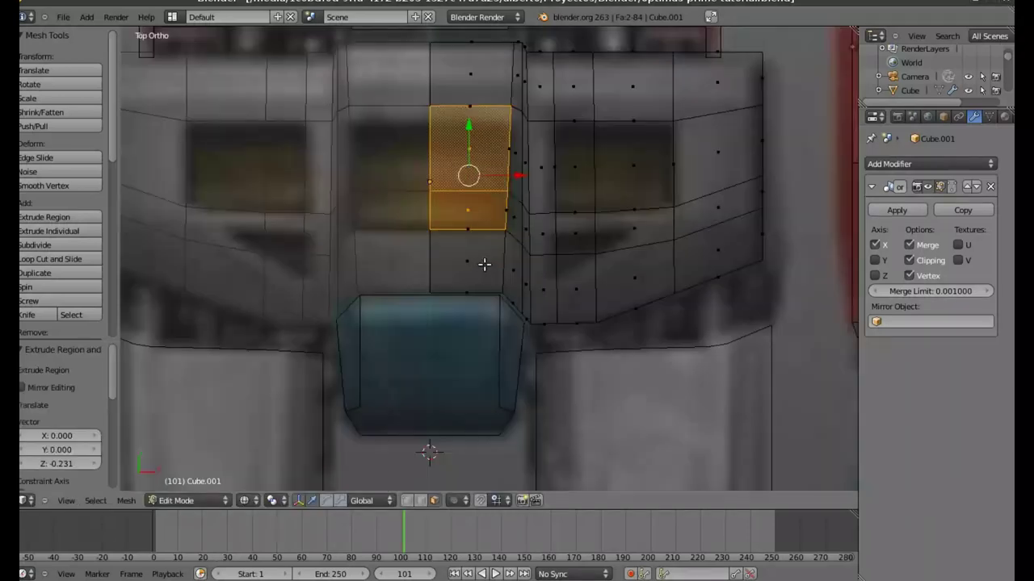
# Move the two vertices atop the centre strip slightly down along Y
pyautogui.click(407, 501)
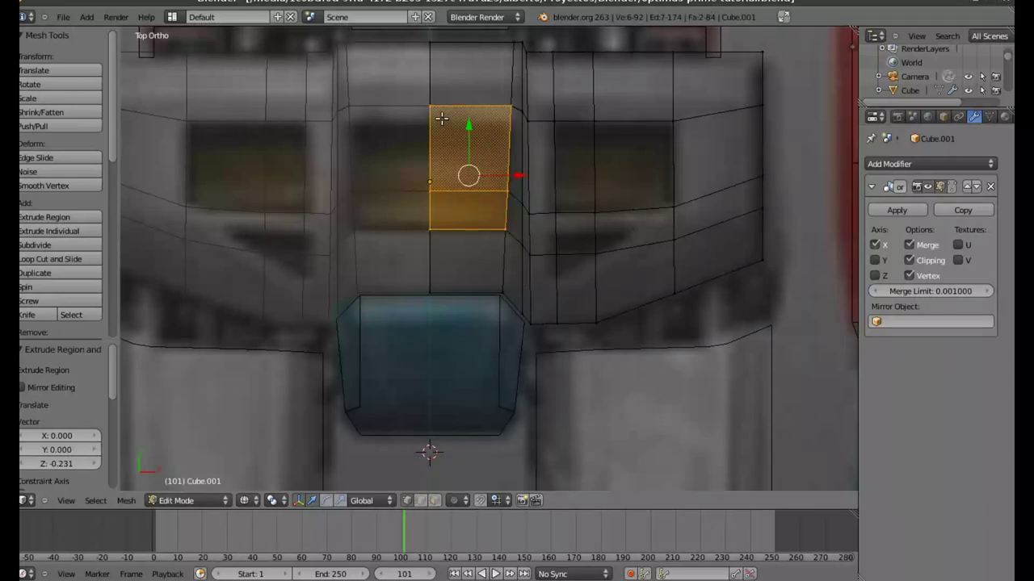
pyautogui.press('a')
pyautogui.press('b')
pyautogui.moveTo(415, 100); pyautogui.dragTo(519, 111)
pyautogui.press('g')
pyautogui.press('y')
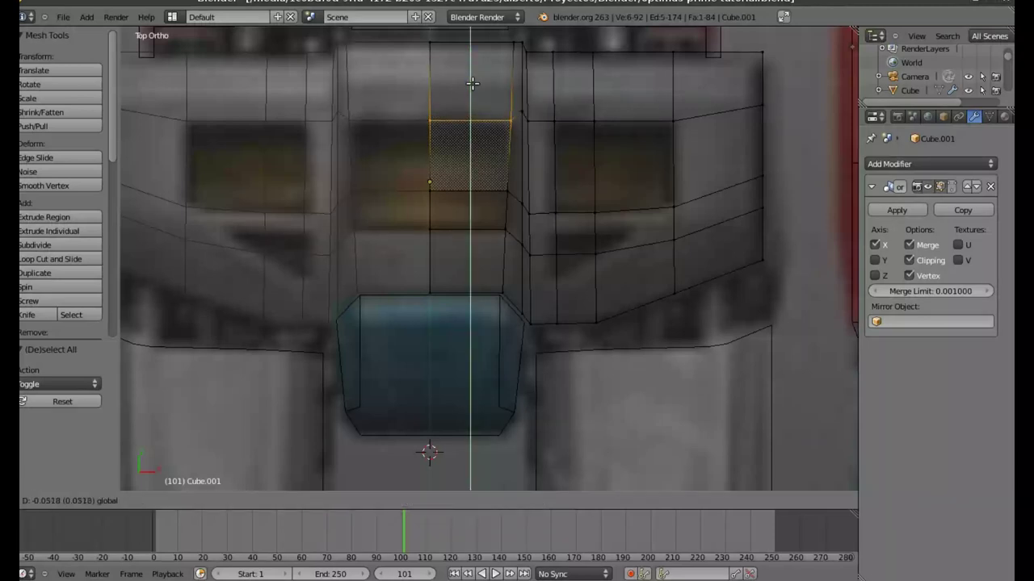
pyautogui.click(473, 84)
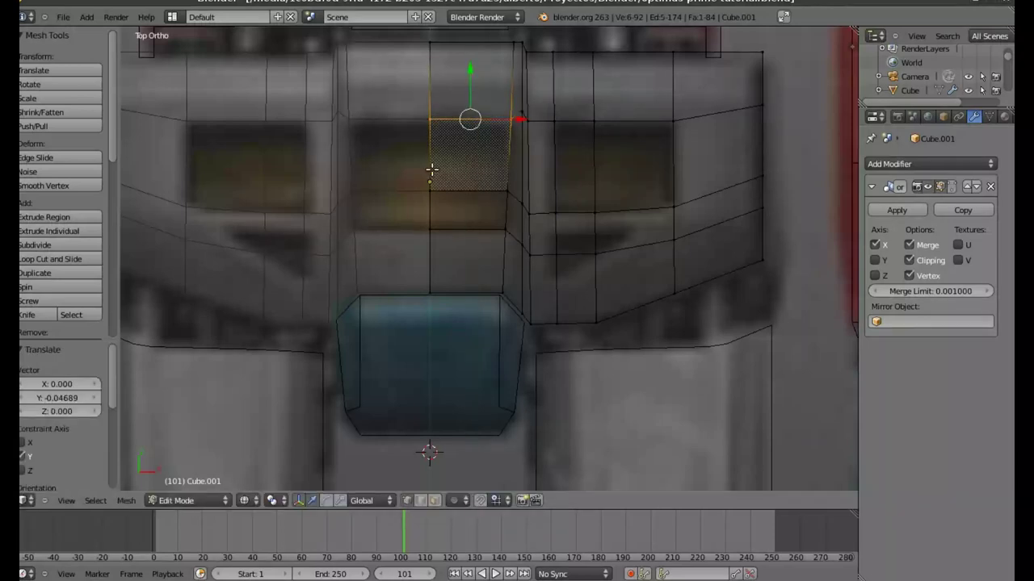
# Move a right chest-panel vertex down along Y
pyautogui.moveTo(512, 321)
pyautogui.keyDown('shift'); pyautogui.mouseDown(button='middle')
pyautogui.moveTo(486, 253)
pyautogui.moveTo(460, 252)
pyautogui.mouseUp(button='middle'); pyautogui.keyUp('shift')
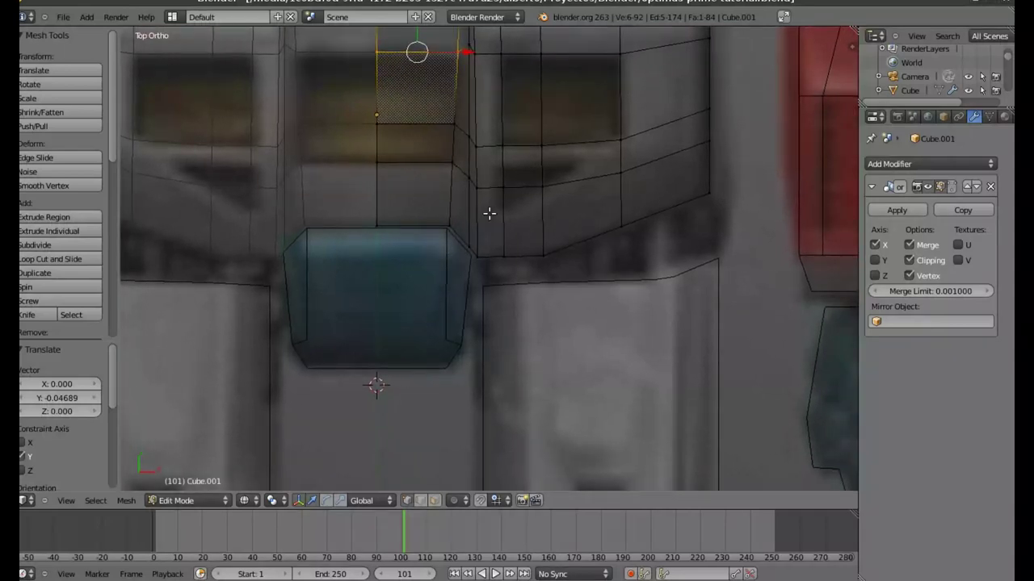
pyautogui.press('a')
pyautogui.press('b')
pyautogui.moveTo(486, 173); pyautogui.dragTo(515, 200)
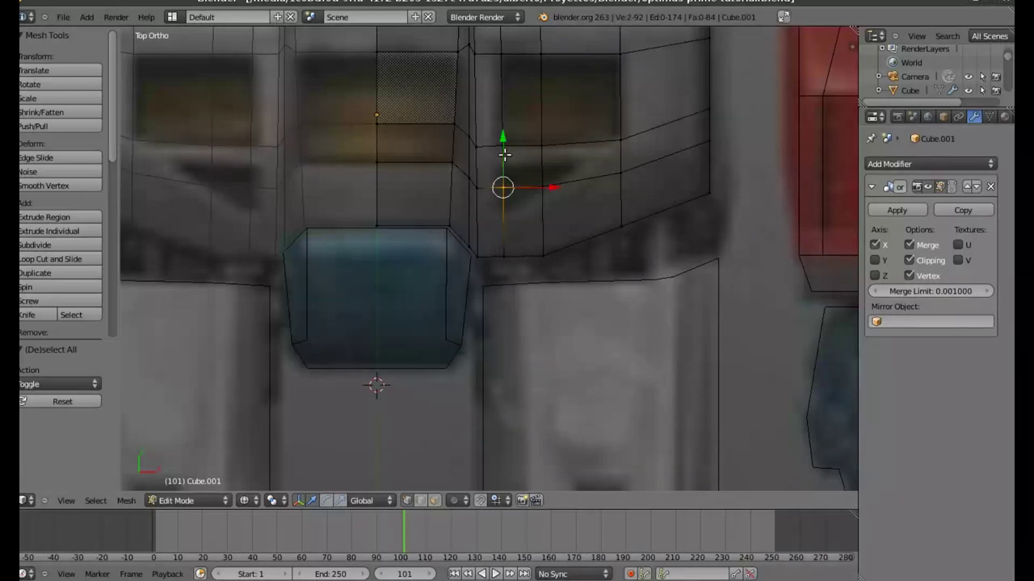
pyautogui.moveTo(503, 155)
pyautogui.mouseDown()
pyautogui.moveTo(503, 171)
pyautogui.moveTo(551, 191)
pyautogui.moveTo(548, 209)
pyautogui.mouseUp()
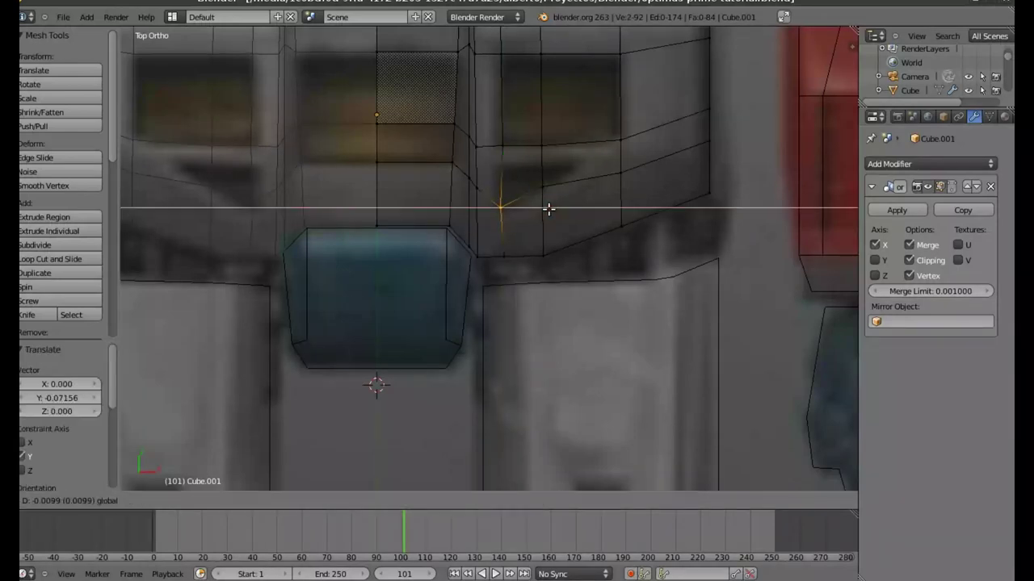
# Add a loop across the right chest panel and shift two of its vertices along Y
pyautogui.click(549, 209)
pyautogui.hotkey('ctrl', 'r')
pyautogui.click(515, 163)
pyautogui.click(517, 158)
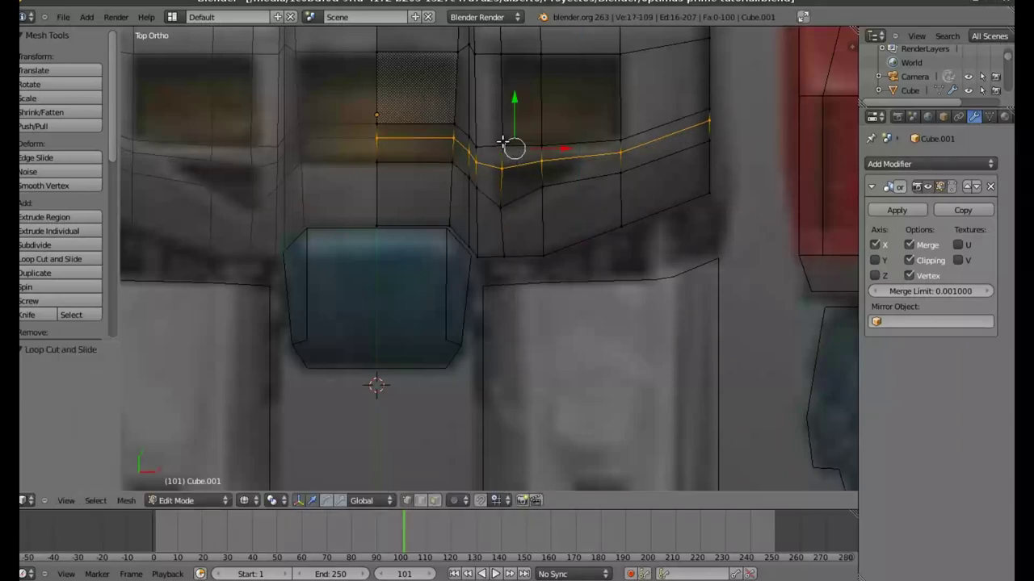
pyautogui.press('a')
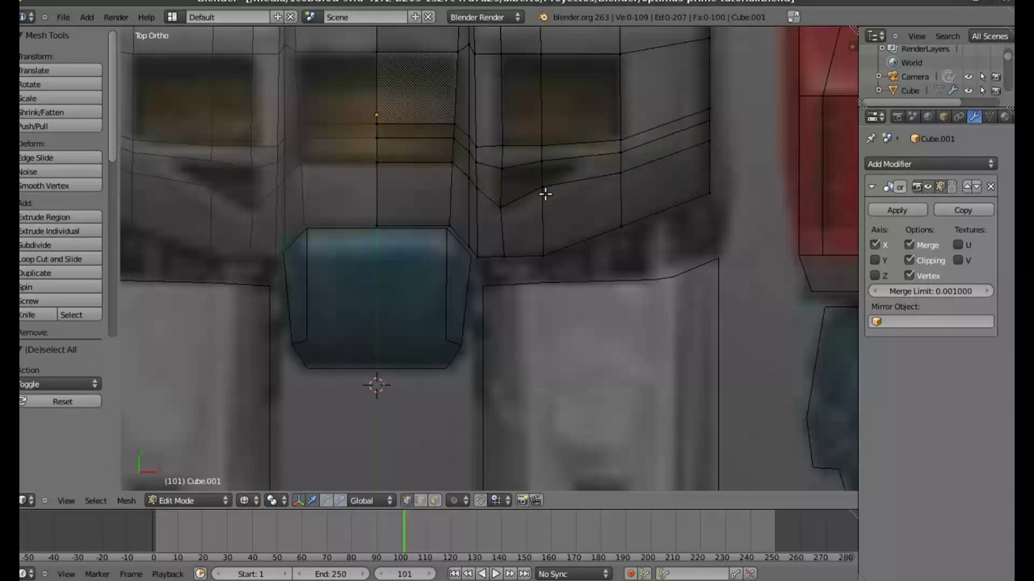
pyautogui.press('b')
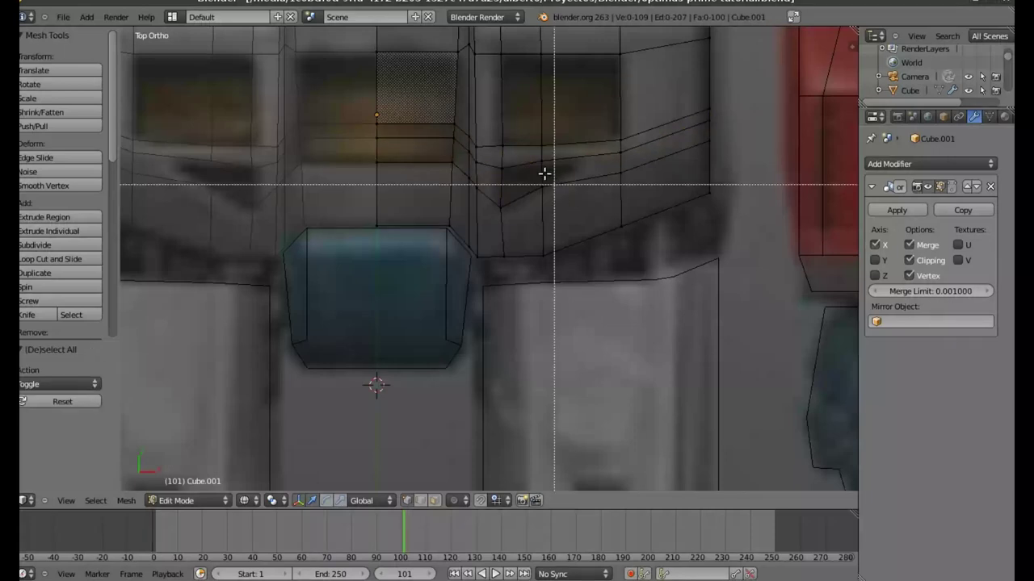
pyautogui.moveTo(528, 156); pyautogui.dragTo(554, 166)
pyautogui.moveTo(542, 129); pyautogui.dragTo(542, 130)
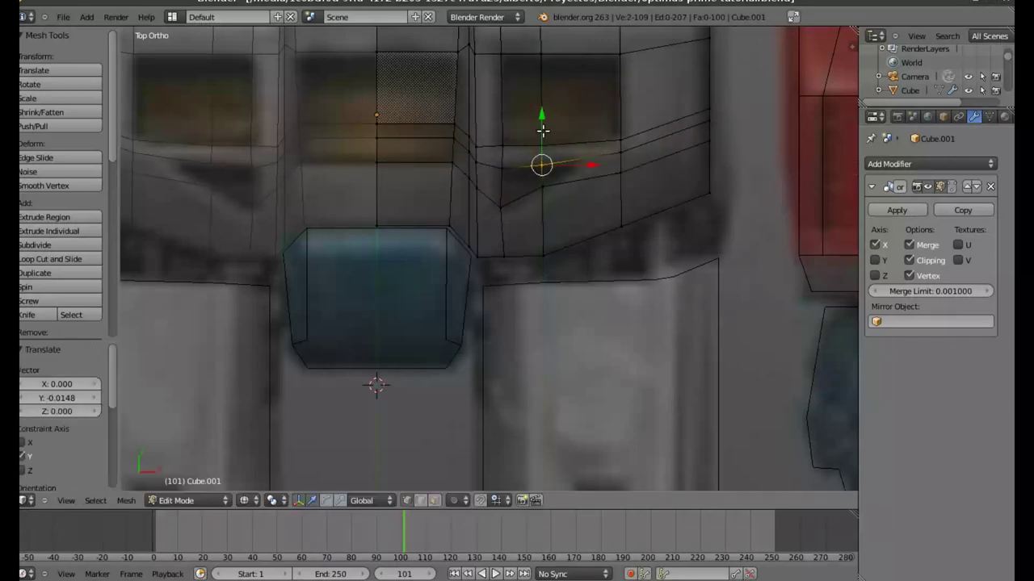
# Add a vertical loop on the right panel and raise its vertex 0.04195 along Y
pyautogui.hotkey('ctrl', 'r')
pyautogui.click(580, 191)
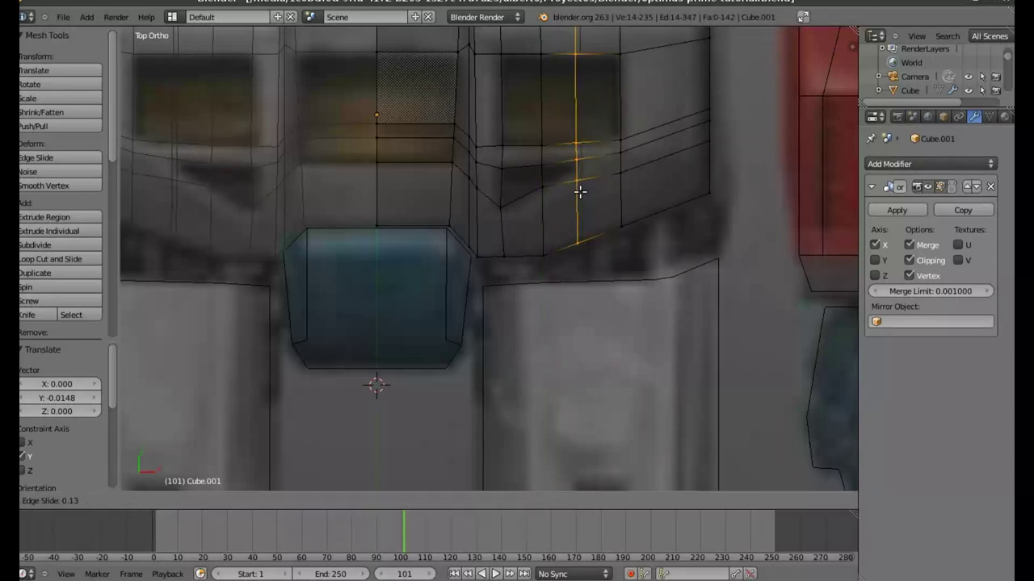
pyautogui.click(580, 191)
pyautogui.press('a')
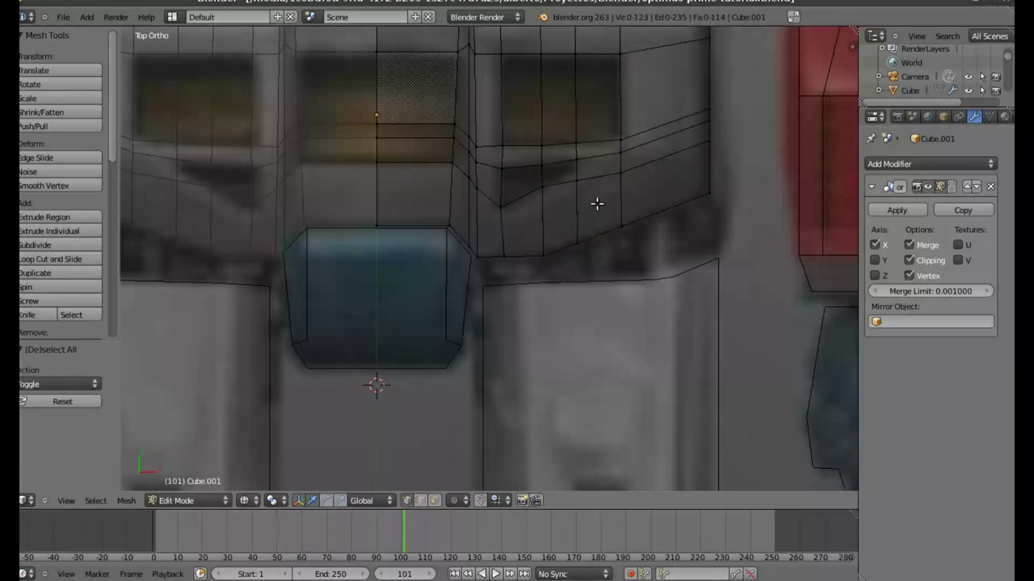
pyautogui.press('b')
pyautogui.moveTo(595, 199); pyautogui.dragTo(568, 170)
pyautogui.press('g')
pyautogui.press('y')
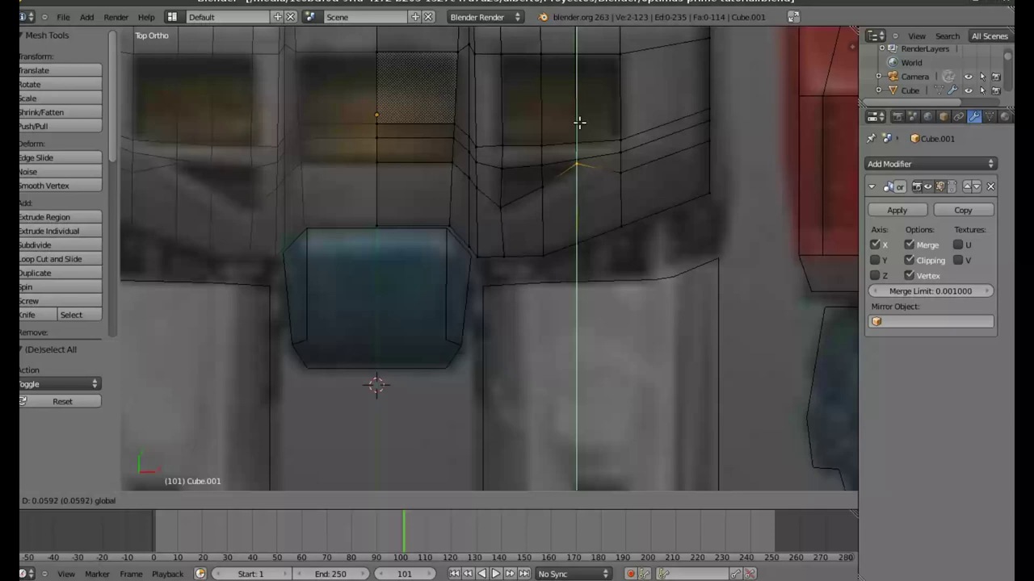
pyautogui.click(582, 123)
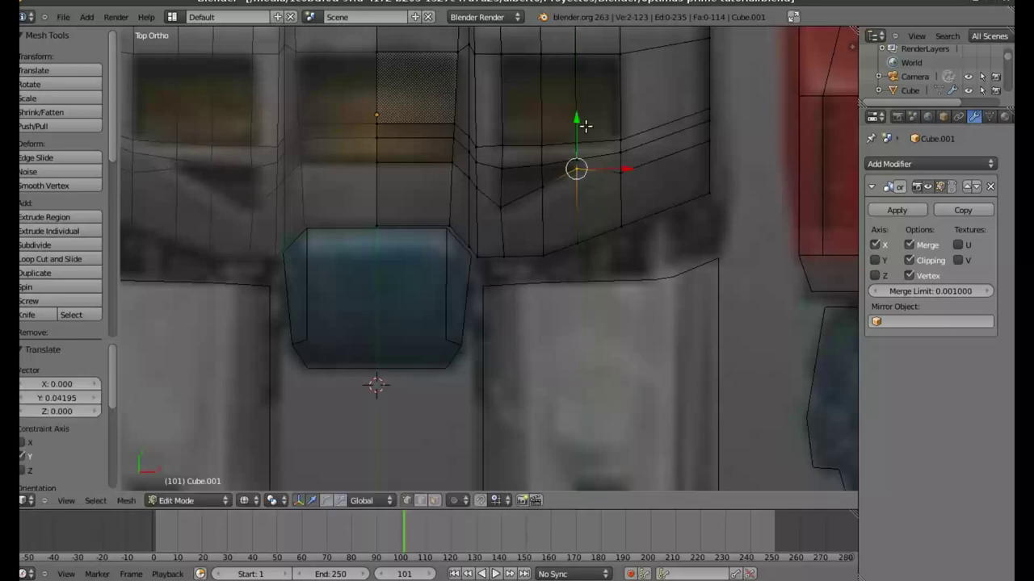
pyautogui.click(434, 501)
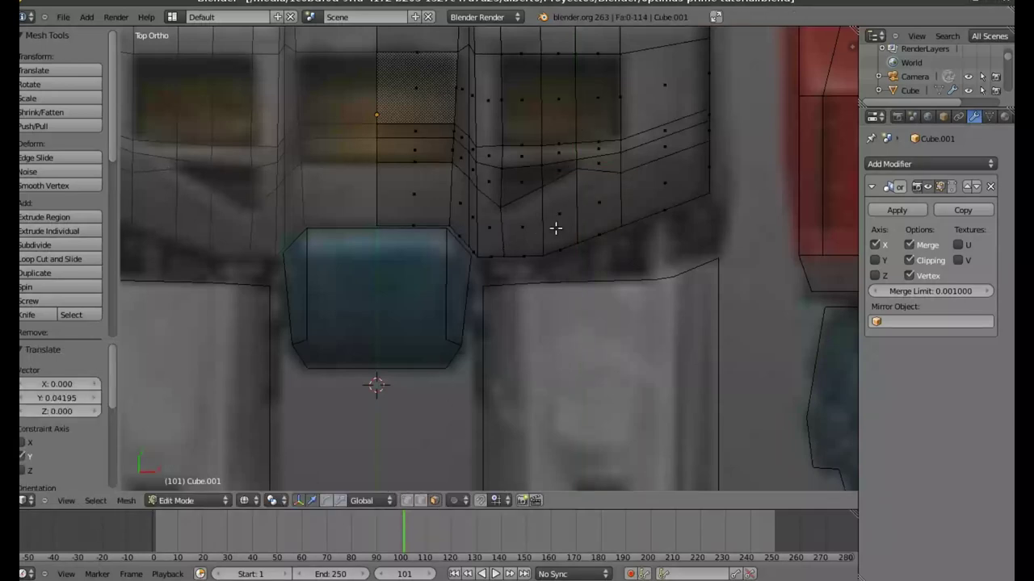
# Sink two right chest-panel faces -0.122 along Z, then return to Object Mode
pyautogui.rightClick(523, 182)
pyautogui.keyDown('shift'); pyautogui.rightClick(559, 178); pyautogui.keyUp('shift')
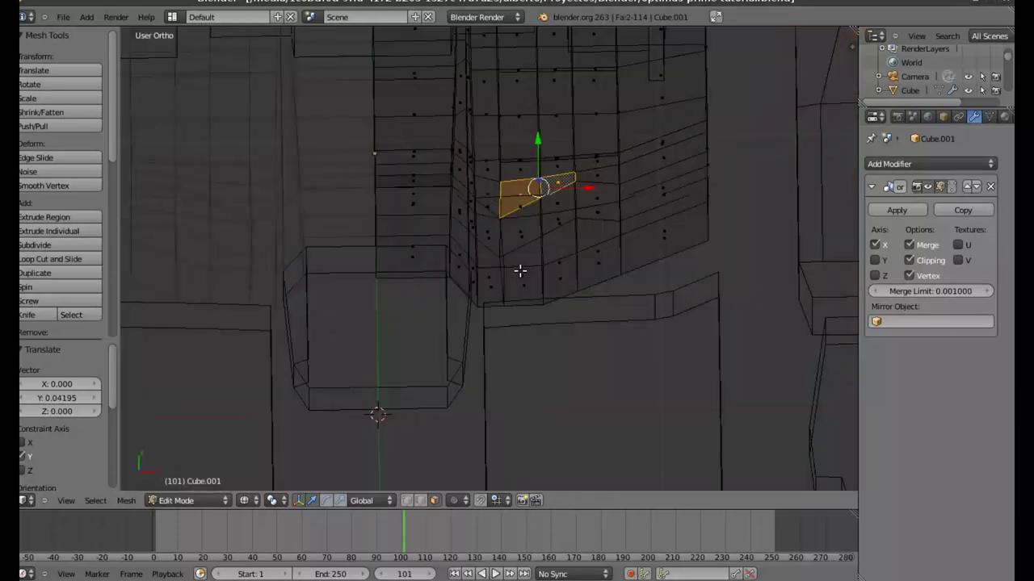
pyautogui.moveTo(522, 289); pyautogui.dragTo(519, 258, button='middle')
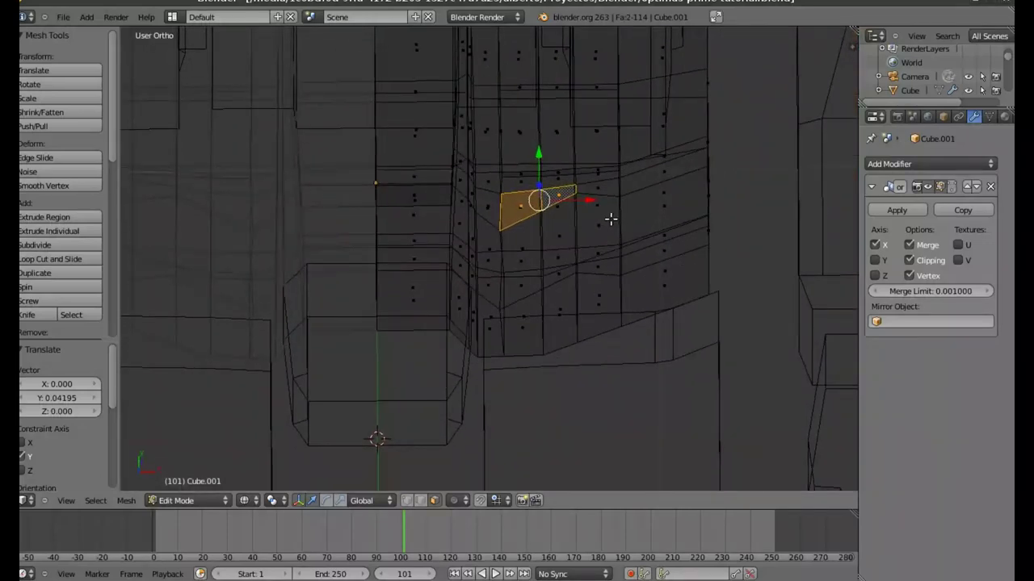
pyautogui.press('g')
pyautogui.press('z')
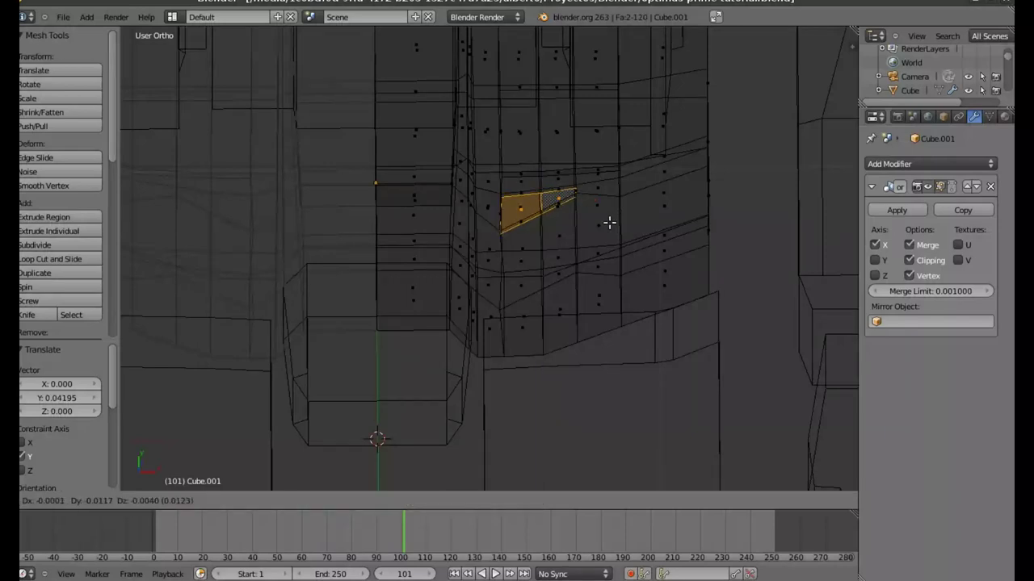
pyautogui.click(610, 230)
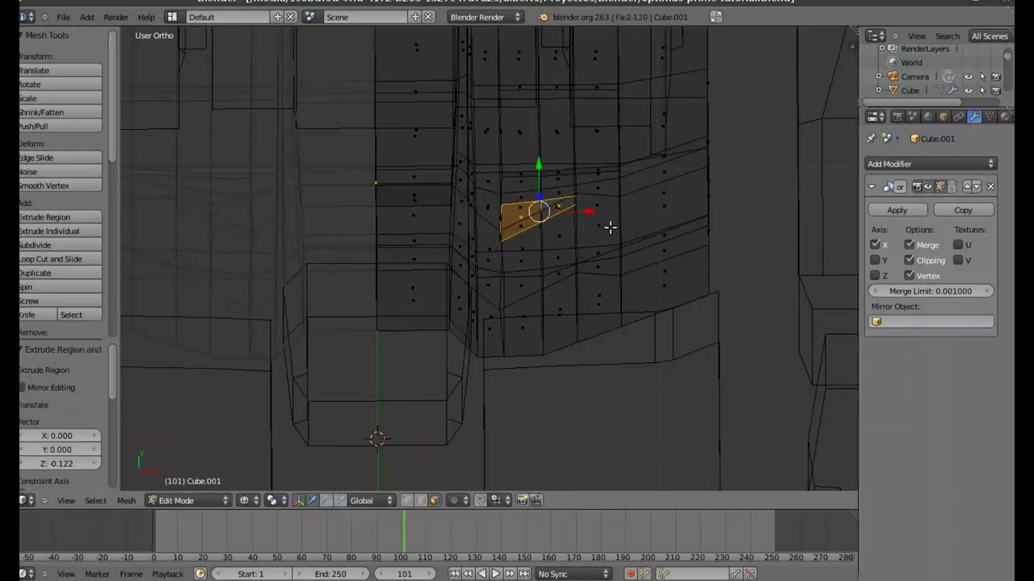
pyautogui.press('KP_7')
pyautogui.moveTo(556, 214)
pyautogui.keyDown('shift'); pyautogui.mouseDown(button='middle')
pyautogui.moveTo(513, 358)
pyautogui.moveTo(572, 300)
pyautogui.moveTo(505, 138)
pyautogui.mouseUp(button='middle'); pyautogui.keyUp('shift')
pyautogui.keyDown('shift'); pyautogui.moveTo(509, 355); pyautogui.dragTo(468, 108, button='middle'); pyautogui.keyUp('shift')
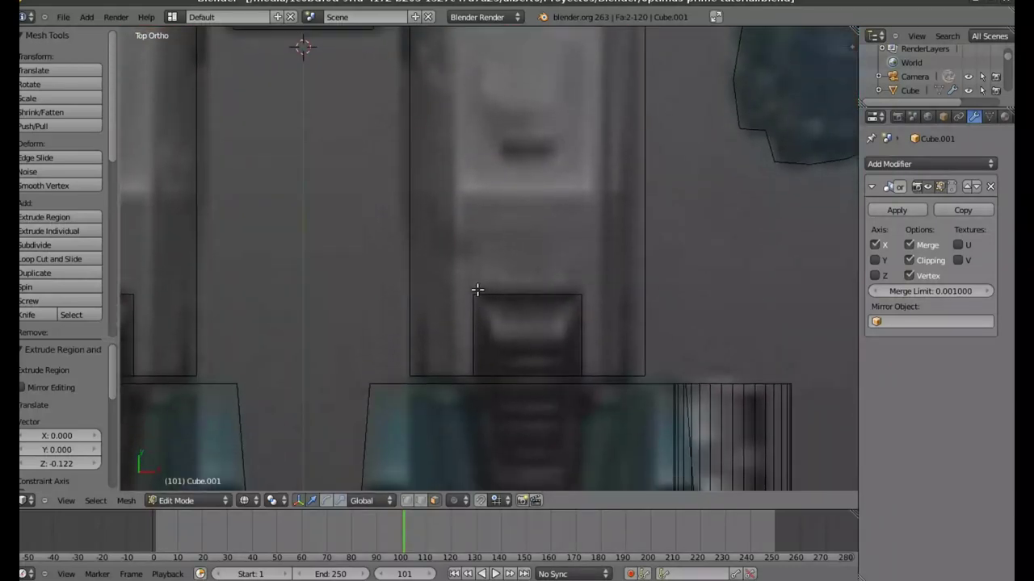
pyautogui.keyDown('shift'); pyautogui.moveTo(482, 339); pyautogui.dragTo(470, 323, button='middle'); pyautogui.keyUp('shift')
pyautogui.press('Tab')
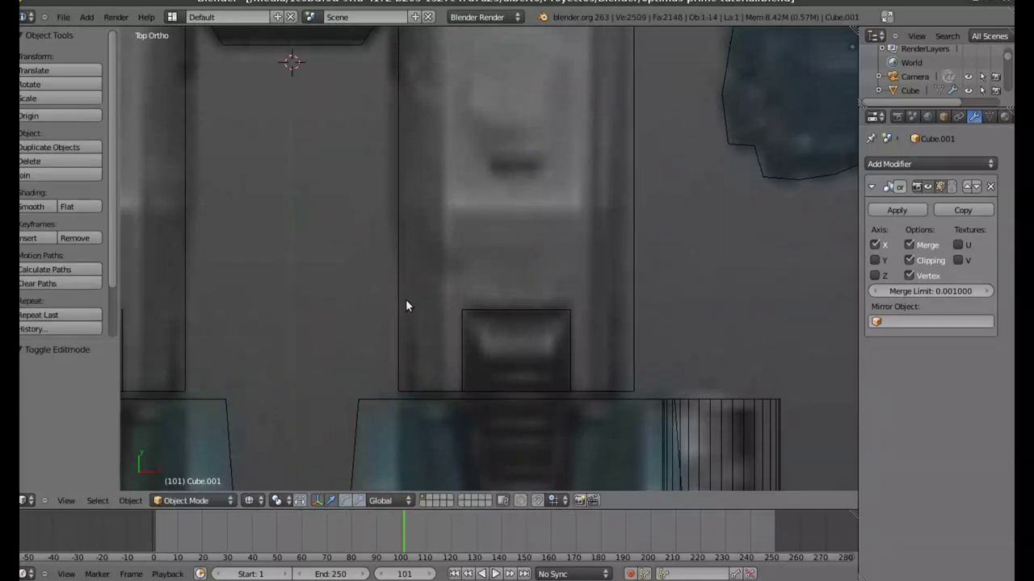
# On Cube.003, lower the middle vertex row about 0.032 along Y
pyautogui.rightClick(404, 303)
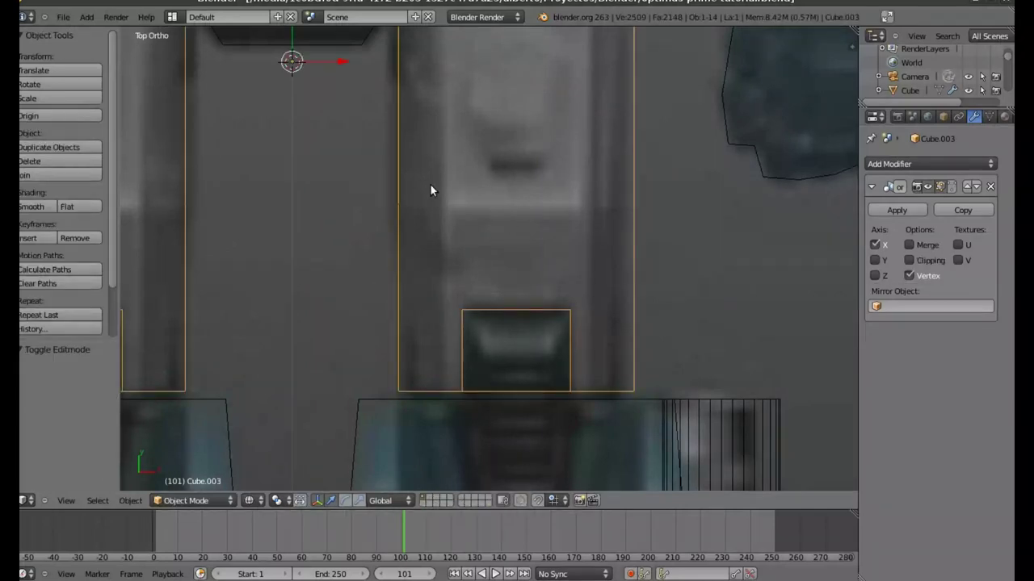
pyautogui.press('Tab')
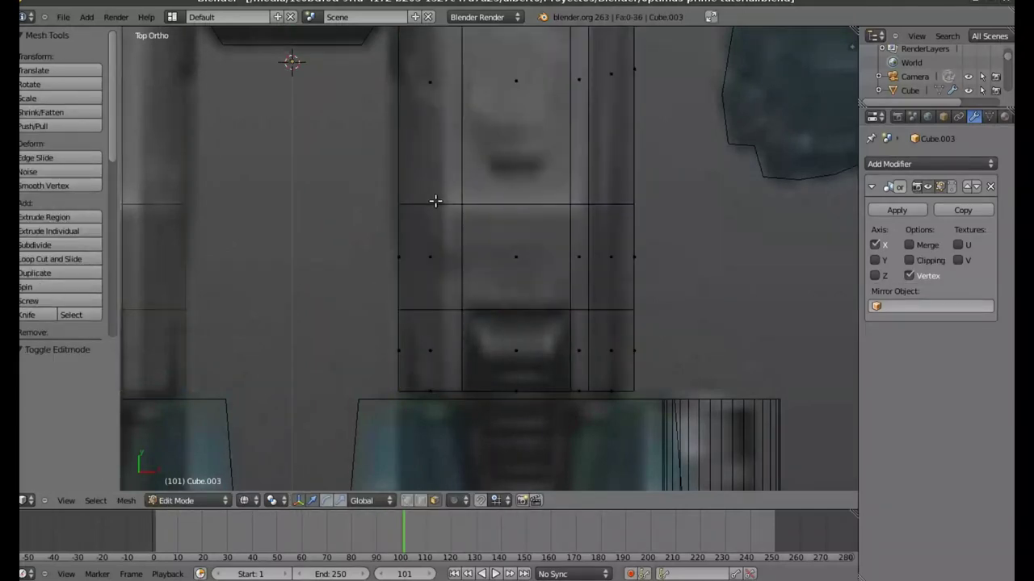
pyautogui.click(408, 502)
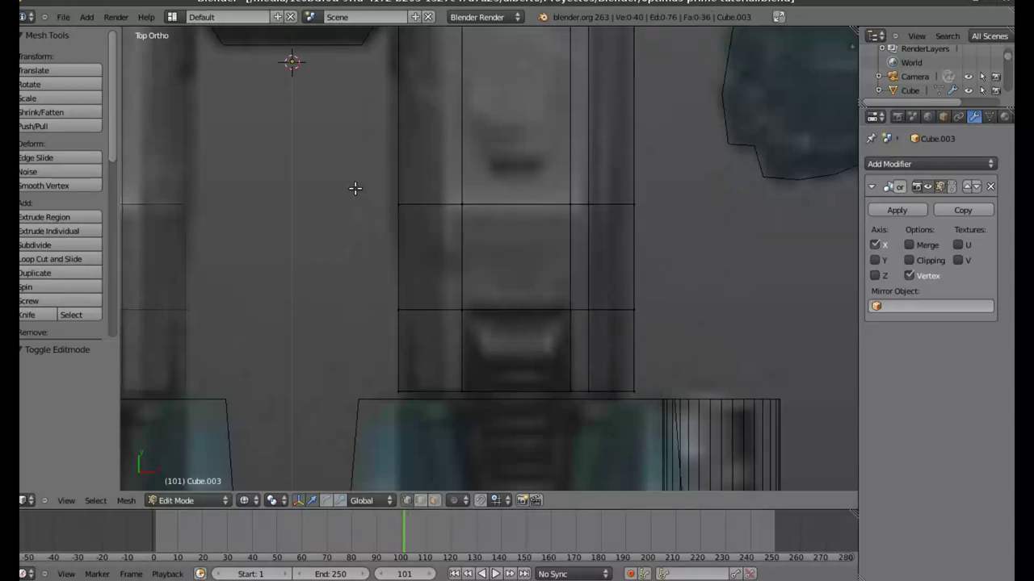
pyautogui.press('b')
pyautogui.moveTo(357, 186); pyautogui.dragTo(686, 237)
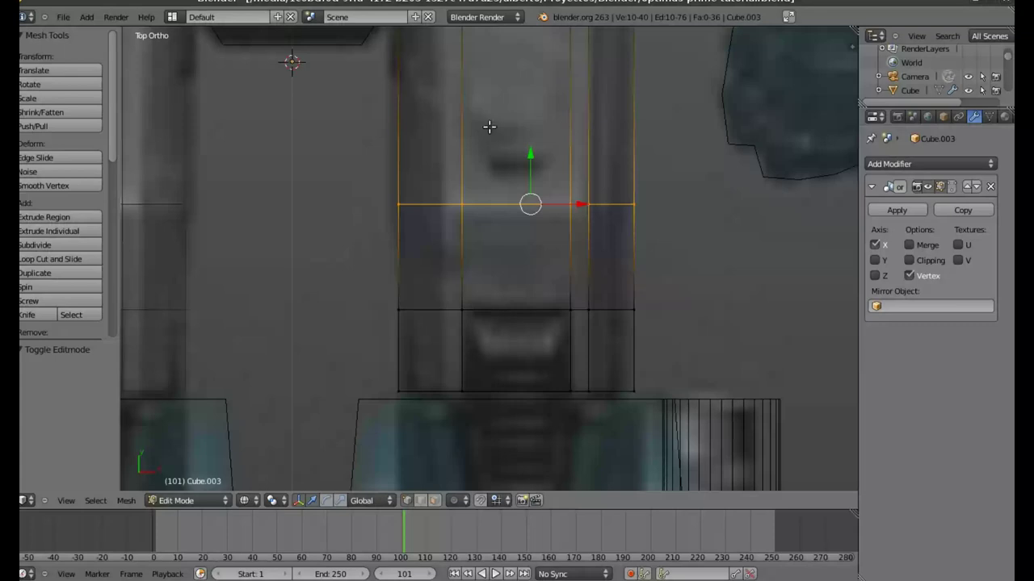
pyautogui.press('g')
pyautogui.press('y')
pyautogui.click(607, 171)
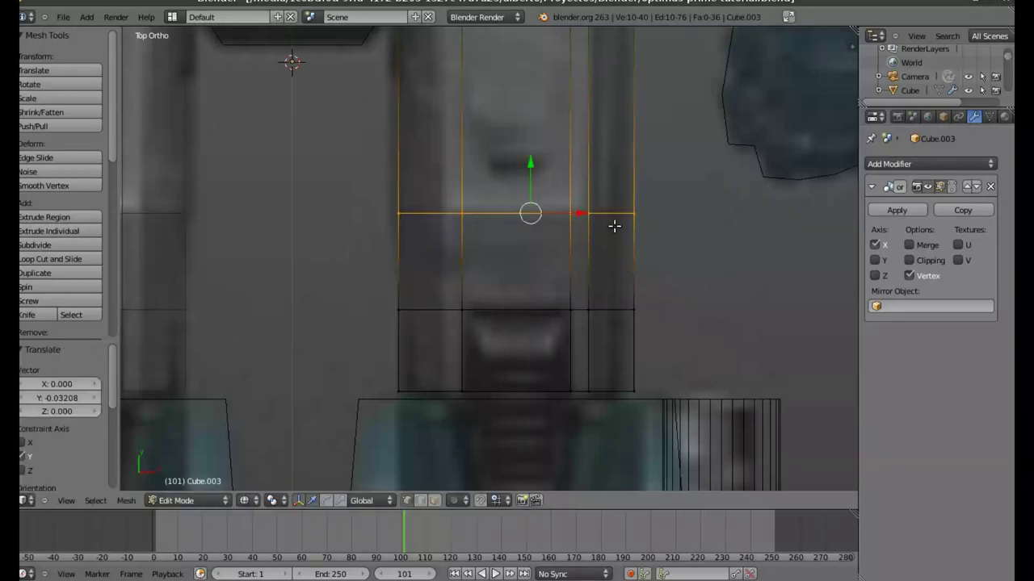
pyautogui.moveTo(548, 281); pyautogui.dragTo(543, 250, button='middle')
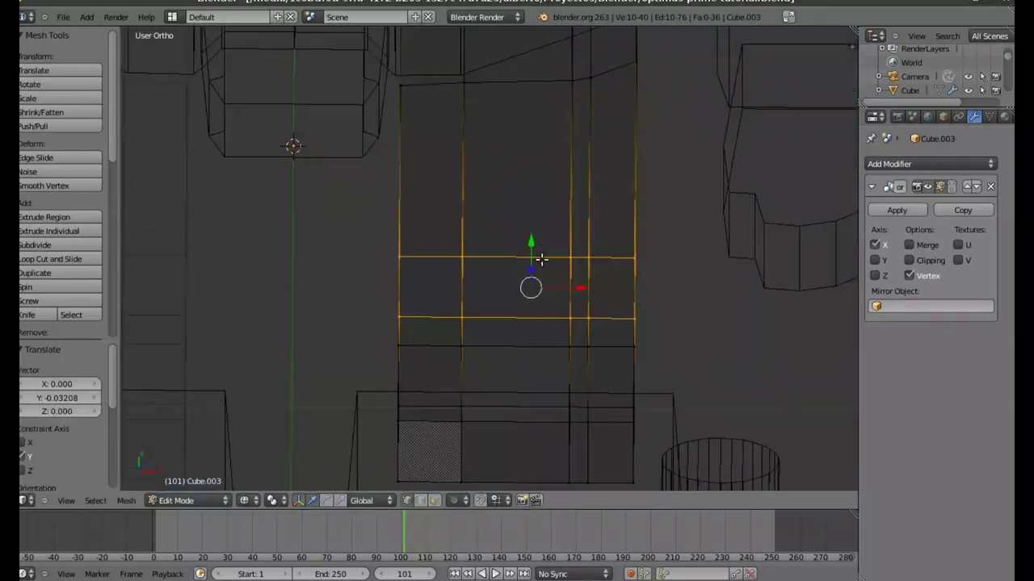
# Raise Cube.003's horizontal edge loop 0.005541 along Z
pyautogui.press('a')
pyautogui.press('b')
pyautogui.moveTo(380, 247); pyautogui.dragTo(657, 269)
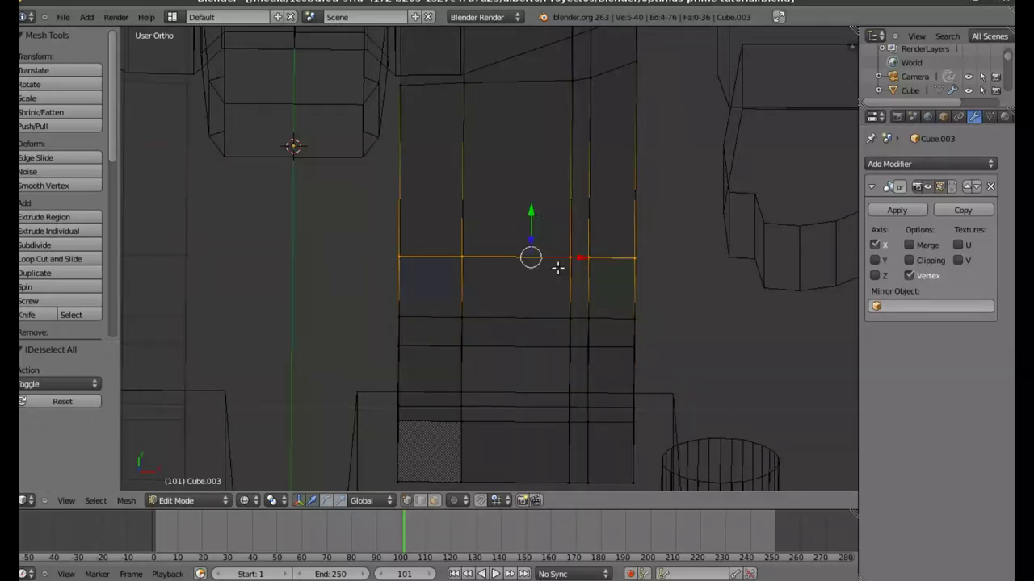
pyautogui.moveTo(530, 242); pyautogui.dragTo(534, 232)
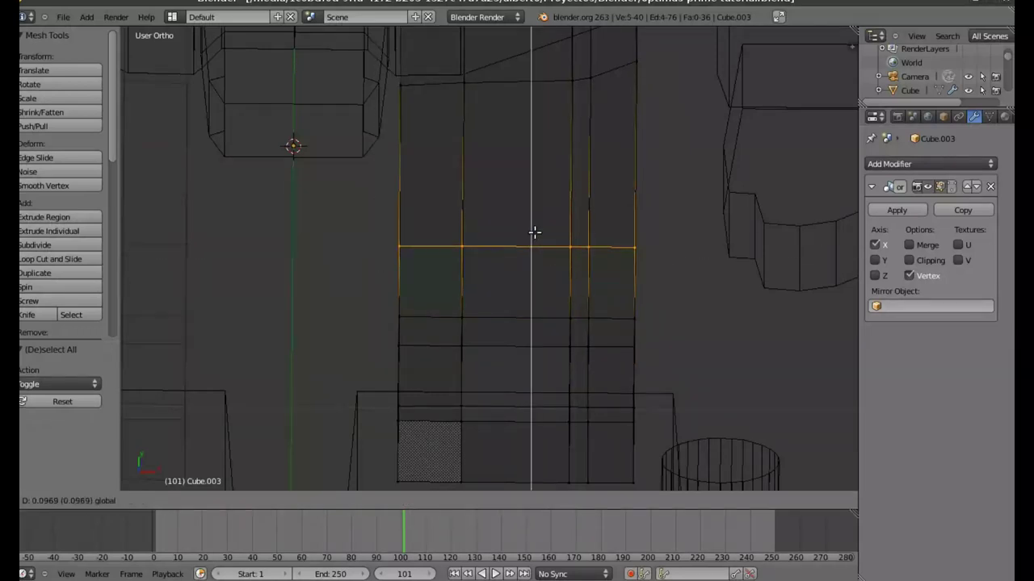
pyautogui.click(534, 233)
pyautogui.moveTo(533, 232); pyautogui.dragTo(491, 255, button='middle')
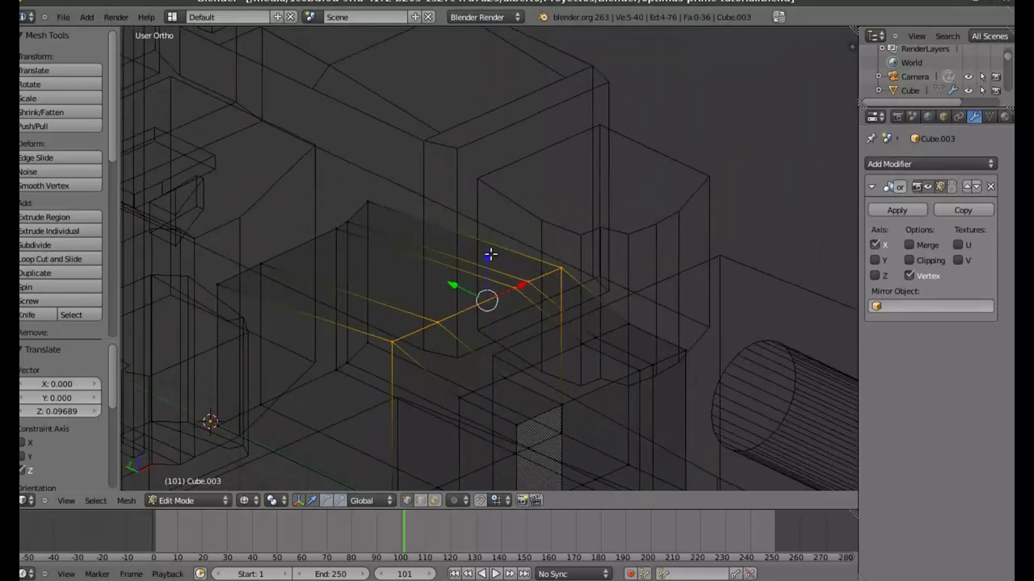
pyautogui.moveTo(490, 255); pyautogui.dragTo(489, 255)
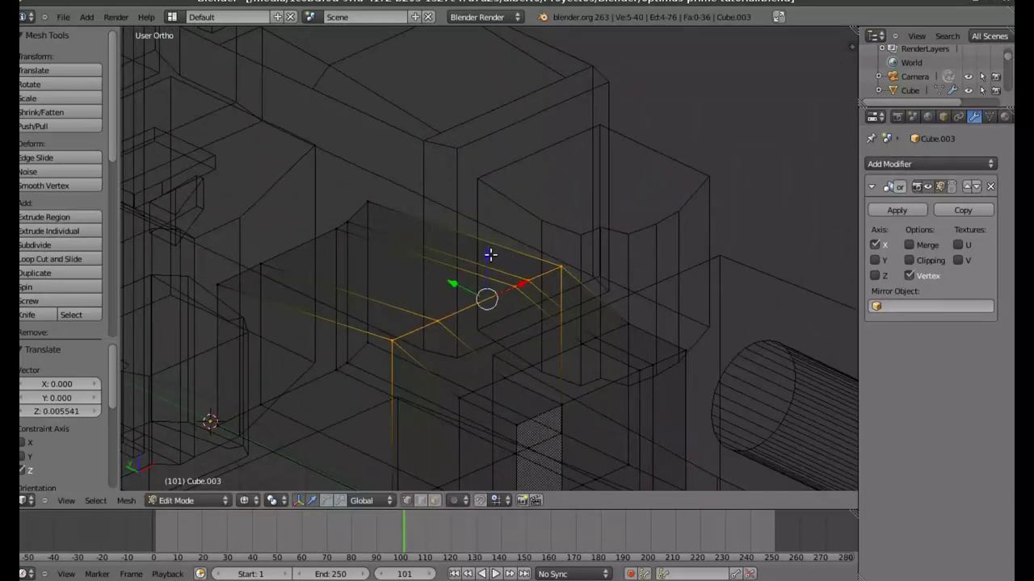
pyautogui.press('KP_7')
pyautogui.moveTo(503, 318)
pyautogui.keyDown('shift'); pyautogui.mouseDown(button='middle')
pyautogui.moveTo(486, 163)
pyautogui.moveTo(433, 201)
pyautogui.mouseUp(button='middle'); pyautogui.keyUp('shift')
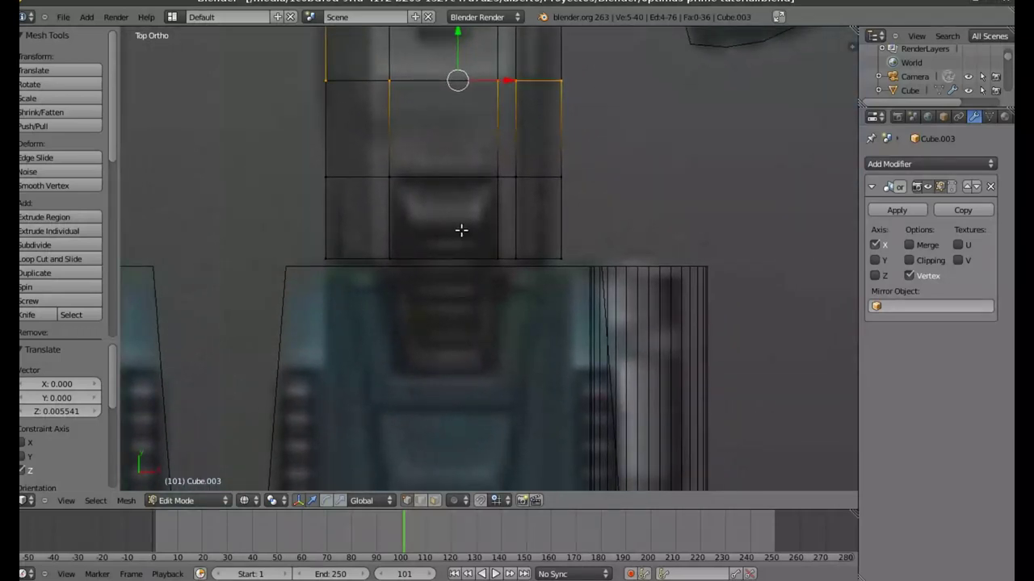
# Cut five edge loops across the lower band of Cube.003
pyautogui.hotkey('ctrl', 'r')
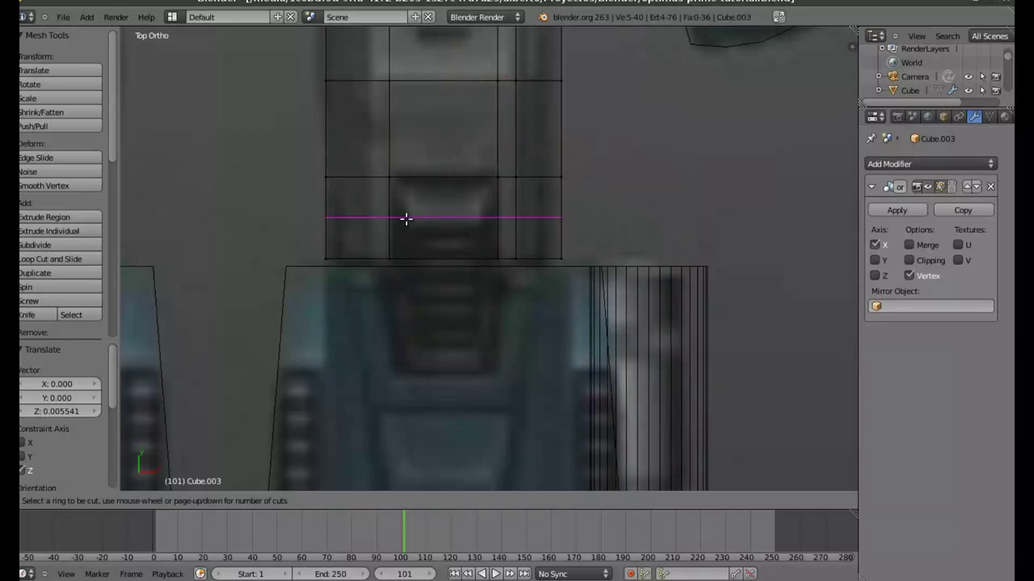
pyautogui.scroll(2, 406, 219)
pyautogui.scroll(1, 406, 218)
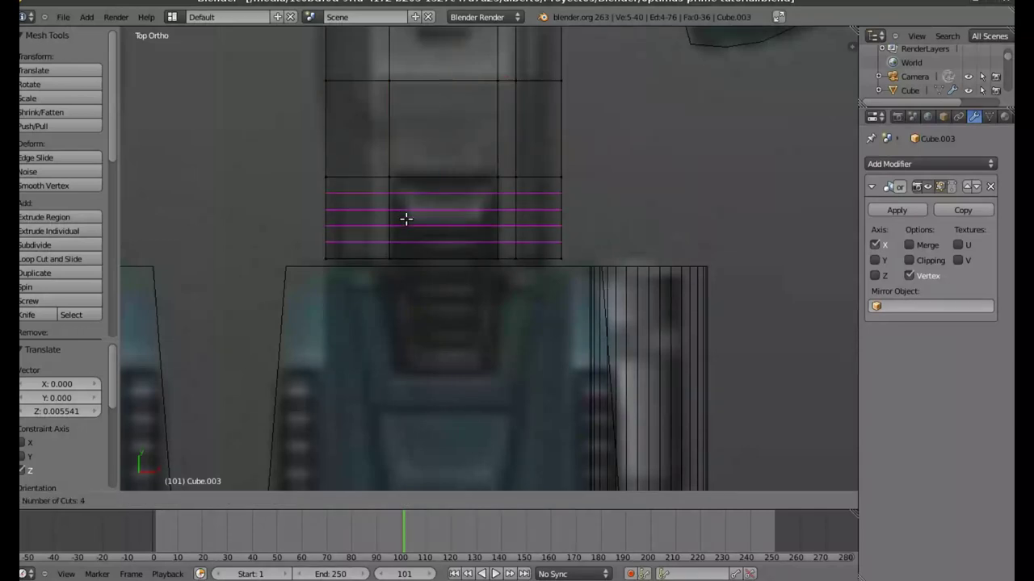
pyautogui.scroll(2, 406, 219)
pyautogui.scroll(-1, 406, 219)
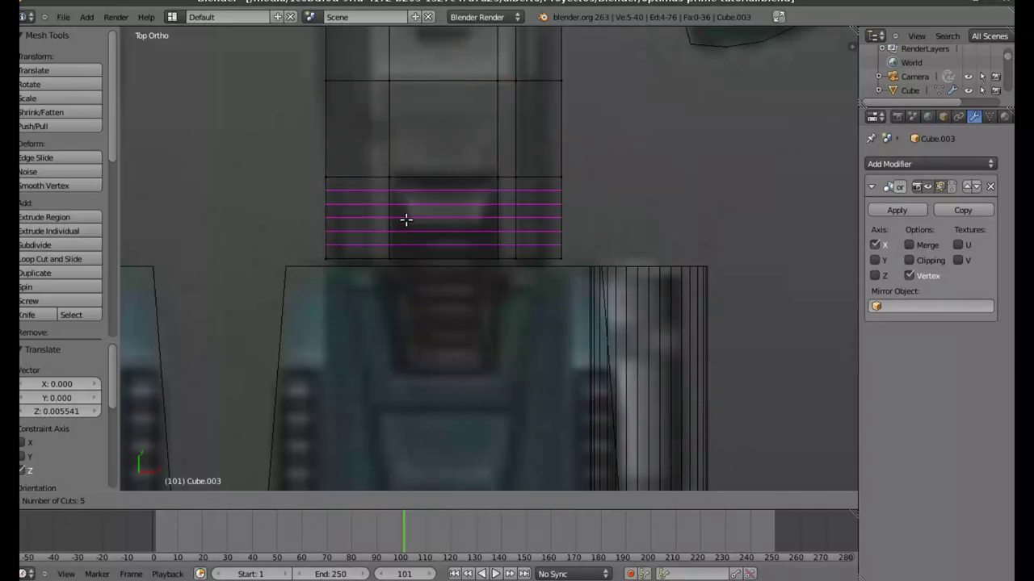
pyautogui.click(405, 218)
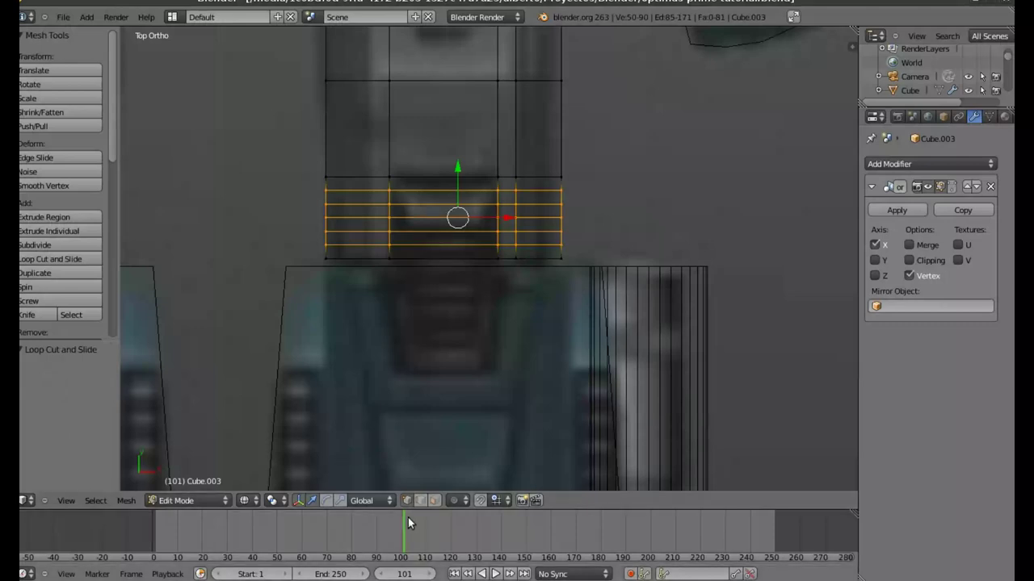
# Switch to face select, inspect the cuts from the top view, then undo the five loops
pyautogui.click(434, 501)
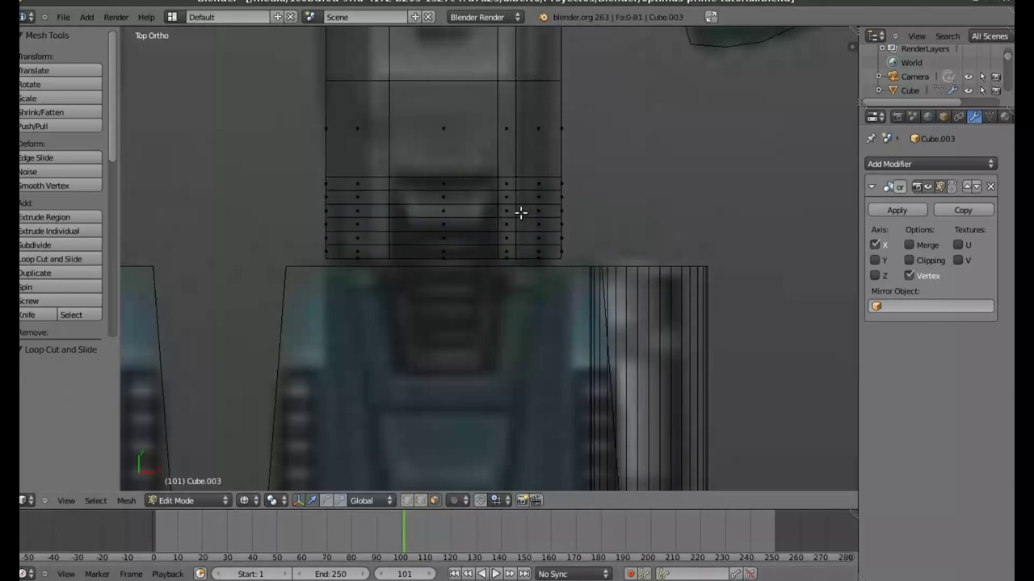
pyautogui.moveTo(436, 232)
pyautogui.mouseDown(button='middle')
pyautogui.moveTo(436, 212)
pyautogui.moveTo(433, 251)
pyautogui.moveTo(433, 212)
pyautogui.moveTo(424, 254)
pyautogui.mouseUp(button='middle')
pyautogui.press('KP_7')
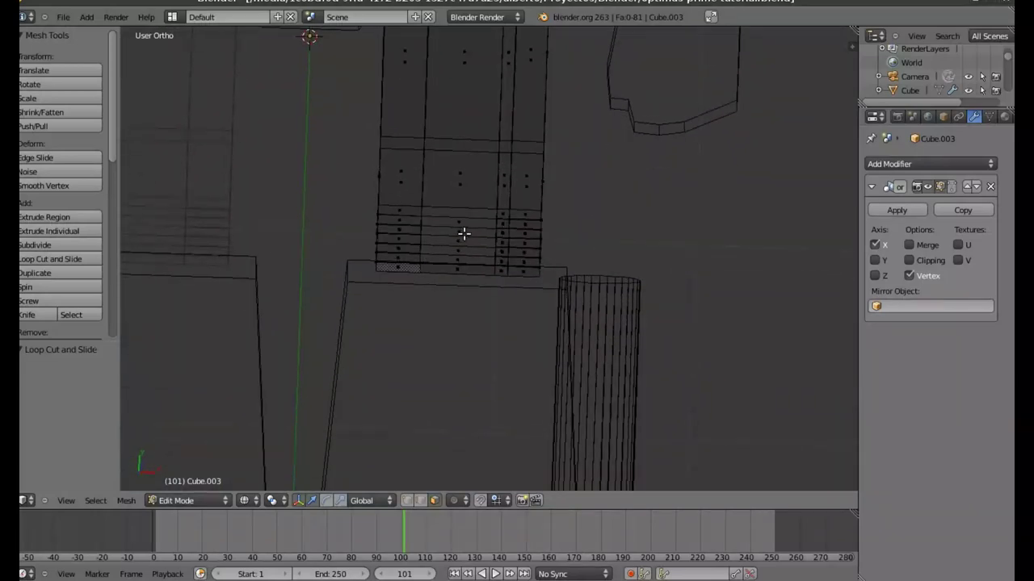
pyautogui.press('KP_7')
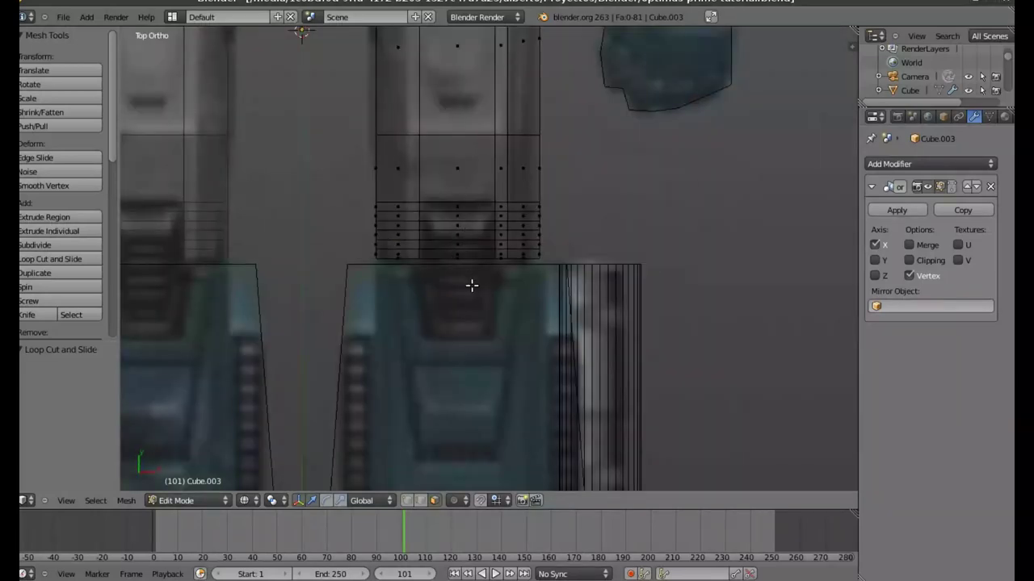
pyautogui.keyDown('shift'); pyautogui.moveTo(471, 295); pyautogui.dragTo(474, 247, button='middle'); pyautogui.keyUp('shift')
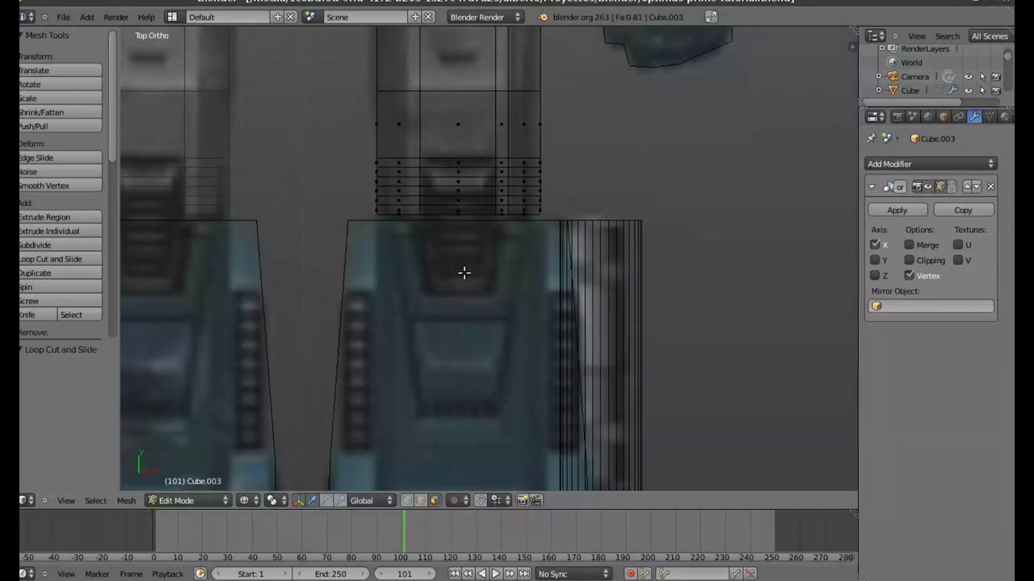
pyautogui.hotkey('ctrl', 'z')
pyautogui.hotkey('ctrl', 'z')
# From an angled view, select four edges of Cube.003, then deselect everything
pyautogui.moveTo(462, 268)
pyautogui.mouseDown(button='middle')
pyautogui.moveTo(457, 180)
pyautogui.moveTo(464, 215)
pyautogui.moveTo(455, 210)
pyautogui.mouseUp(button='middle')
pyautogui.rightClick(420, 196)
pyautogui.keyDown('shift'); pyautogui.rightClick(495, 197); pyautogui.keyUp('shift')
pyautogui.keyDown('shift'); pyautogui.rightClick(496, 241); pyautogui.keyUp('shift')
pyautogui.keyDown('shift'); pyautogui.rightClick(413, 244); pyautogui.keyUp('shift')
pyautogui.moveTo(418, 245)
pyautogui.mouseDown(button='middle')
pyautogui.moveTo(487, 212)
pyautogui.moveTo(488, 237)
pyautogui.moveTo(489, 223)
pyautogui.mouseUp(button='middle')
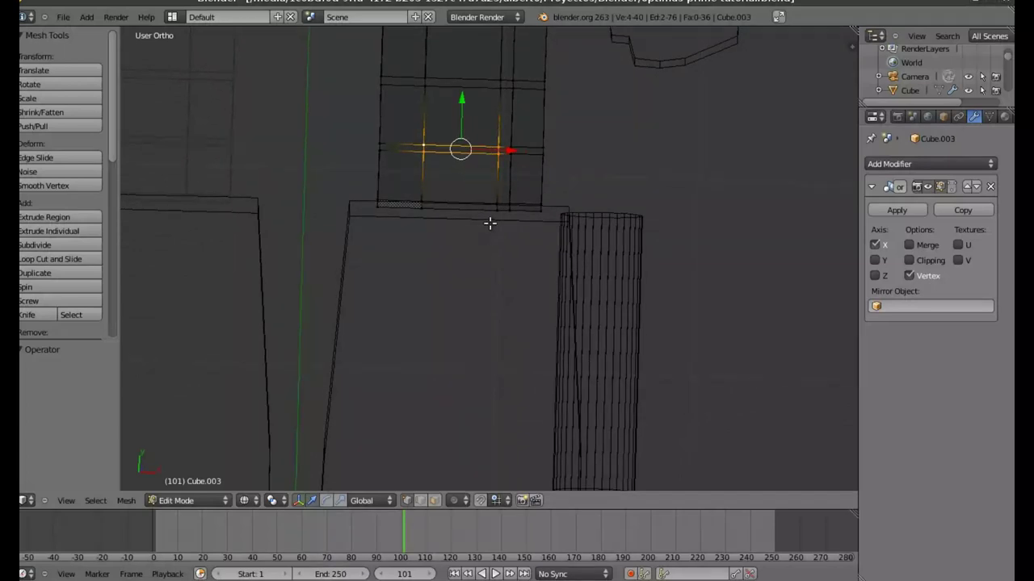
pyautogui.press('a')
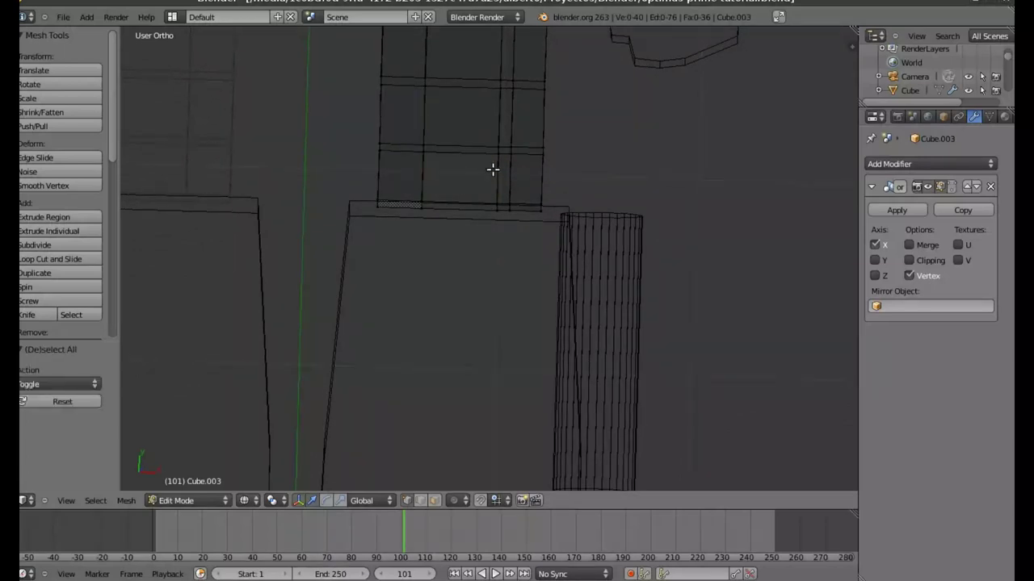
# Return to the top view framed on the reference and bring up the Add Mesh menu
pyautogui.press('KP_7')
pyautogui.keyDown('shift'); pyautogui.moveTo(474, 246); pyautogui.dragTo(479, 226, button='middle'); pyautogui.keyUp('shift')
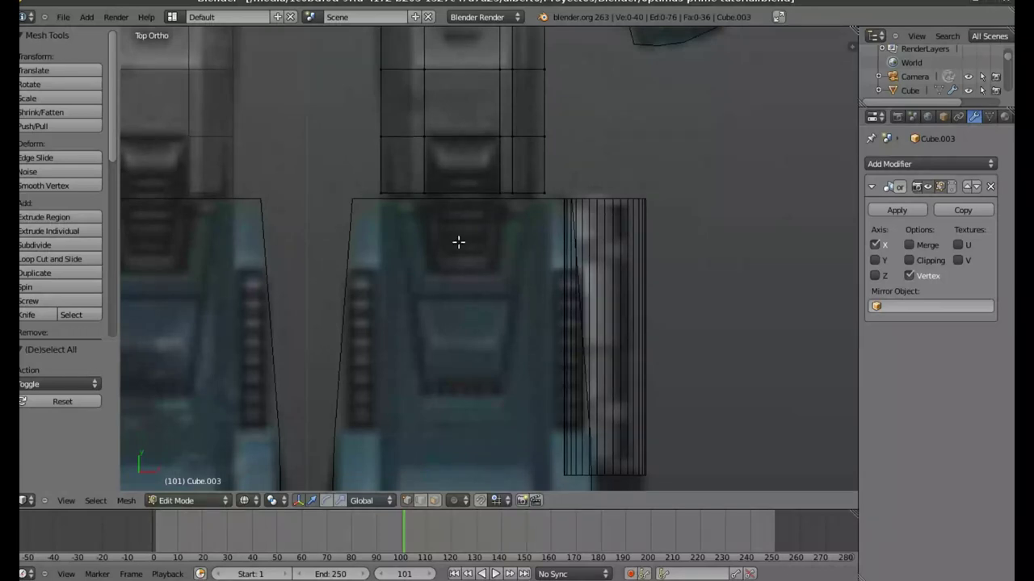
pyautogui.hotkey('shift', 'a')
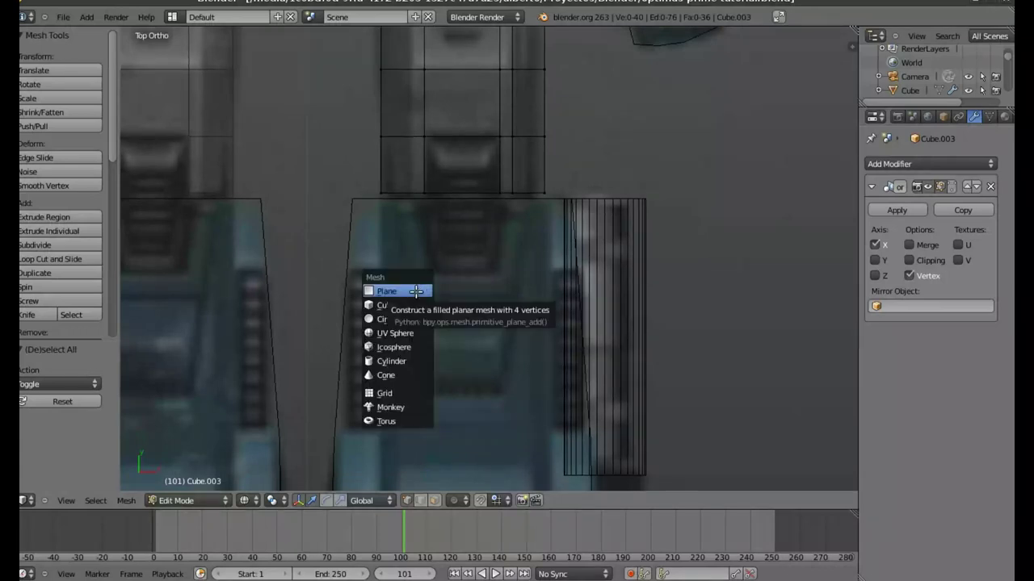
# Add a cube at about 0.4 scale and move it down along Y over the reference
pyautogui.click(405, 306)
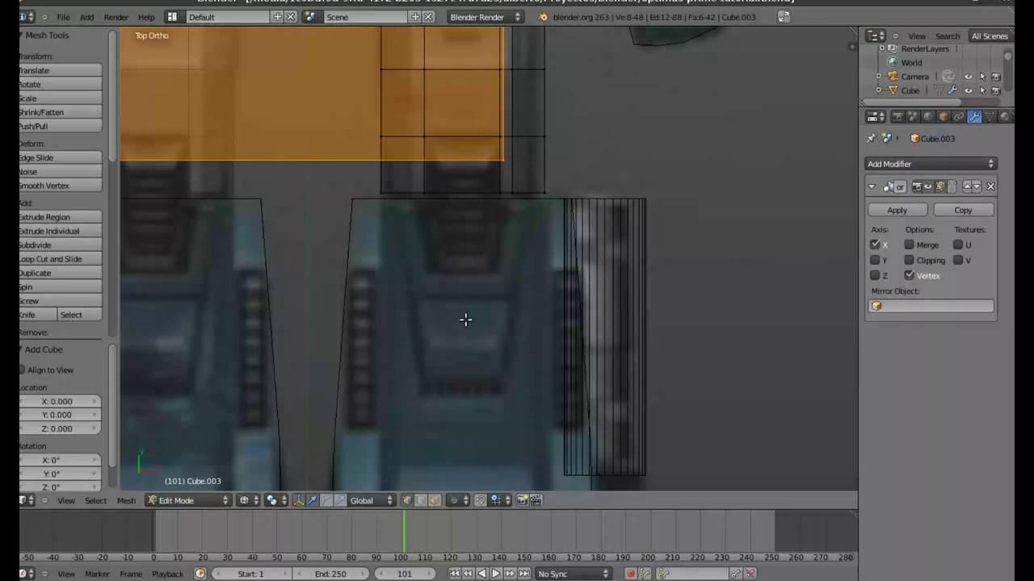
pyautogui.press('s')
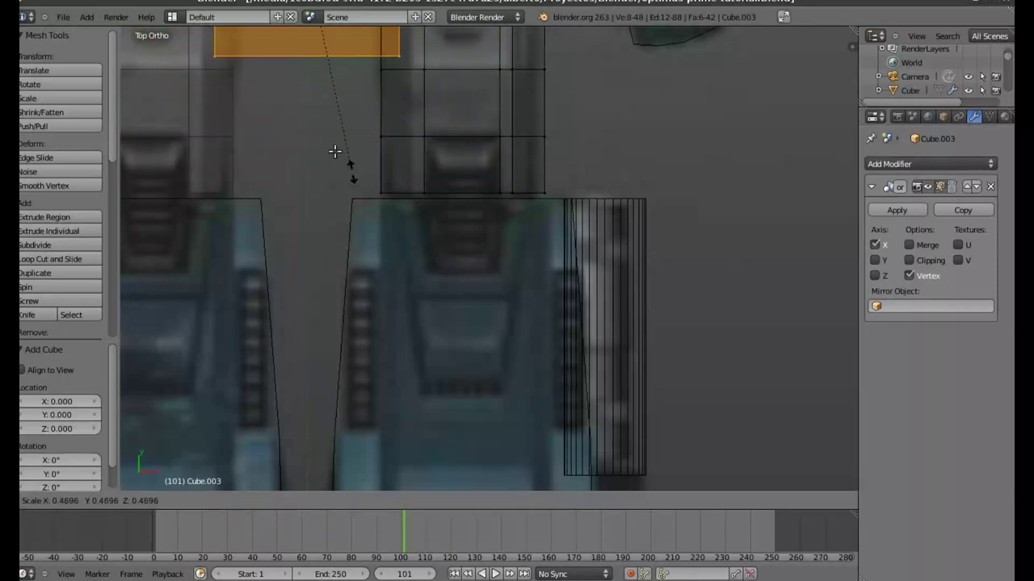
pyautogui.click(330, 146)
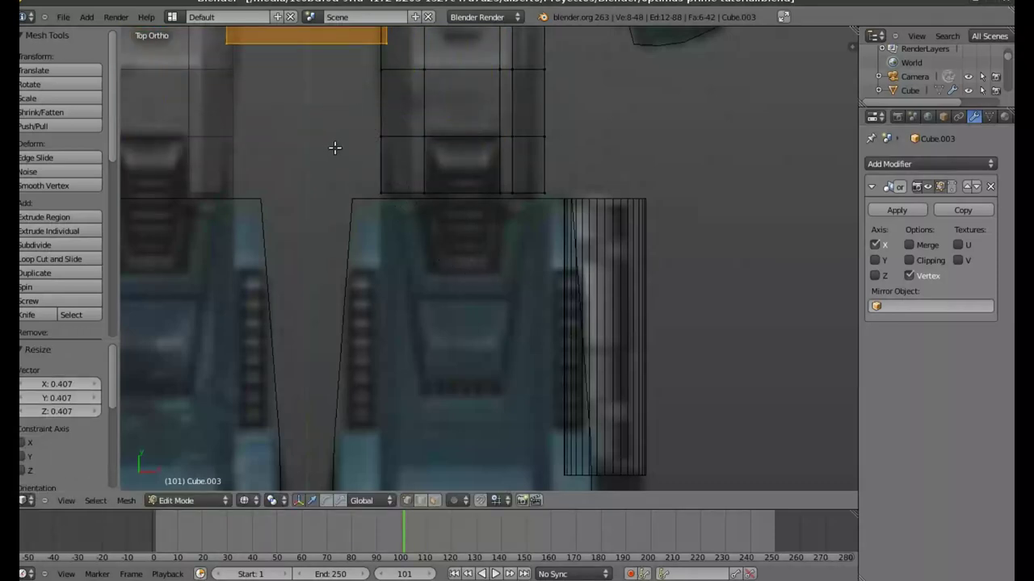
pyautogui.press('g')
pyautogui.press('Escape')
pyautogui.keyDown('shift'); pyautogui.scroll(3, 422, 251); pyautogui.keyUp('shift')
pyautogui.keyDown('shift'); pyautogui.scroll(2, 420, 339); pyautogui.keyUp('shift')
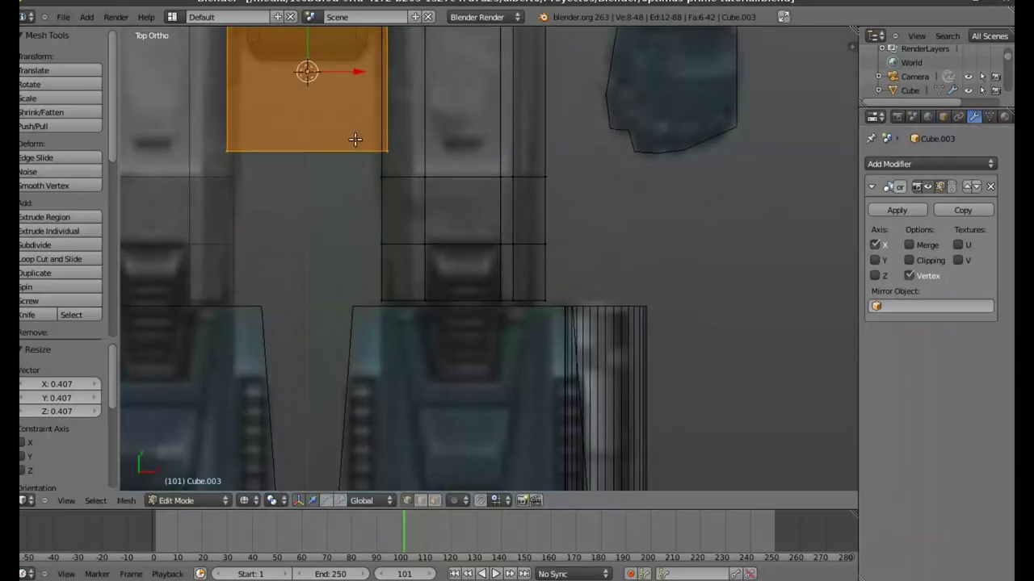
pyautogui.press('g')
pyautogui.press('y')
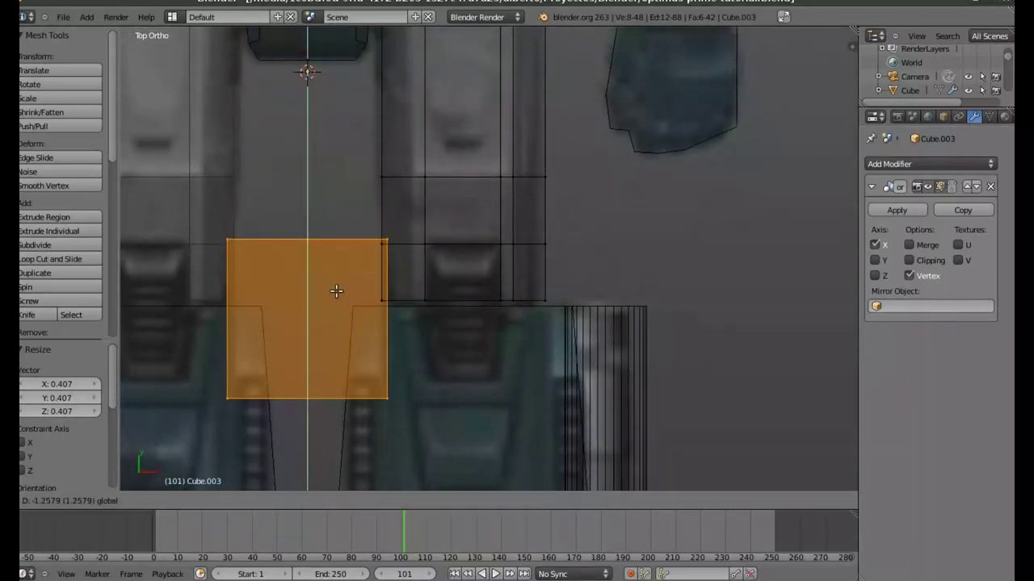
pyautogui.click(336, 290)
# Move the cube right along X, scale it to 0.825 and nudge it up along Y
pyautogui.press('g')
pyautogui.press('x')
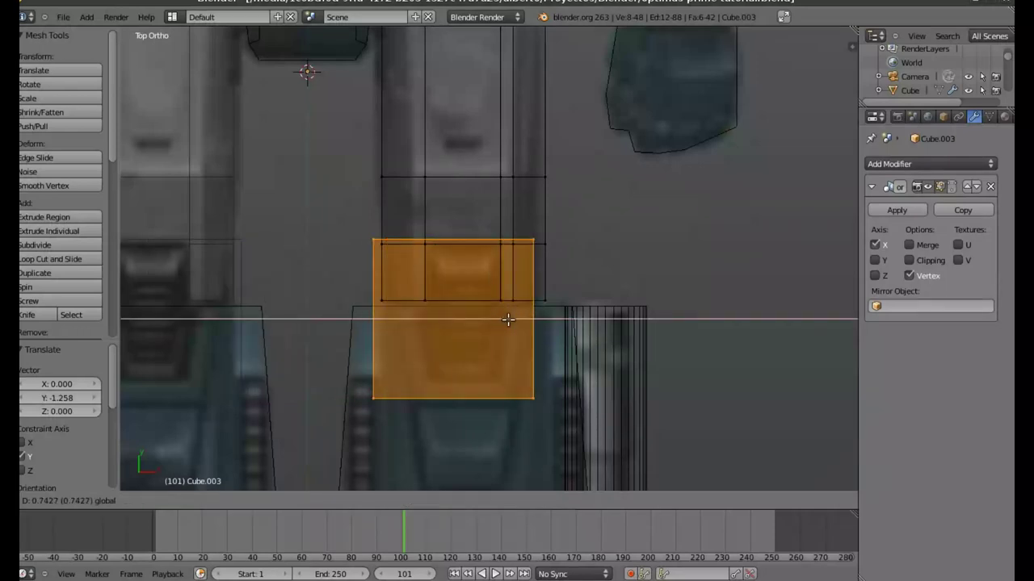
pyautogui.click(513, 319)
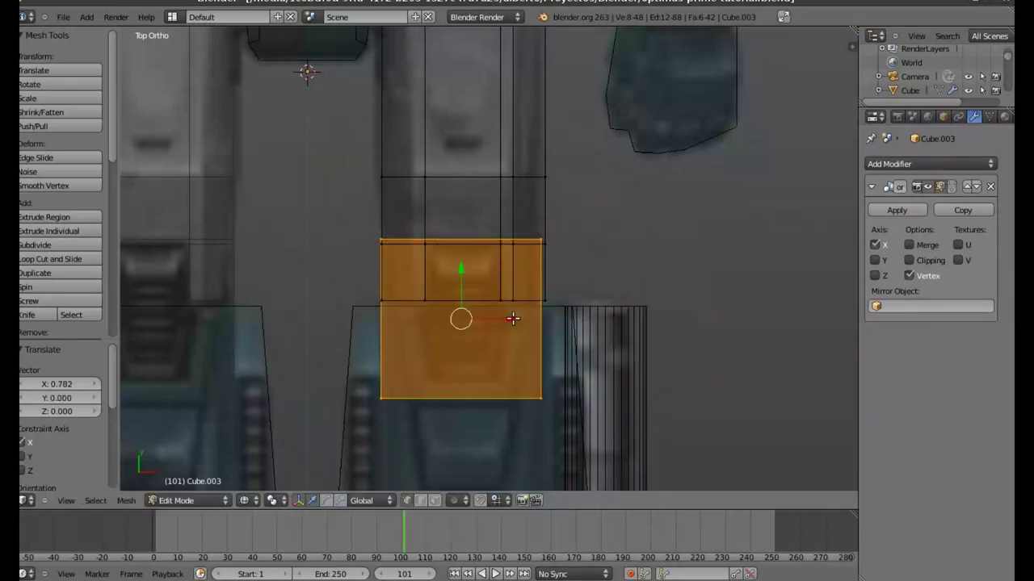
pyautogui.press('s')
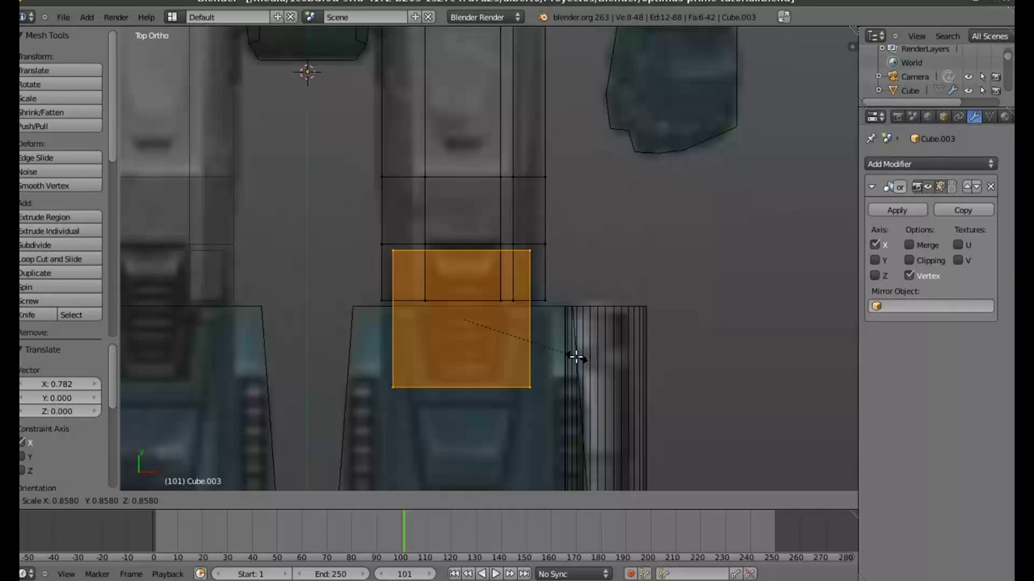
pyautogui.click(568, 352)
pyautogui.press('g')
pyautogui.press('y')
pyautogui.click(461, 267)
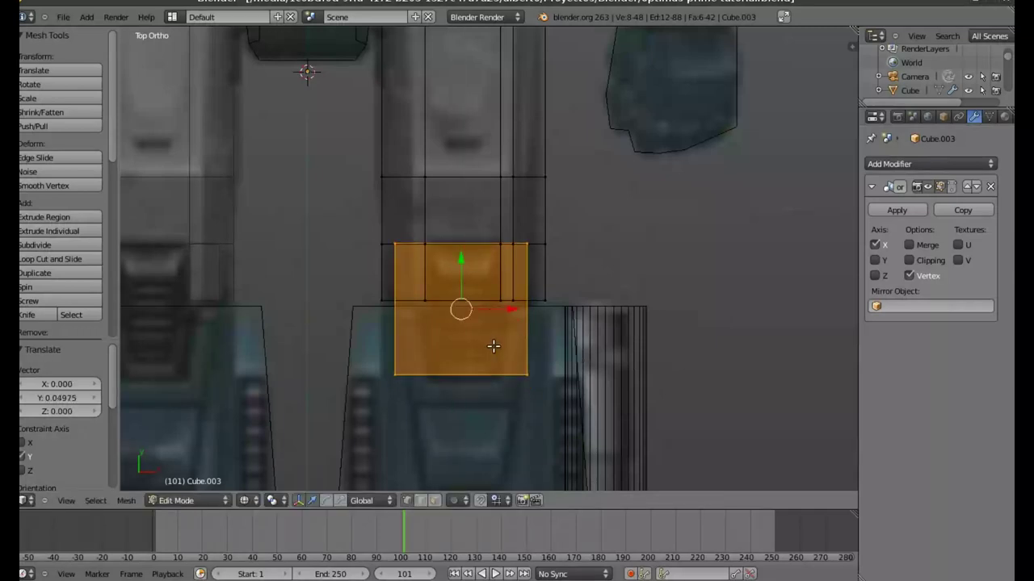
# Lower the cube's bottom edge slightly along Y and narrow it to 0.44 along X
pyautogui.press('a')
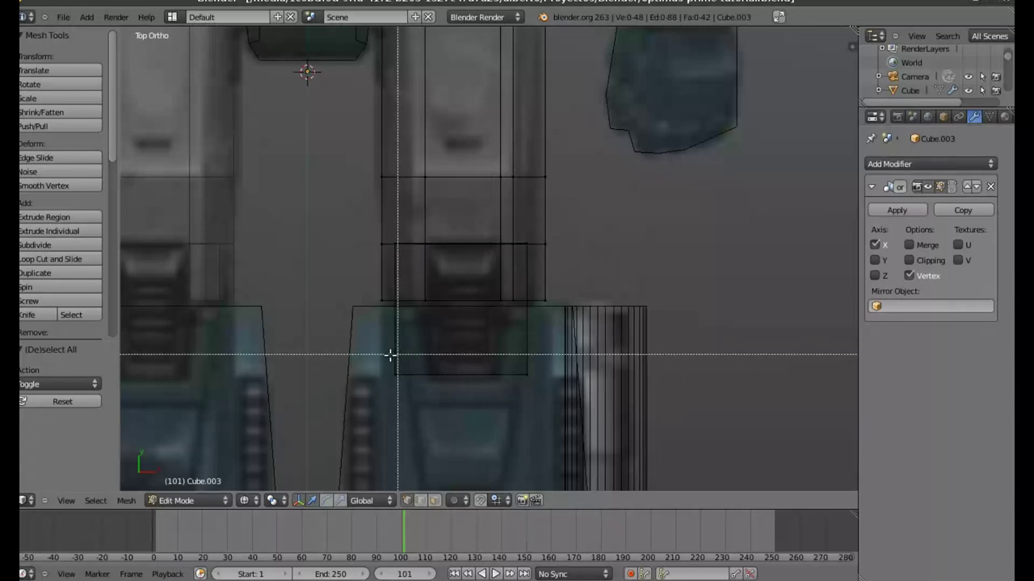
pyautogui.rightClick(454, 371)
pyautogui.press('g')
pyautogui.press('y')
pyautogui.click(463, 340)
pyautogui.press('s')
pyautogui.press('x')
pyautogui.click(494, 390)
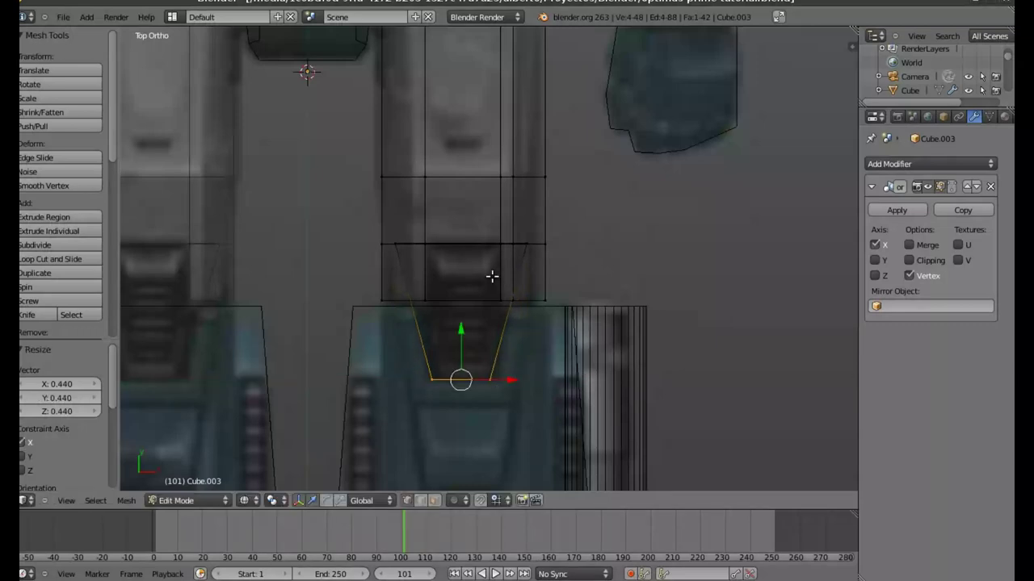
# Narrow the top edge's two vertices to 0.542 along X, then return to Object Mode
pyautogui.press('a')
pyautogui.press('b')
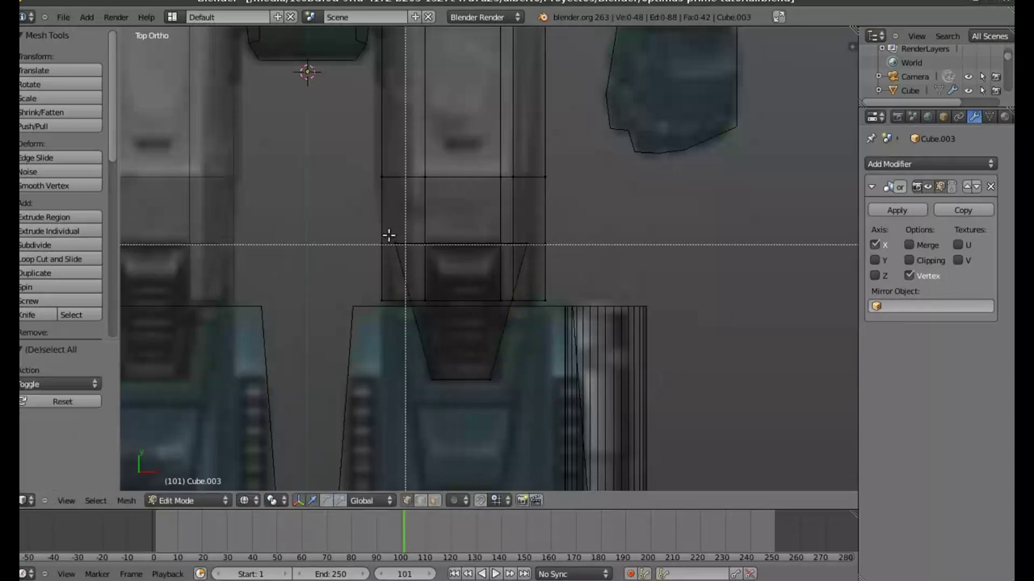
pyautogui.moveTo(384, 233); pyautogui.dragTo(407, 260)
pyautogui.press('b')
pyautogui.moveTo(522, 231); pyautogui.dragTo(530, 260)
pyautogui.press('s')
pyautogui.press('x')
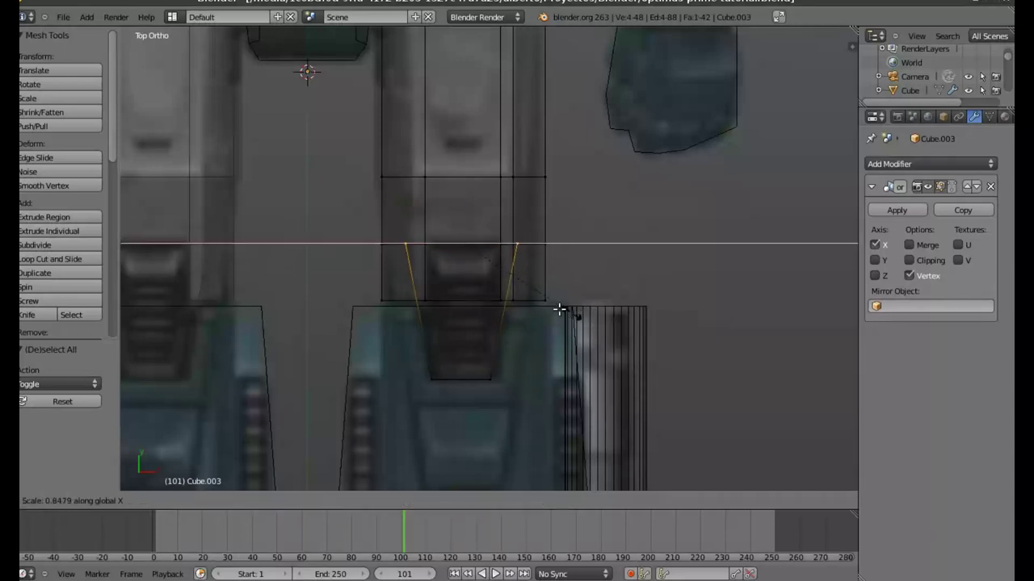
pyautogui.click(520, 300)
pyautogui.keyDown('shift'); pyautogui.moveTo(490, 374); pyautogui.dragTo(525, 276, button='middle'); pyautogui.keyUp('shift')
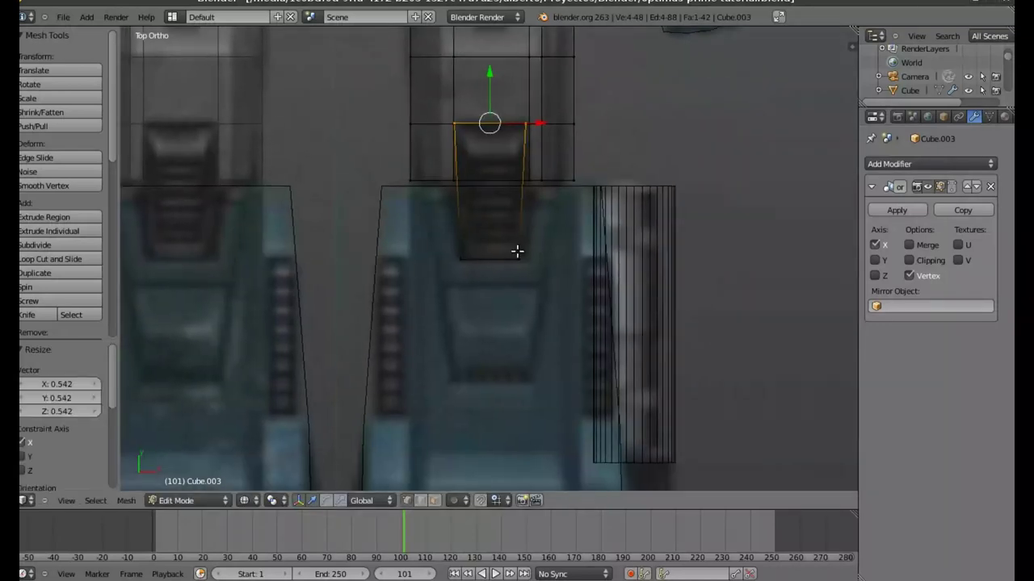
pyautogui.moveTo(484, 365)
pyautogui.keyDown('shift'); pyautogui.mouseDown(button='middle')
pyautogui.moveTo(422, 305)
pyautogui.moveTo(420, 328)
pyautogui.moveTo(429, 310)
pyautogui.mouseUp(button='middle'); pyautogui.keyUp('shift')
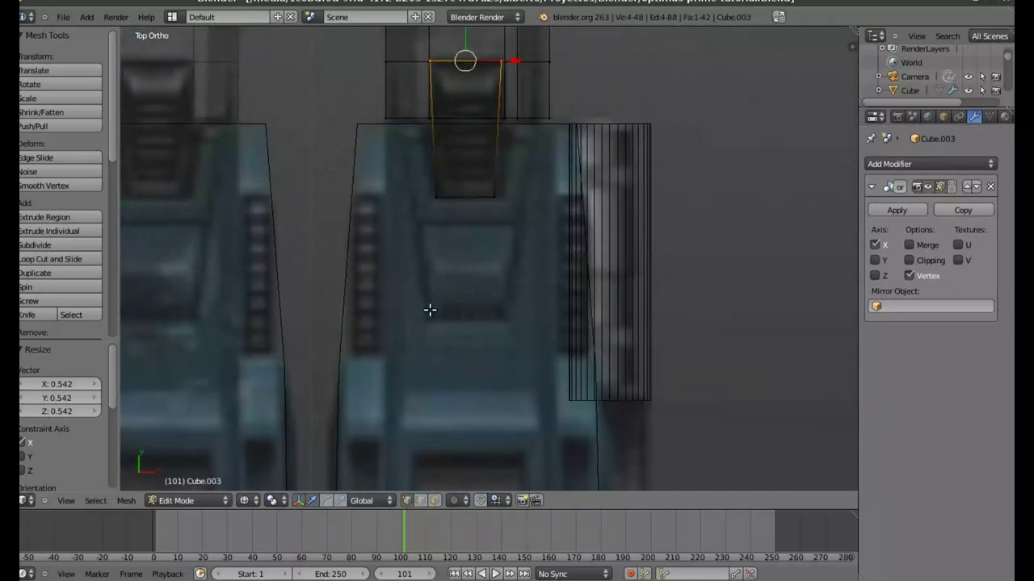
pyautogui.press('Tab')
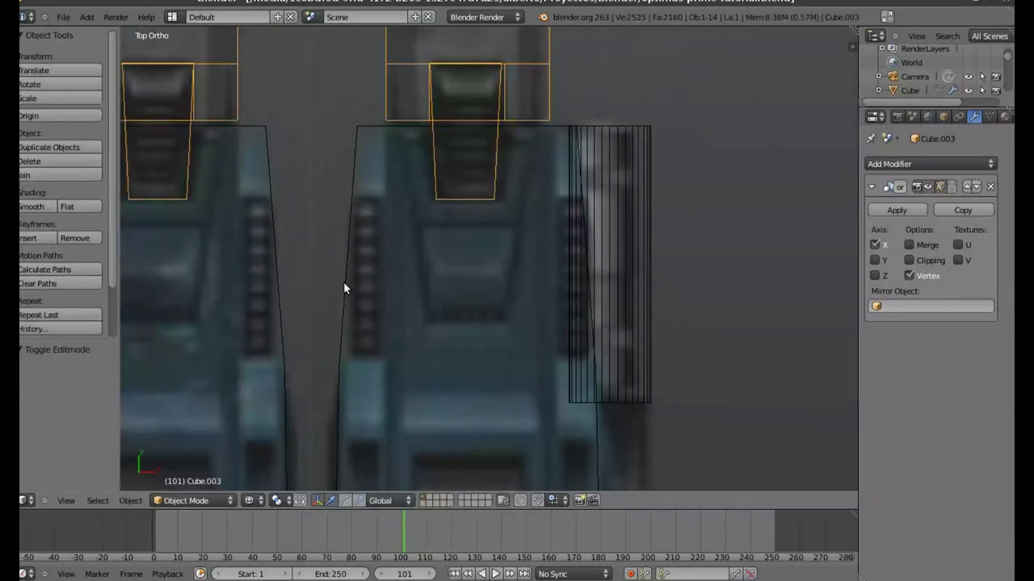
# Select the Cube.004 leg, frame its lower part and enter Edit Mode
pyautogui.rightClick(342, 274)
pyautogui.moveTo(497, 365)
pyautogui.keyDown('shift'); pyautogui.mouseDown(button='middle')
pyautogui.moveTo(511, 319)
pyautogui.moveTo(500, 333)
pyautogui.mouseUp(button='middle'); pyautogui.keyUp('shift')
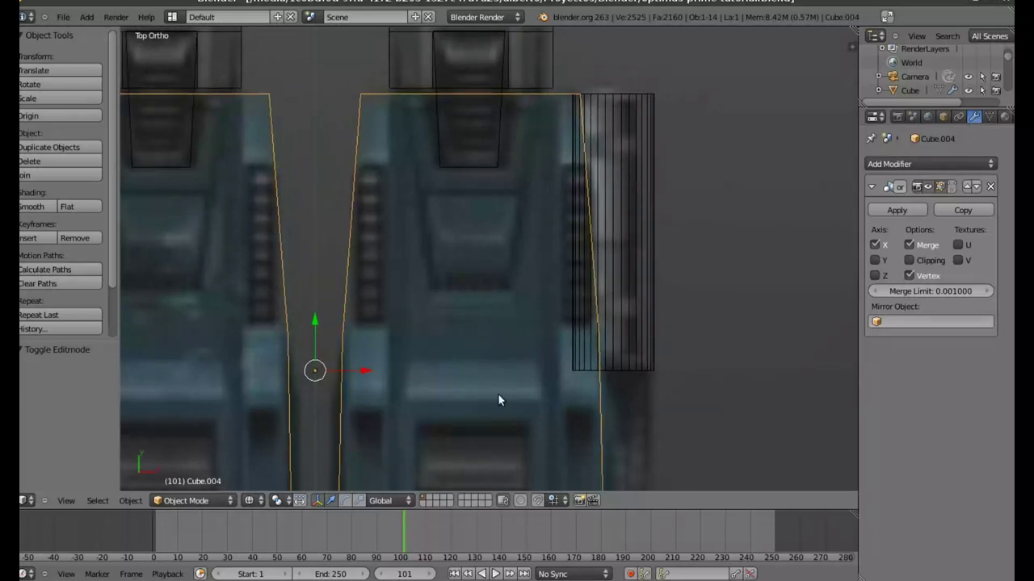
pyautogui.keyDown('shift'); pyautogui.moveTo(498, 397); pyautogui.dragTo(555, 247, button='middle'); pyautogui.keyUp('shift')
pyautogui.keyDown('shift'); pyautogui.moveTo(529, 340); pyautogui.dragTo(524, 278, button='middle'); pyautogui.keyUp('shift')
pyautogui.moveTo(521, 381)
pyautogui.keyDown('shift'); pyautogui.mouseDown(button='middle')
pyautogui.moveTo(519, 298)
pyautogui.moveTo(512, 392)
pyautogui.mouseUp(button='middle'); pyautogui.keyUp('shift')
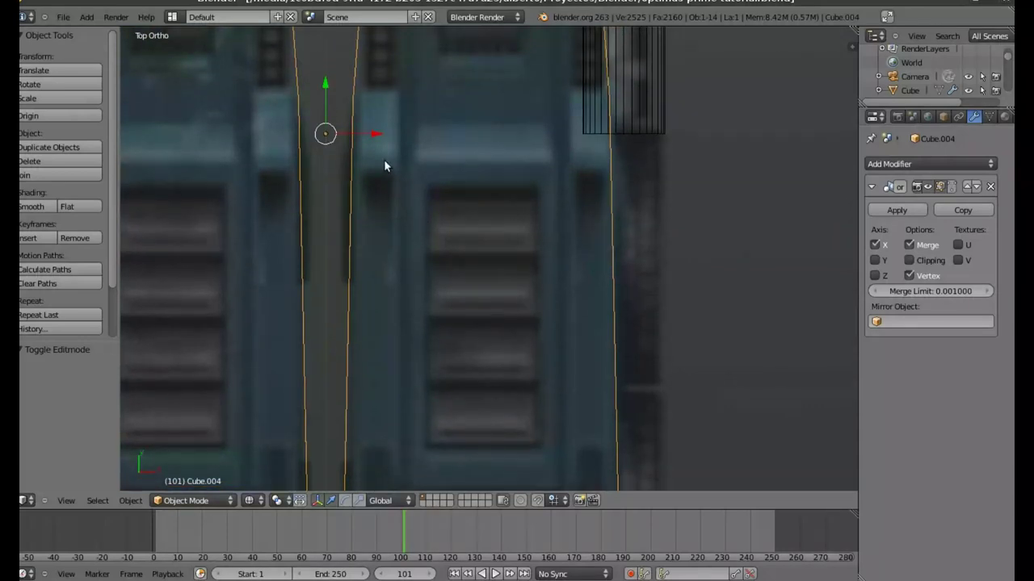
pyautogui.press('Tab')
# Add a loop cut slid upward and move one of its vertices slightly inward along X
pyautogui.hotkey('ctrl', 'r')
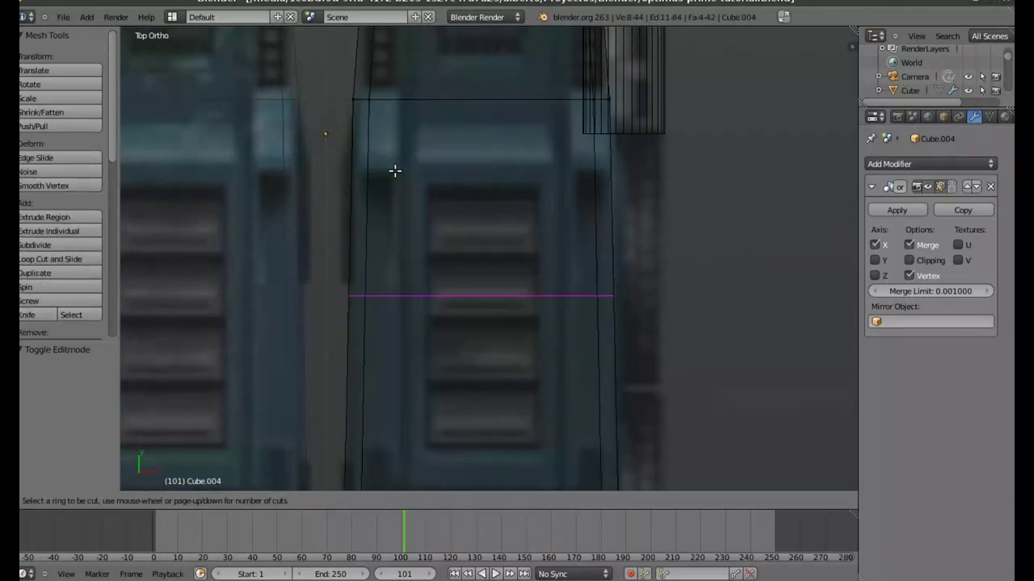
pyautogui.click(394, 168)
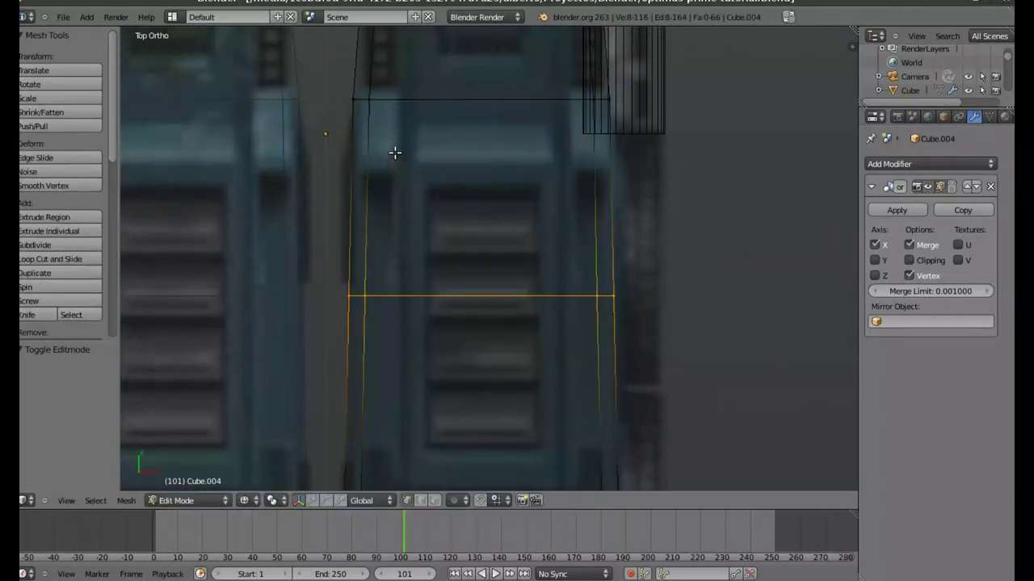
pyautogui.click(371, 17)
pyautogui.moveTo(500, 296)
pyautogui.keyDown('shift'); pyautogui.mouseDown(button='middle')
pyautogui.moveTo(515, 180)
pyautogui.moveTo(496, 288)
pyautogui.moveTo(502, 257)
pyautogui.mouseUp(button='middle'); pyautogui.keyUp('shift')
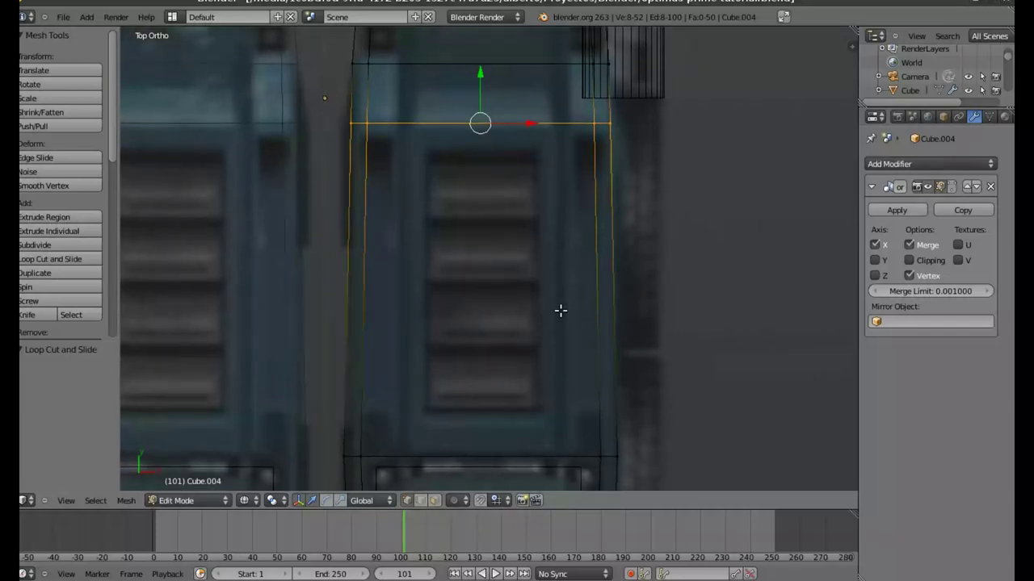
pyautogui.rightClick(594, 123)
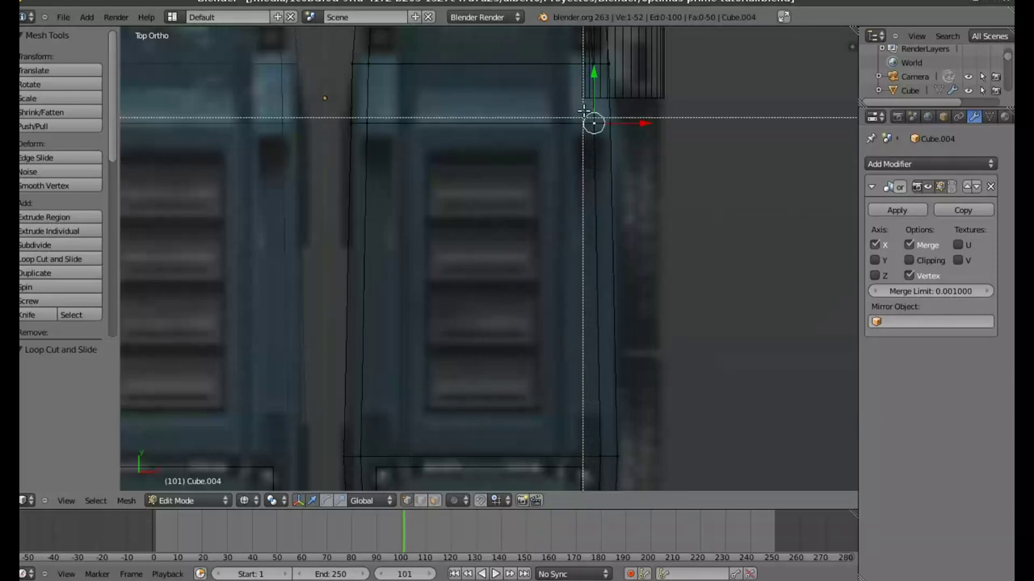
pyautogui.press('g')
pyautogui.press('x')
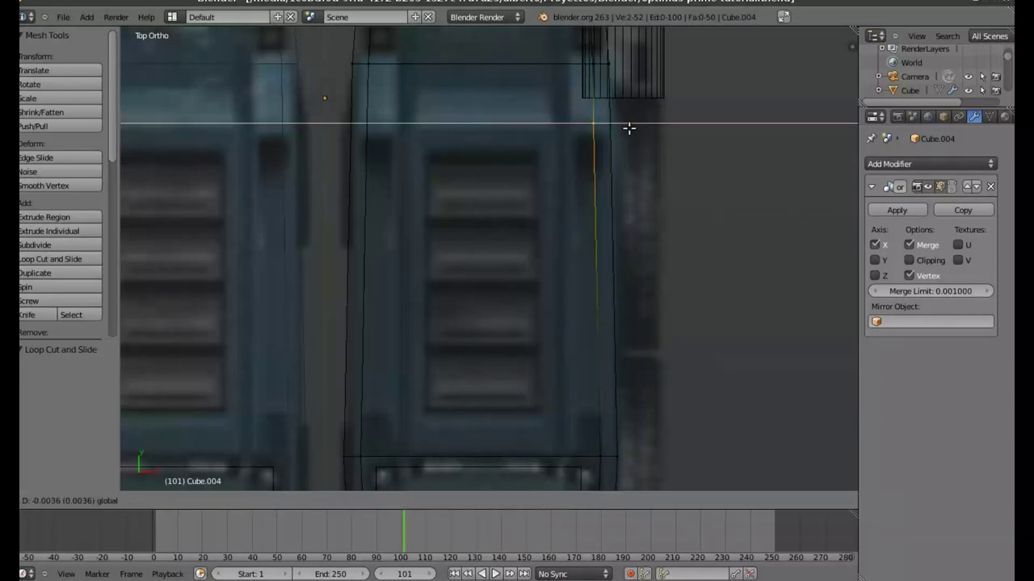
pyautogui.click(617, 131)
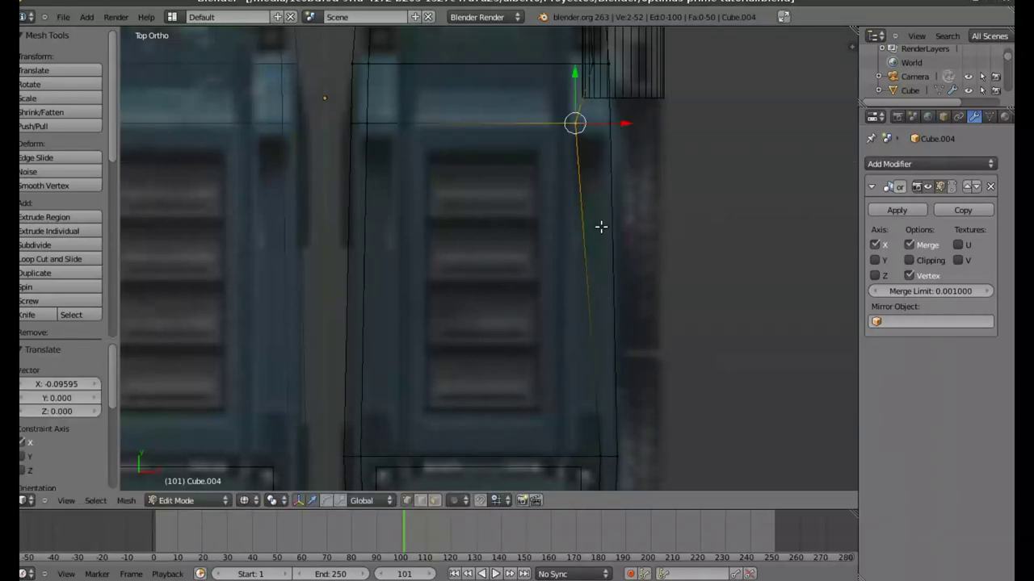
pyautogui.keyDown('shift'); pyautogui.moveTo(386, 321); pyautogui.dragTo(406, 312, button='middle'); pyautogui.keyUp('shift')
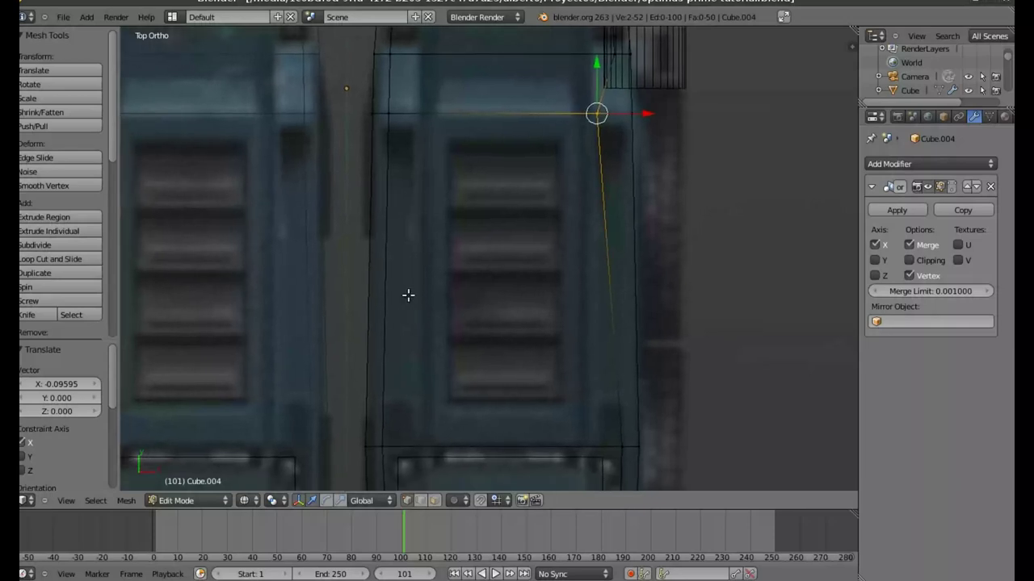
# Add another vertical edge loop and shift the panel's lower corner vertex along X
pyautogui.hotkey('ctrl', 'r')
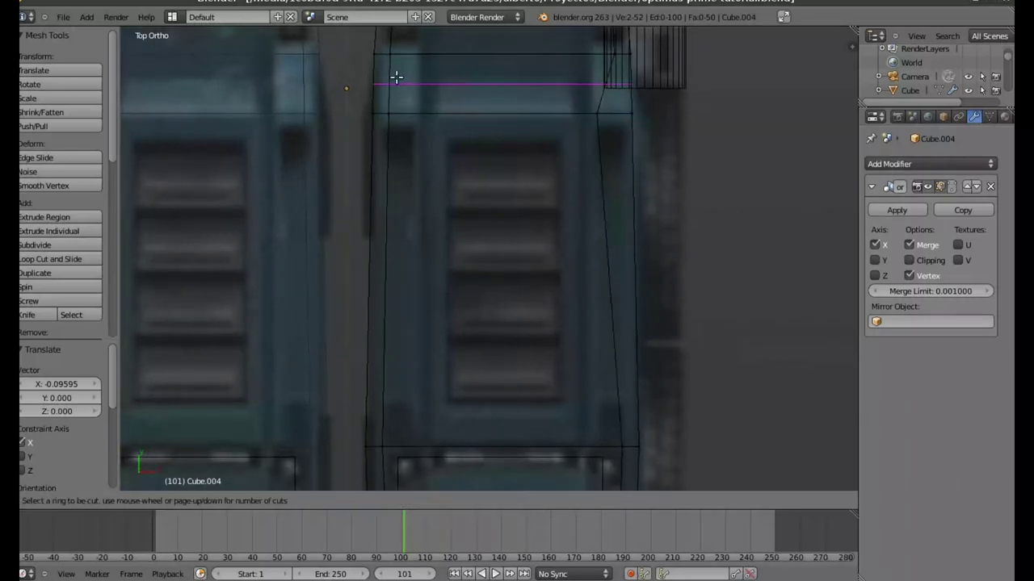
pyautogui.click(436, 73)
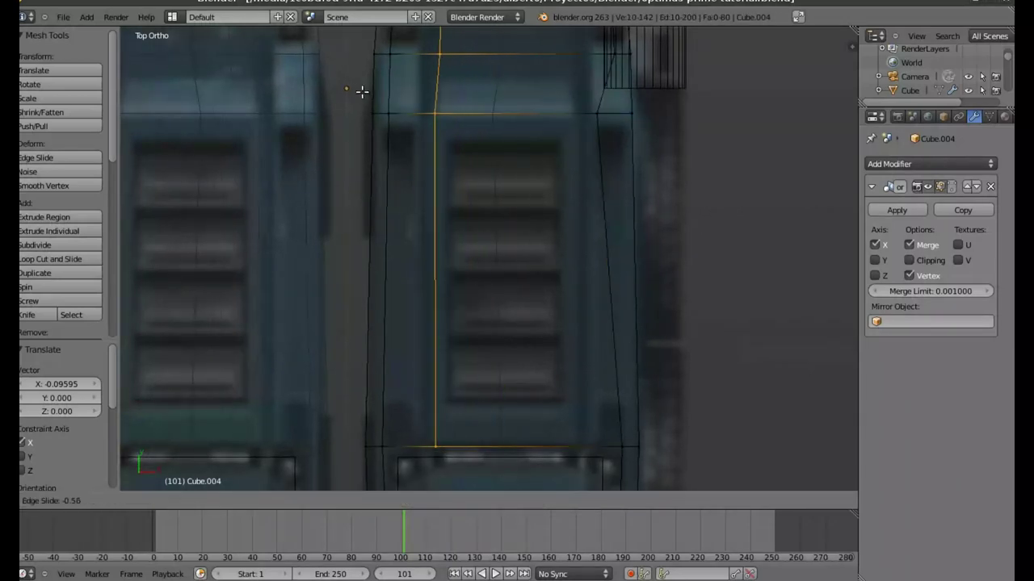
pyautogui.click(355, 94)
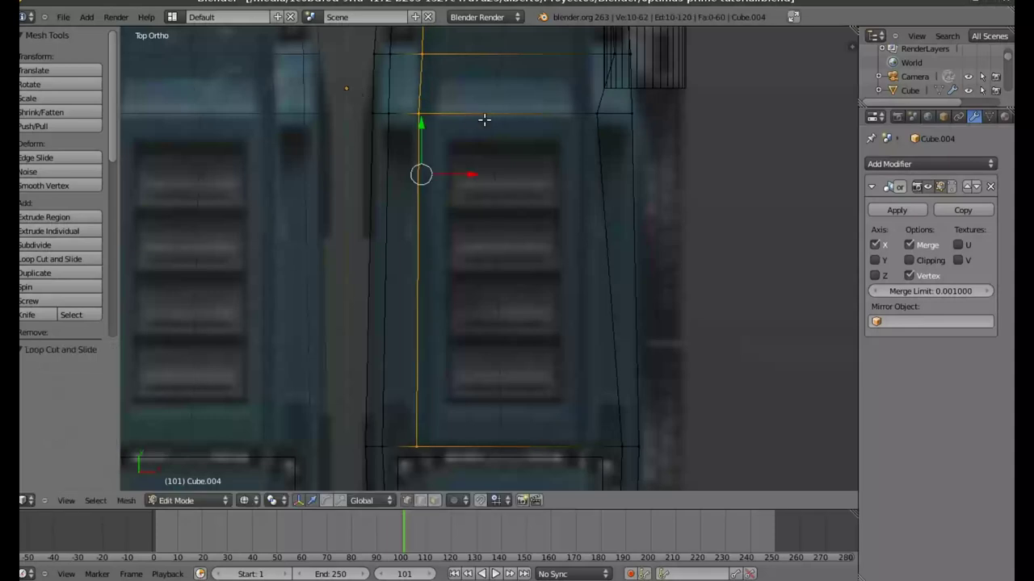
pyautogui.keyDown('shift'); pyautogui.moveTo(576, 339); pyautogui.dragTo(565, 277, button='middle'); pyautogui.keyUp('shift')
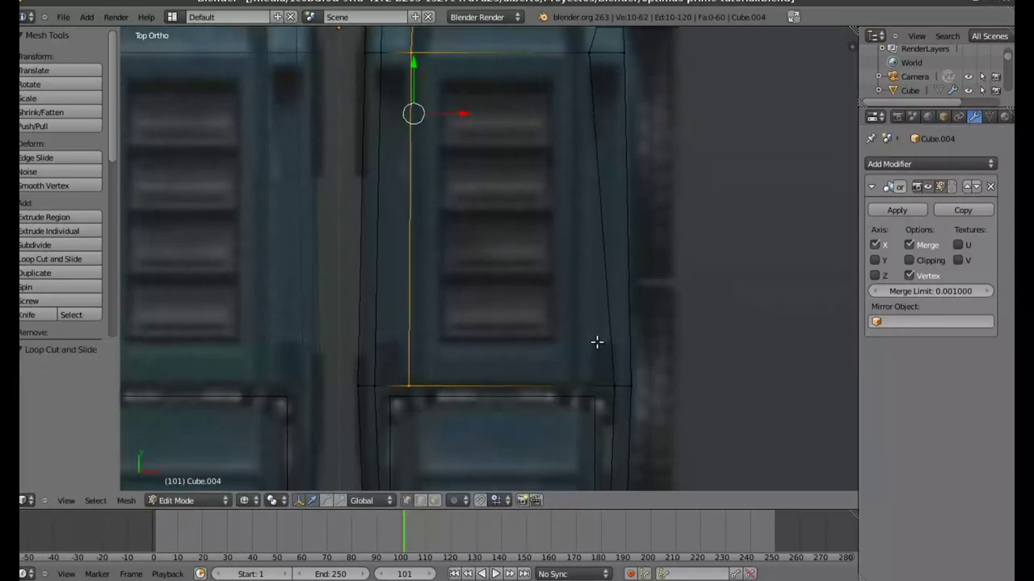
pyautogui.press('a')
pyautogui.press('b')
pyautogui.moveTo(600, 365); pyautogui.dragTo(622, 404)
pyautogui.press('g')
pyautogui.press('x')
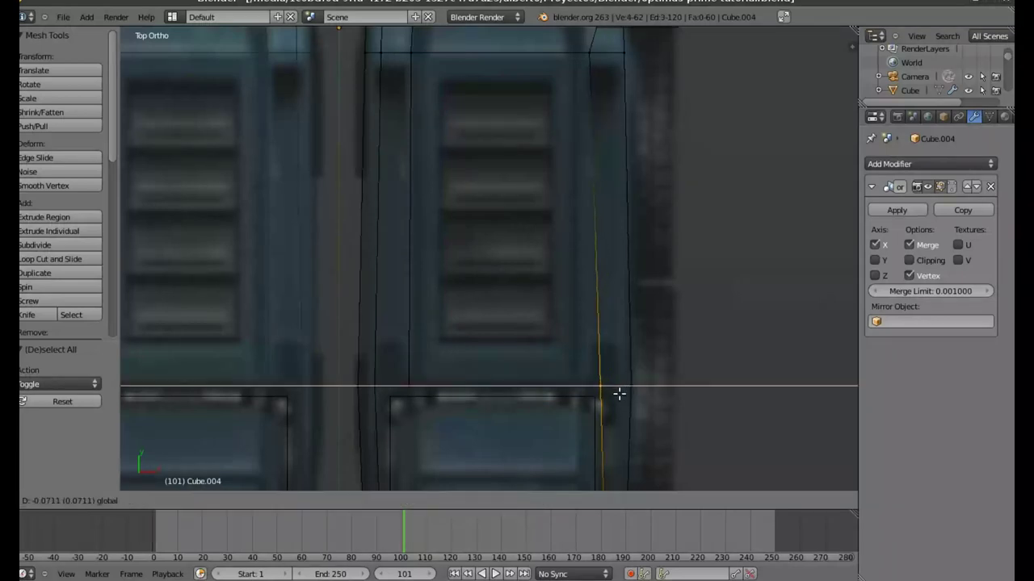
pyautogui.click(617, 393)
# Box-select the top horizontal edge loop of Cube.004
pyautogui.moveTo(491, 254)
pyautogui.keyDown('shift'); pyautogui.mouseDown(button='middle')
pyautogui.moveTo(450, 266)
pyautogui.moveTo(438, 316)
pyautogui.mouseUp(button='middle'); pyautogui.keyUp('shift')
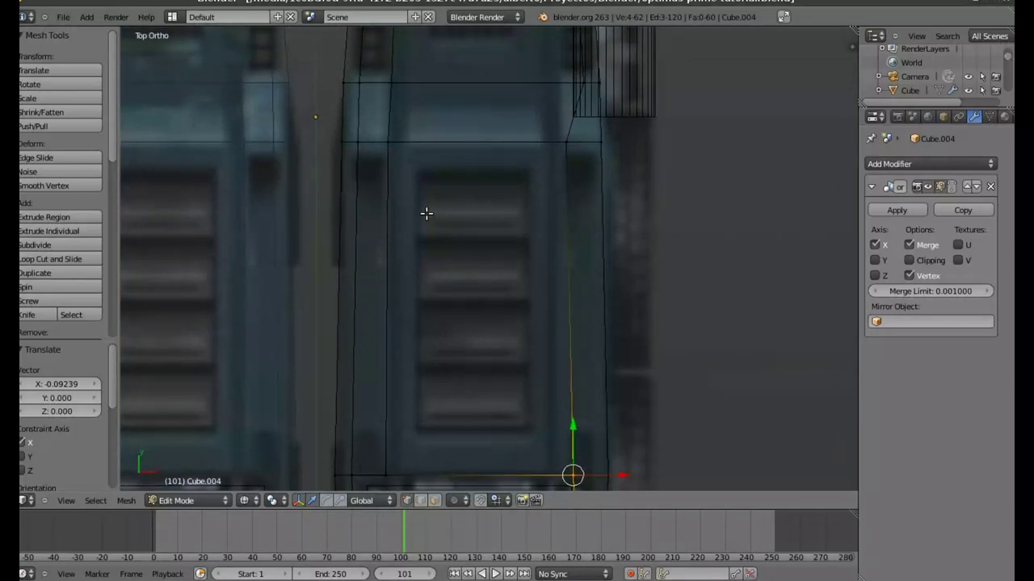
pyautogui.press('a')
pyautogui.press('b')
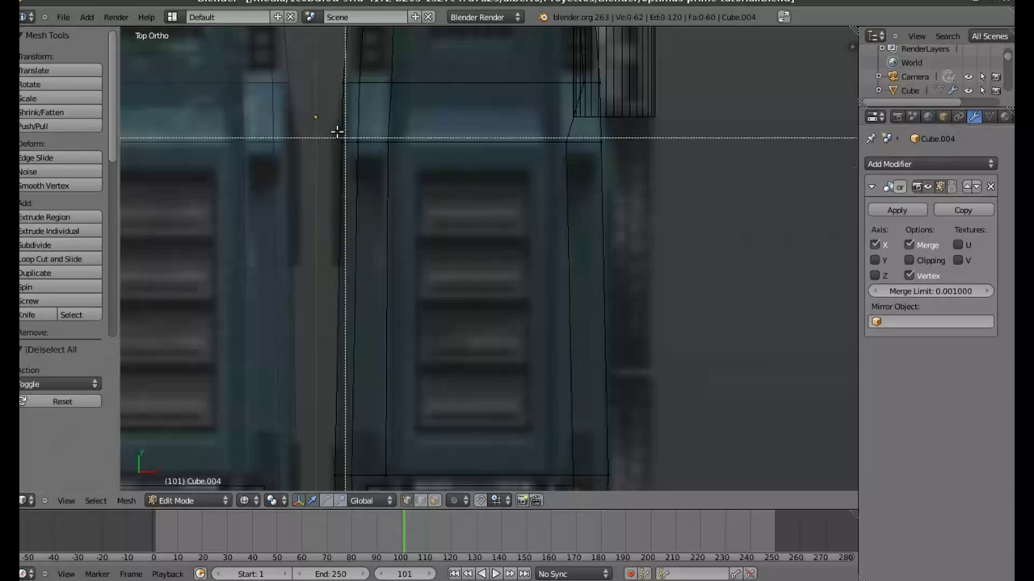
pyautogui.moveTo(340, 132); pyautogui.dragTo(627, 150)
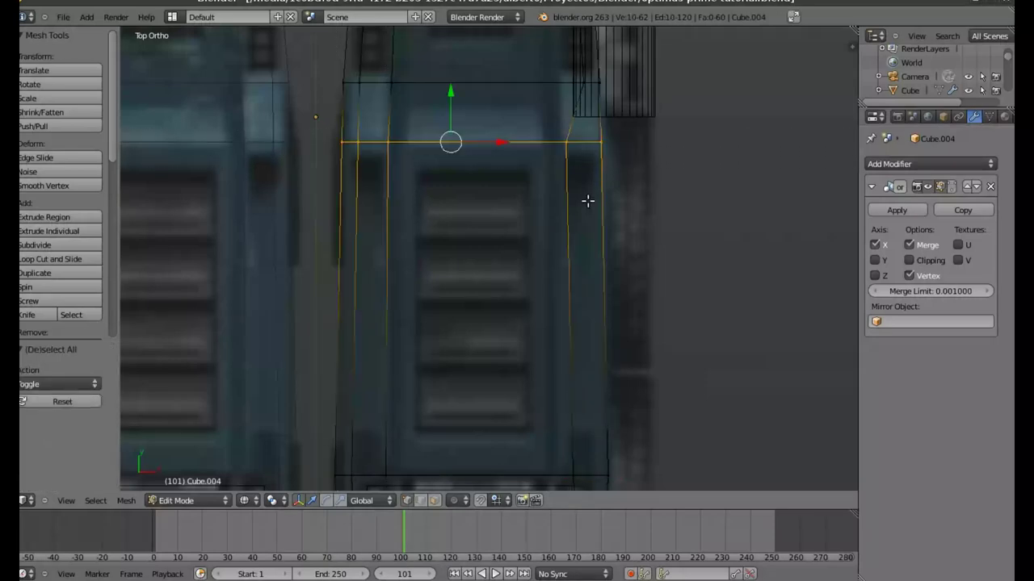
pyautogui.moveTo(423, 274)
pyautogui.keyDown('shift'); pyautogui.mouseDown(button='middle')
pyautogui.moveTo(471, 253)
pyautogui.moveTo(503, 219)
pyautogui.moveTo(489, 223)
pyautogui.mouseUp(button='middle'); pyautogui.keyUp('shift')
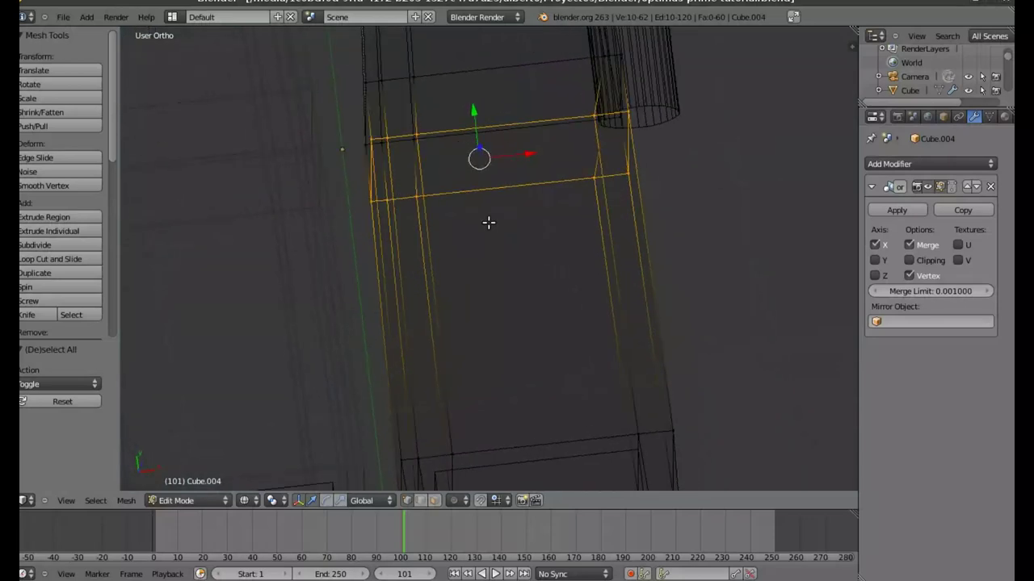
# Trim the selection to the top edge and try raising it slightly along Z
pyautogui.keyDown('shift'); pyautogui.rightClick(374, 203); pyautogui.keyUp('shift')
pyautogui.keyDown('shift'); pyautogui.rightClick(377, 200); pyautogui.keyUp('shift')
pyautogui.keyDown('shift'); pyautogui.rightClick(417, 198); pyautogui.keyUp('shift')
pyautogui.keyDown('shift'); pyautogui.rightClick(605, 177); pyautogui.keyUp('shift')
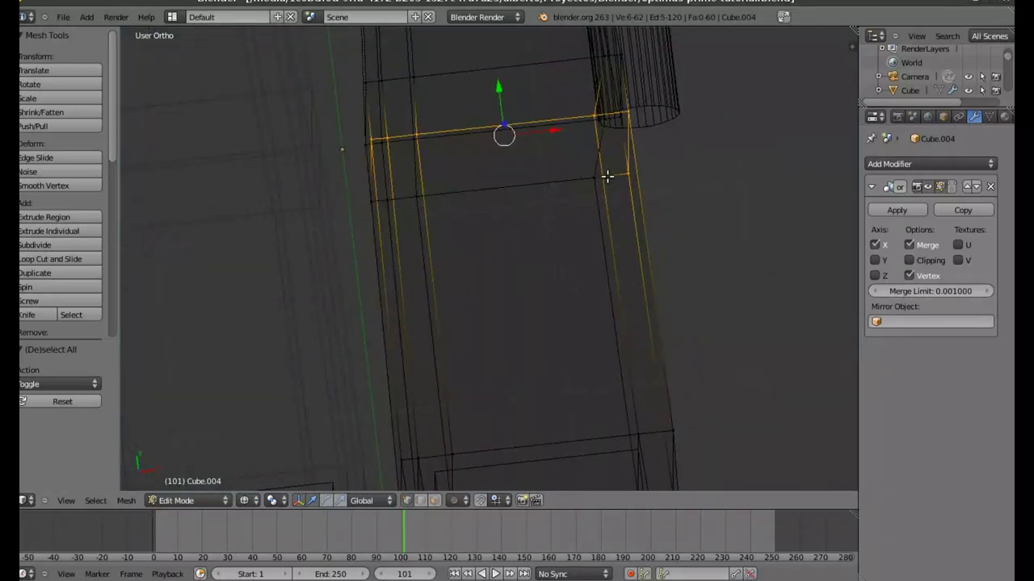
pyautogui.keyDown('shift'); pyautogui.rightClick(624, 173); pyautogui.keyUp('shift')
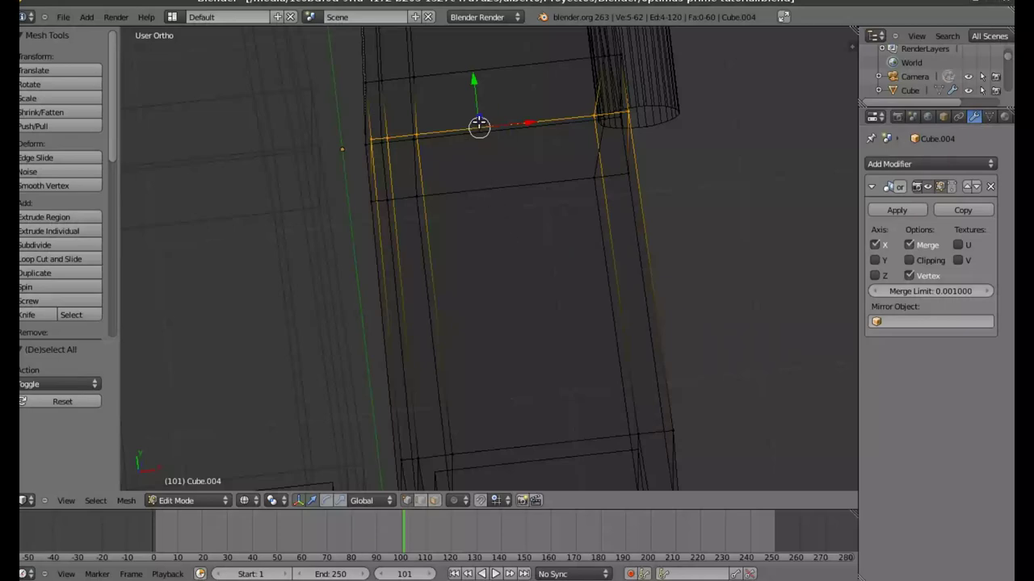
pyautogui.moveTo(479, 123); pyautogui.dragTo(482, 115)
pyautogui.moveTo(362, 298)
pyautogui.mouseDown(button='middle')
pyautogui.moveTo(398, 277)
pyautogui.moveTo(433, 231)
pyautogui.moveTo(410, 170)
pyautogui.mouseUp(button='middle')
pyautogui.moveTo(392, 144); pyautogui.dragTo(394, 142)
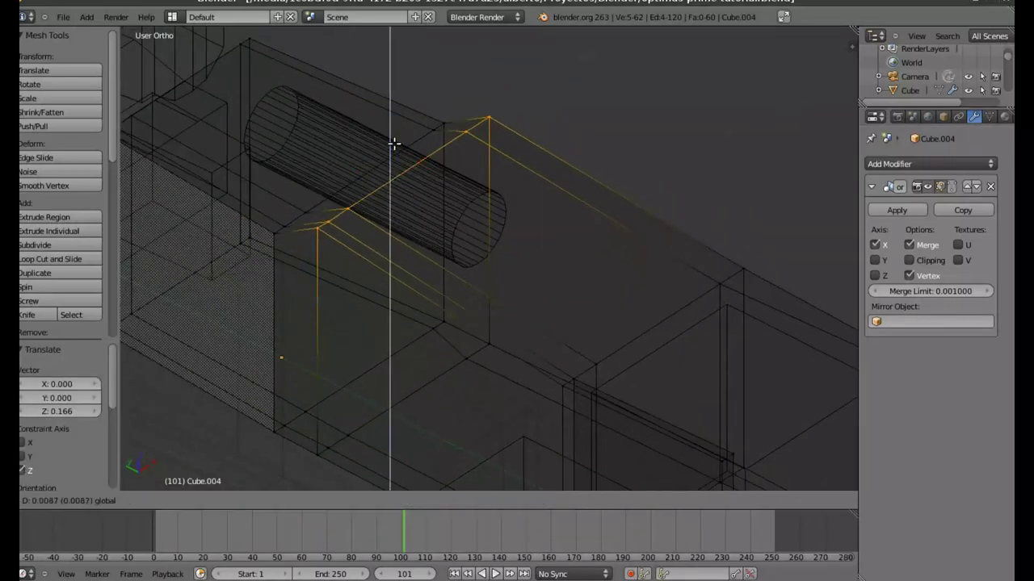
pyautogui.press('KP_7')
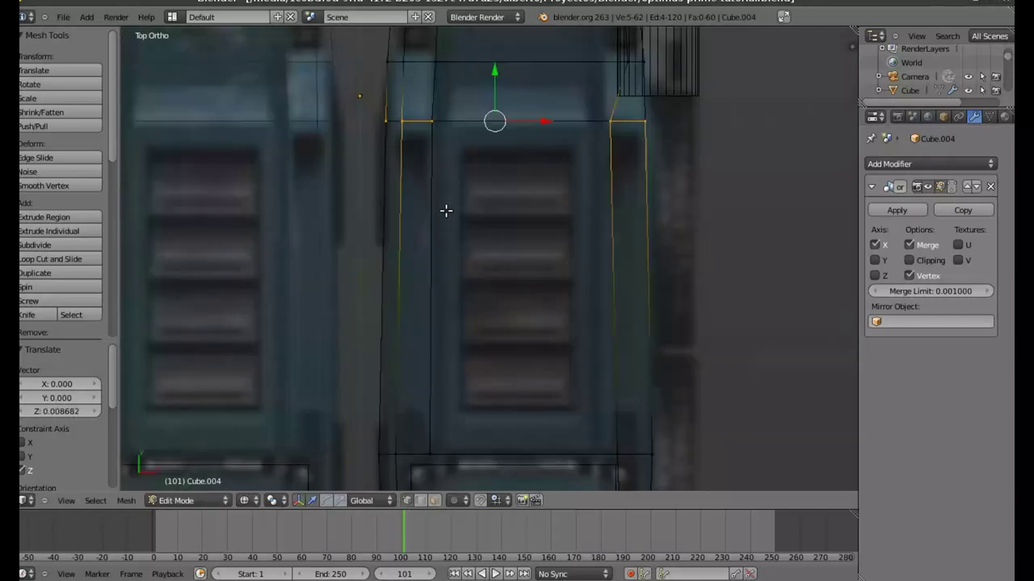
pyautogui.moveTo(533, 320)
pyautogui.keyDown('shift'); pyautogui.mouseDown(button='middle')
pyautogui.moveTo(509, 304)
pyautogui.moveTo(487, 312)
pyautogui.moveTo(500, 323)
pyautogui.mouseUp(button='middle'); pyautogui.keyUp('shift')
# Undo the raise twice and deselect the unwanted edges and vertices from an angled view
pyautogui.hotkey('ctrl', 'z')
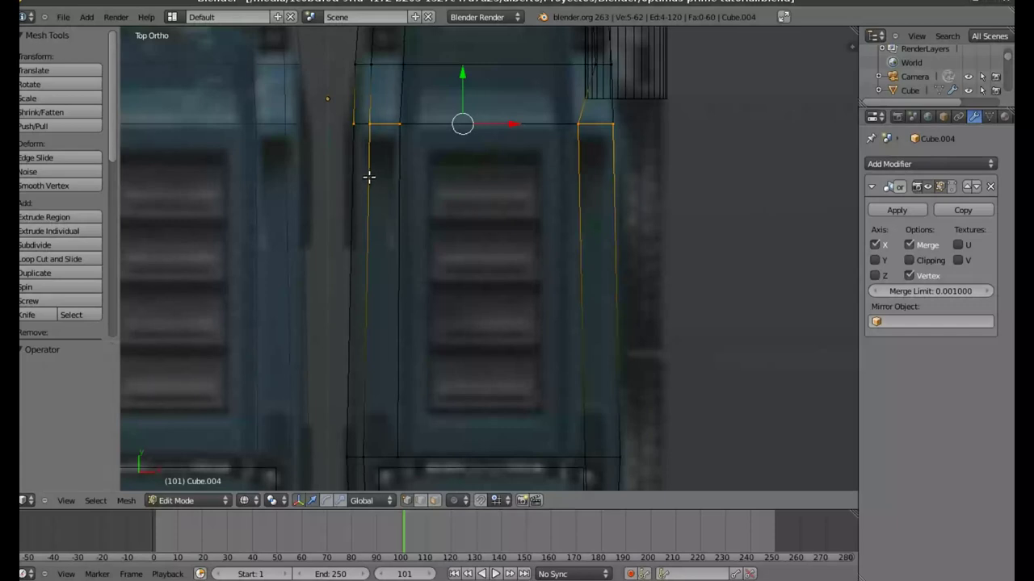
pyautogui.hotkey('ctrl', 'z')
pyautogui.hotkey('ctrl', 'z')
pyautogui.hotkey('ctrl', 'z')
pyautogui.hotkey('ctrl', 'z')
pyautogui.moveTo(370, 176)
pyautogui.mouseDown(button='middle')
pyautogui.moveTo(382, 154)
pyautogui.moveTo(369, 169)
pyautogui.moveTo(385, 183)
pyautogui.moveTo(400, 162)
pyautogui.moveTo(353, 247)
pyautogui.mouseUp(button='middle')
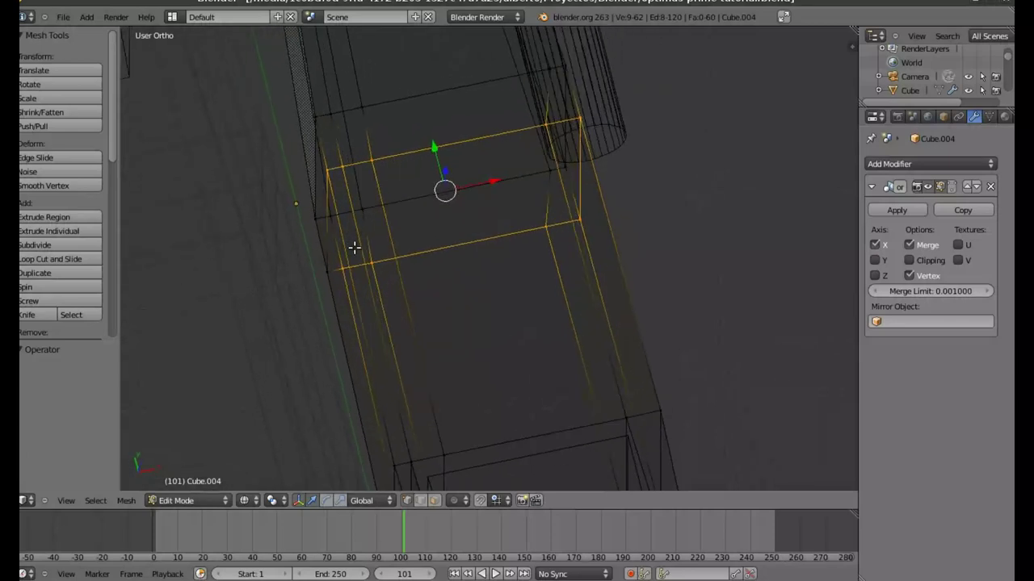
pyautogui.keyDown('shift'); pyautogui.rightClick(343, 271); pyautogui.keyUp('shift')
pyautogui.keyDown('shift'); pyautogui.rightClick(370, 267); pyautogui.keyUp('shift')
pyautogui.keyDown('shift'); pyautogui.rightClick(566, 223); pyautogui.keyUp('shift')
pyautogui.keyDown('shift'); pyautogui.rightClick(581, 217); pyautogui.keyUp('shift')
pyautogui.moveTo(604, 212)
pyautogui.mouseDown(button='middle')
pyautogui.moveTo(633, 226)
pyautogui.moveTo(628, 247)
pyautogui.moveTo(654, 235)
pyautogui.moveTo(639, 200)
pyautogui.mouseUp(button='middle')
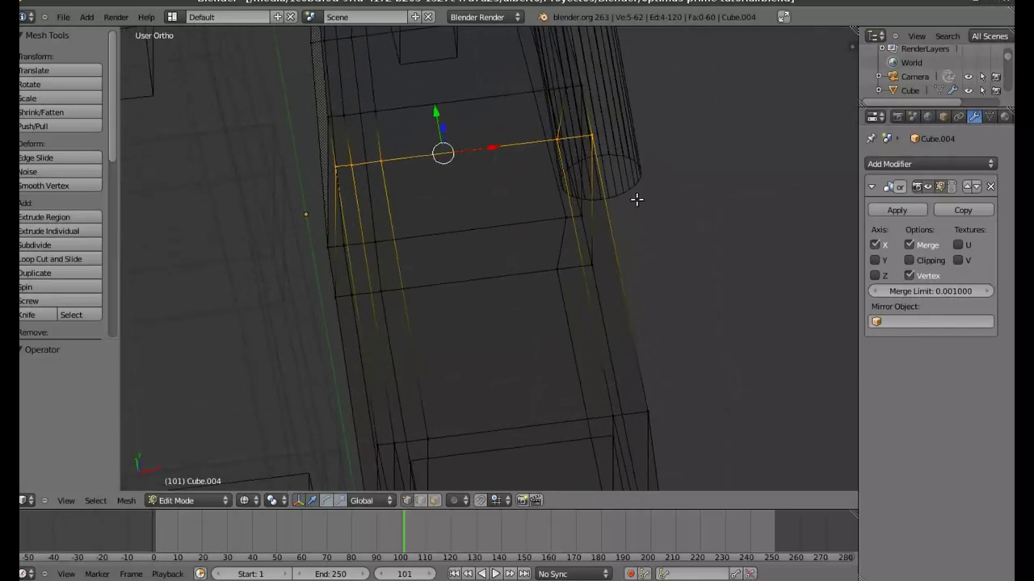
pyautogui.press('KP_7')
pyautogui.moveTo(387, 317)
pyautogui.mouseDown(button='middle')
pyautogui.moveTo(415, 231)
pyautogui.moveTo(418, 176)
pyautogui.mouseUp(button='middle')
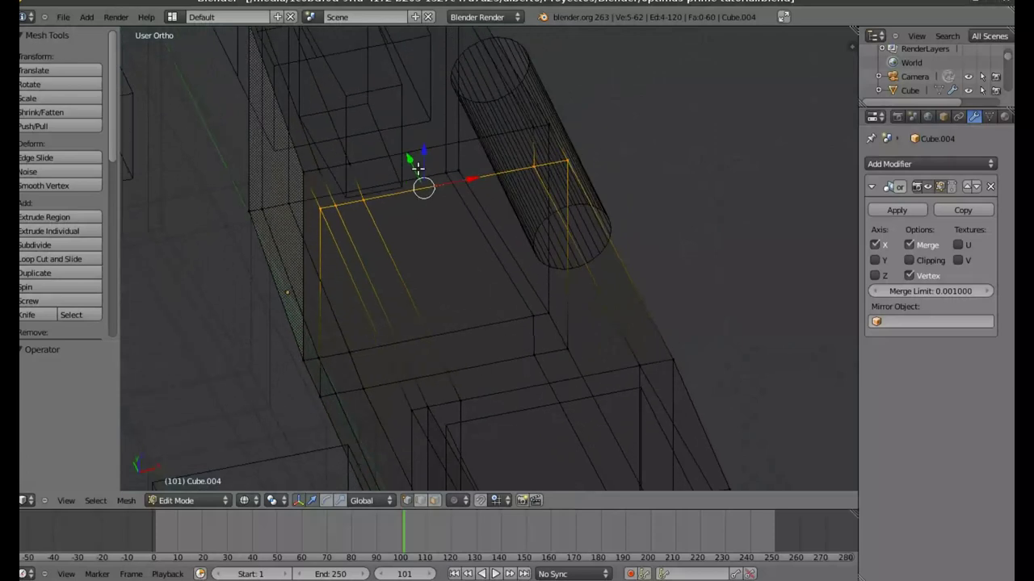
# Raise the selected top edges 0.0778 along Z and recentre the top view
pyautogui.press('g')
pyautogui.press('z')
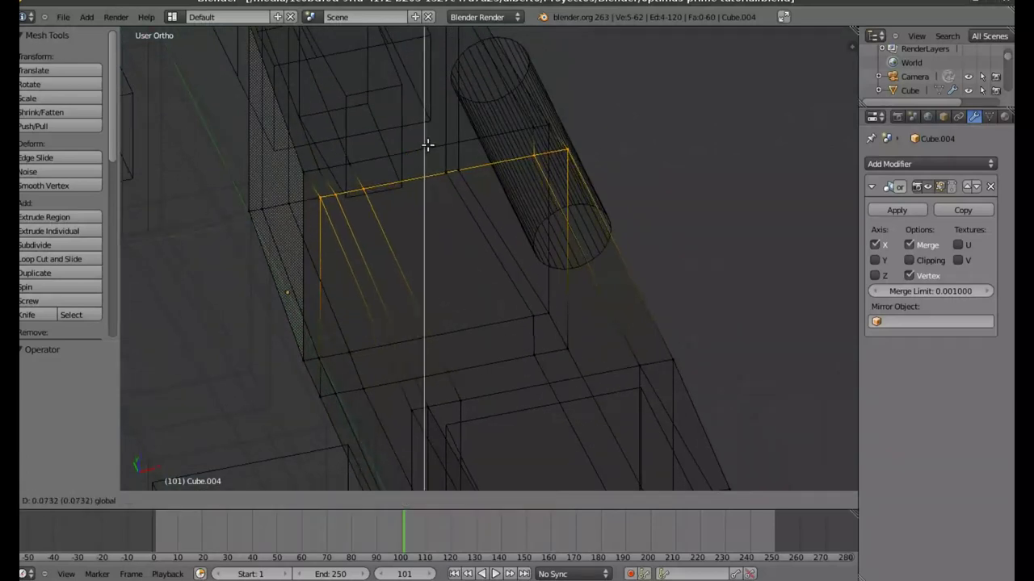
pyautogui.click(428, 143)
pyautogui.press('KP_7')
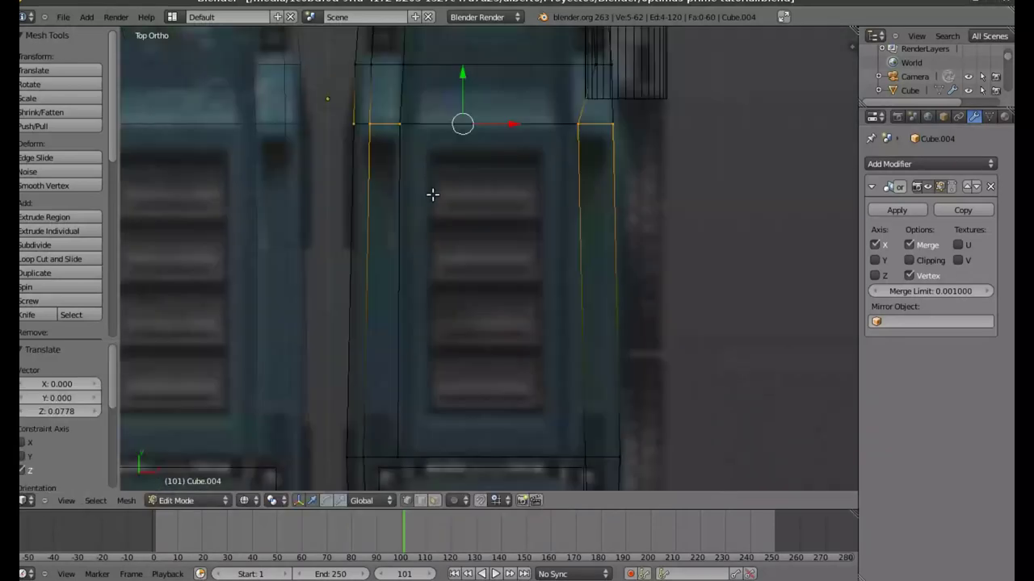
pyautogui.moveTo(445, 309)
pyautogui.keyDown('shift'); pyautogui.mouseDown(button='middle')
pyautogui.moveTo(473, 249)
pyautogui.moveTo(445, 254)
pyautogui.moveTo(436, 270)
pyautogui.mouseUp(button='middle'); pyautogui.keyUp('shift')
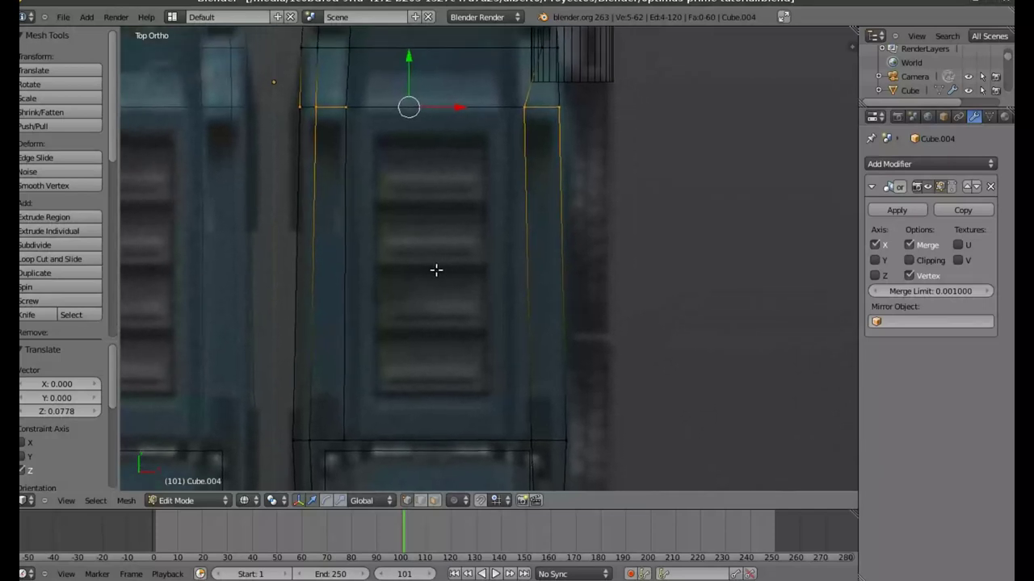
# Add a horizontal loop cut near the panel's top and place a second one
pyautogui.hotkey('ctrl', 'r')
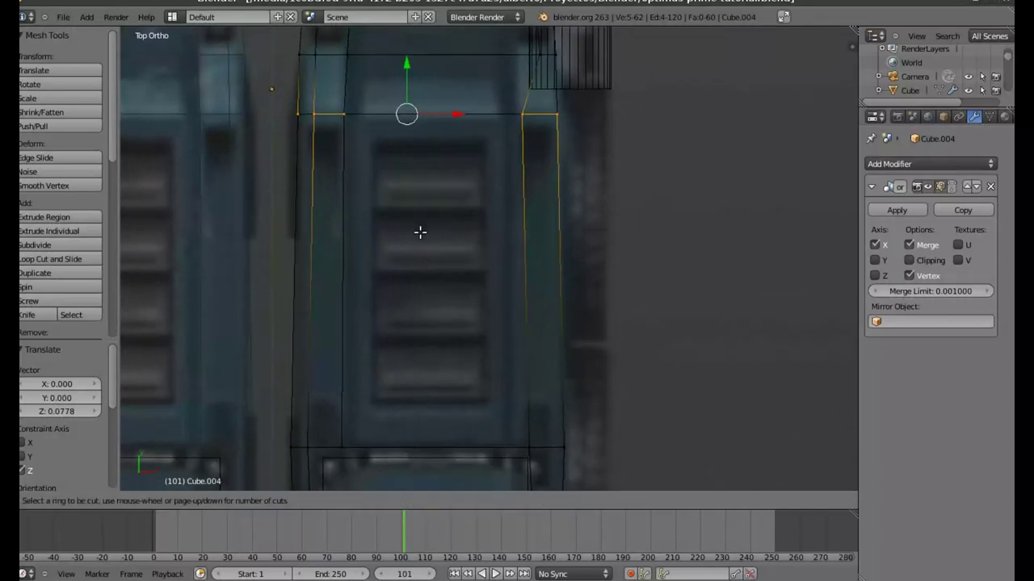
pyautogui.click(303, 194)
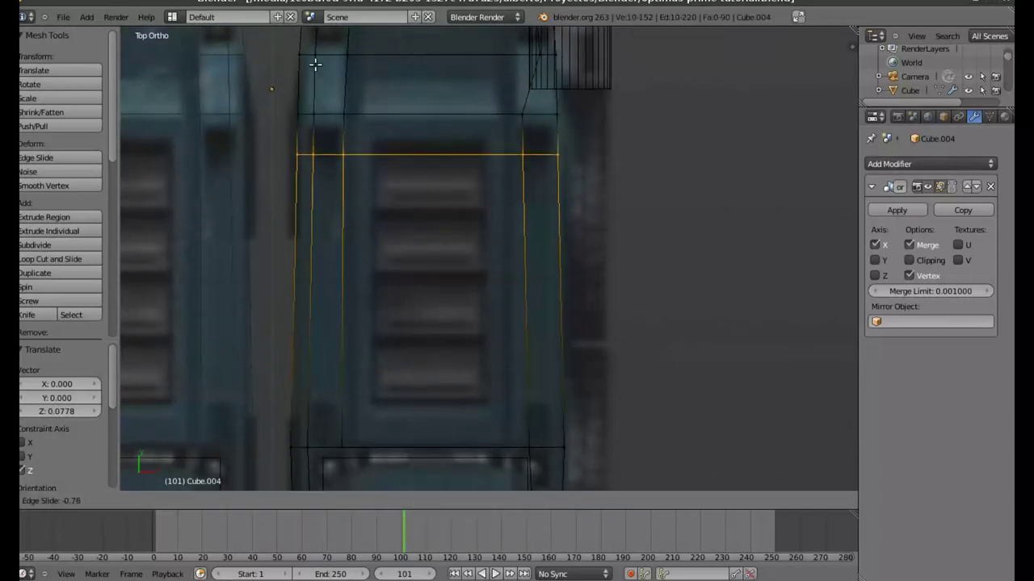
pyautogui.click(315, 62)
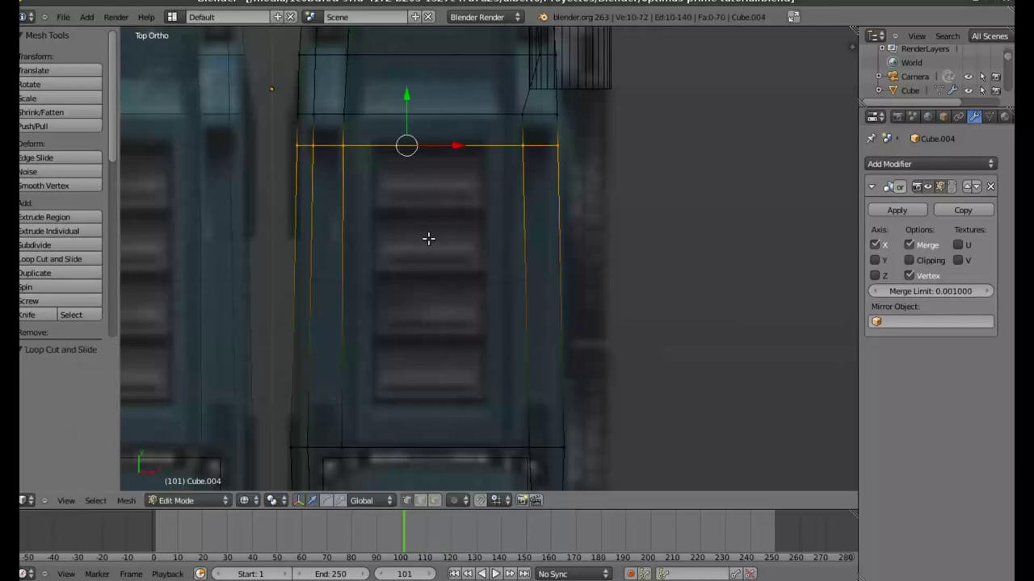
pyautogui.hotkey('ctrl', 'r')
pyautogui.click(373, 300)
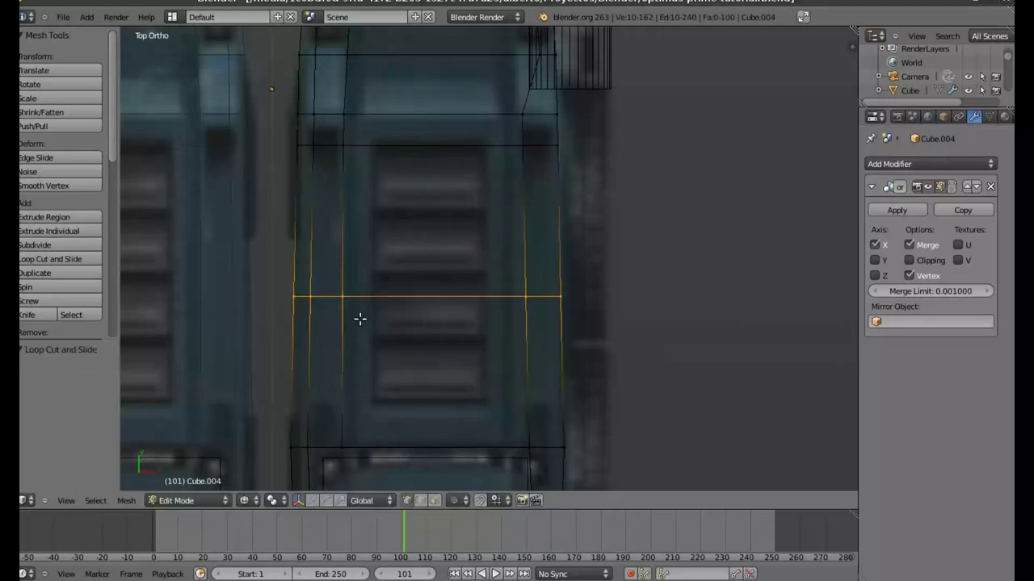
# Confirm the second horizontal loop near the bottom and add two vertical edge loops
pyautogui.click(352, 402)
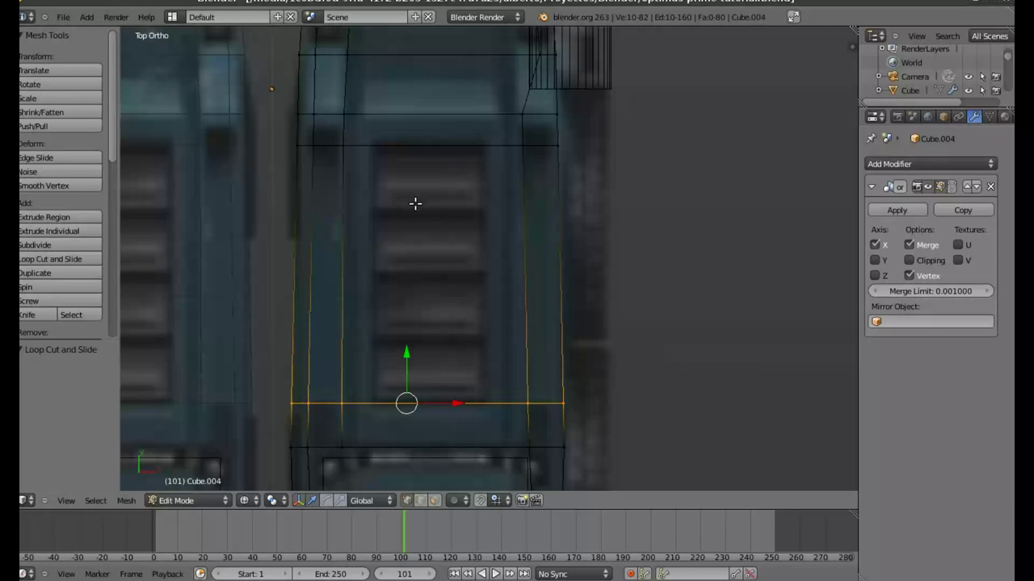
pyautogui.hotkey('ctrl', 'r')
pyautogui.click(394, 161)
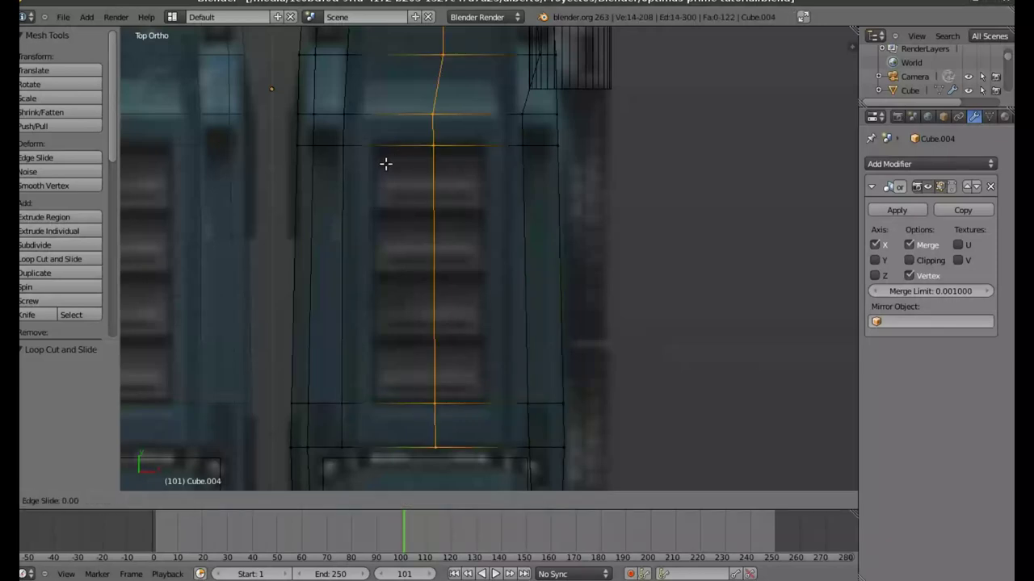
pyautogui.click(334, 176)
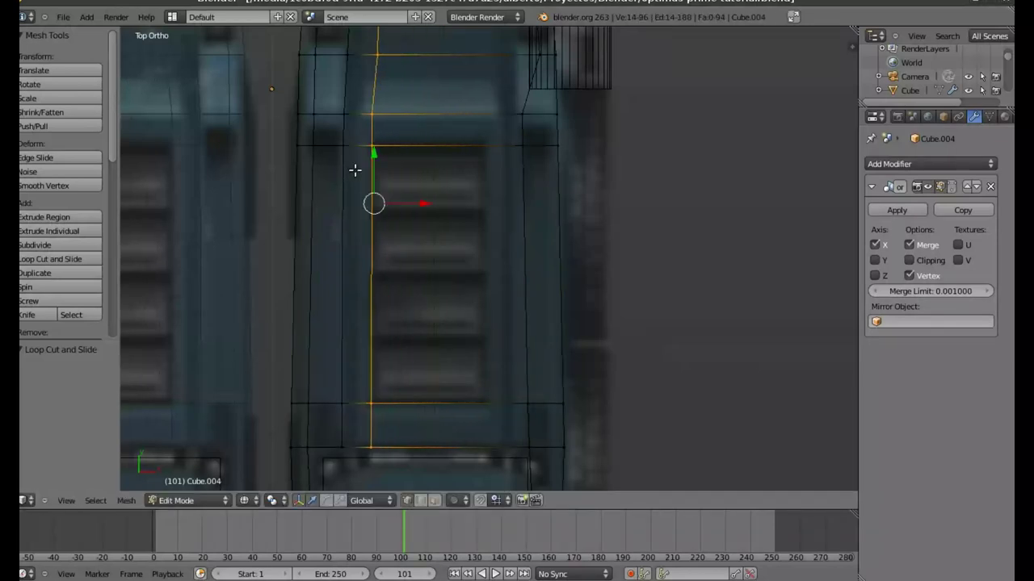
pyautogui.hotkey('ctrl', 'r')
pyautogui.click(428, 112)
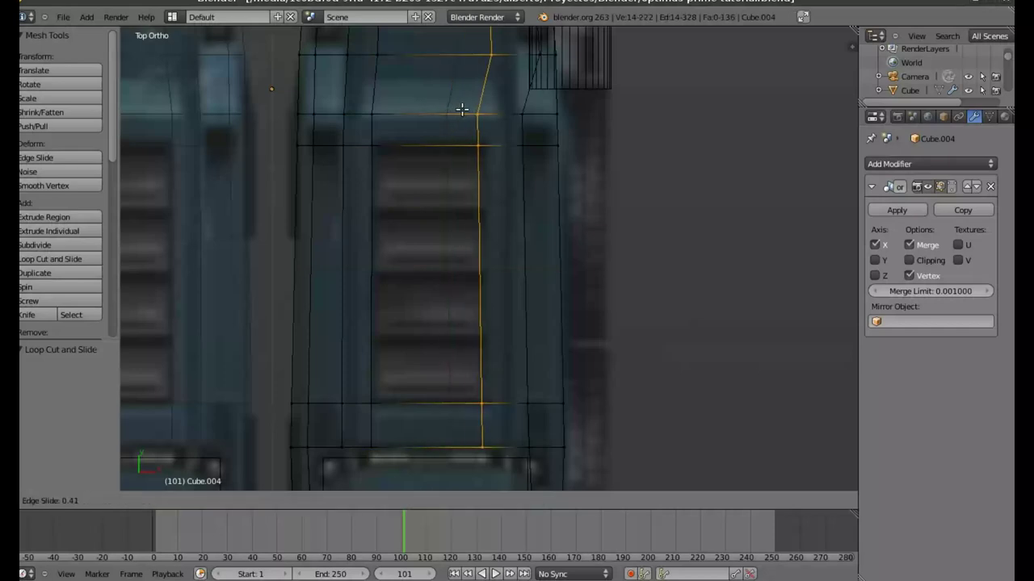
pyautogui.click(465, 111)
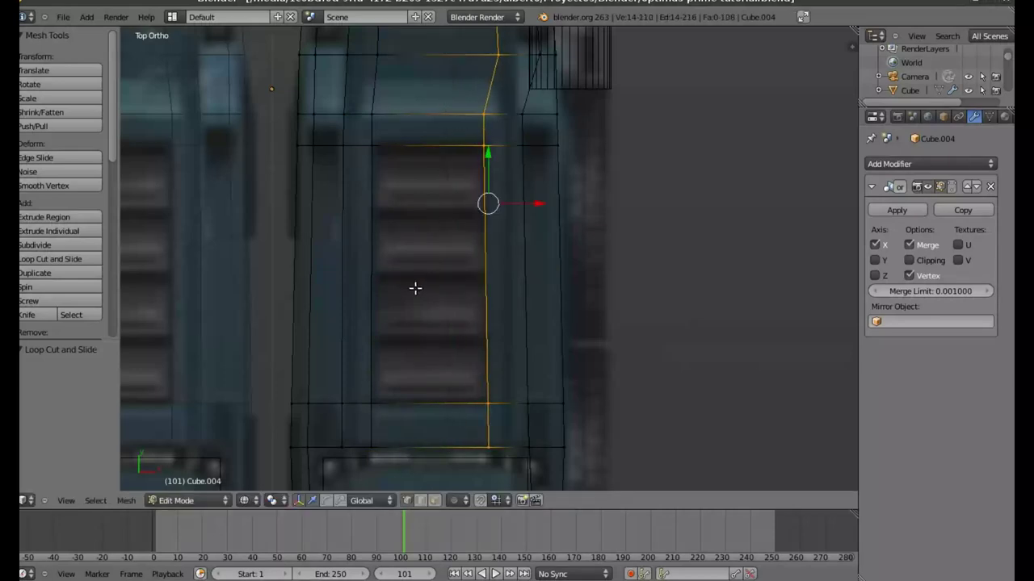
# Cut eight horizontal loops across the grille, then select the vent panel's top face
pyautogui.hotkey('ctrl', 'r')
pyautogui.scroll(8, 419, 287)
pyautogui.scroll(-1, 420, 284)
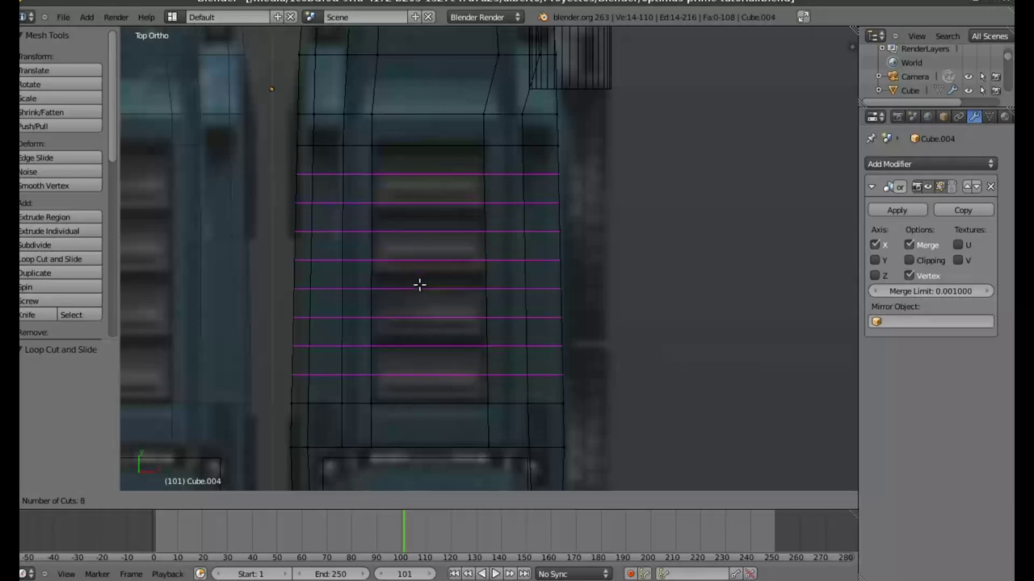
pyautogui.click(419, 285)
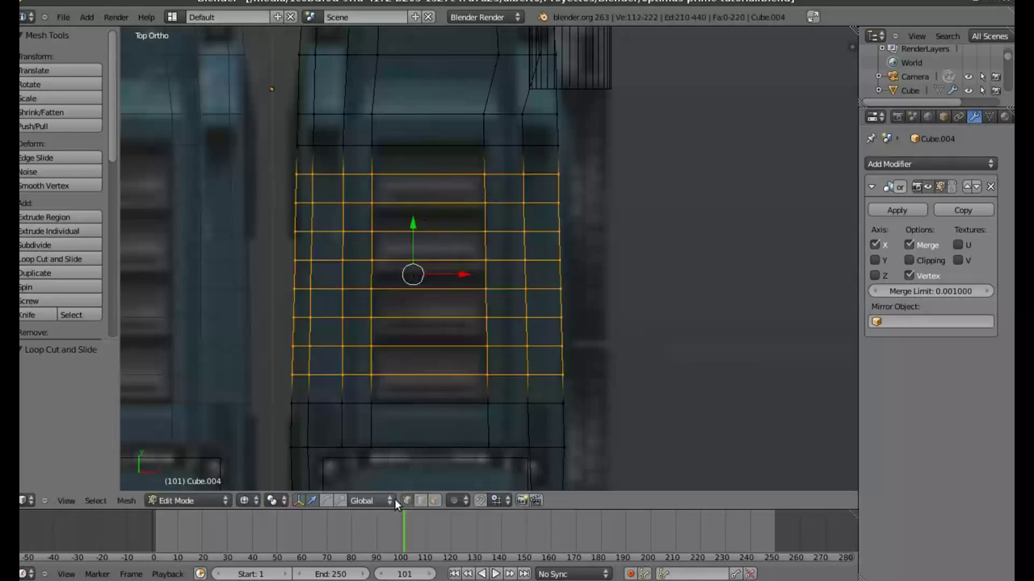
pyautogui.click(433, 501)
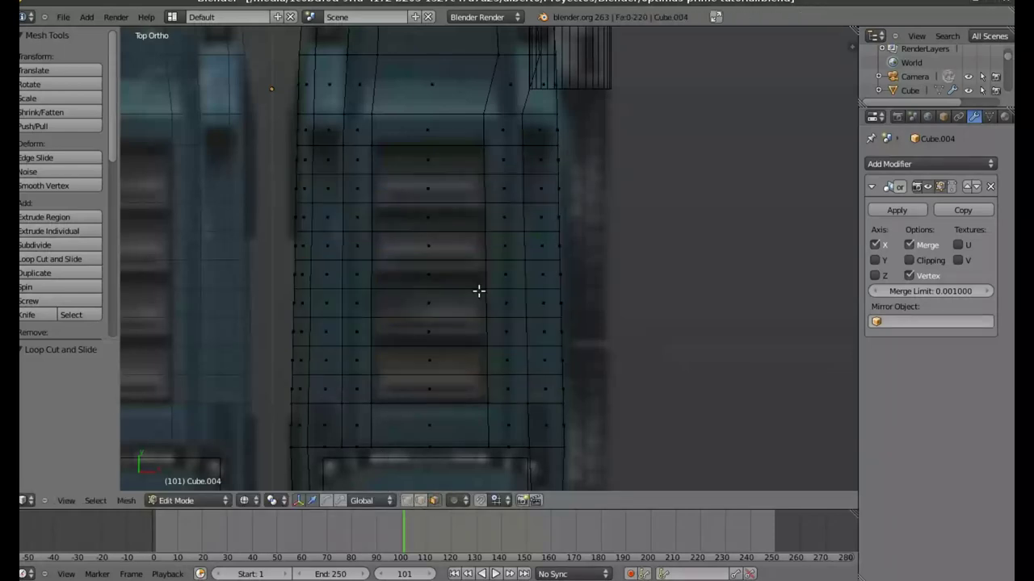
pyautogui.rightClick(430, 161)
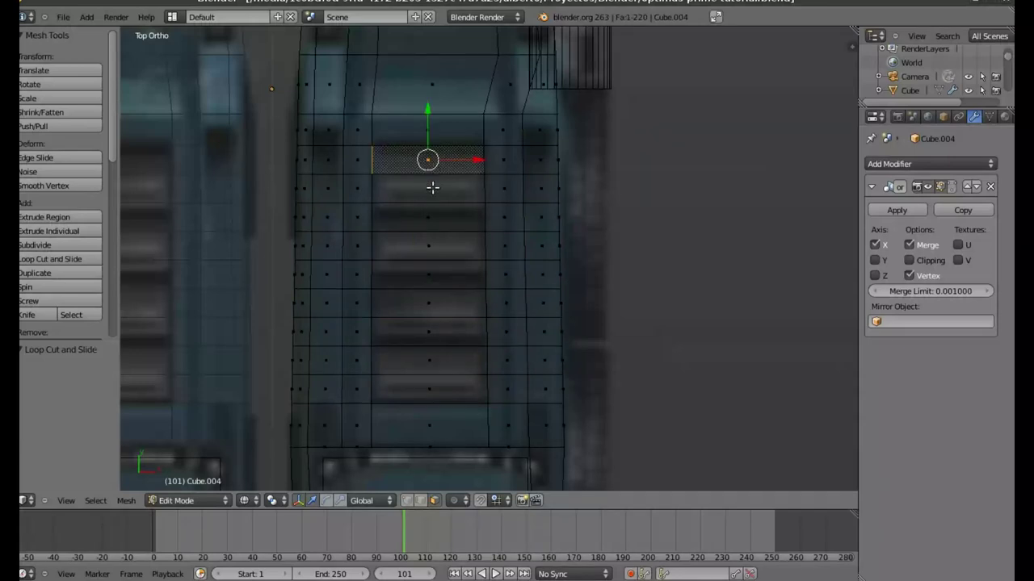
# Select the four horizontal slat faces on the leg's front panel from the top view
pyautogui.moveTo(432, 191)
pyautogui.mouseDown(button='middle')
pyautogui.moveTo(428, 171)
pyautogui.moveTo(441, 169)
pyautogui.mouseUp(button='middle')
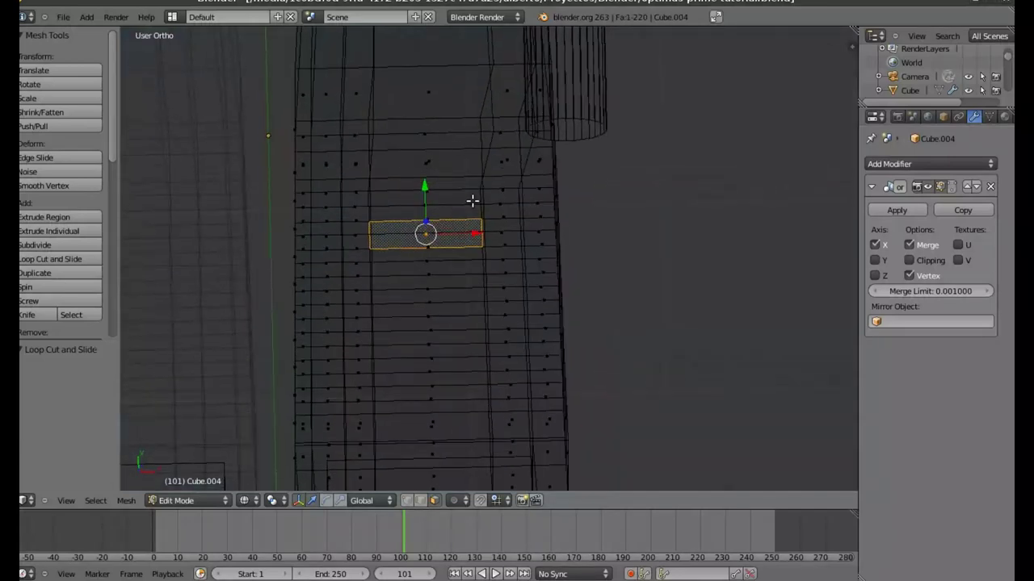
pyautogui.press('a')
pyautogui.press('KP_7')
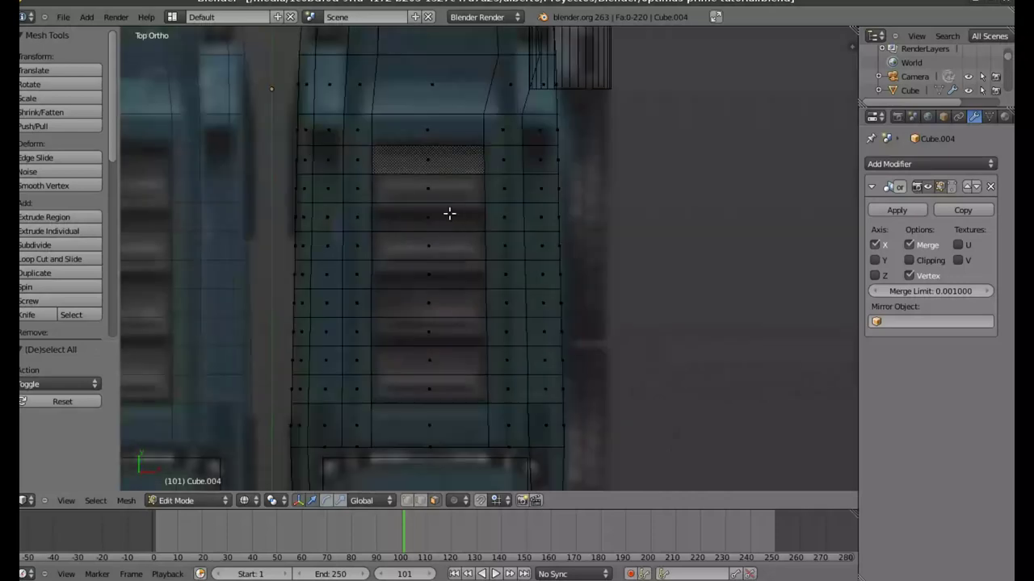
pyautogui.rightClick(463, 162)
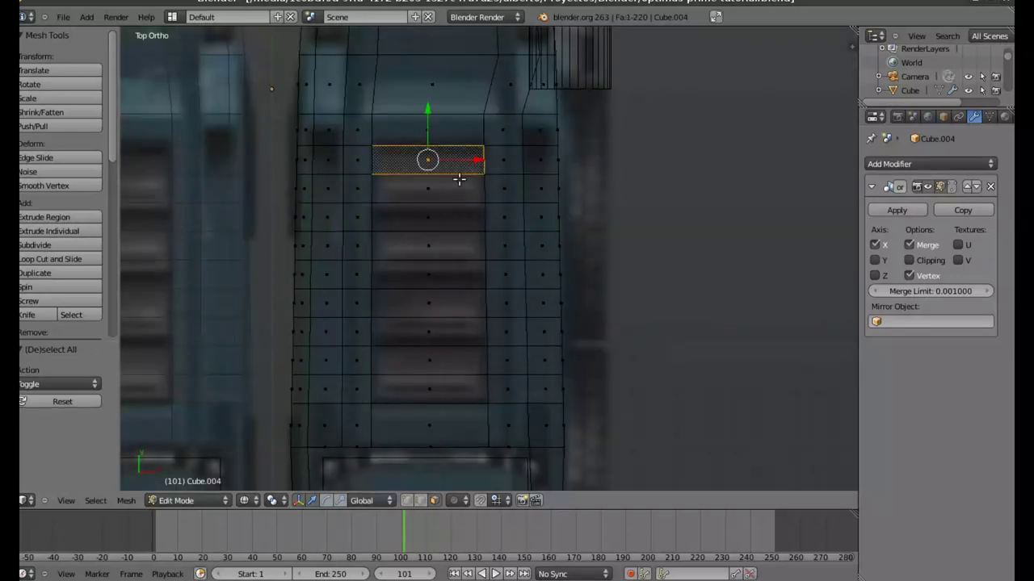
pyautogui.keyDown('shift'); pyautogui.rightClick(464, 219); pyautogui.keyUp('shift')
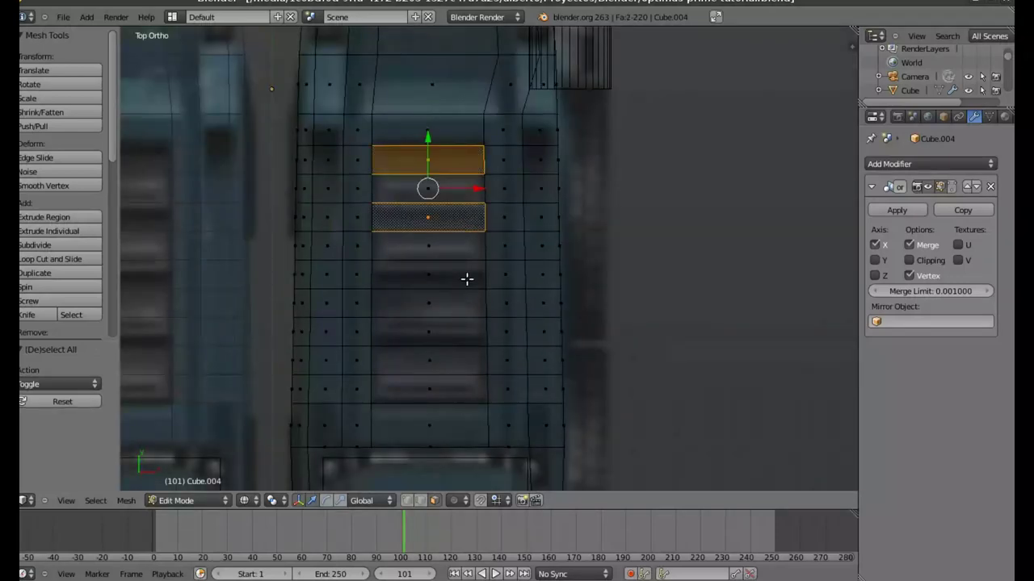
pyautogui.keyDown('shift'); pyautogui.rightClick(466, 280); pyautogui.keyUp('shift')
pyautogui.hotkey('ctrl', 'z')
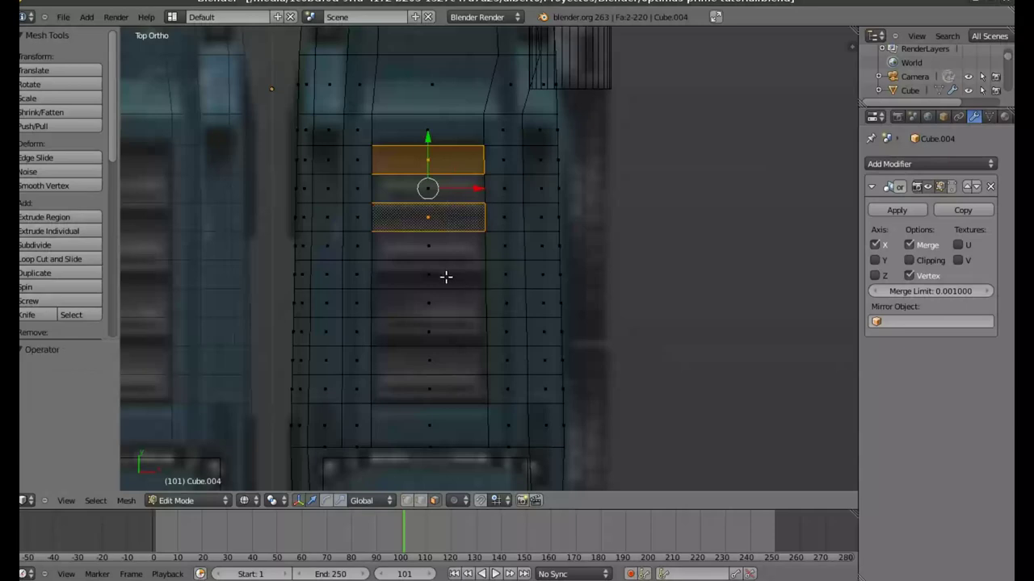
pyautogui.keyDown('shift'); pyautogui.rightClick(446, 277); pyautogui.keyUp('shift')
pyautogui.moveTo(446, 277); pyautogui.dragTo(445, 253, button='middle')
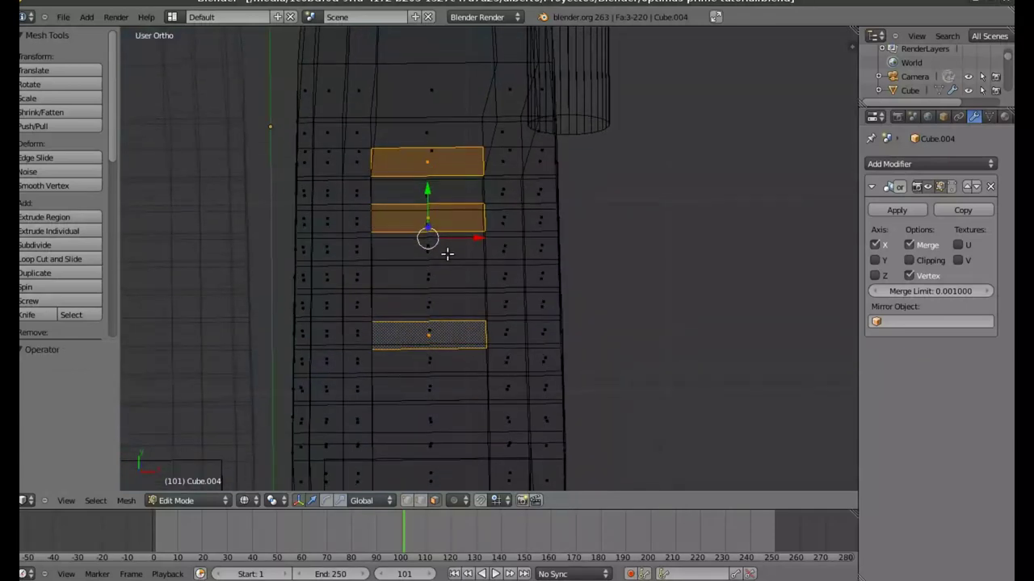
pyautogui.hotkey('ctrl', 'z')
pyautogui.press('KP_7')
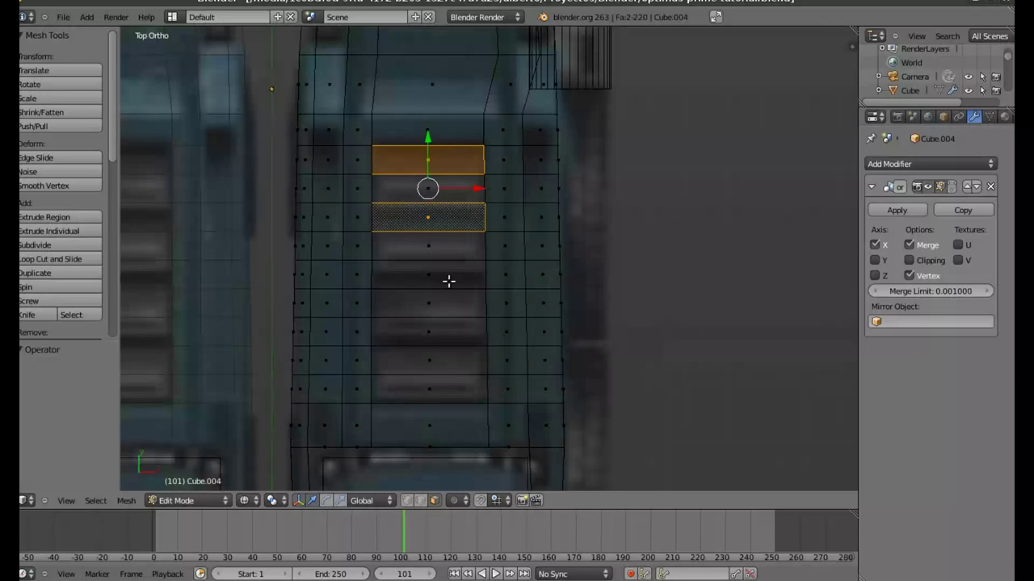
pyautogui.keyDown('shift'); pyautogui.rightClick(446, 277); pyautogui.keyUp('shift')
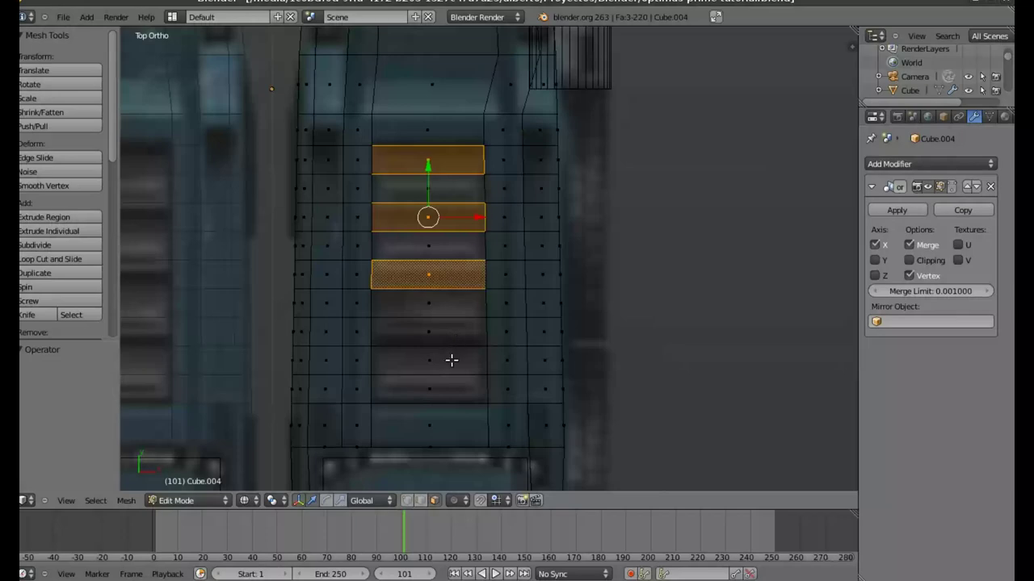
pyautogui.keyDown('shift'); pyautogui.rightClick(452, 361); pyautogui.keyUp('shift')
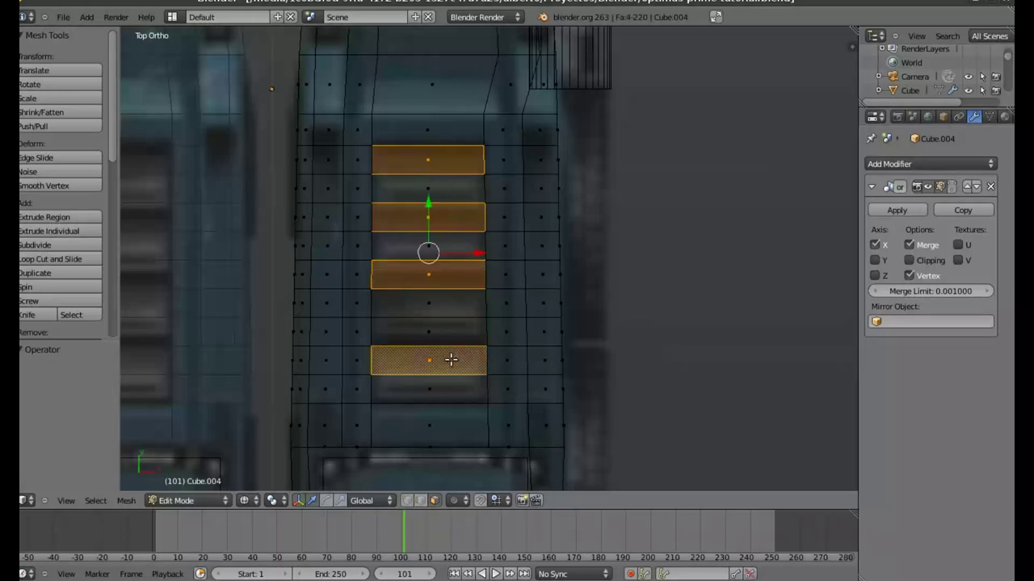
pyautogui.moveTo(542, 309)
pyautogui.mouseDown(button='middle')
pyautogui.moveTo(530, 253)
pyautogui.moveTo(510, 243)
pyautogui.mouseUp(button='middle')
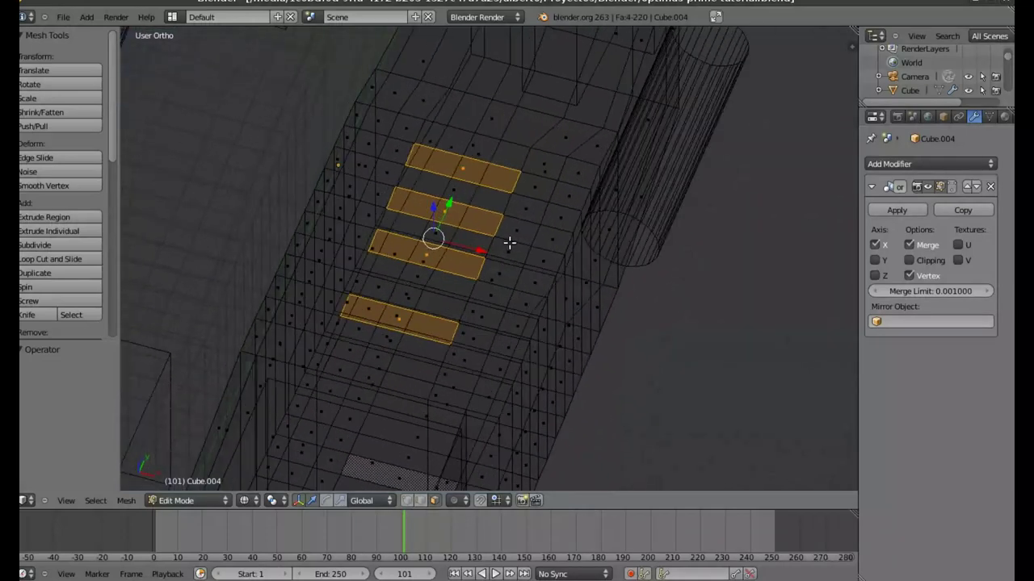
# Extrude the four slat faces -0.221 along Z and shift them 0.163 along Y
pyautogui.press('e')
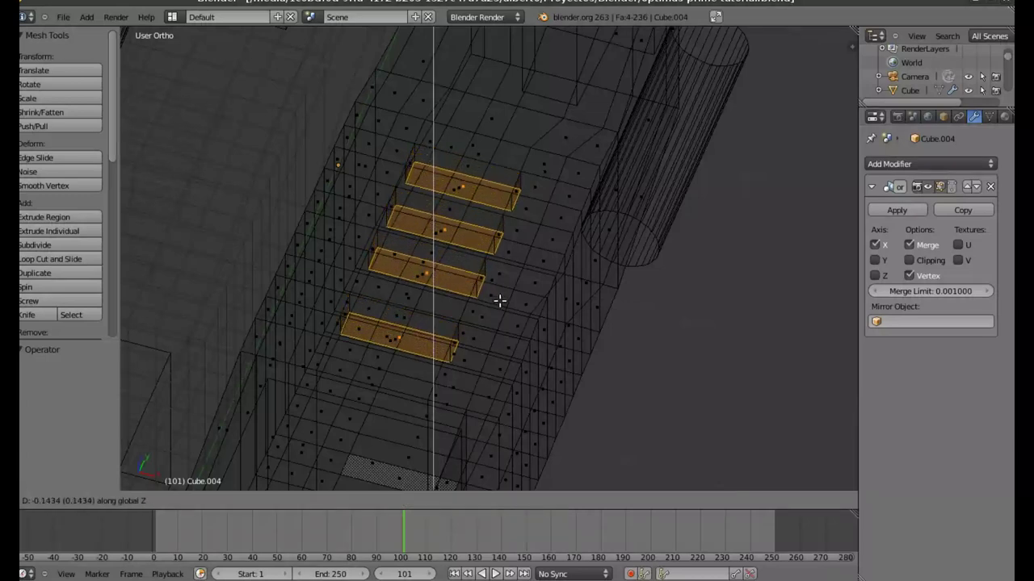
pyautogui.click(501, 308)
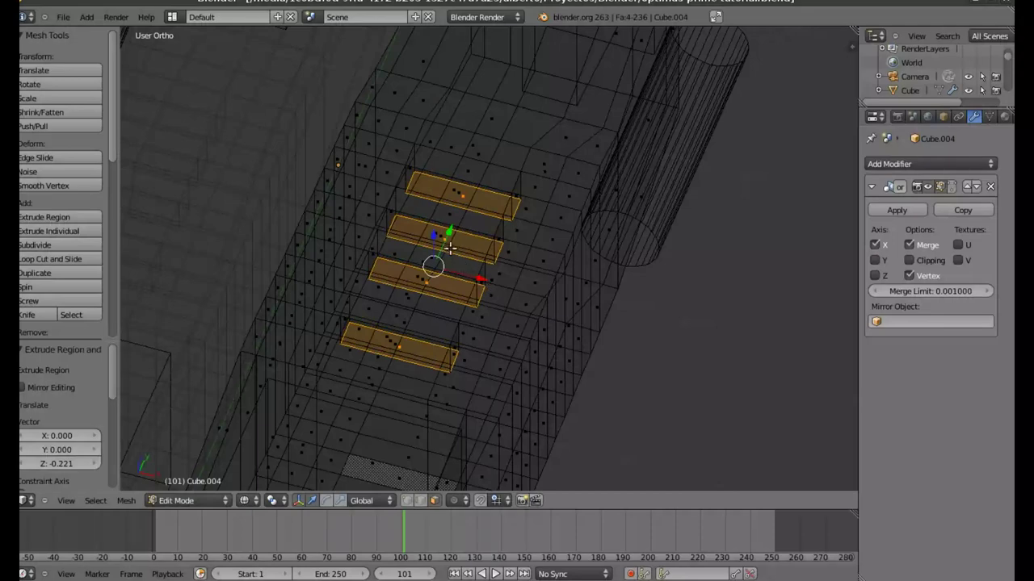
pyautogui.press('g')
pyautogui.press('y')
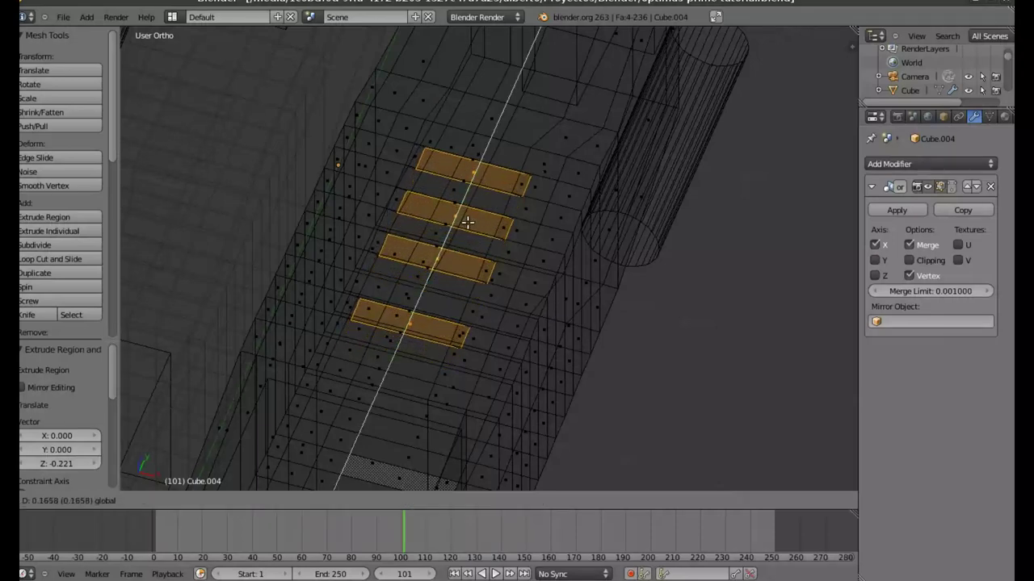
pyautogui.click(469, 223)
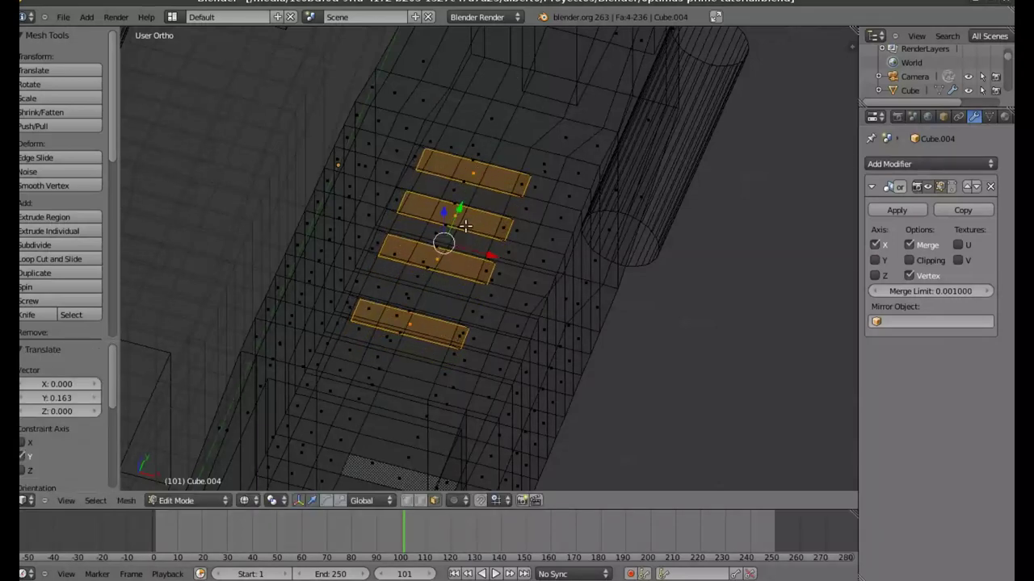
pyautogui.press('KP_7')
pyautogui.keyDown('shift'); pyautogui.moveTo(485, 347); pyautogui.dragTo(450, 407, button='middle'); pyautogui.keyUp('shift')
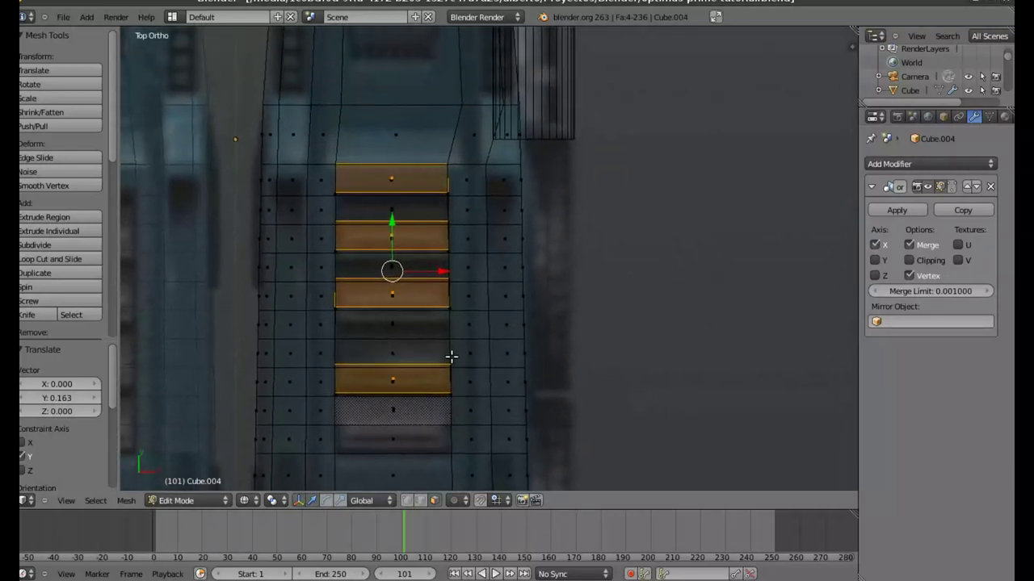
# Look over the torso, arm and head, then show the Material properties in Object Mode
pyautogui.scroll(-6, 544, 266)
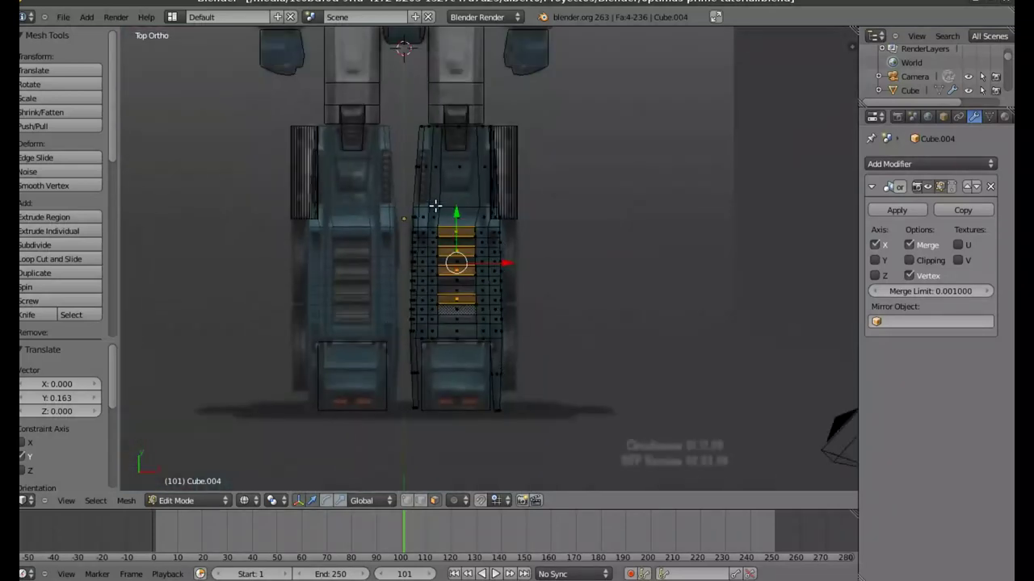
pyautogui.keyDown('shift'); pyautogui.moveTo(445, 233); pyautogui.dragTo(422, 368, button='middle'); pyautogui.keyUp('shift')
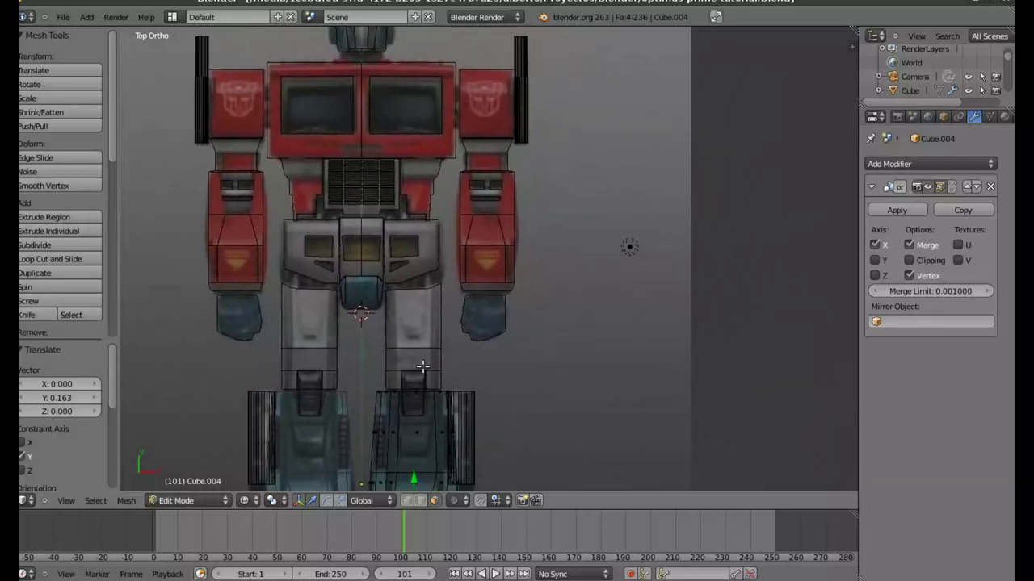
pyautogui.scroll(5, 494, 217)
pyautogui.keyDown('shift'); pyautogui.moveTo(490, 175); pyautogui.dragTo(473, 385, button='middle'); pyautogui.keyUp('shift')
pyautogui.moveTo(438, 212)
pyautogui.keyDown('shift'); pyautogui.mouseDown(button='middle')
pyautogui.moveTo(483, 315)
pyautogui.moveTo(522, 328)
pyautogui.moveTo(561, 282)
pyautogui.moveTo(583, 274)
pyautogui.mouseUp(button='middle'); pyautogui.keyUp('shift')
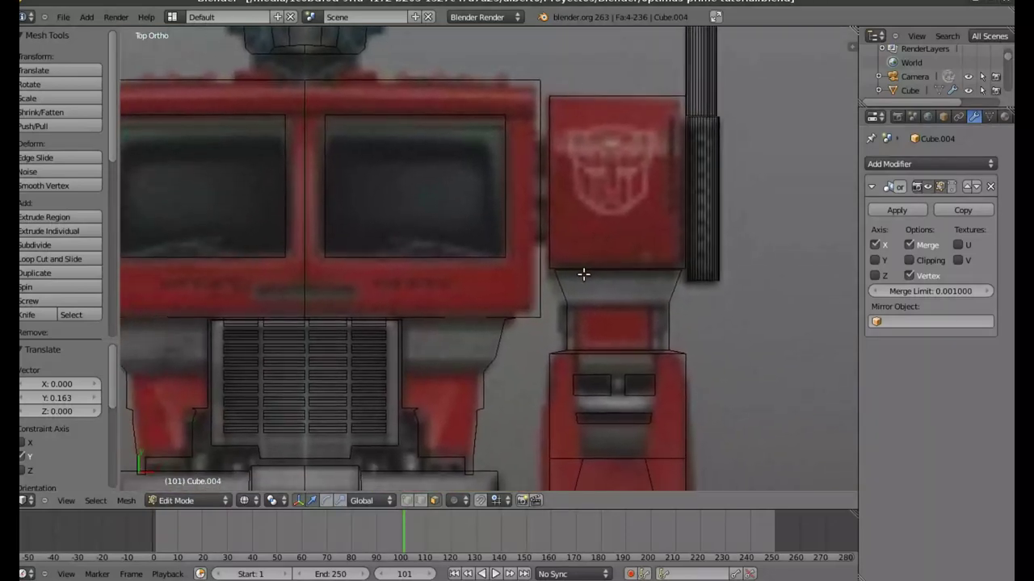
pyautogui.keyDown('shift'); pyautogui.moveTo(492, 256); pyautogui.dragTo(479, 369, button='middle'); pyautogui.keyUp('shift')
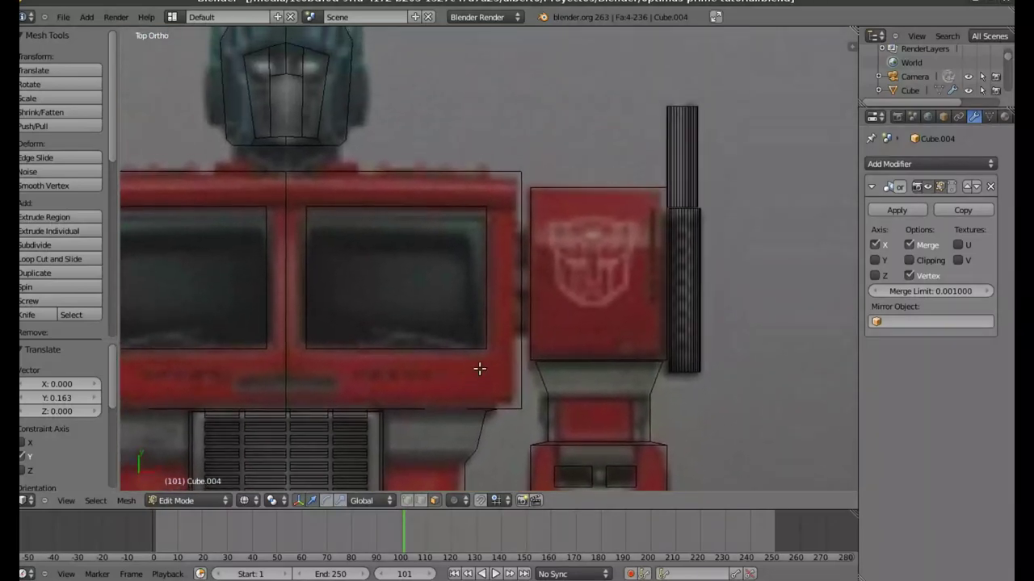
pyautogui.keyDown('shift'); pyautogui.moveTo(388, 288); pyautogui.dragTo(401, 339, button='middle'); pyautogui.keyUp('shift')
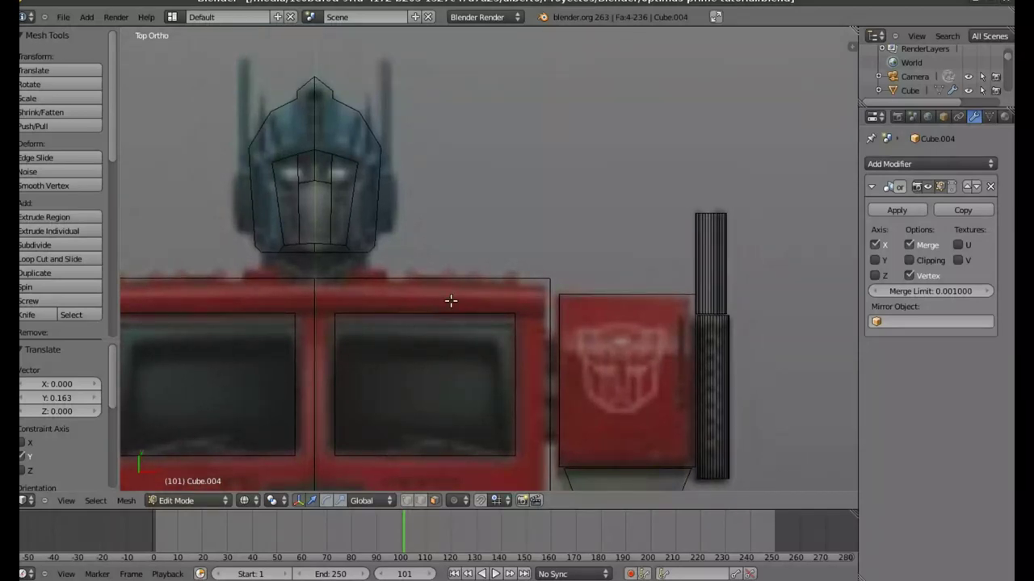
pyautogui.moveTo(456, 407)
pyautogui.keyDown('shift'); pyautogui.mouseDown(button='middle')
pyautogui.moveTo(479, 267)
pyautogui.moveTo(474, 235)
pyautogui.mouseUp(button='middle'); pyautogui.keyUp('shift')
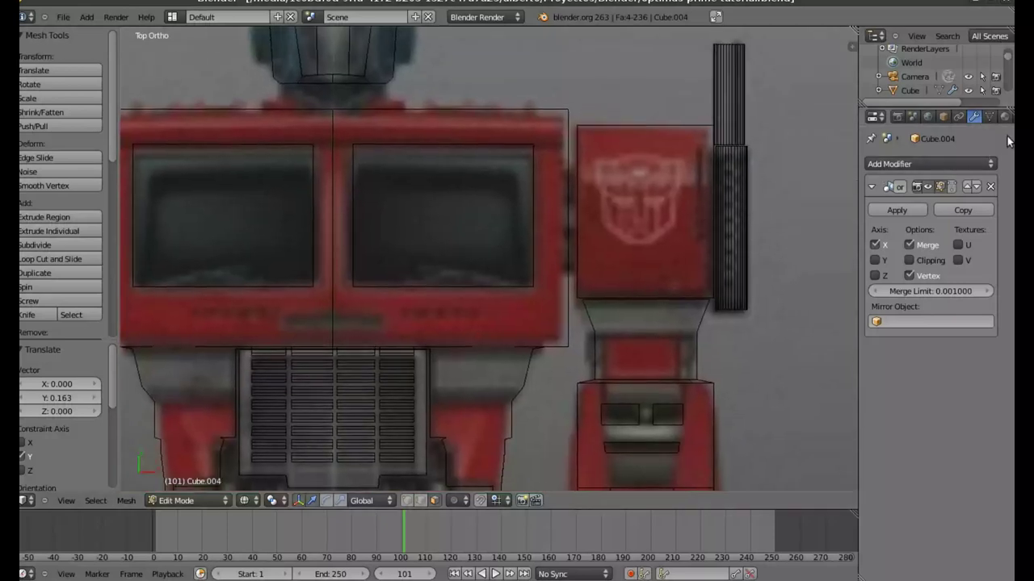
pyautogui.click(1005, 118)
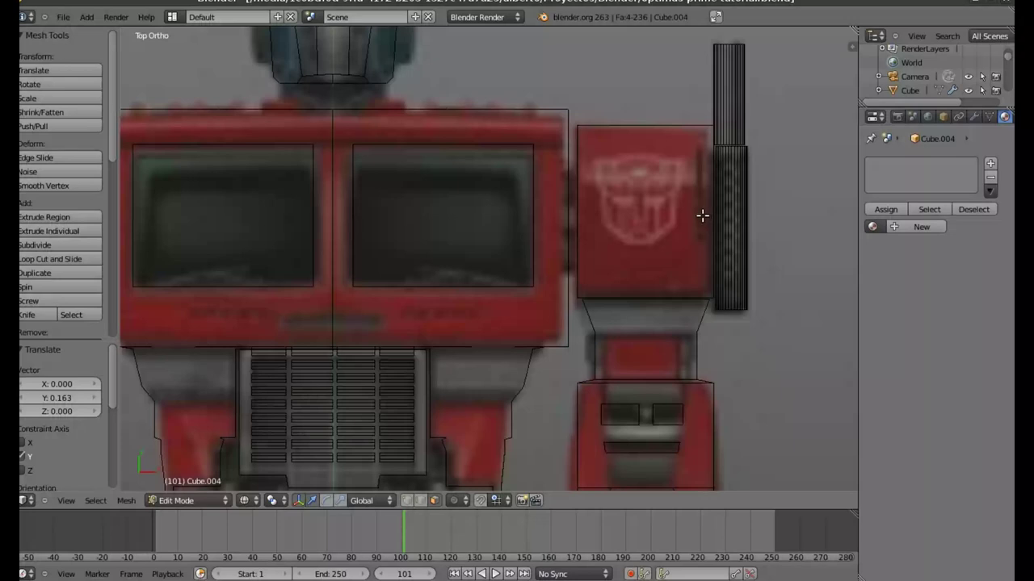
pyautogui.press('Tab')
# Select the main Cube body and briefly inspect its mesh in Edit Mode
pyautogui.rightClick(566, 294)
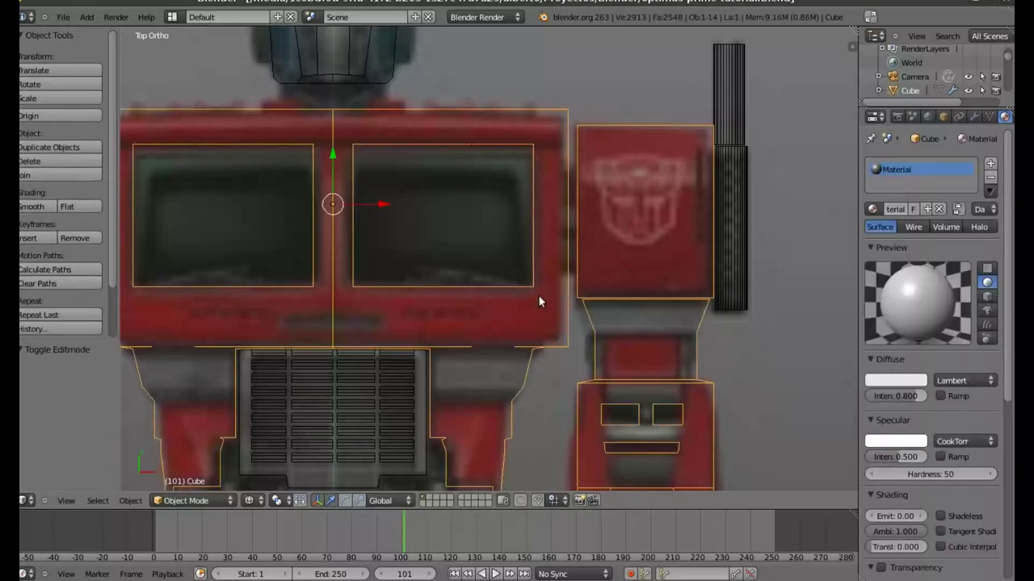
pyautogui.press('Tab')
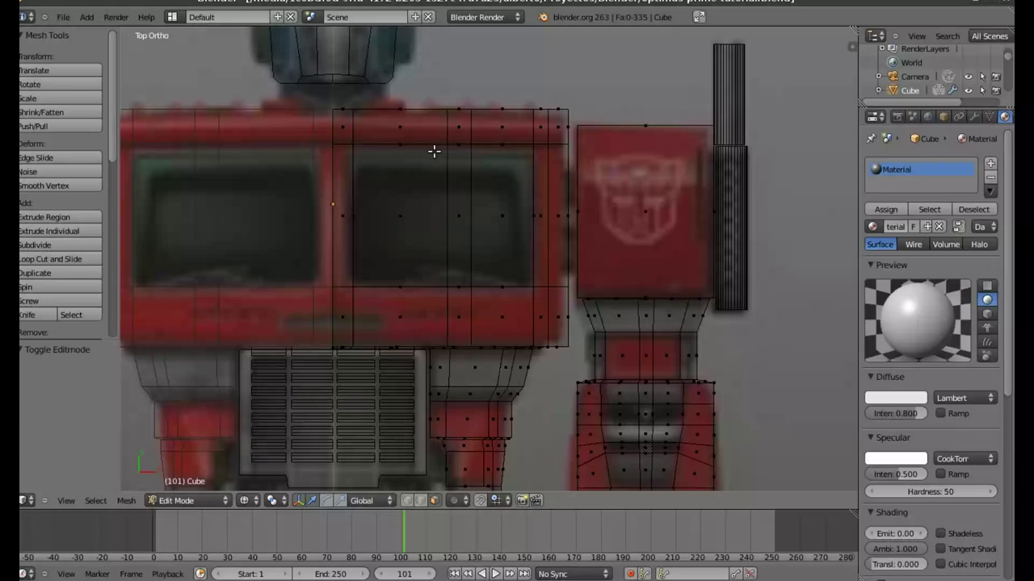
pyautogui.moveTo(455, 339)
pyautogui.keyDown('shift'); pyautogui.mouseDown(button='middle')
pyautogui.moveTo(445, 127)
pyautogui.moveTo(415, 109)
pyautogui.mouseUp(button='middle'); pyautogui.keyUp('shift')
pyautogui.scroll(-4, 488, 200)
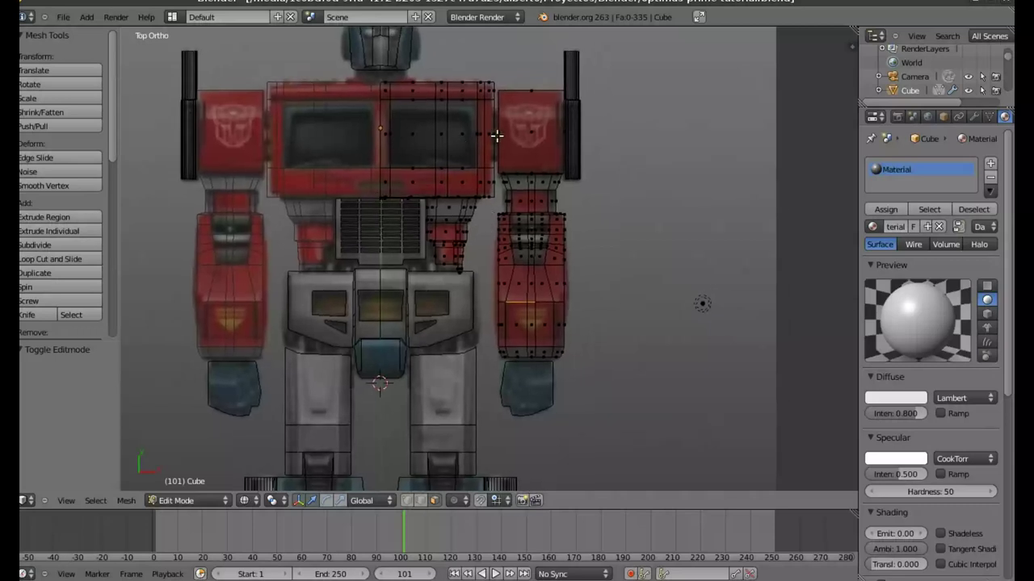
pyautogui.press('Tab')
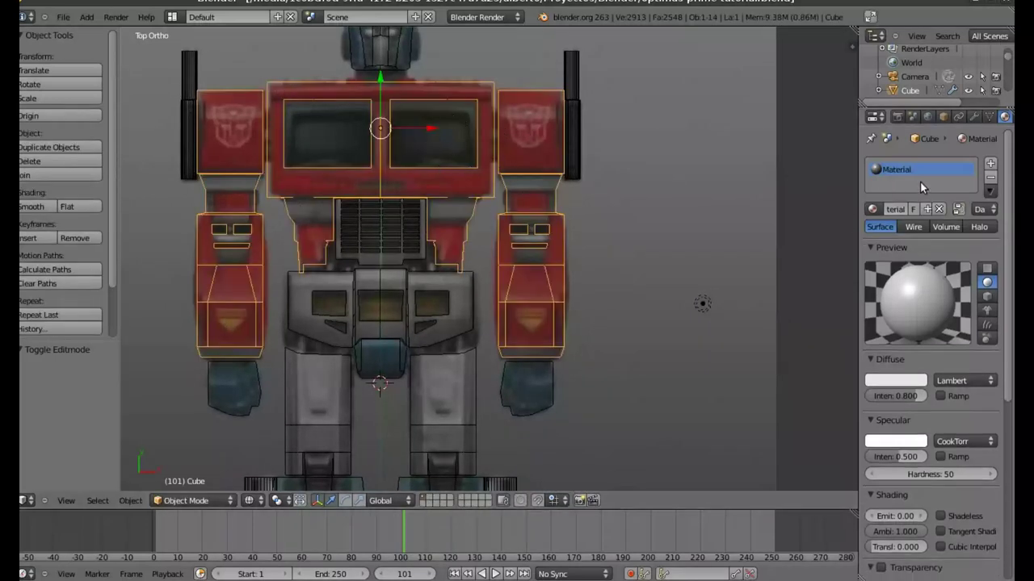
# Make the Cube material's diffuse colour pure red and add a second material slot
pyautogui.click(897, 381)
pyautogui.click(858, 291)
pyautogui.click(858, 301)
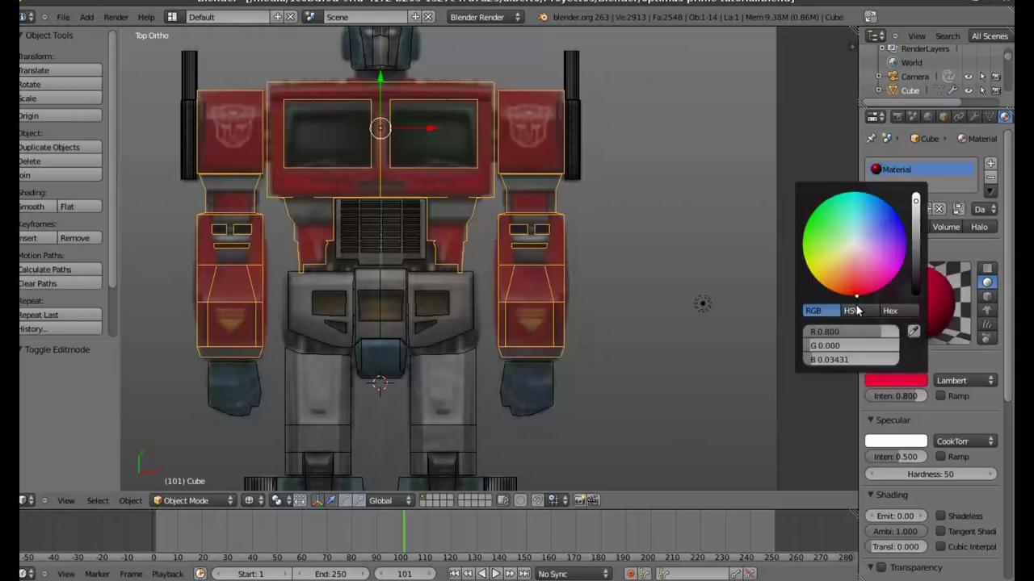
pyautogui.click(990, 165)
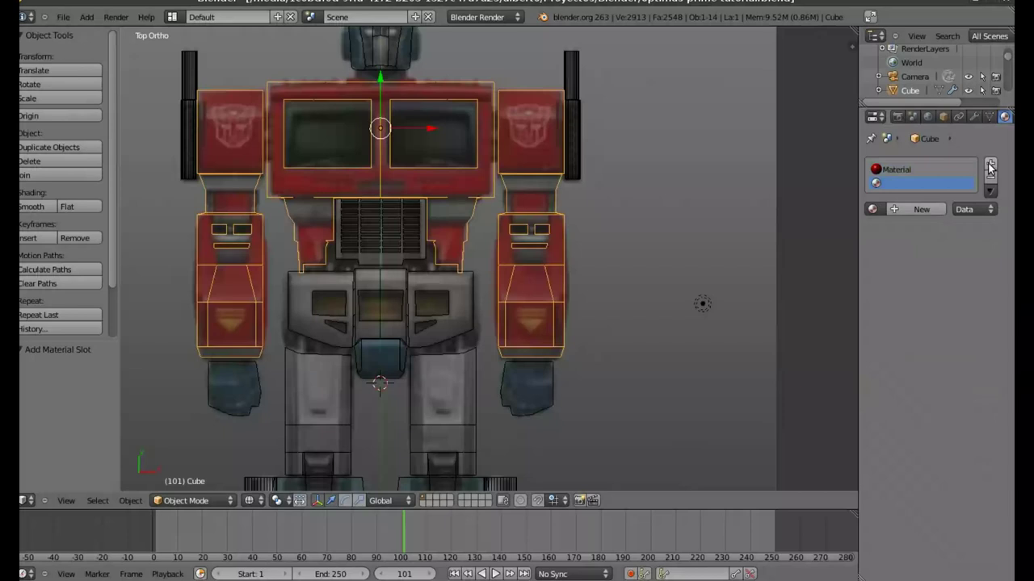
# Create Material.001 with transparency enabled and Alpha set to 0.25
pyautogui.click(910, 210)
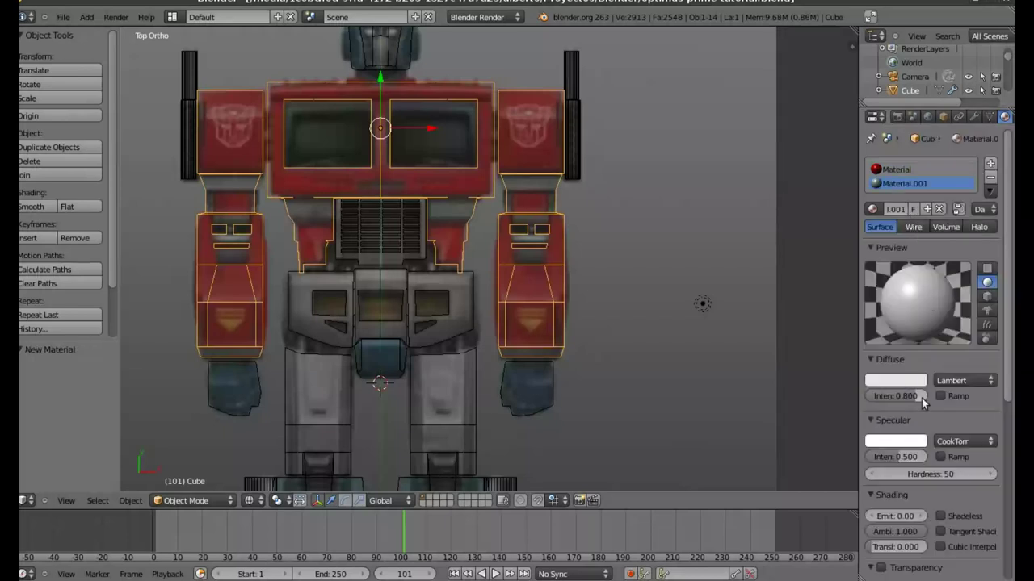
pyautogui.scroll(-5, 907, 410)
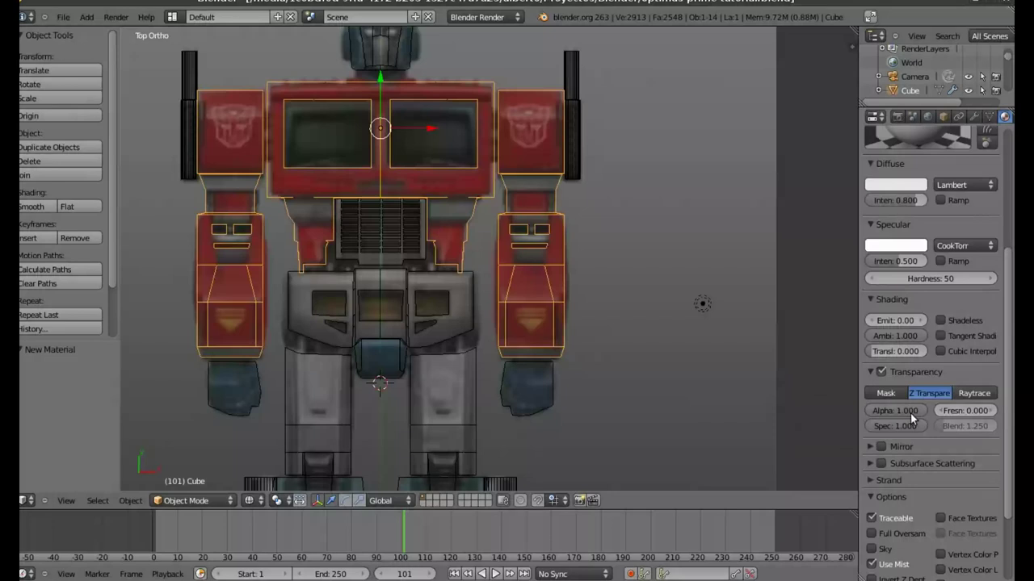
pyautogui.click(881, 412)
pyautogui.press('BackSpace')
pyautogui.write('0.35')
pyautogui.press('Return')
pyautogui.scroll(4, 943, 205)
pyautogui.scroll(-4, 944, 205)
pyautogui.click(900, 413)
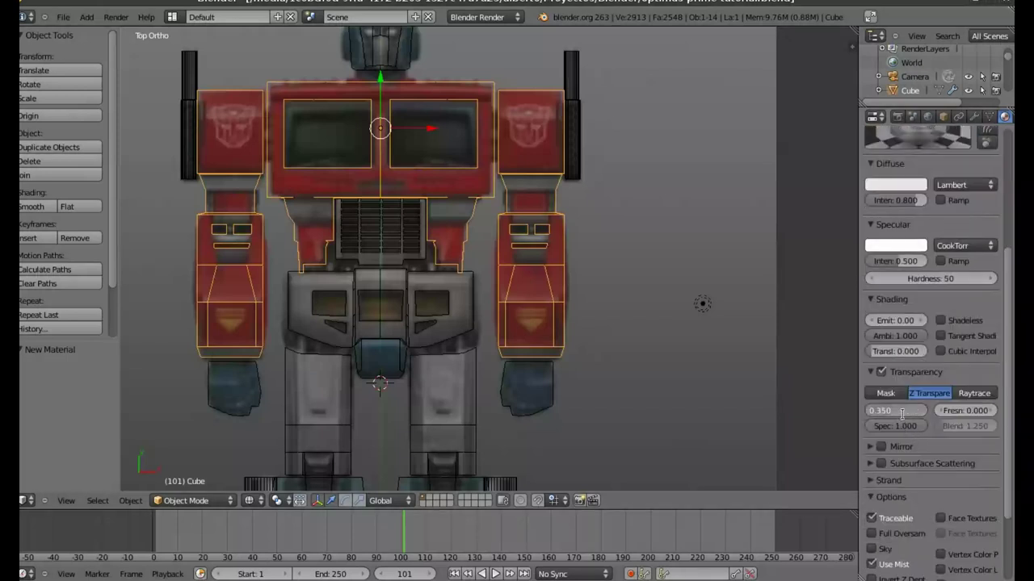
pyautogui.write('0.25')
pyautogui.press('Return')
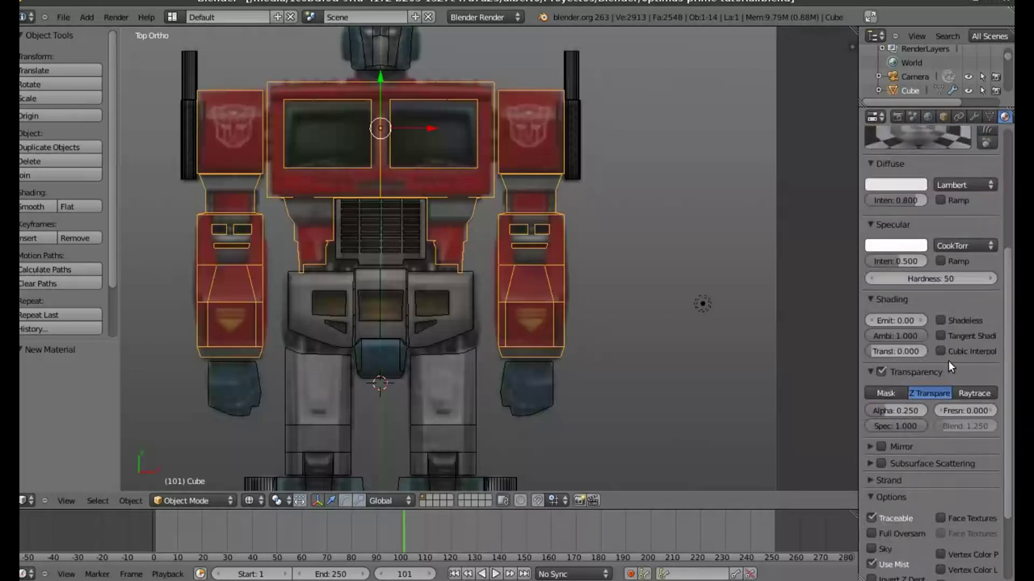
pyautogui.scroll(5, 939, 362)
pyautogui.scroll(-5, 939, 363)
# Switch the transparency to Raytrace with an IOR of 1.333
pyautogui.click(967, 394)
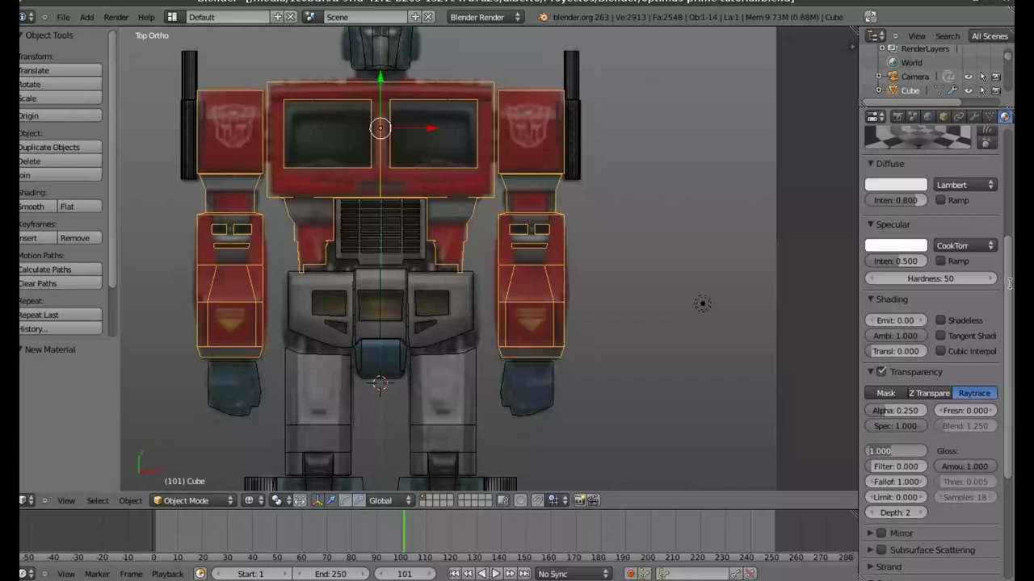
pyautogui.press('Return')
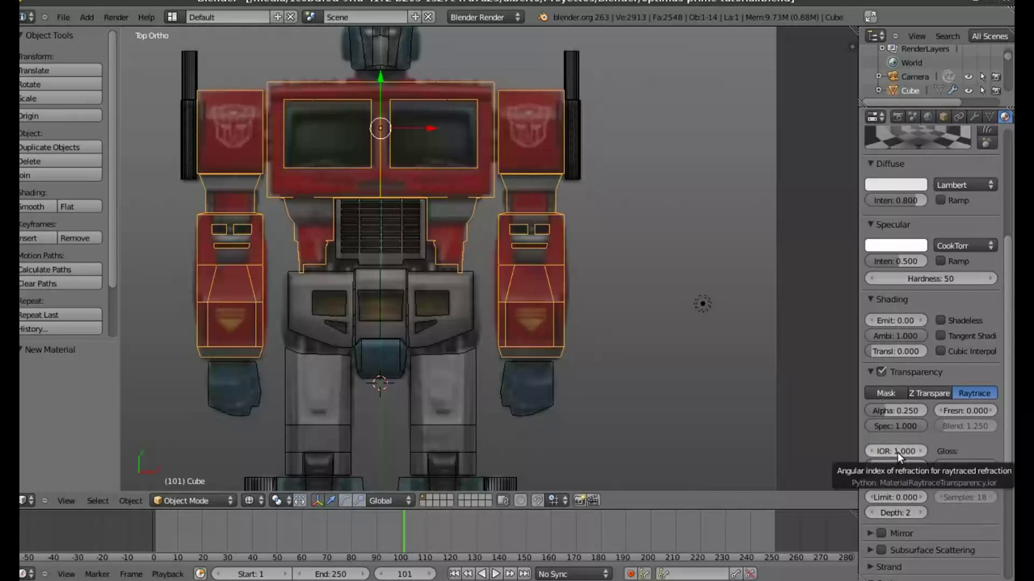
pyautogui.click(897, 452)
pyautogui.write('1.')
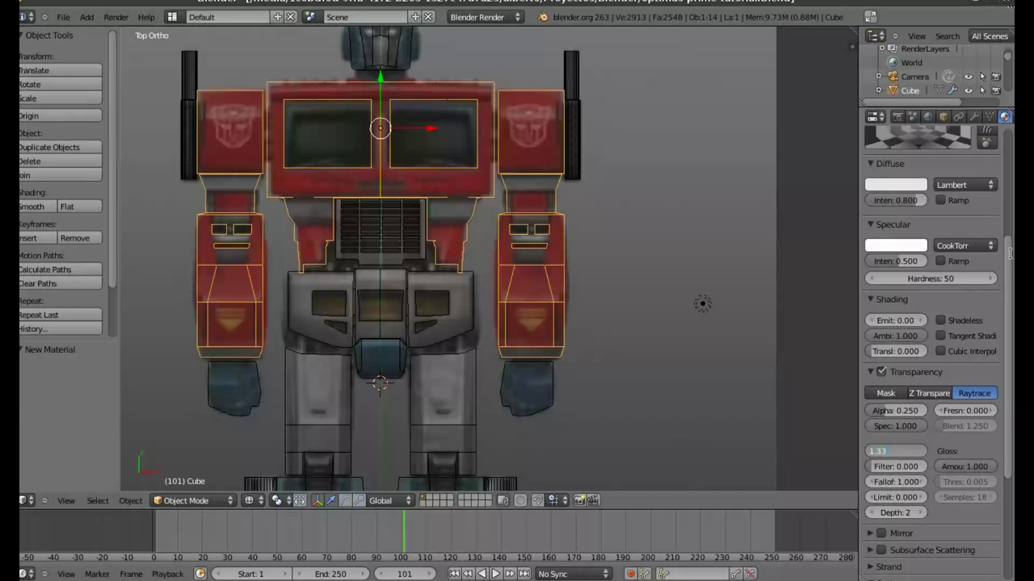
pyautogui.write('3')
pyautogui.press('Return')
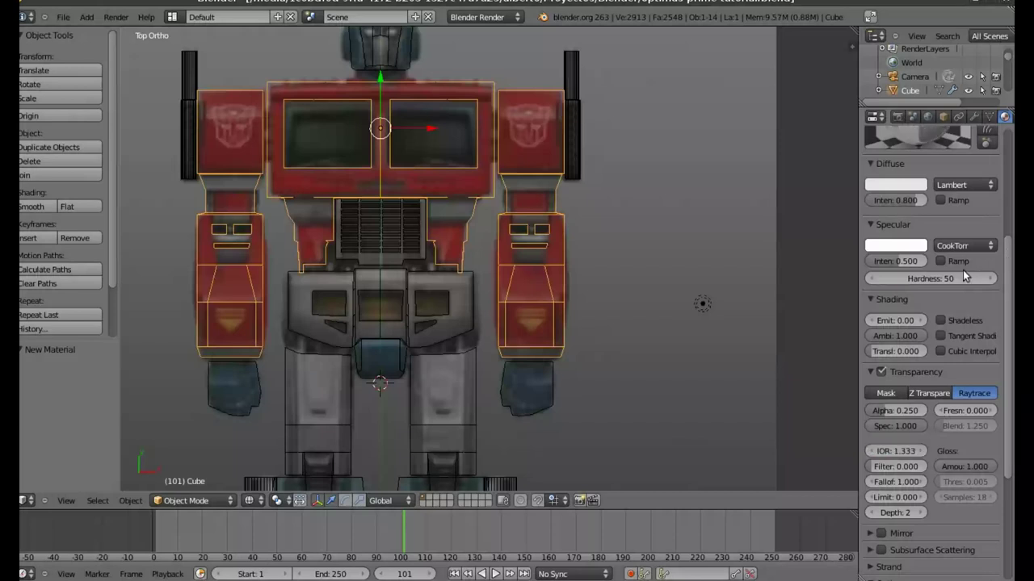
pyautogui.scroll(5, 961, 273)
pyautogui.scroll(-3, 949, 265)
pyautogui.scroll(-3, 948, 264)
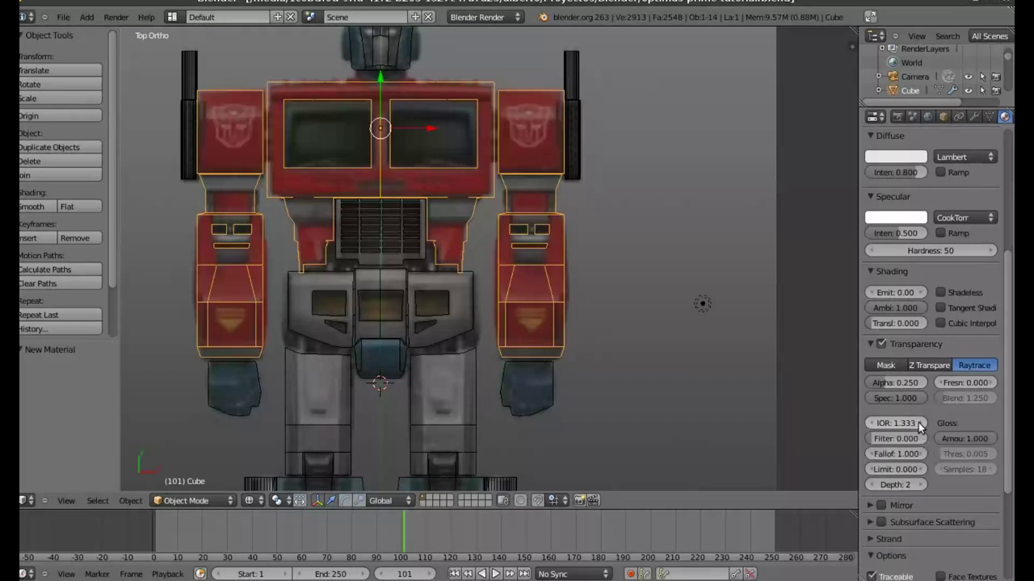
pyautogui.scroll(6, 918, 421)
pyautogui.scroll(2, 918, 421)
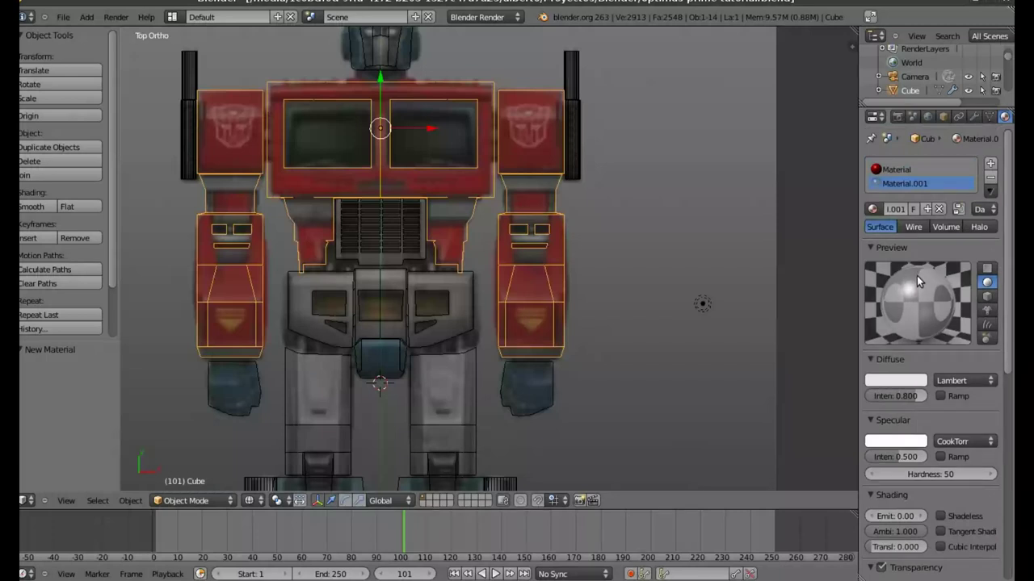
# Select the right chest window faces in Edit Mode
pyautogui.press('Tab')
pyautogui.rightClick(412, 137)
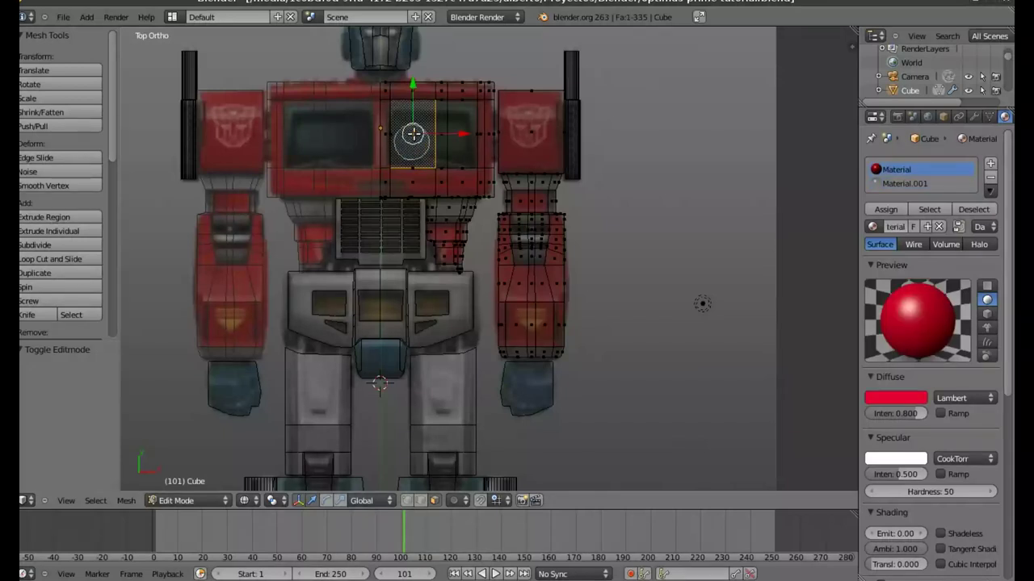
pyautogui.keyDown('shift'); pyautogui.rightClick(415, 132); pyautogui.keyUp('shift')
pyautogui.keyDown('shift'); pyautogui.rightClick(440, 132); pyautogui.keyUp('shift')
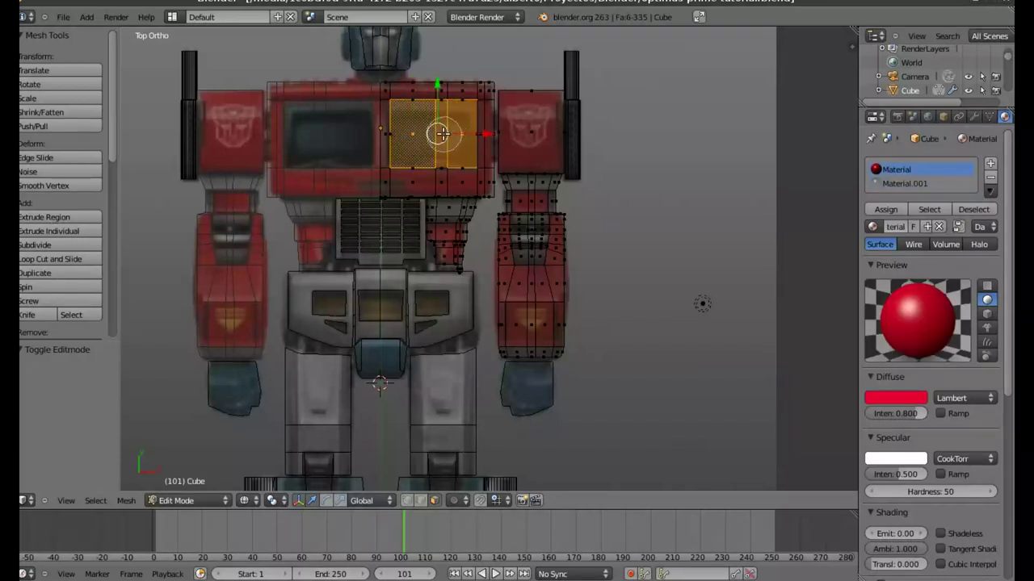
pyautogui.press('z')
pyautogui.moveTo(445, 201); pyautogui.dragTo(436, 186, button='middle')
pyautogui.keyDown('shift'); pyautogui.rightClick(425, 207); pyautogui.keyUp('shift')
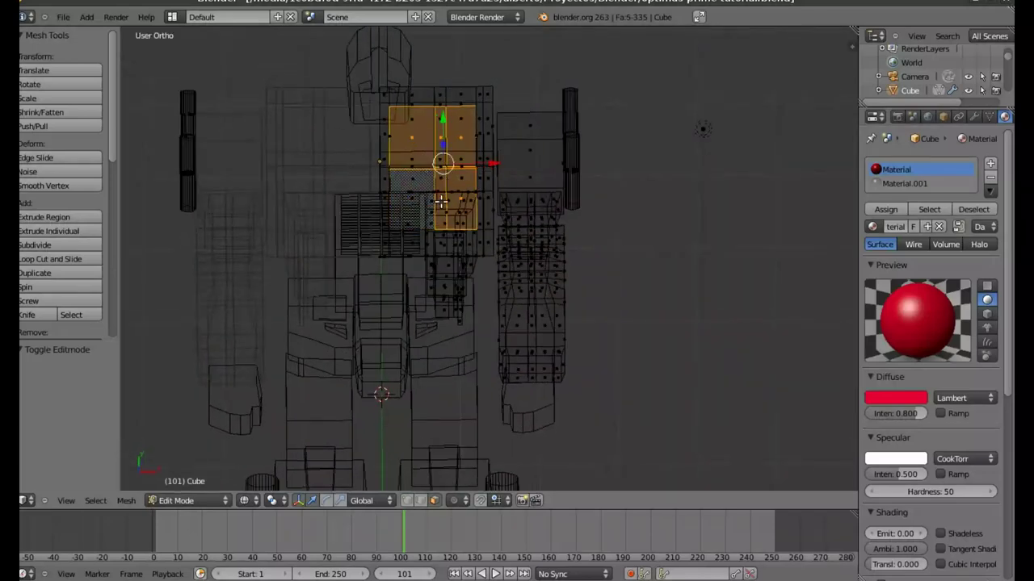
pyautogui.keyDown('shift'); pyautogui.rightClick(446, 203); pyautogui.keyUp('shift')
pyautogui.keyDown('shift'); pyautogui.rightClick(460, 201); pyautogui.keyUp('shift')
pyautogui.press('KP_7')
pyautogui.hotkey('alt', 'z')
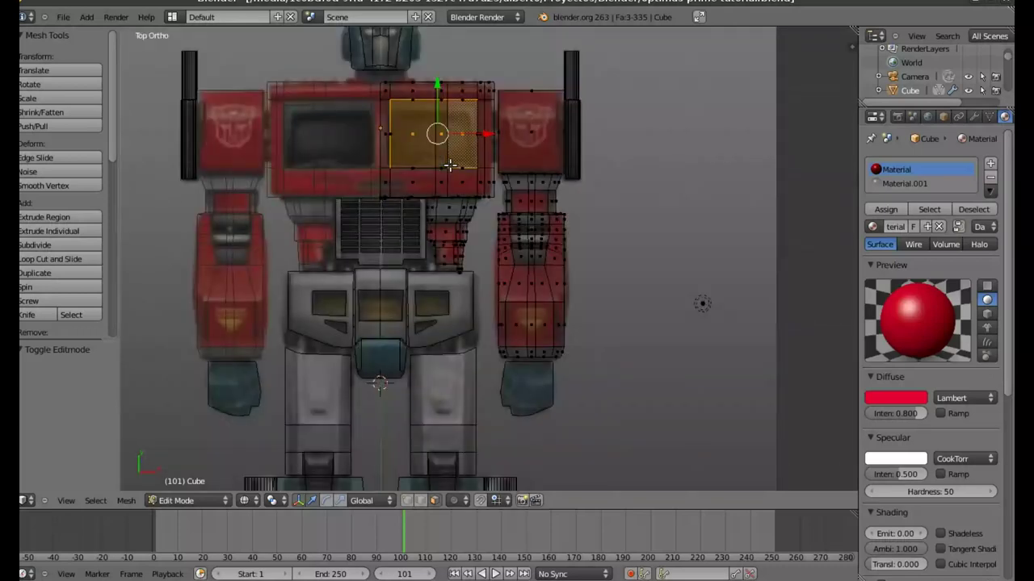
# Assign Material.001 to the selected window faces
pyautogui.click(893, 185)
pyautogui.click(884, 210)
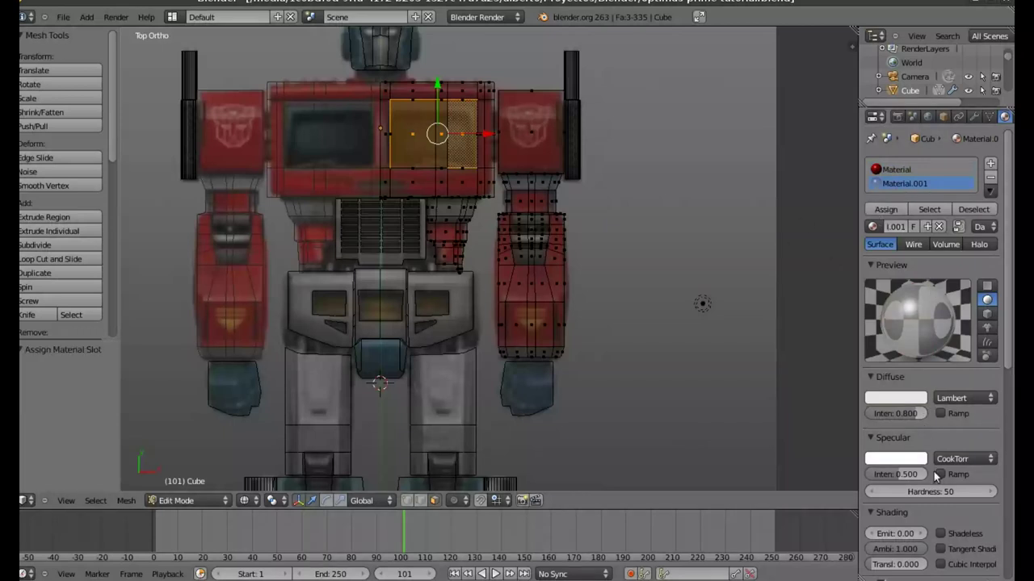
pyautogui.scroll(-4, 935, 502)
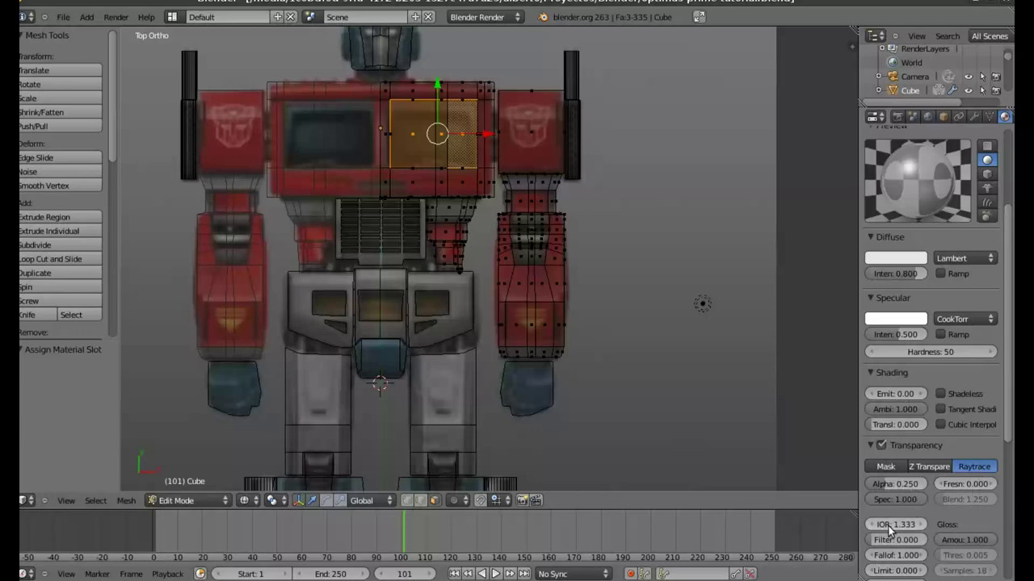
pyautogui.scroll(3, 541, 260)
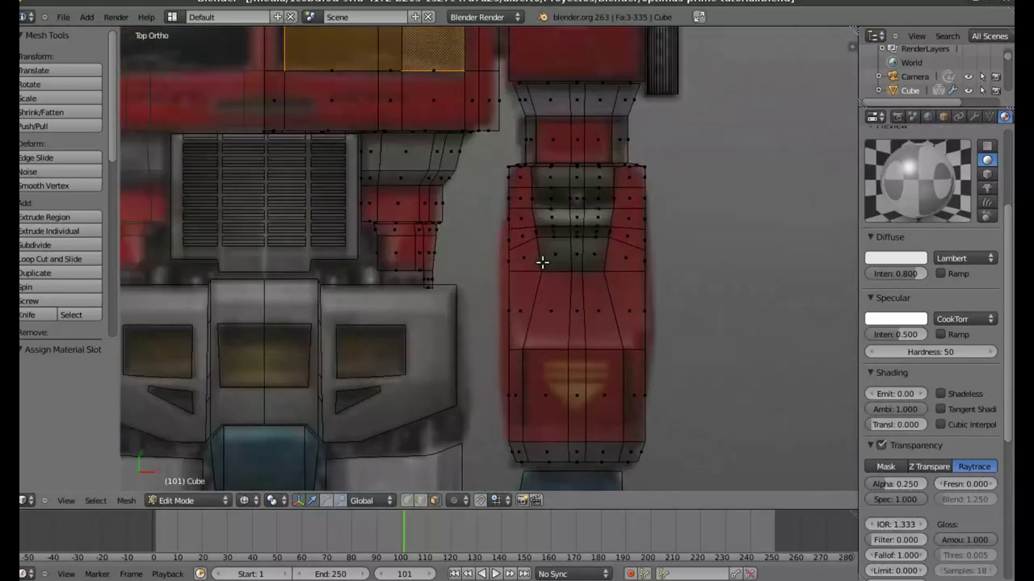
# Add a third slot and rename the materials 'rojo torso brazos' and 'ventanas'
pyautogui.moveTo(570, 175)
pyautogui.keyDown('shift'); pyautogui.mouseDown(button='middle')
pyautogui.moveTo(537, 234)
pyautogui.moveTo(553, 249)
pyautogui.mouseUp(button='middle'); pyautogui.keyUp('shift')
pyautogui.scroll(5, 939, 238)
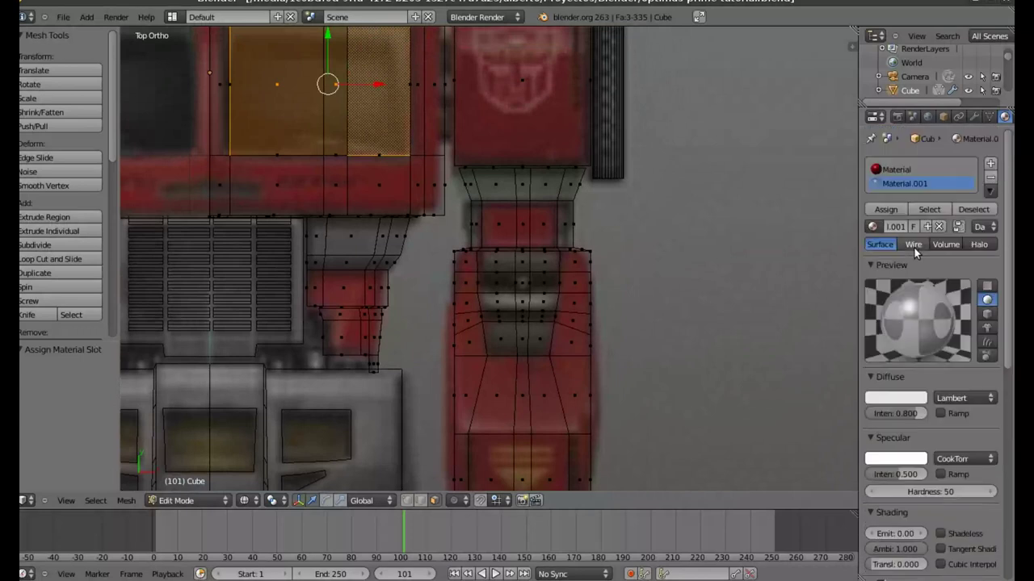
pyautogui.click(990, 163)
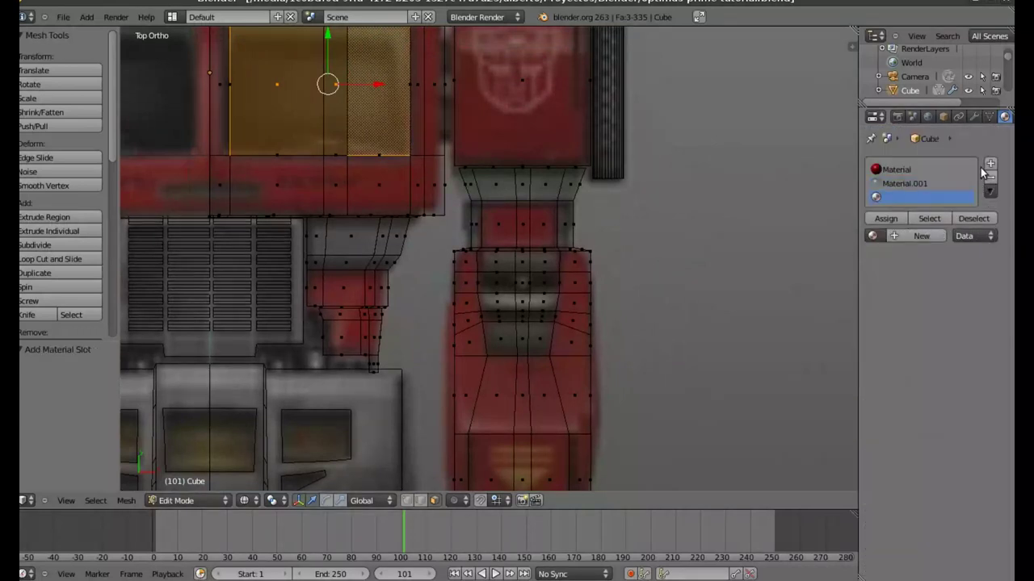
pyautogui.click(903, 171)
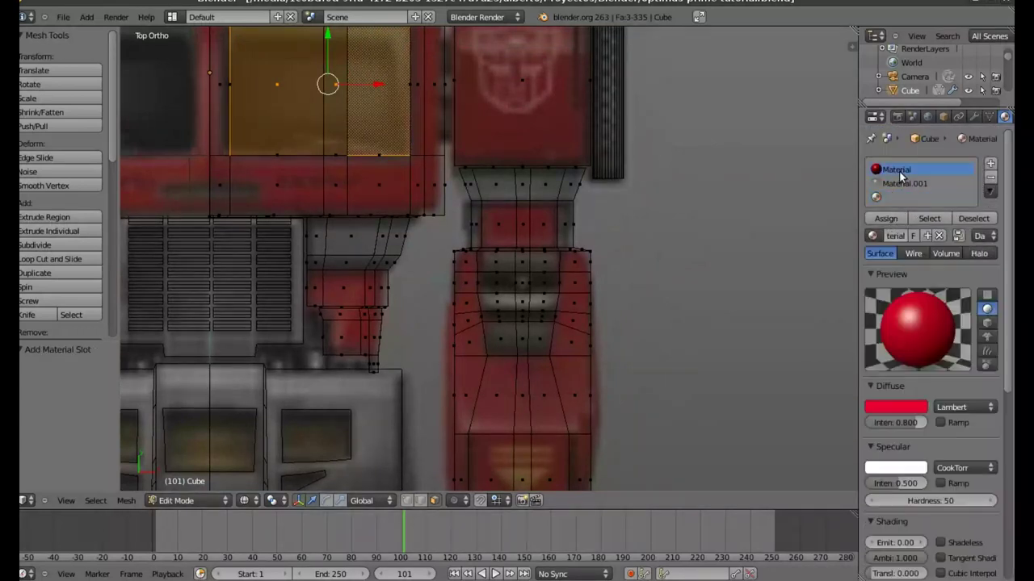
pyautogui.click(895, 235)
pyautogui.write('rojo torso brazos')
pyautogui.click(929, 184)
pyautogui.write('ventanas')
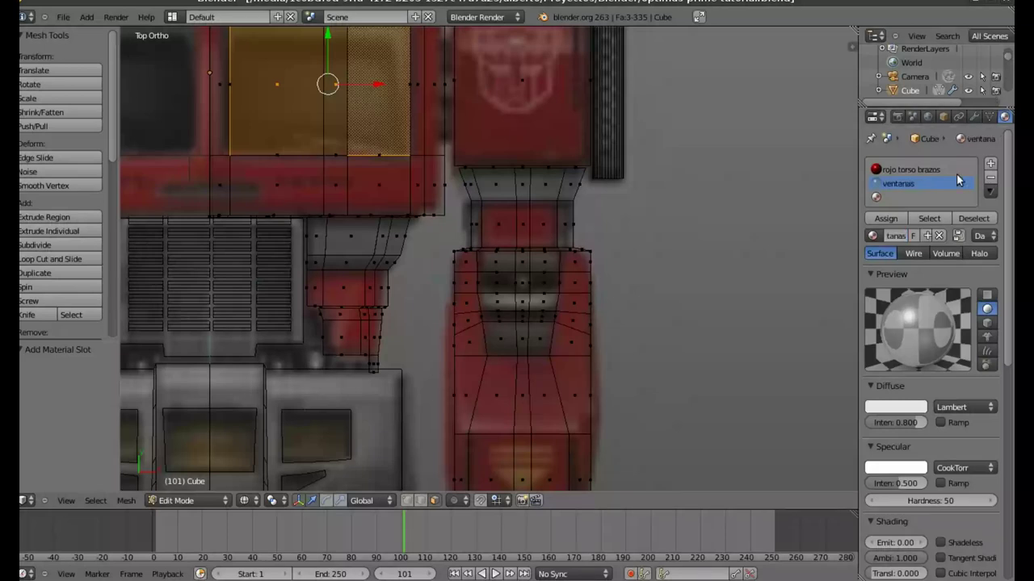
# Create a 'metal' material in the third slot with dark grey diffuse colour (0.393)
pyautogui.click(914, 197)
pyautogui.click(908, 236)
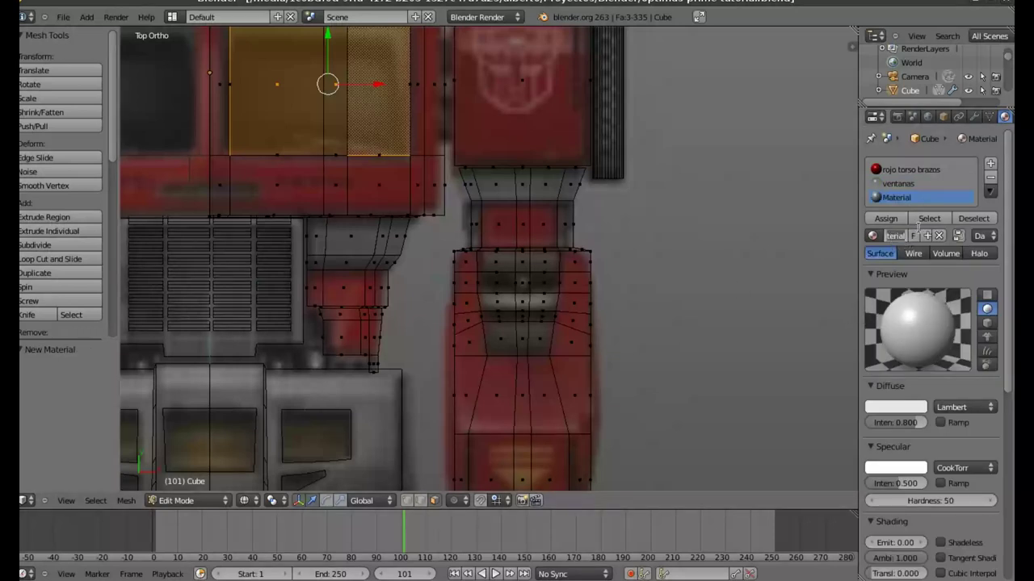
pyautogui.write('metal')
pyautogui.press('Return')
pyautogui.click(903, 408)
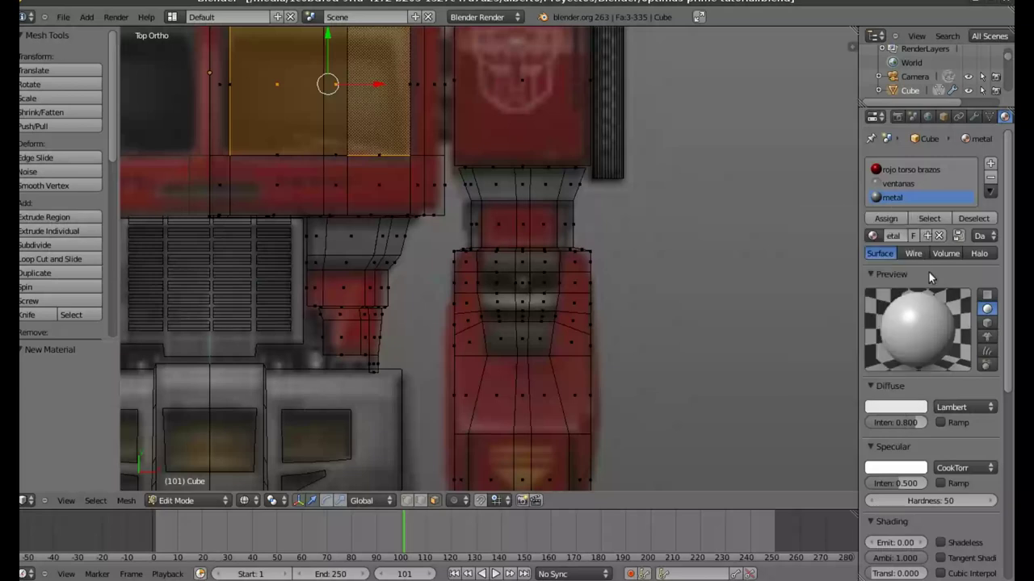
pyautogui.click(915, 411)
pyautogui.moveTo(914, 258); pyautogui.dragTo(915, 275)
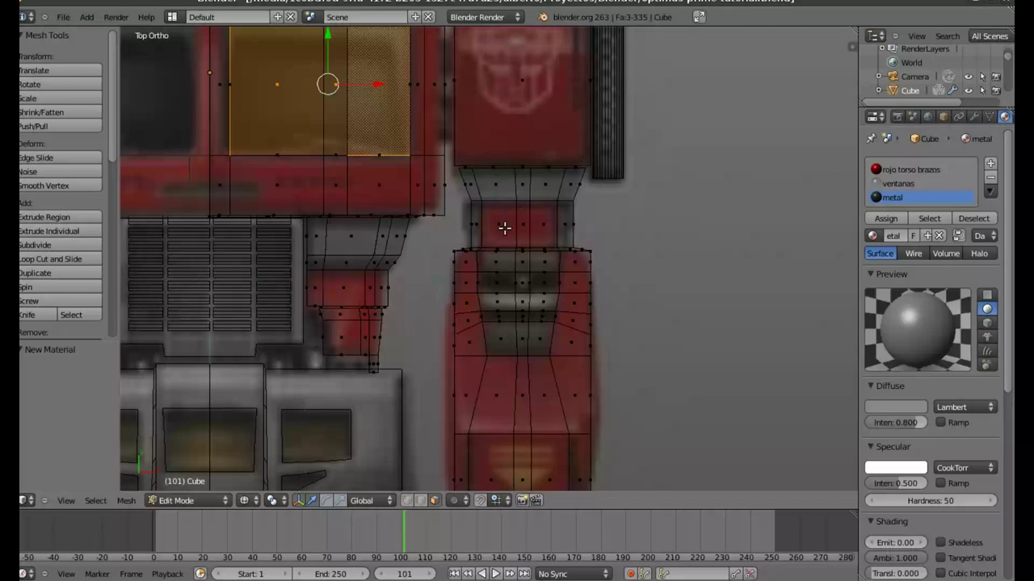
# Circle-select the dark faces around the first arm's shoulder and elbow
pyautogui.press('c')
pyautogui.scroll(2, 457, 184)
pyautogui.moveTo(462, 181); pyautogui.dragTo(583, 195)
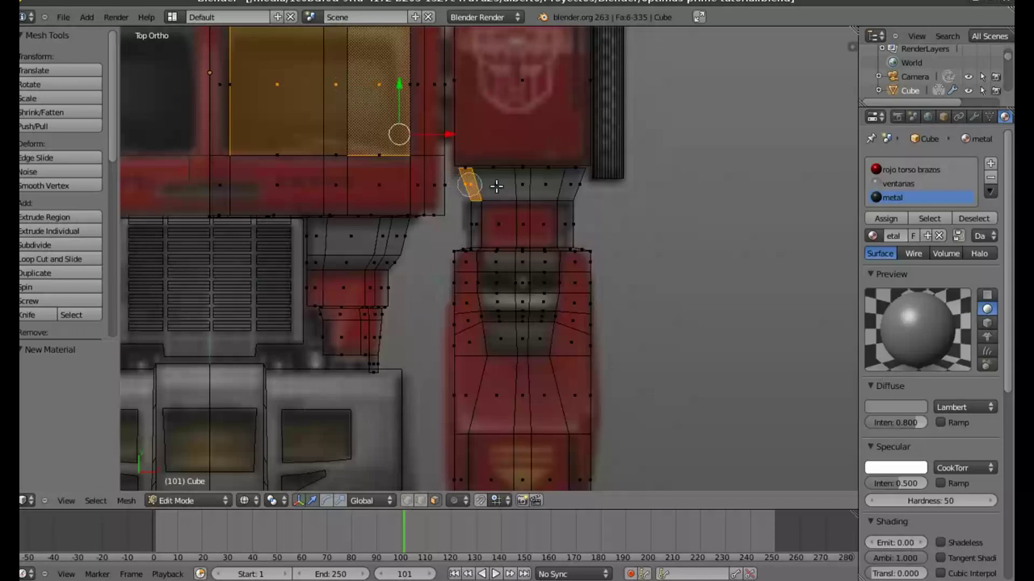
pyautogui.click(570, 228)
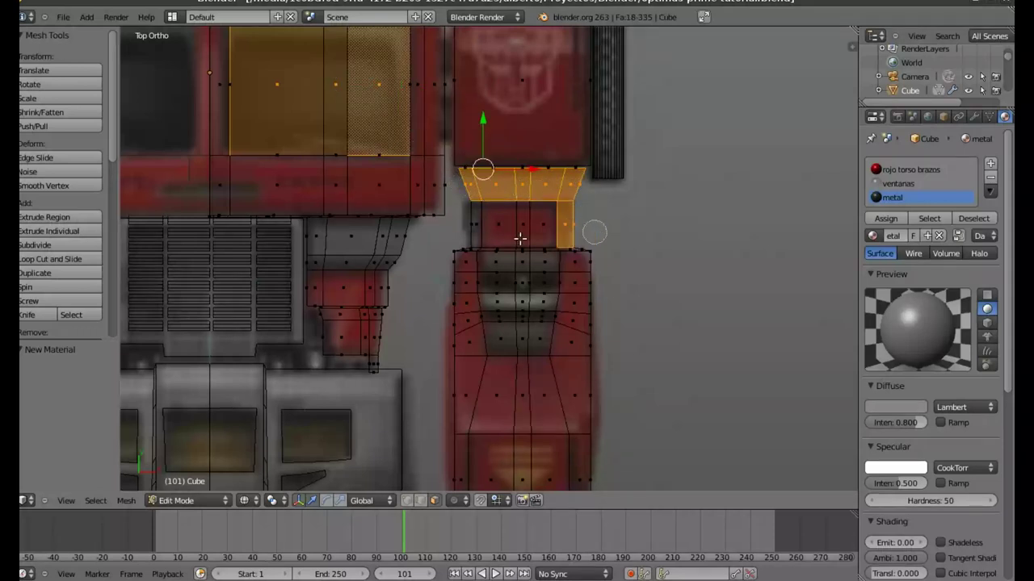
pyautogui.click(469, 225)
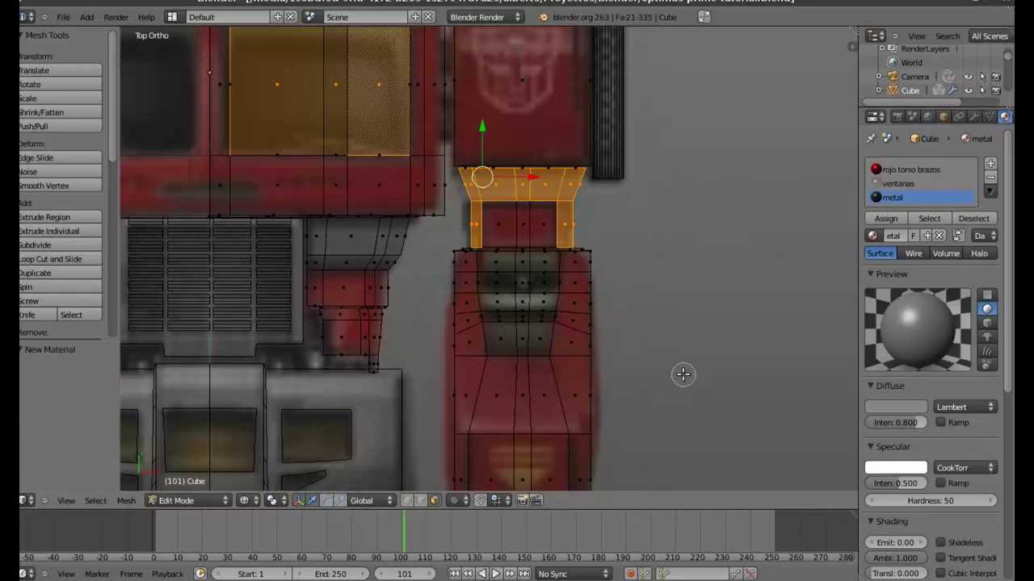
pyautogui.keyDown('alt'); pyautogui.keyDown('shift'); pyautogui.rightClick(499, 267); pyautogui.keyUp('shift'); pyautogui.keyUp('alt')
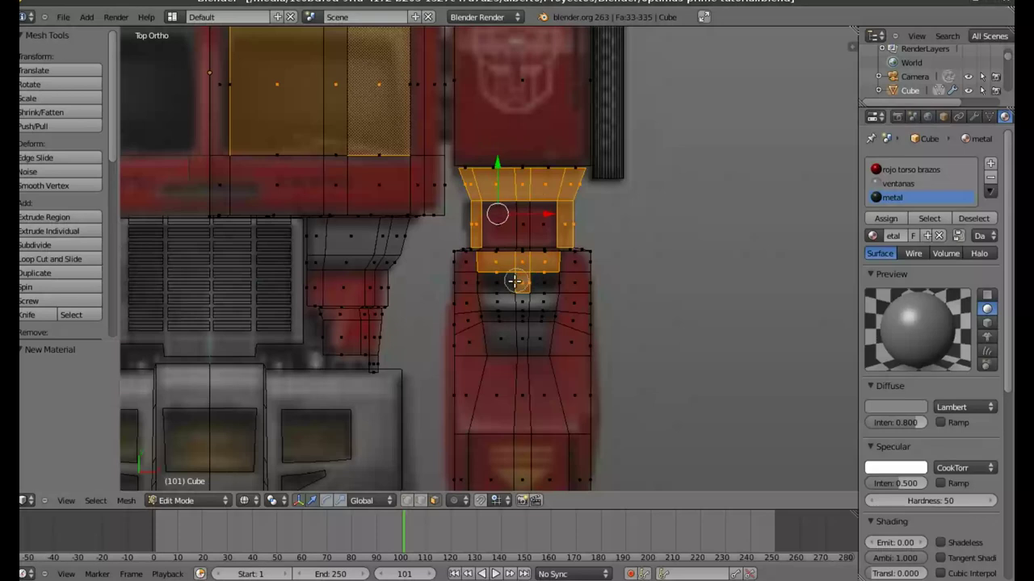
pyautogui.moveTo(513, 281)
pyautogui.mouseDown()
pyautogui.moveTo(525, 335)
pyautogui.moveTo(535, 290)
pyautogui.mouseUp()
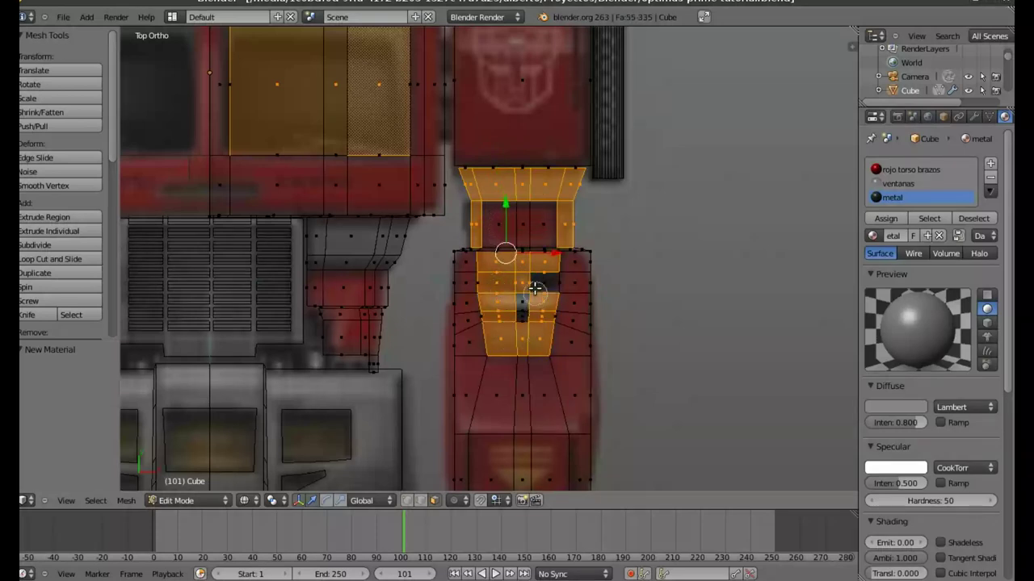
pyautogui.moveTo(534, 291); pyautogui.dragTo(524, 307)
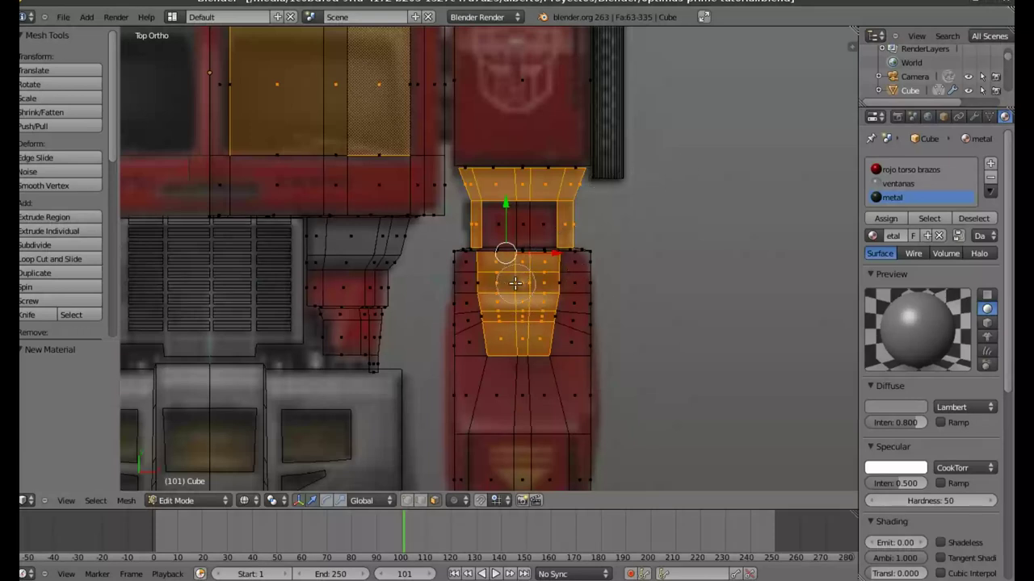
pyautogui.rightClick(515, 282)
# Add the other arm's dark faces, assign the metal material, and return to Object Mode
pyautogui.press('c')
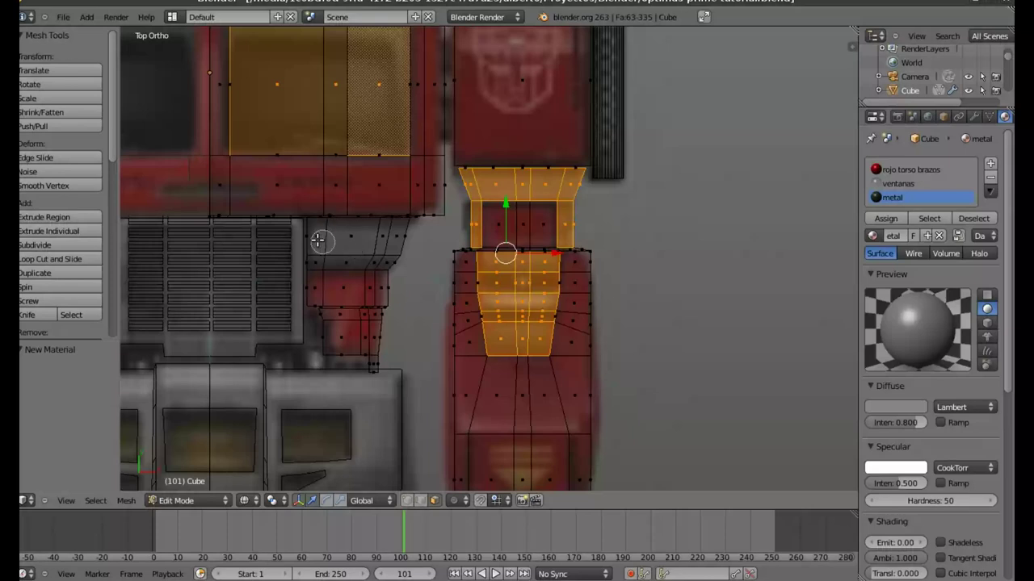
pyautogui.moveTo(318, 239)
pyautogui.mouseDown()
pyautogui.moveTo(409, 247)
pyautogui.moveTo(342, 255)
pyautogui.moveTo(349, 248)
pyautogui.mouseUp()
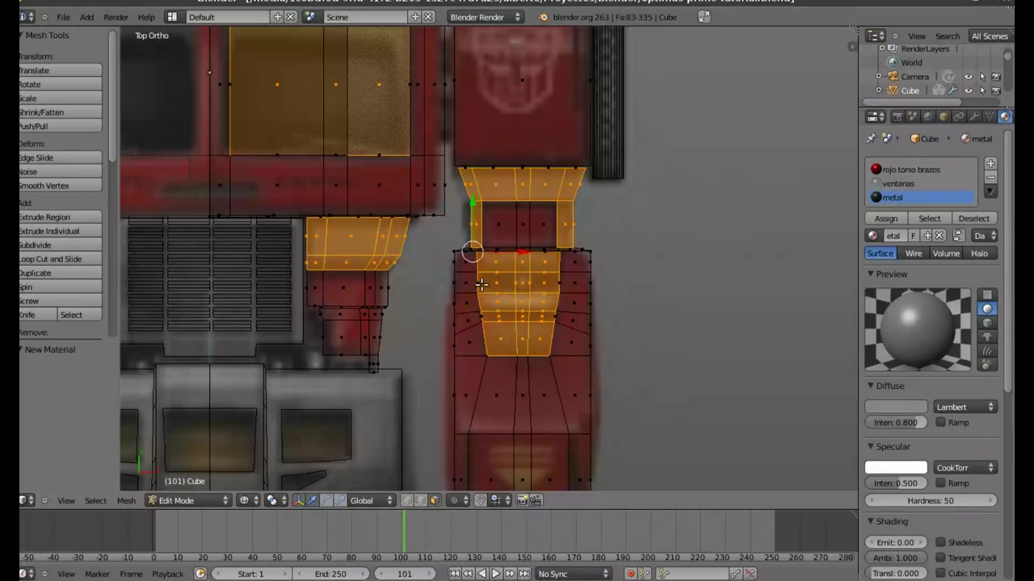
pyautogui.scroll(-5, 463, 253)
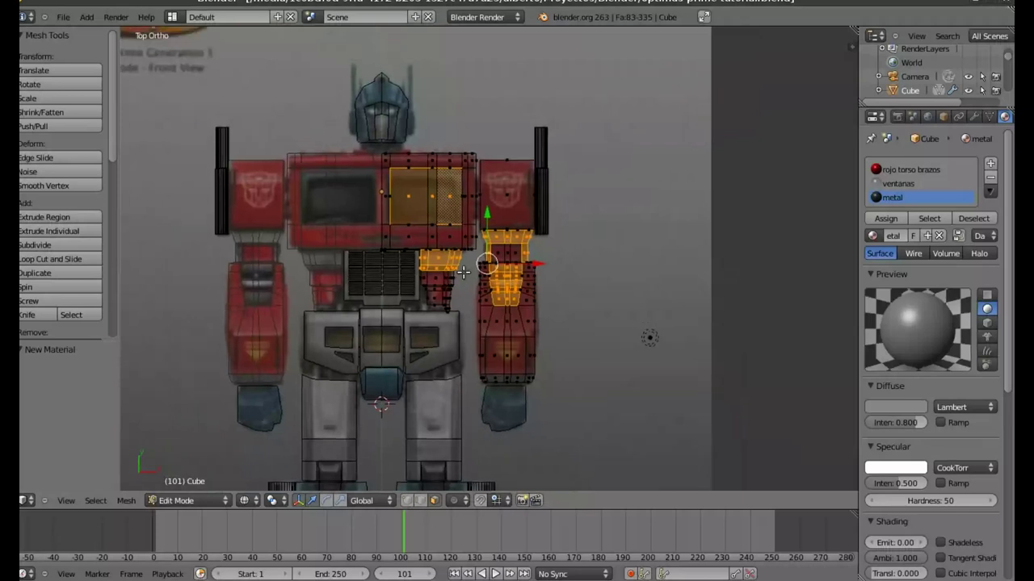
pyautogui.keyDown('shift'); pyautogui.scroll(-5, 463, 253); pyautogui.keyUp('shift')
pyautogui.keyDown('shift'); pyautogui.moveTo(550, 233); pyautogui.dragTo(509, 321, button='middle'); pyautogui.keyUp('shift')
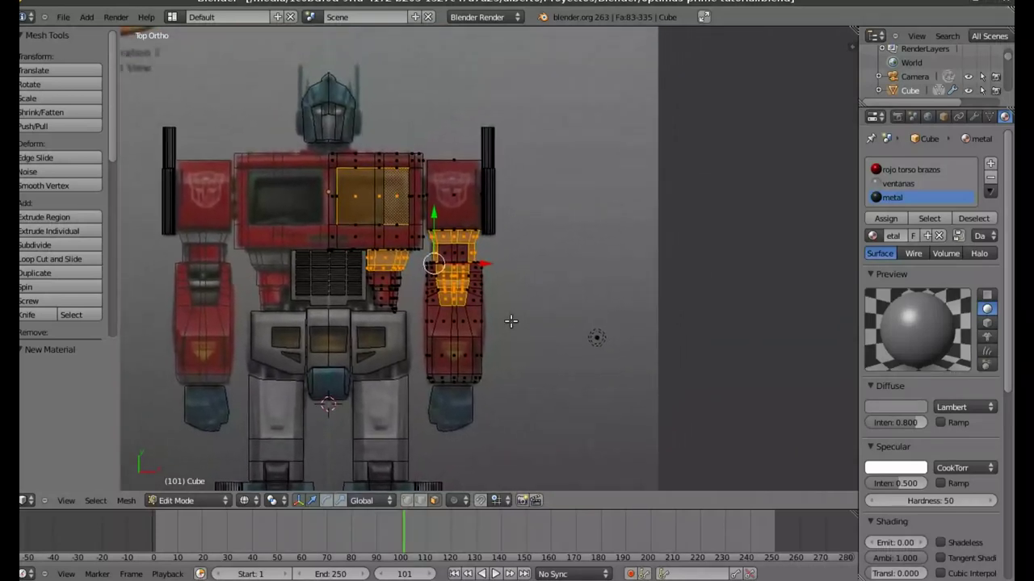
pyautogui.click(890, 219)
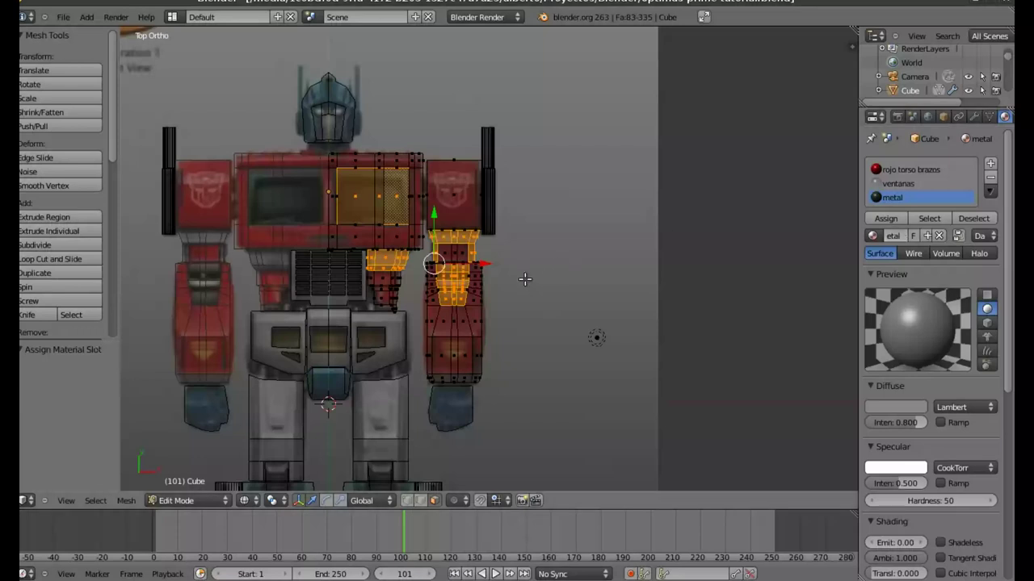
pyautogui.press('Tab')
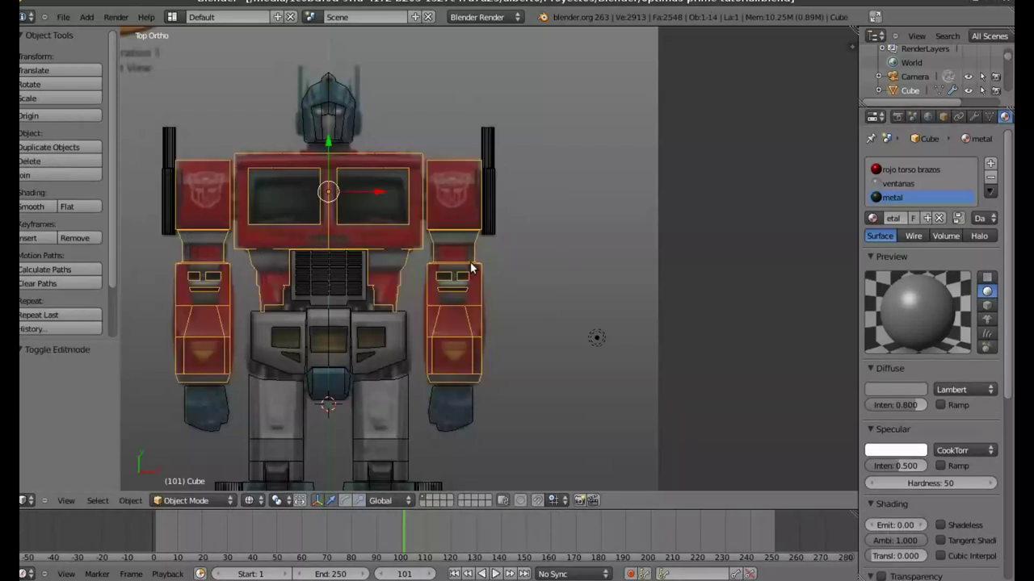
pyautogui.hotkey('alt', 'z')
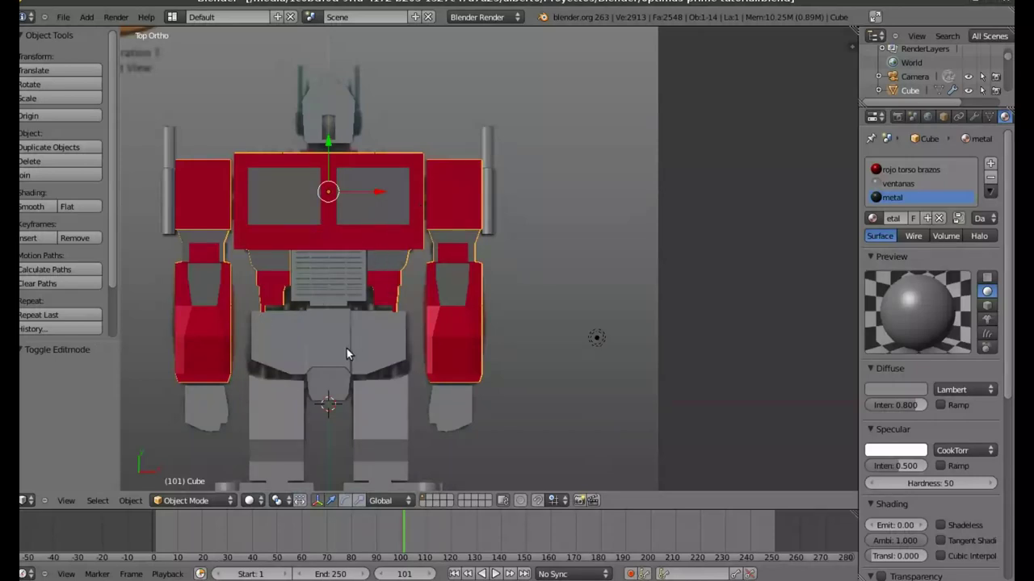
pyautogui.press('Tab')
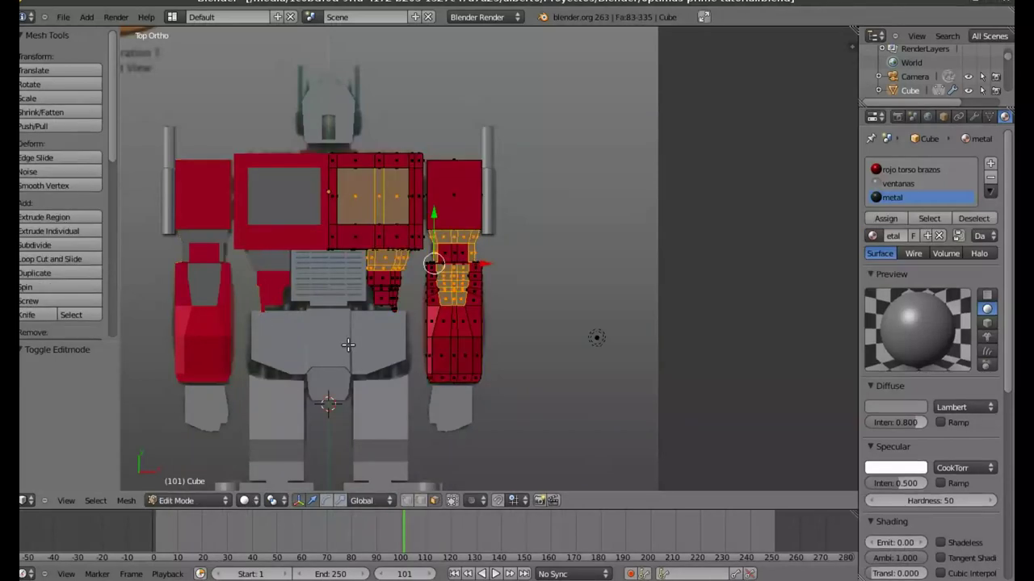
pyautogui.press('Tab')
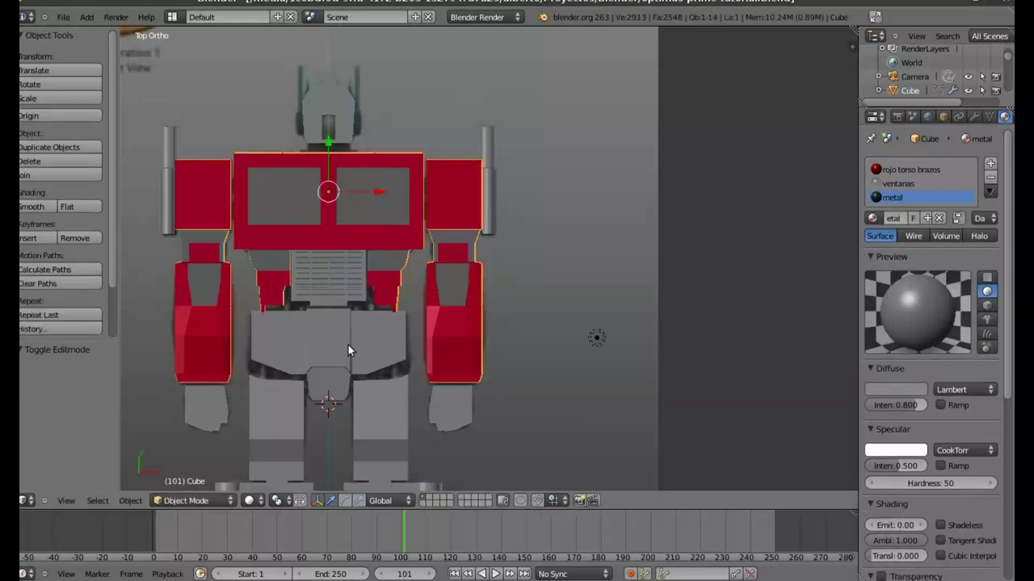
pyautogui.hotkey('alt', 'z')
pyautogui.keyDown('shift'); pyautogui.moveTo(347, 344); pyautogui.dragTo(384, 283, button='middle'); pyautogui.keyUp('shift')
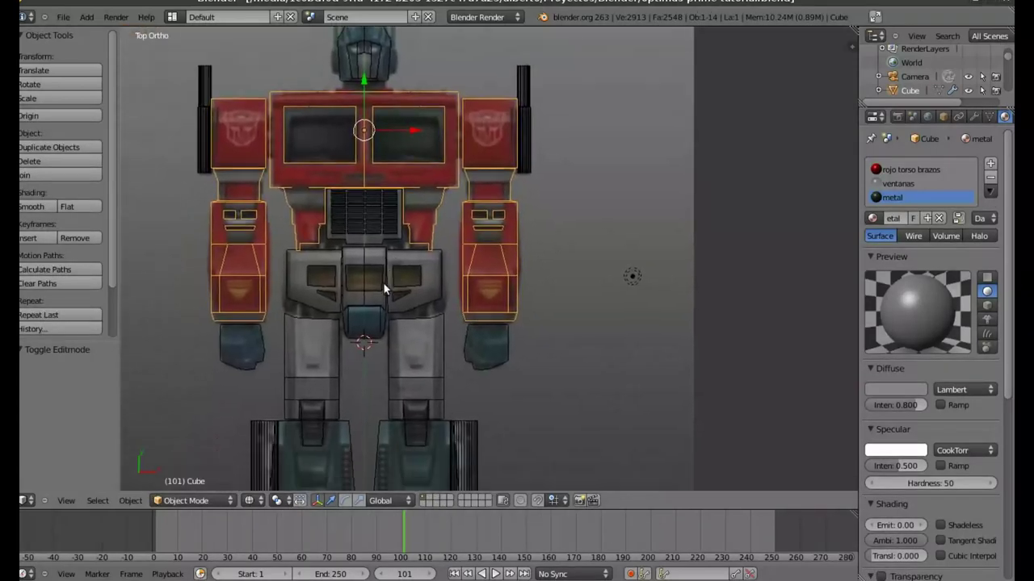
pyautogui.rightClick(429, 273)
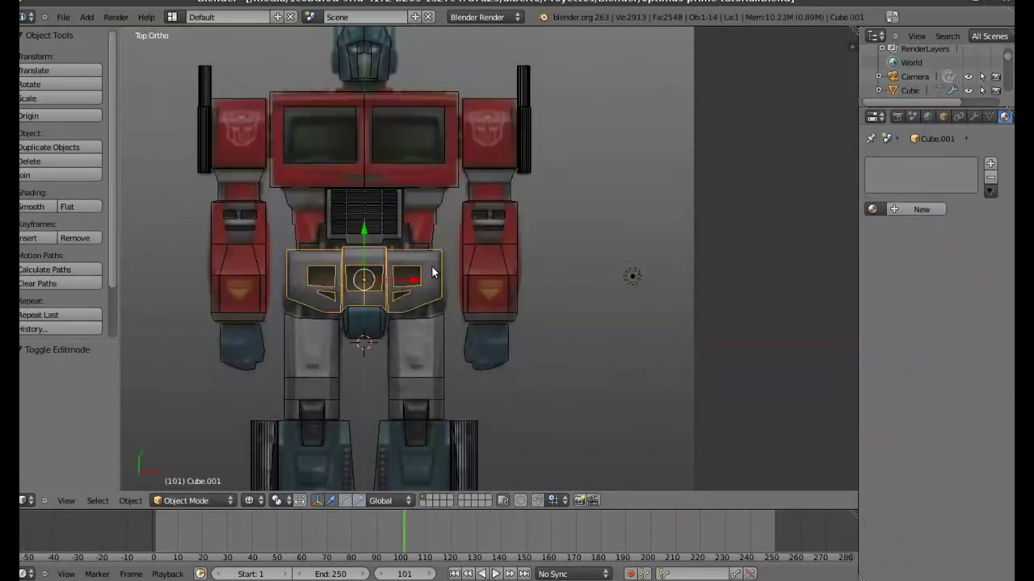
# Give waist piece Cube.001 the existing 'metal' material and enter Edit Mode on it
pyautogui.click(907, 210)
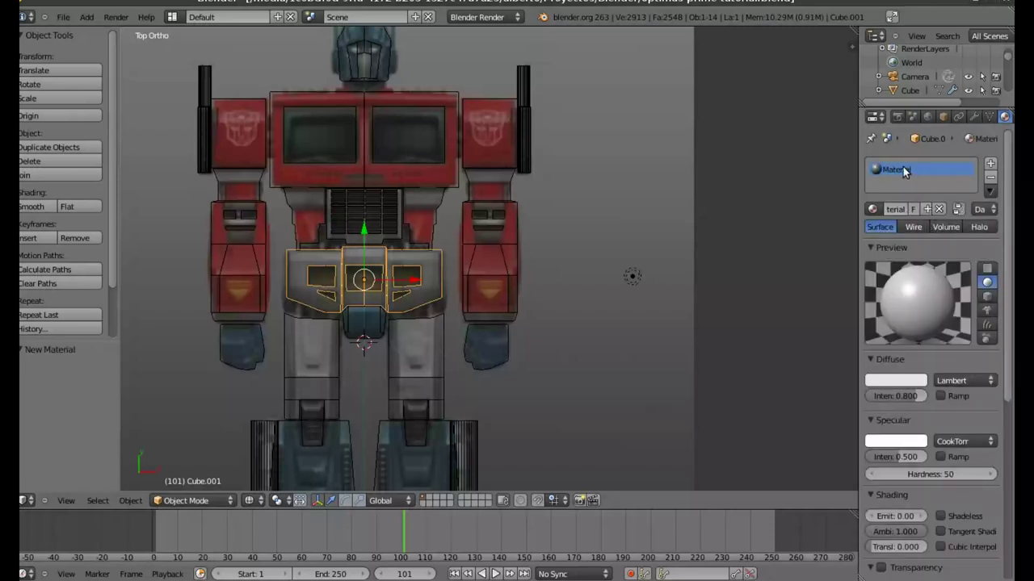
pyautogui.click(873, 209)
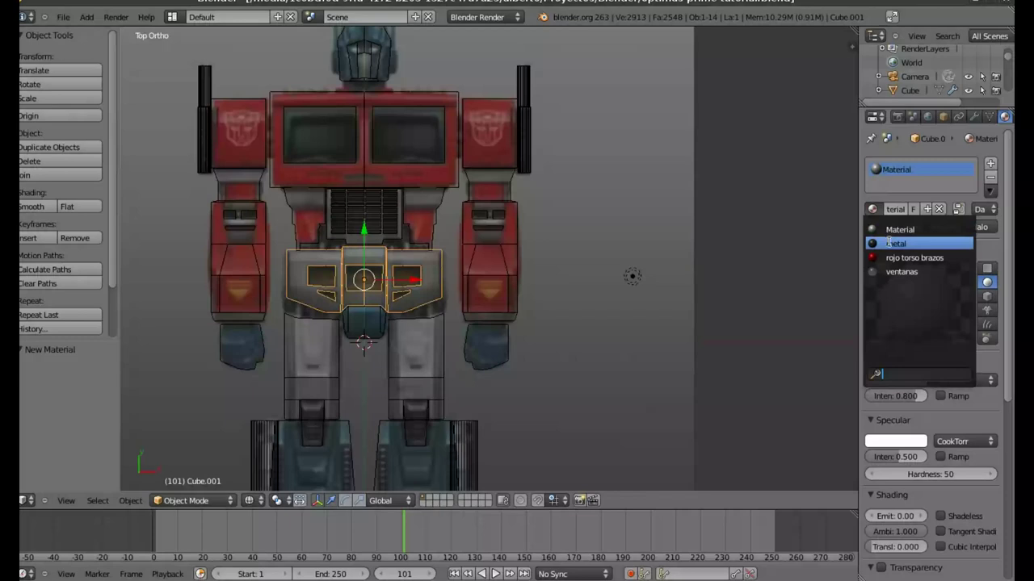
pyautogui.click(889, 240)
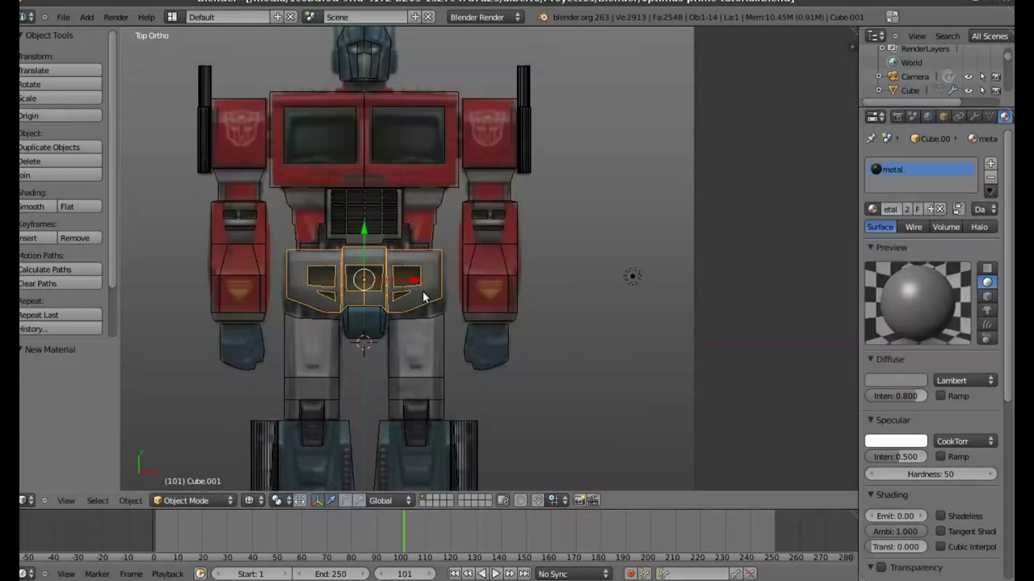
pyautogui.scroll(1, 407, 297)
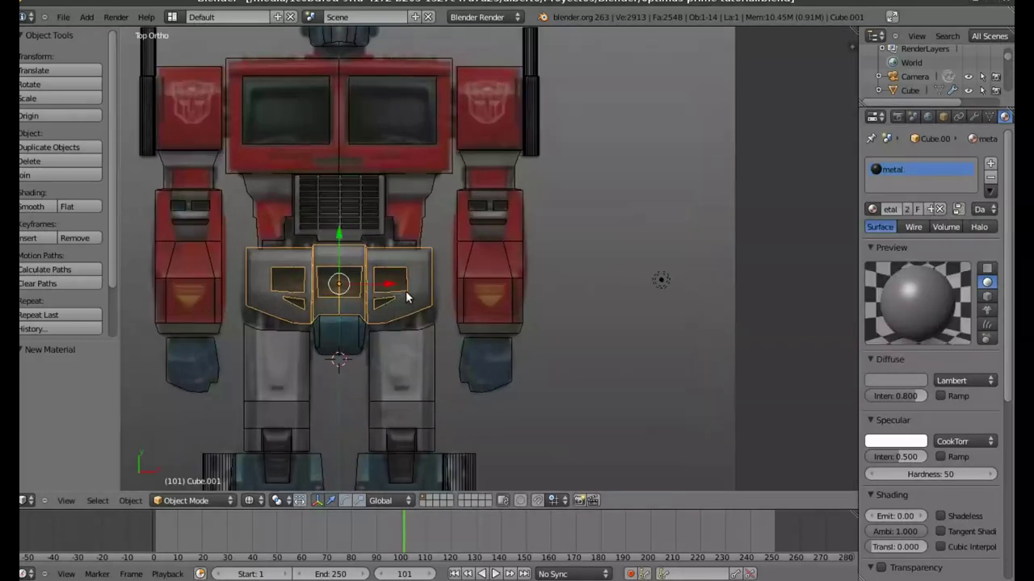
pyautogui.scroll(2, 369, 325)
pyautogui.keyDown('shift'); pyautogui.moveTo(369, 325); pyautogui.dragTo(505, 281, button='middle'); pyautogui.keyUp('shift')
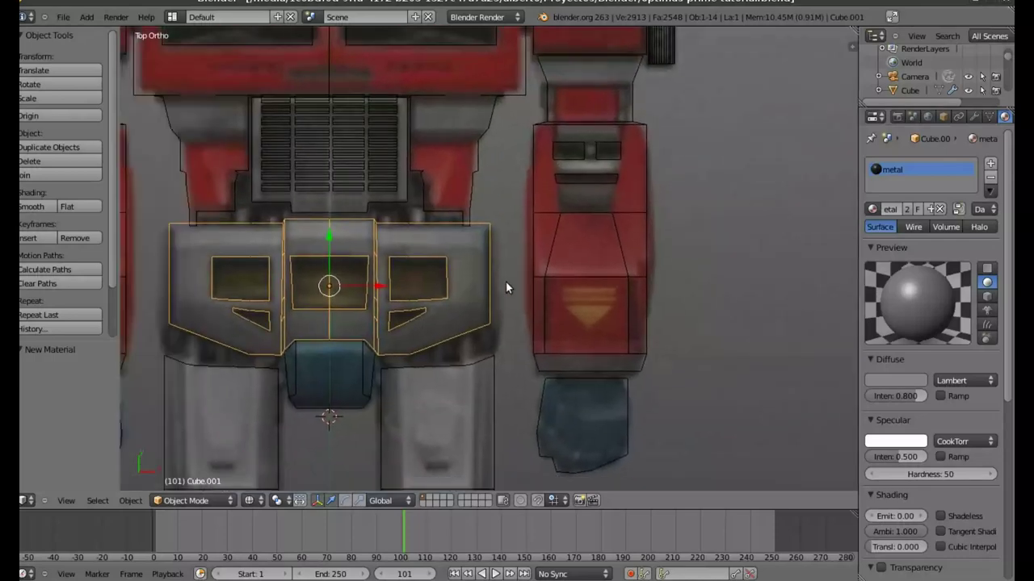
pyautogui.press('Tab')
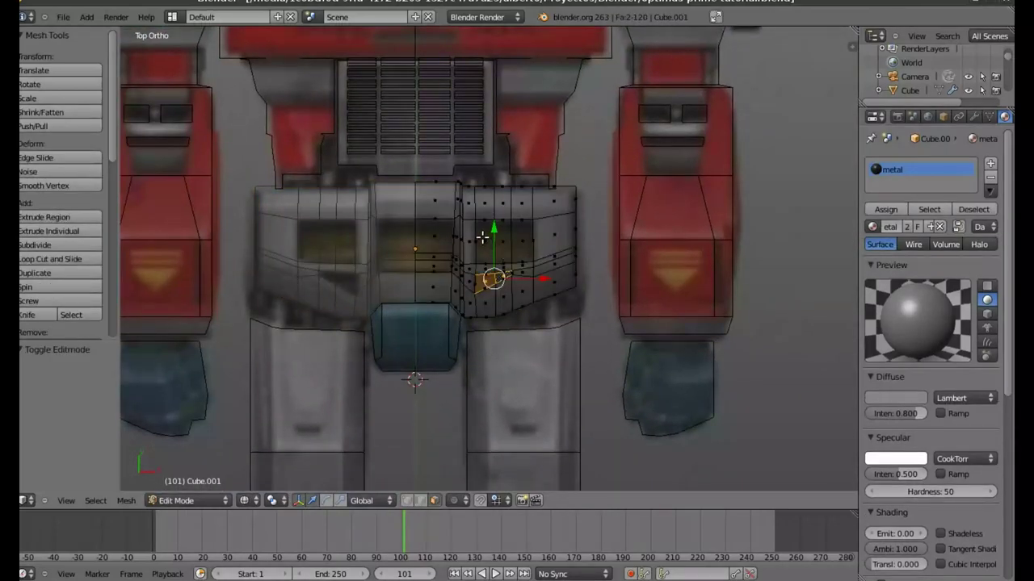
# Add a second material 'dorado' to Cube.001 with gold diffuse colour (0.800, 0.401, 0.051)
pyautogui.press('a')
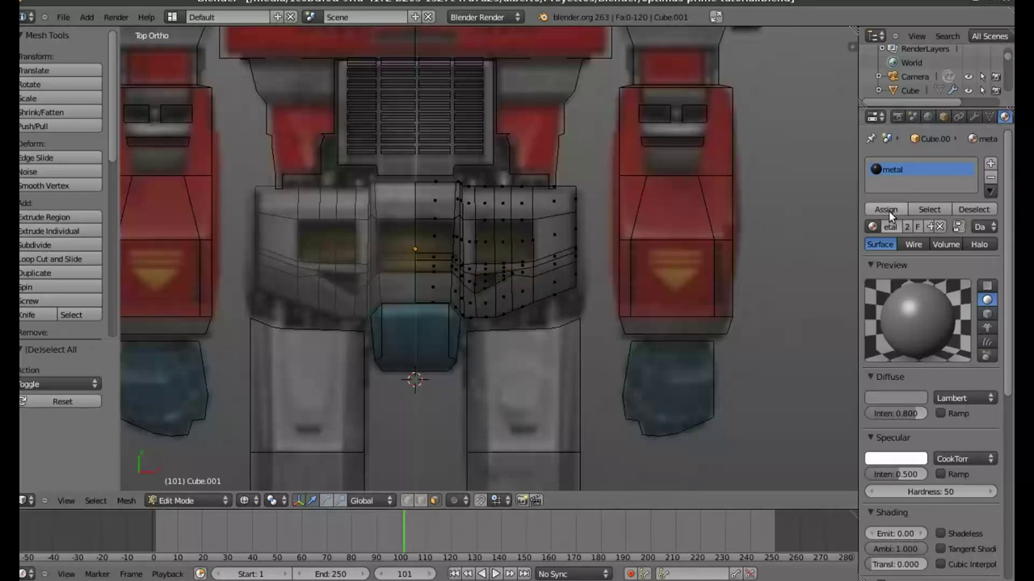
pyautogui.click(990, 164)
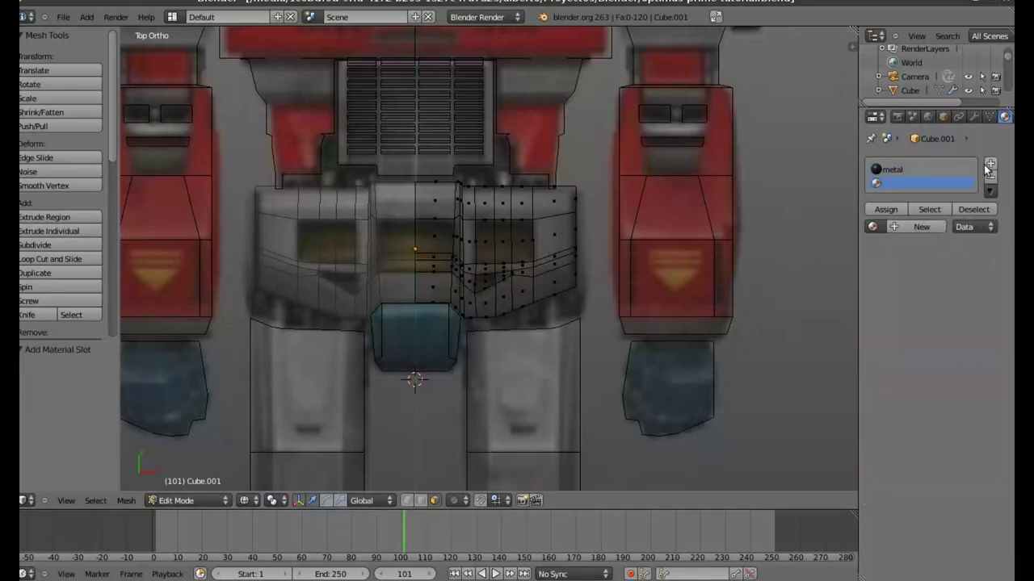
pyautogui.click(913, 226)
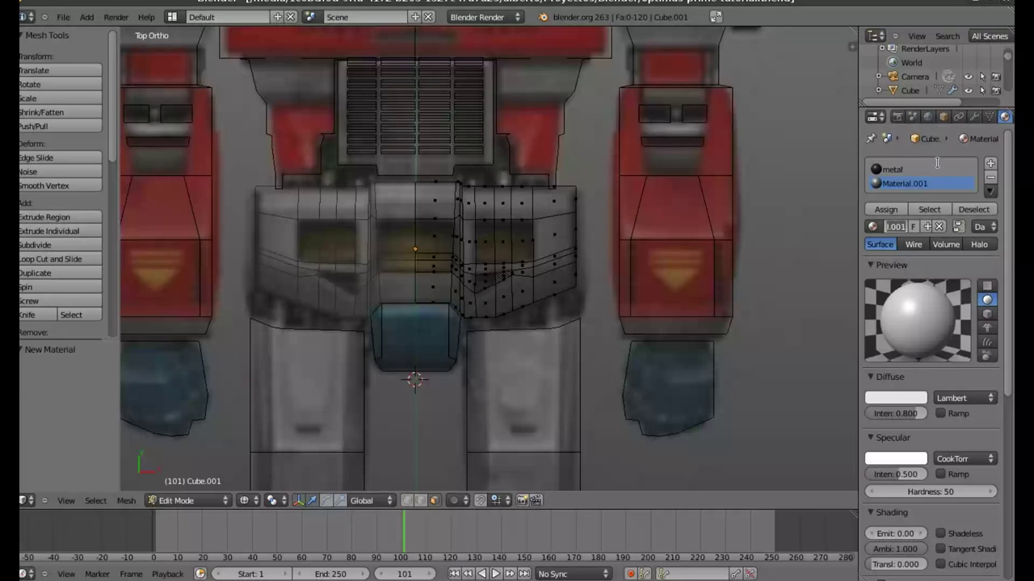
pyautogui.write('dorado')
pyautogui.press('Return')
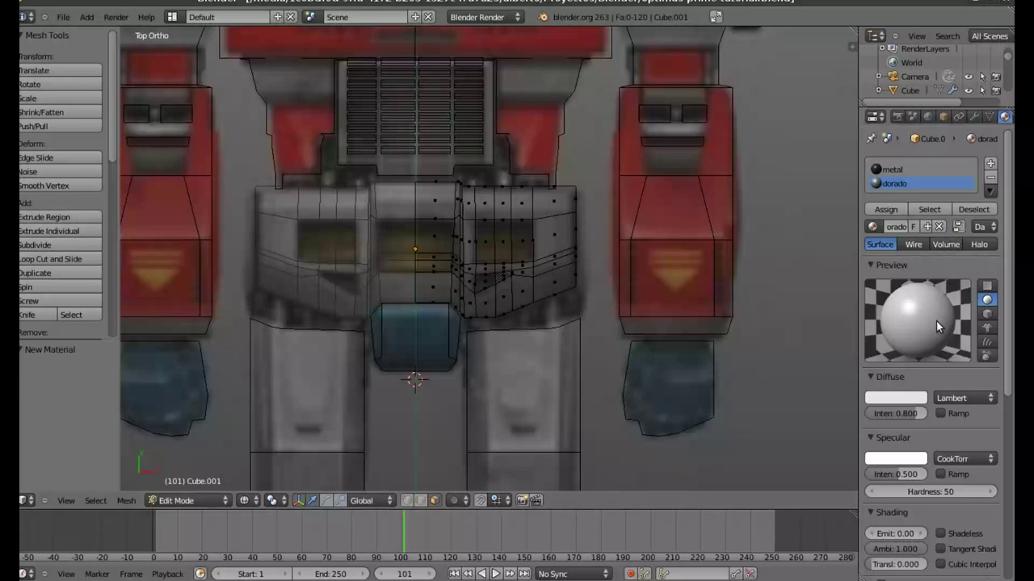
pyautogui.click(903, 397)
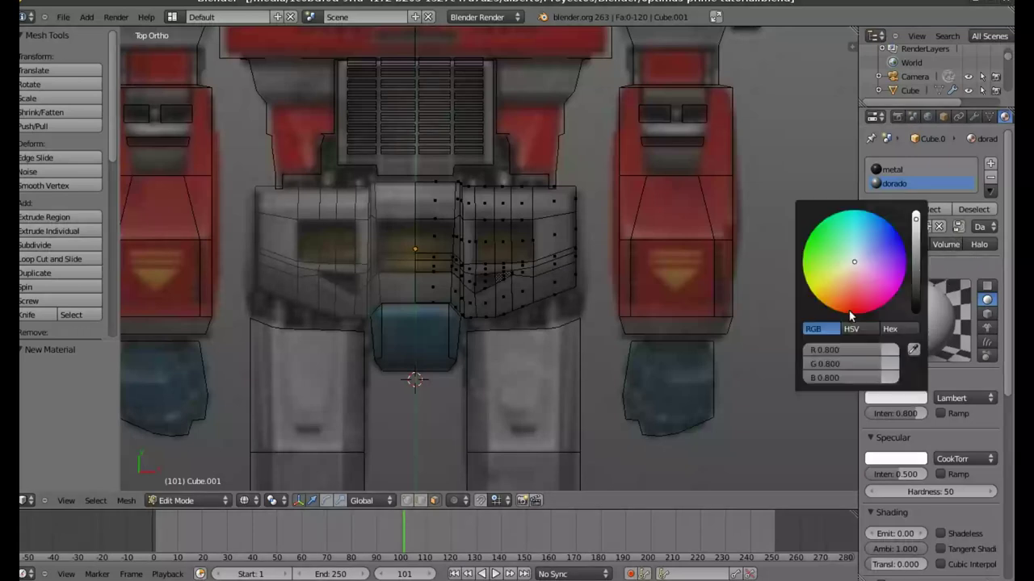
pyautogui.click(828, 303)
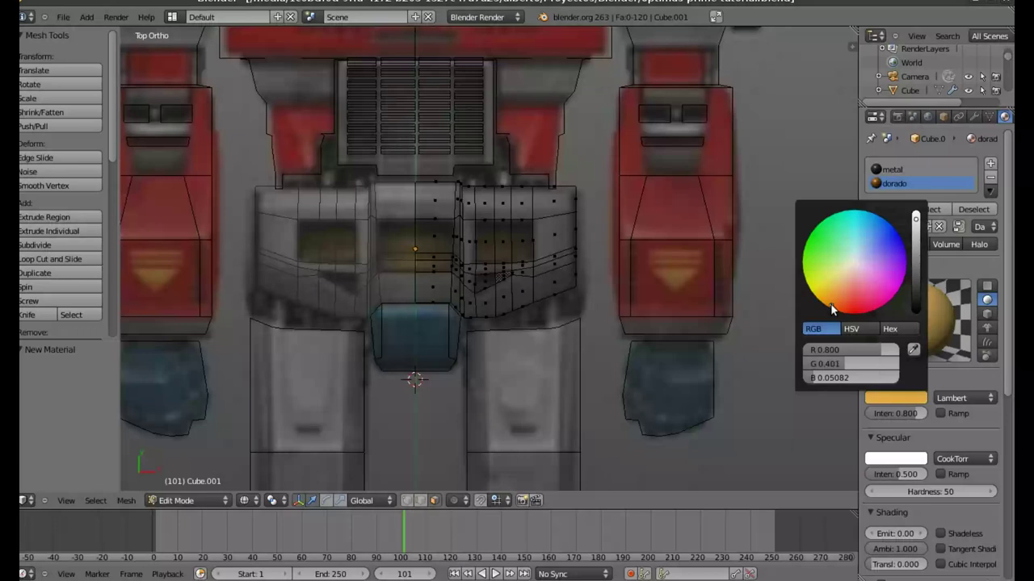
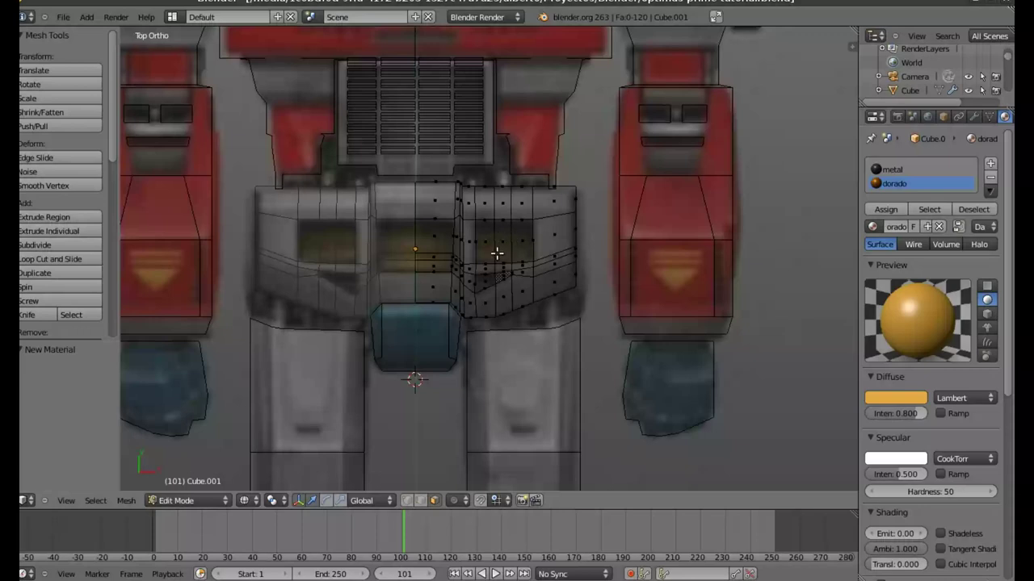
# Circle-select the blocks of faces on both sides of the waist piece
pyautogui.press('c')
pyautogui.moveTo(494, 238); pyautogui.dragTo(521, 241)
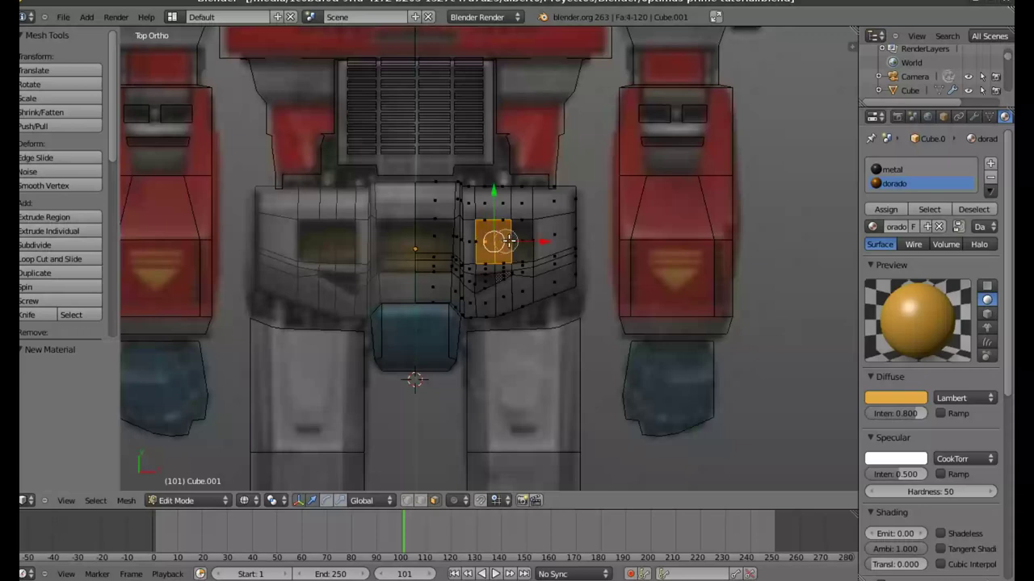
pyautogui.rightClick(500, 274)
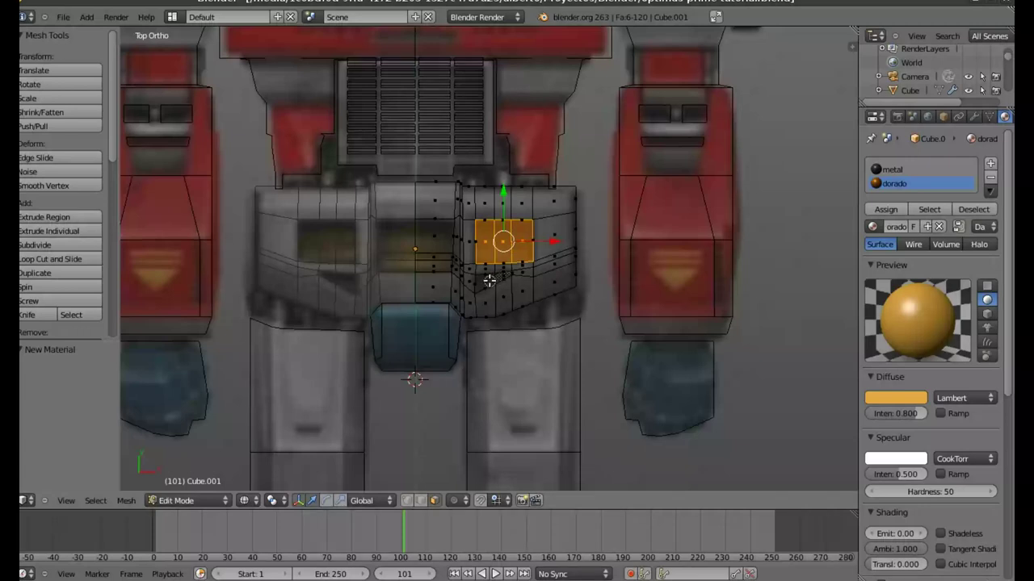
pyautogui.keyDown('shift'); pyautogui.rightClick(489, 281); pyautogui.keyUp('shift')
pyautogui.keyDown('shift'); pyautogui.rightClick(485, 283); pyautogui.keyUp('shift')
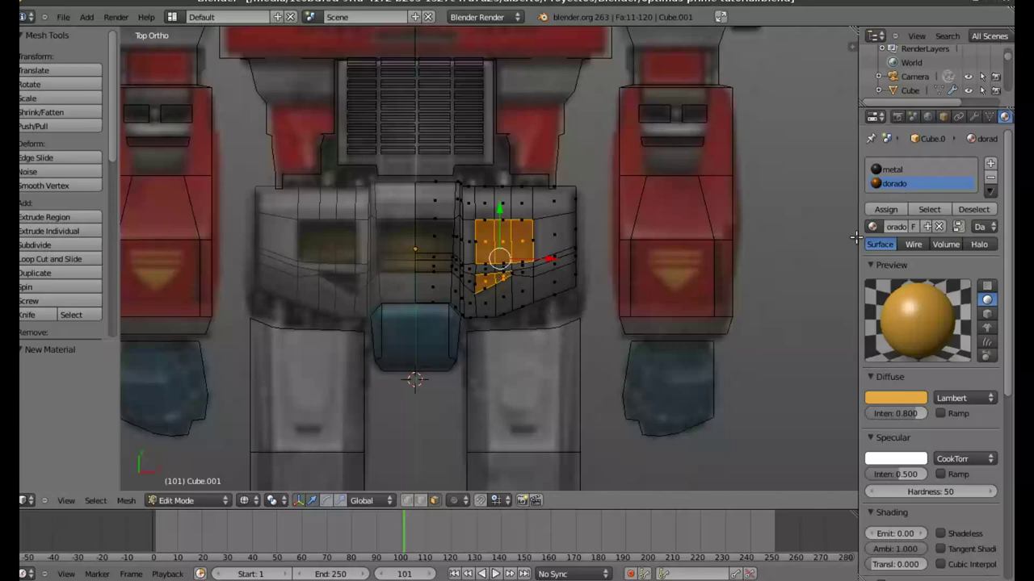
pyautogui.keyDown('shift'); pyautogui.rightClick(428, 230); pyautogui.keyUp('shift')
pyautogui.keyDown('shift'); pyautogui.rightClick(437, 256); pyautogui.keyUp('shift')
pyautogui.keyDown('shift'); pyautogui.rightClick(436, 259); pyautogui.keyUp('shift')
pyautogui.keyDown('shift'); pyautogui.rightClick(436, 267); pyautogui.keyUp('shift')
# Assign the gold 'dorado' material to the selected waist faces and return to Object Mode
pyautogui.click(887, 210)
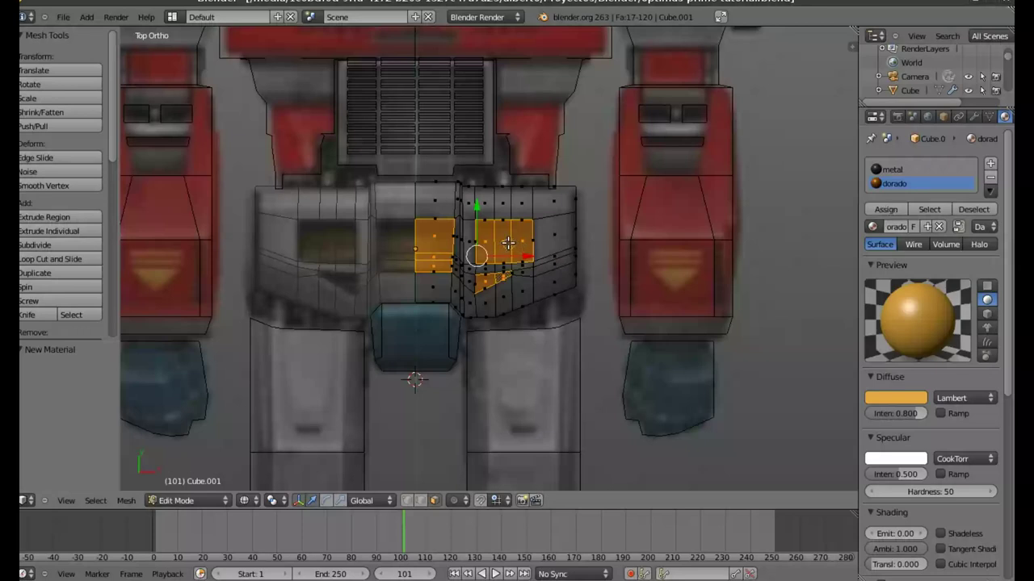
pyautogui.click(880, 210)
pyautogui.keyDown('shift'); pyautogui.moveTo(485, 376); pyautogui.dragTo(533, 292, button='middle'); pyautogui.keyUp('shift')
pyautogui.scroll(2, 462, 294)
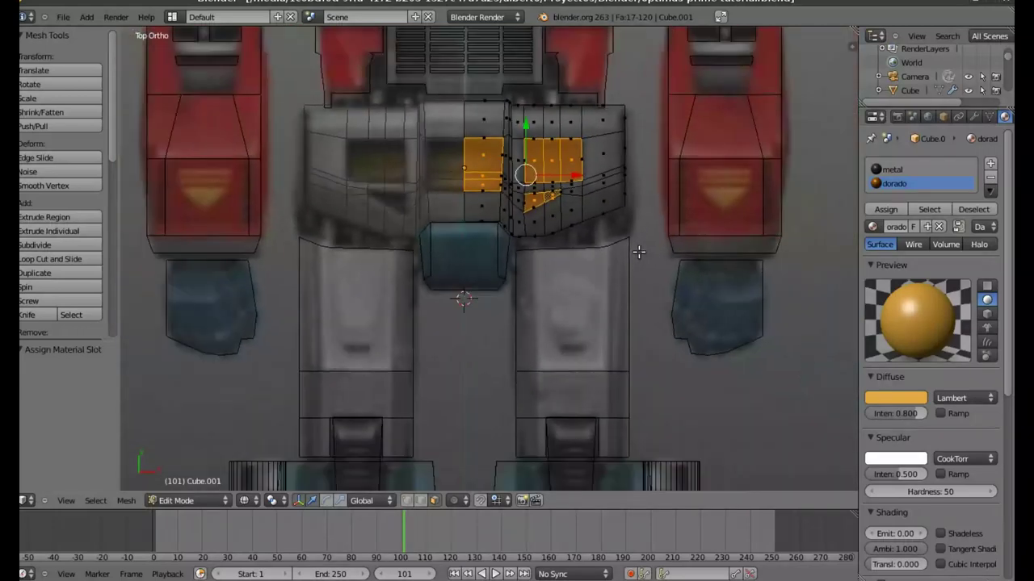
pyautogui.scroll(-2, 494, 269)
pyautogui.scroll(-2, 506, 246)
pyautogui.scroll(-2, 507, 248)
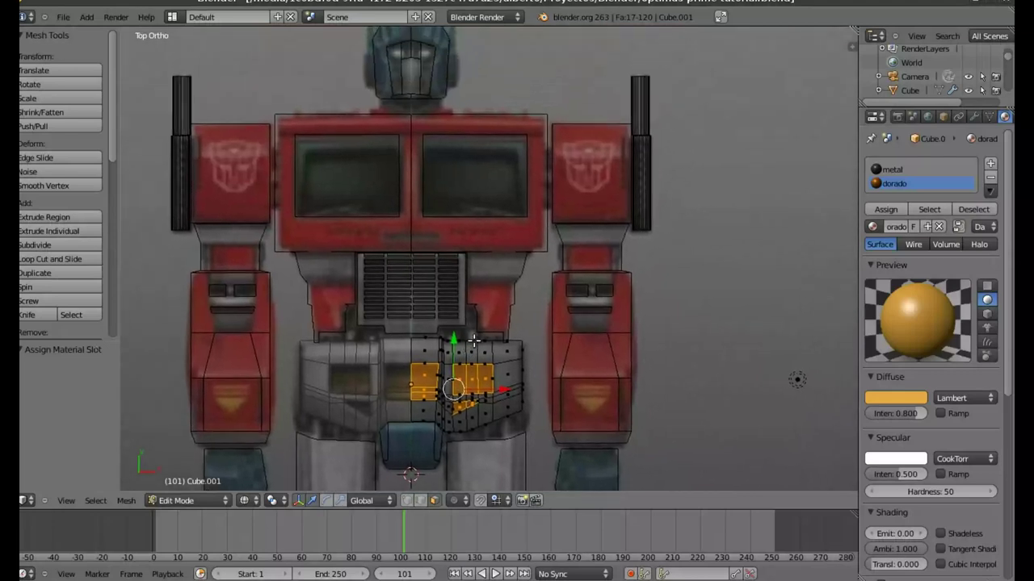
pyautogui.scroll(2, 487, 212)
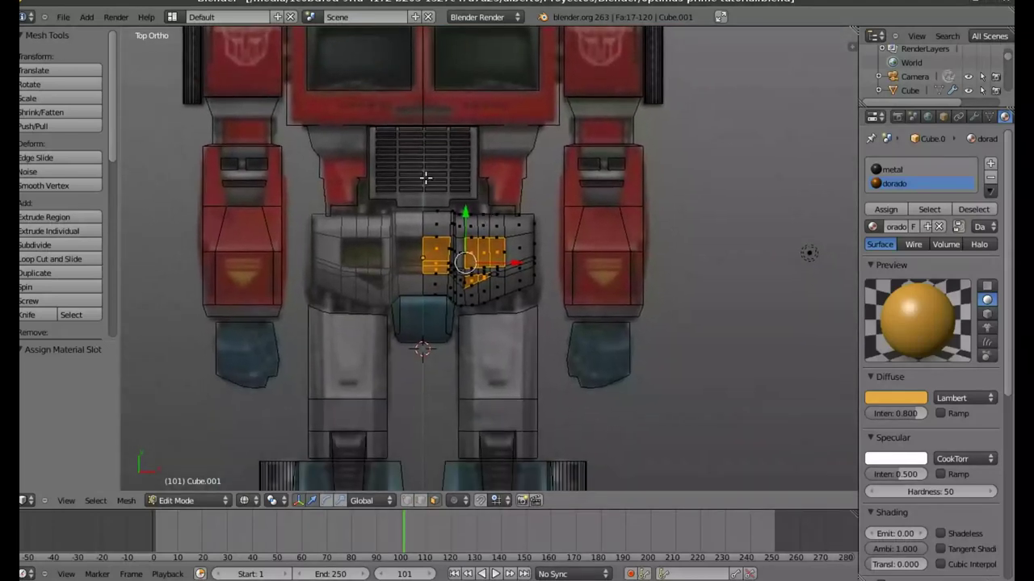
pyautogui.press('Tab')
pyautogui.rightClick(421, 173)
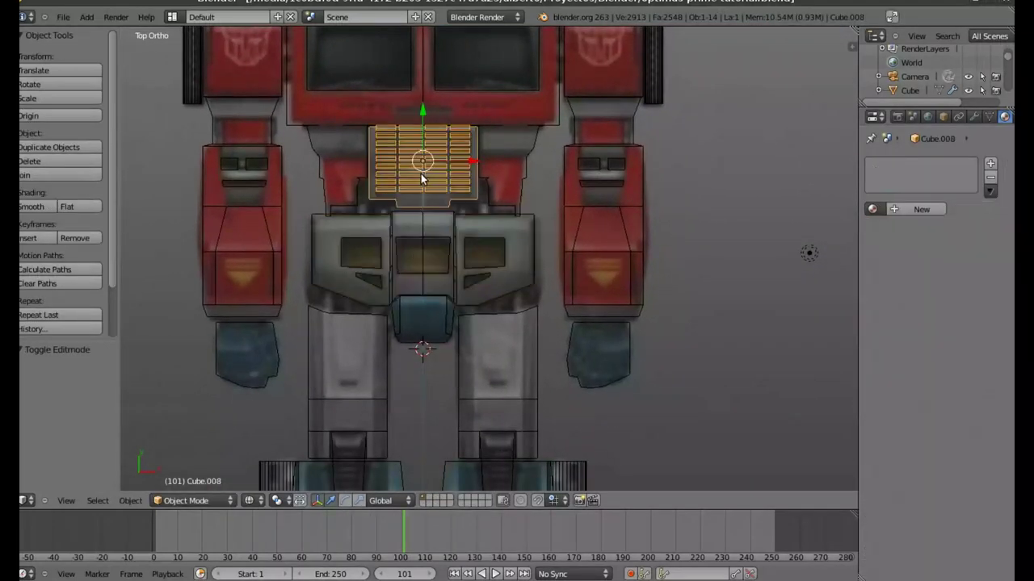
# Give the chest grille the existing metal material
pyautogui.click(908, 209)
pyautogui.click(877, 210)
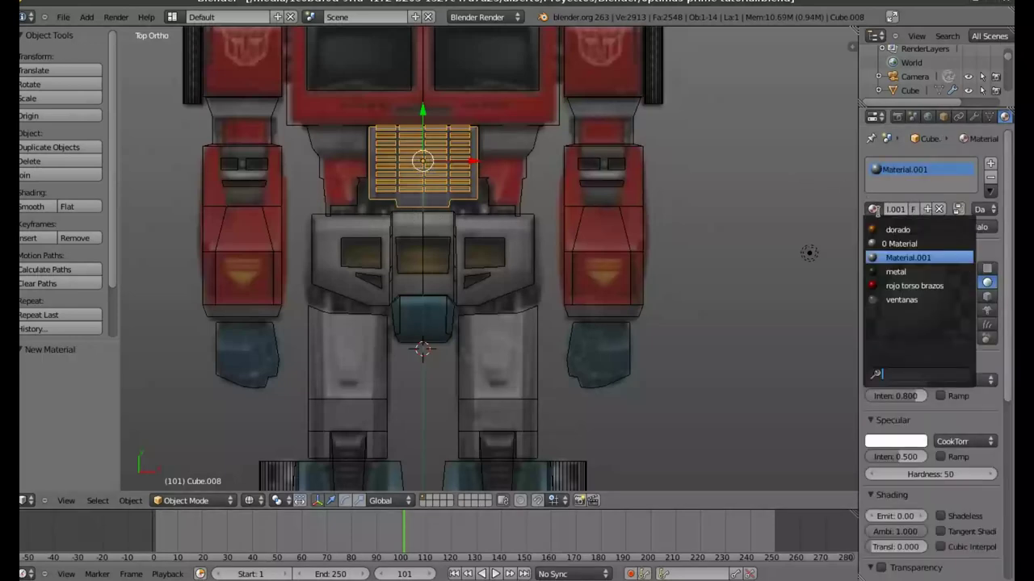
pyautogui.click(895, 273)
# Give the blue hand pieces a new dark blue diffuse material named with 'azul'
pyautogui.moveTo(496, 328)
pyautogui.keyDown('shift'); pyautogui.mouseDown(button='middle')
pyautogui.moveTo(427, 232)
pyautogui.moveTo(428, 243)
pyautogui.mouseUp(button='middle'); pyautogui.keyUp('shift')
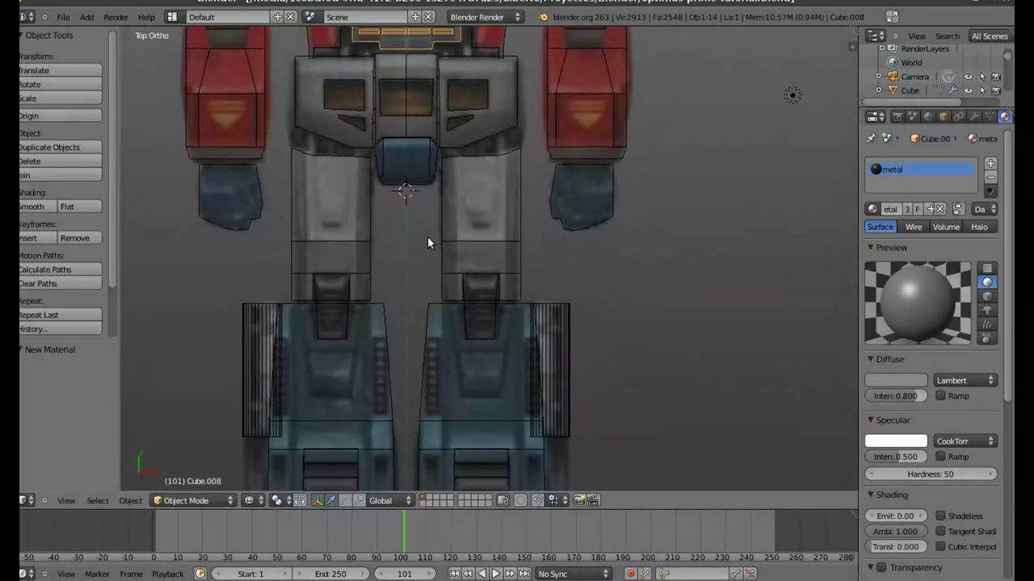
pyautogui.rightClick(598, 223)
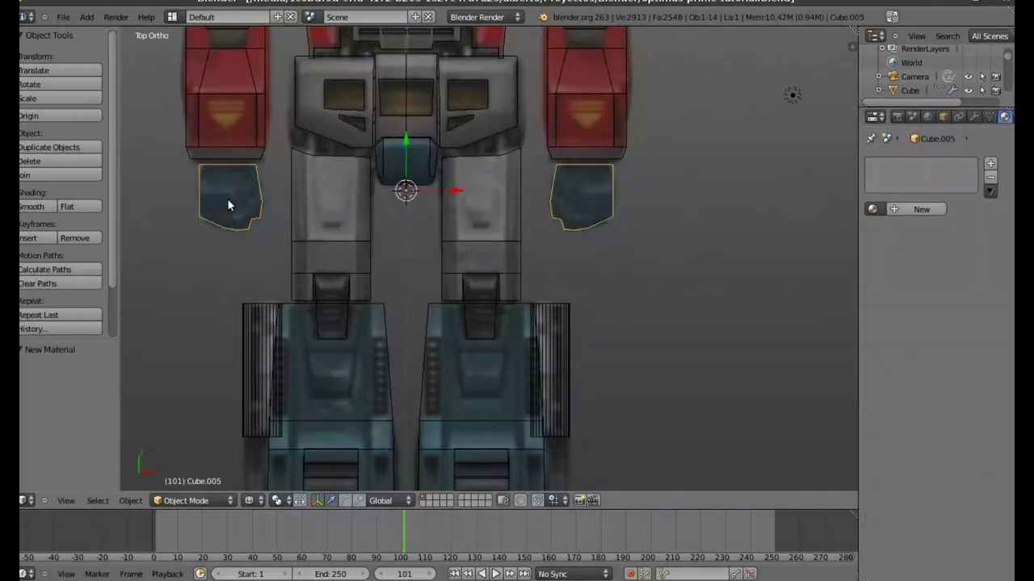
pyautogui.click(918, 211)
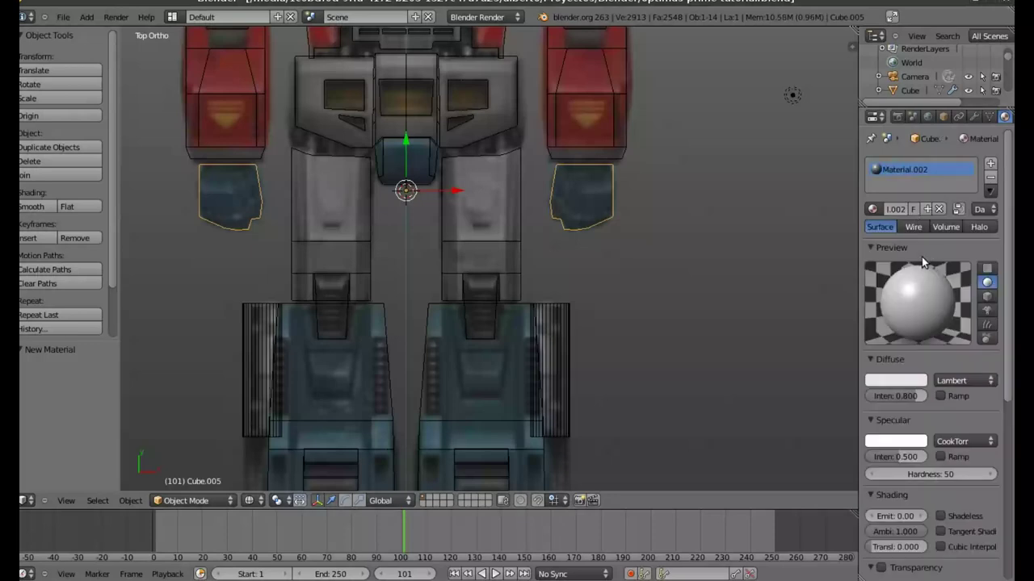
pyautogui.click(893, 382)
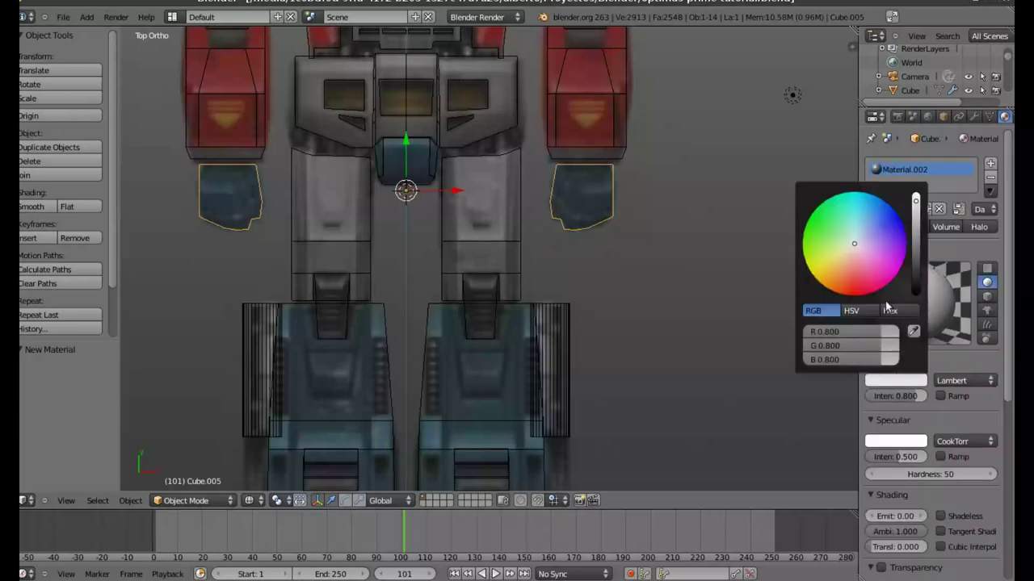
pyautogui.click(884, 222)
pyautogui.moveTo(893, 220); pyautogui.dragTo(885, 220)
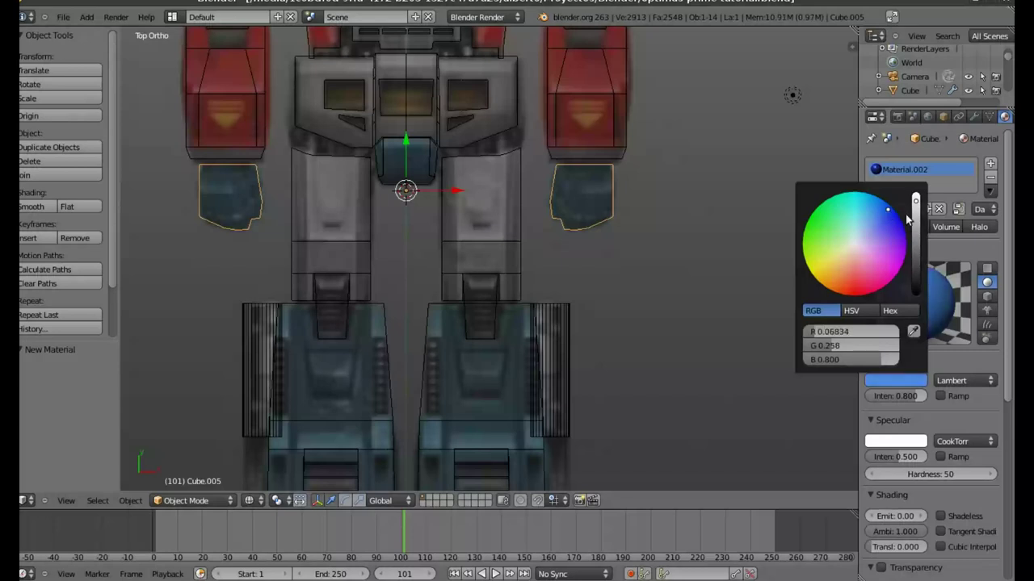
pyautogui.moveTo(921, 237); pyautogui.dragTo(915, 239)
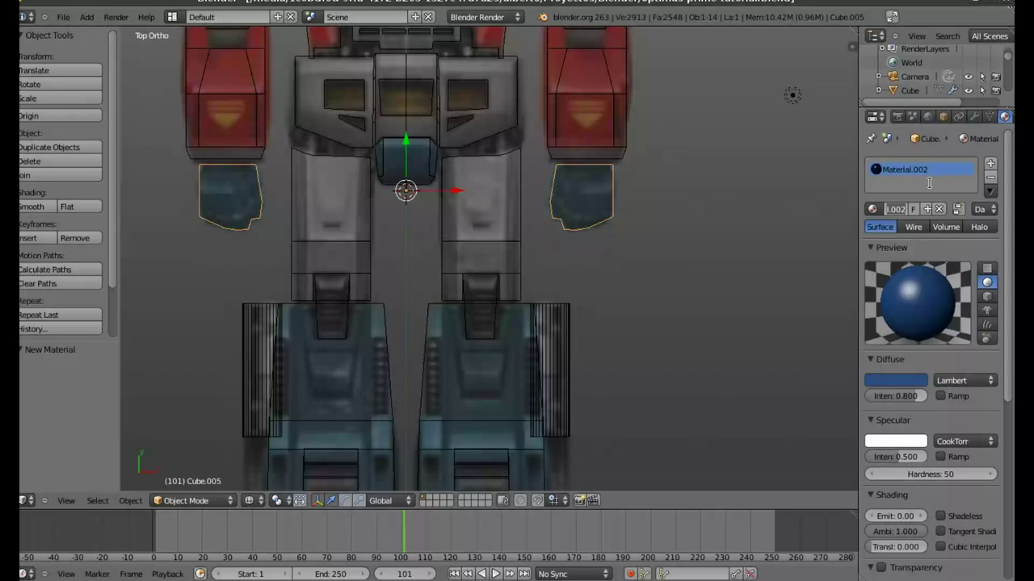
pyautogui.write('azul')
pyautogui.press('Return')
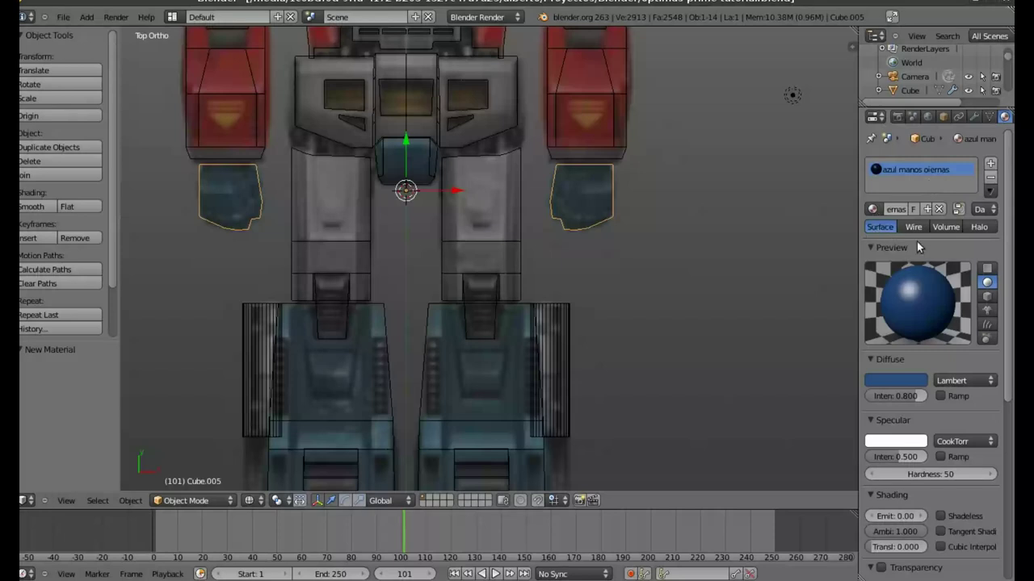
# Give the lower leg object the blue hand material
pyautogui.rightClick(432, 324)
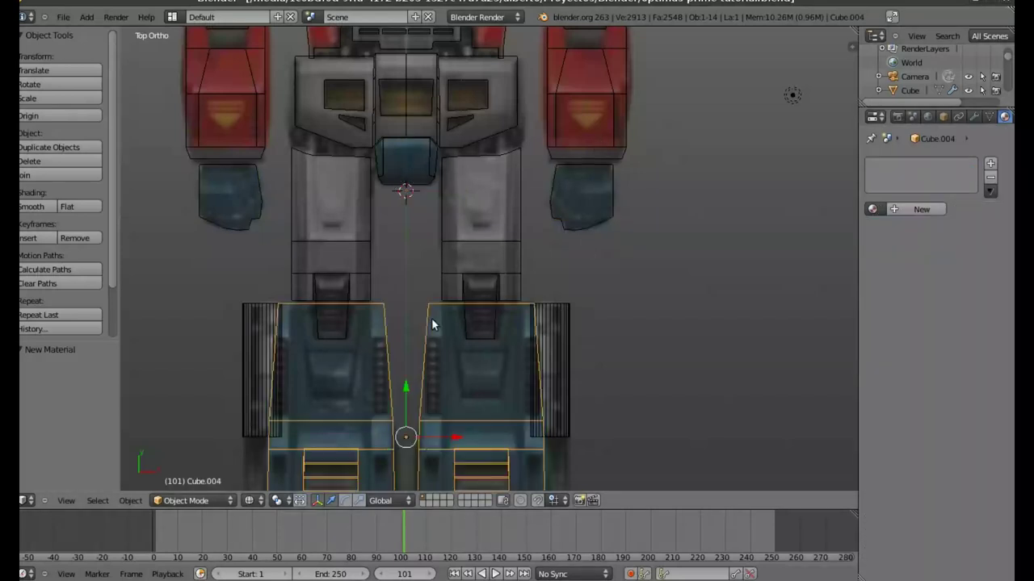
pyautogui.click(923, 208)
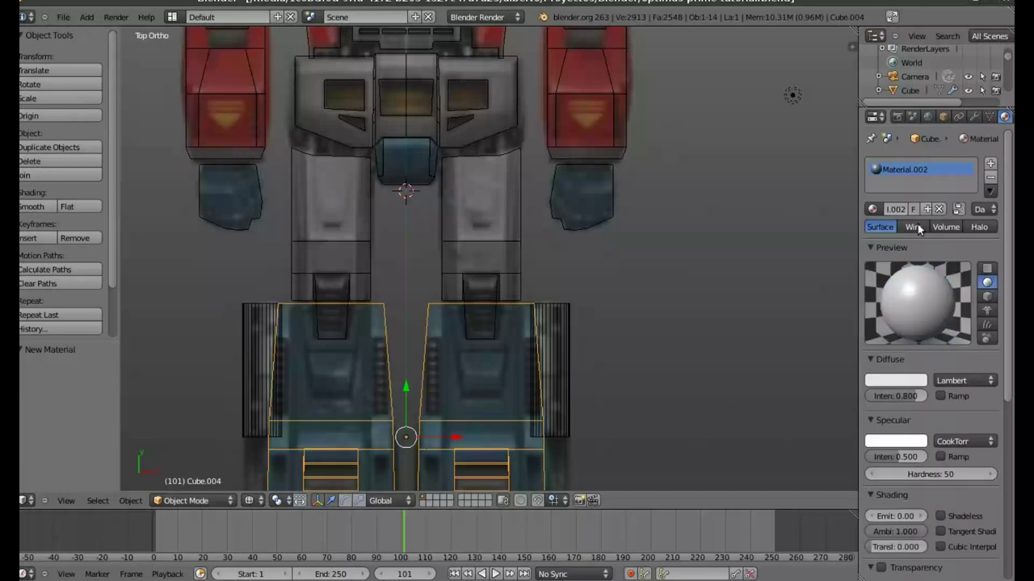
pyautogui.click(873, 210)
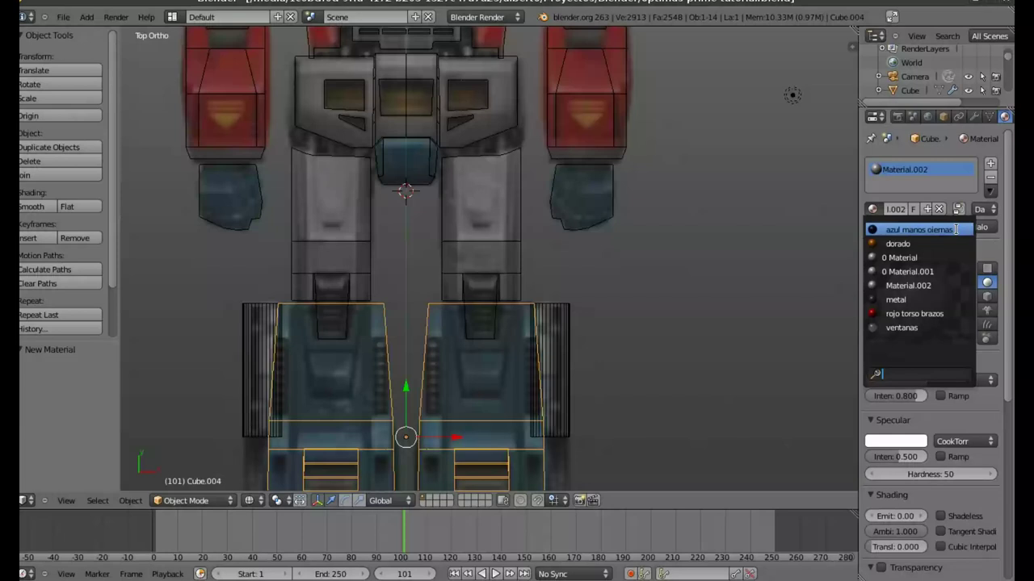
pyautogui.click(956, 230)
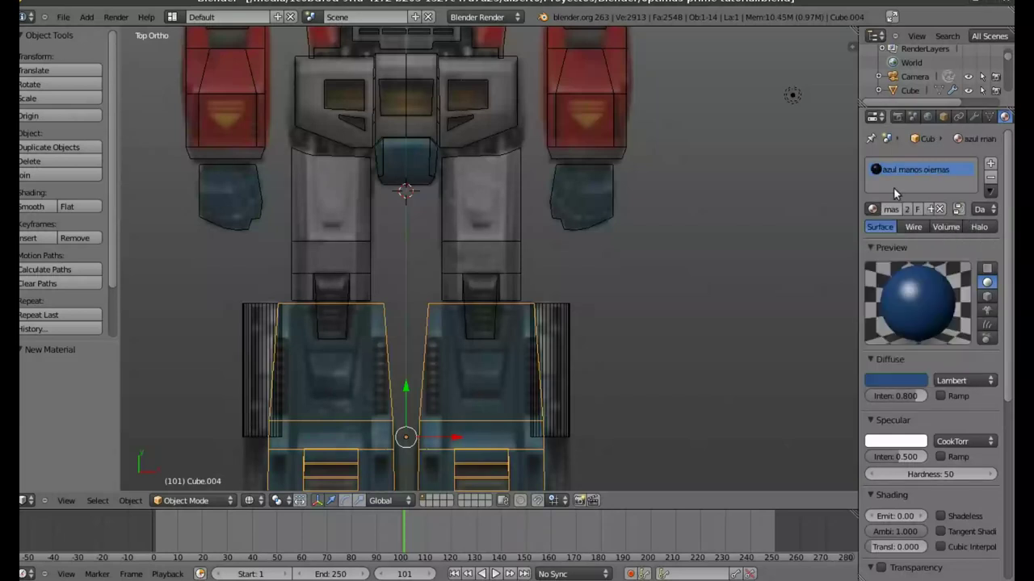
pyautogui.moveTo(512, 397)
pyautogui.keyDown('shift'); pyautogui.mouseDown(button='middle')
pyautogui.moveTo(519, 260)
pyautogui.moveTo(501, 230)
pyautogui.mouseUp(button='middle'); pyautogui.keyUp('shift')
pyautogui.scroll(2, 496, 227)
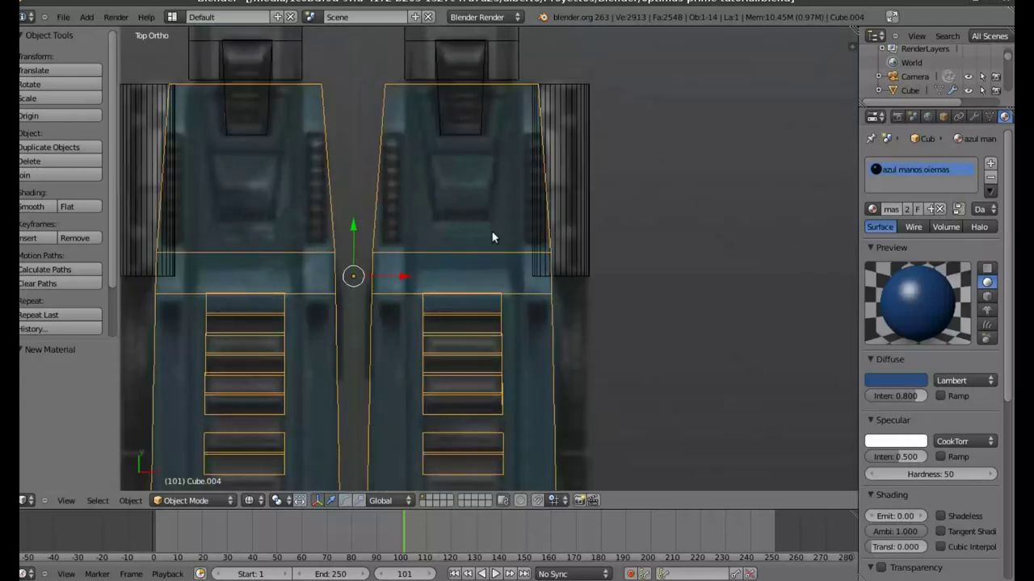
pyautogui.keyDown('shift'); pyautogui.moveTo(450, 415); pyautogui.dragTo(460, 318, button='middle'); pyautogui.keyUp('shift')
# Assign metal to the centre strip of step faces on leg piece Cube.004, then leave Edit Mode
pyautogui.press('Tab')
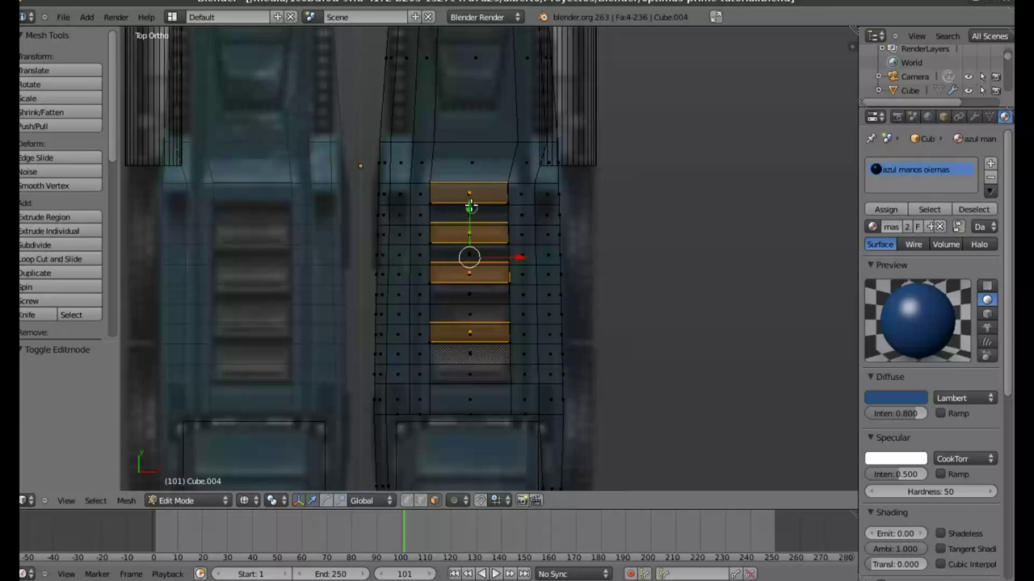
pyautogui.press('c')
pyautogui.moveTo(469, 213); pyautogui.dragTo(464, 372)
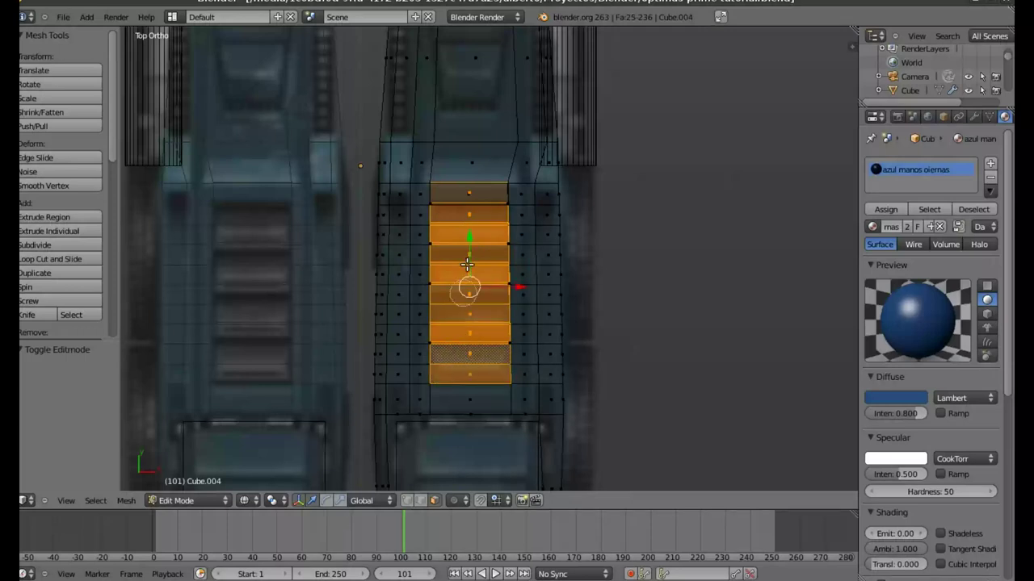
pyautogui.press('Escape')
pyautogui.click(872, 226)
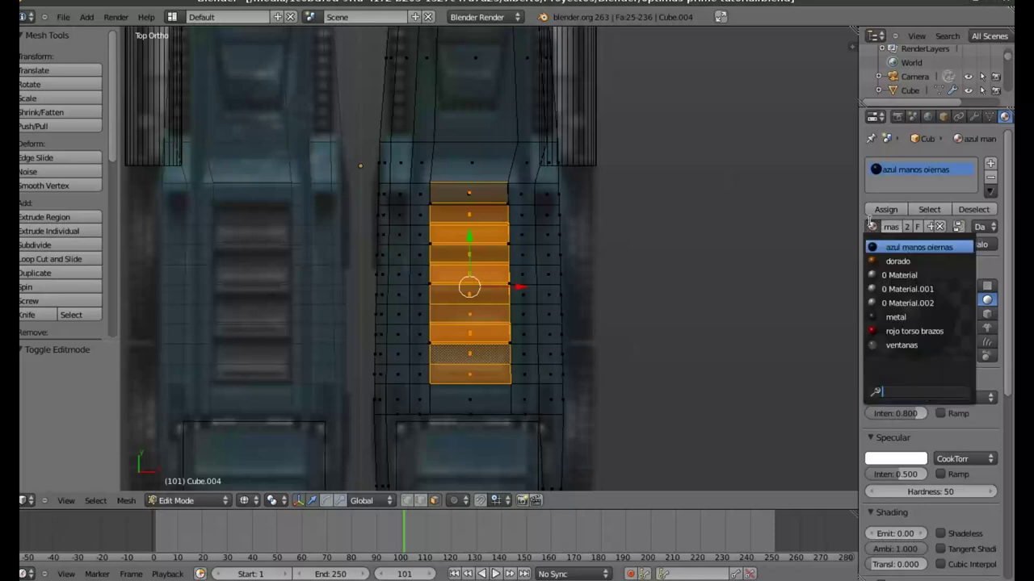
pyautogui.click(921, 316)
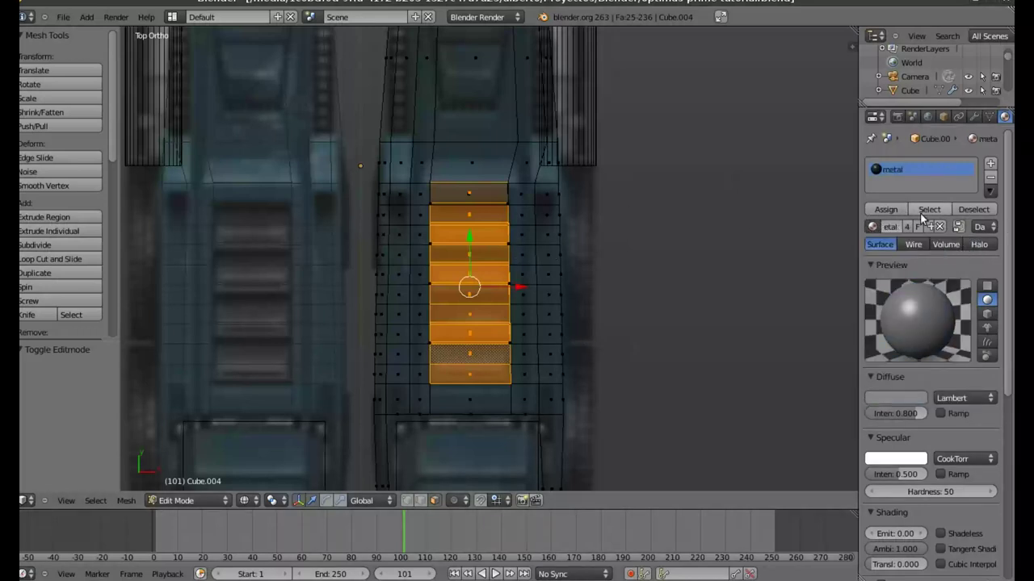
pyautogui.click(885, 210)
pyautogui.click(873, 226)
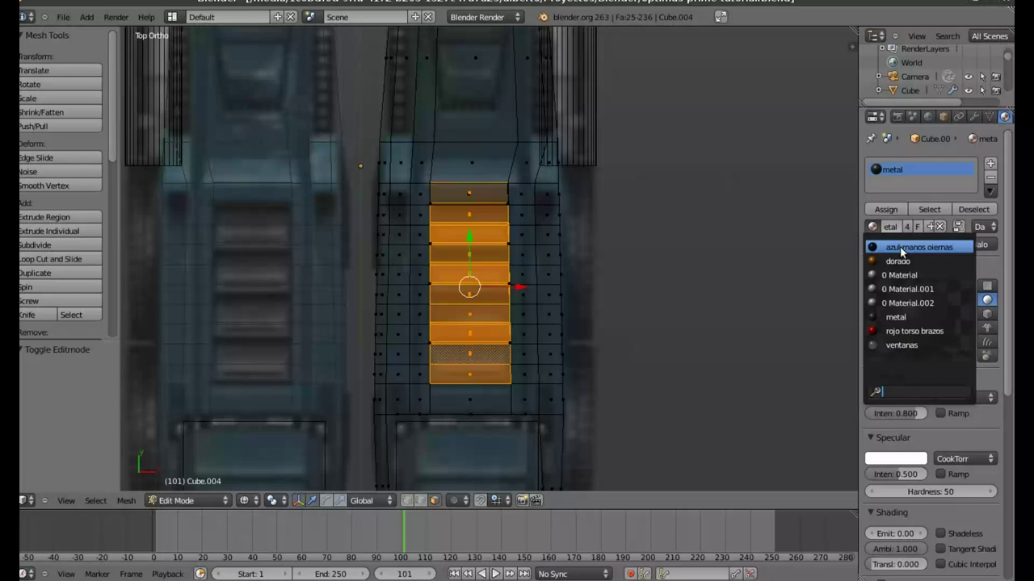
pyautogui.click(886, 210)
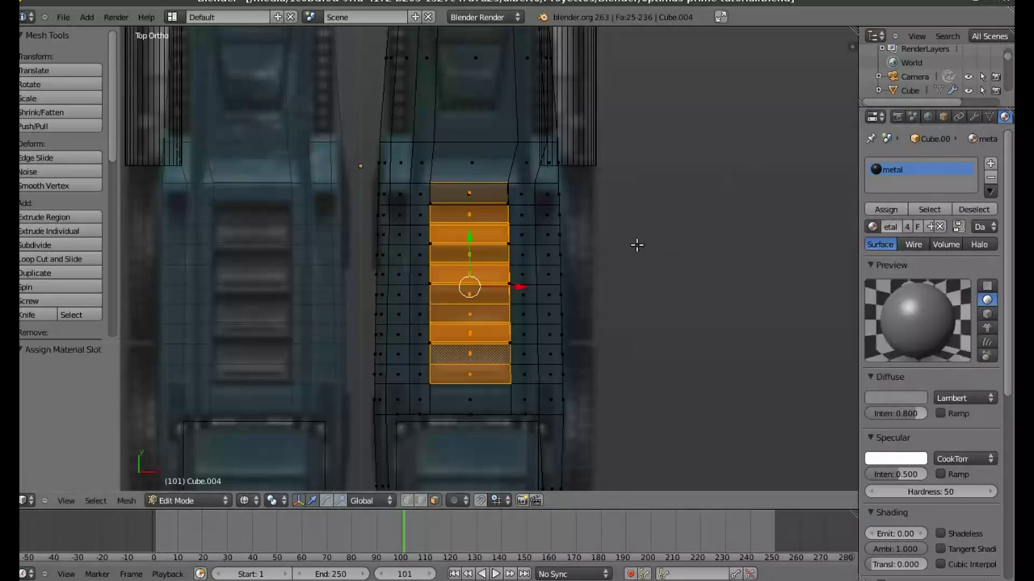
pyautogui.scroll(-2, 475, 255)
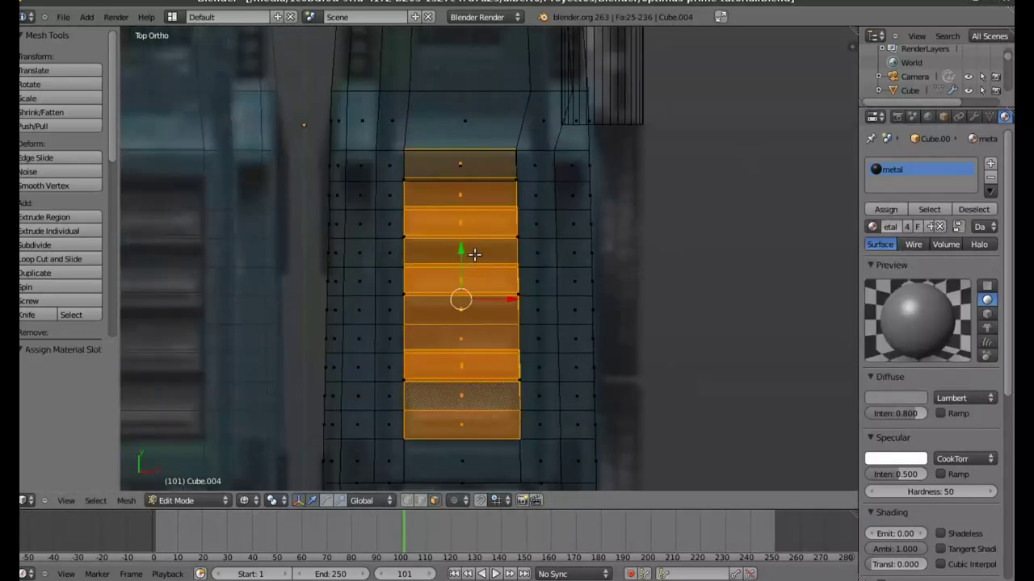
pyautogui.scroll(-2, 474, 255)
pyautogui.keyDown('shift'); pyautogui.moveTo(475, 255); pyautogui.dragTo(512, 144, button='middle'); pyautogui.keyUp('shift')
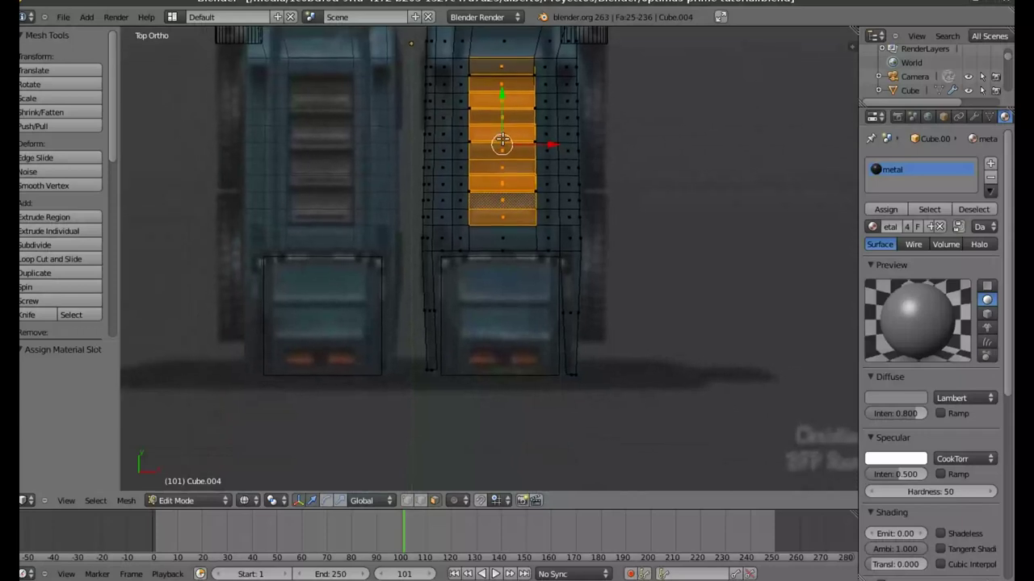
pyautogui.press('Tab')
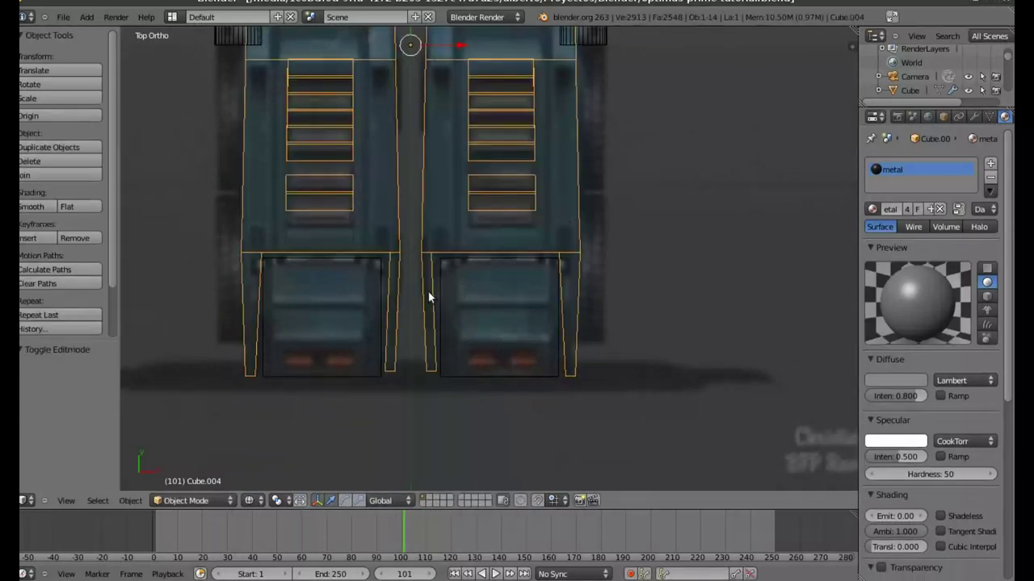
# Give both foot panels the blue 'azul manos piernas' material
pyautogui.rightClick(440, 288)
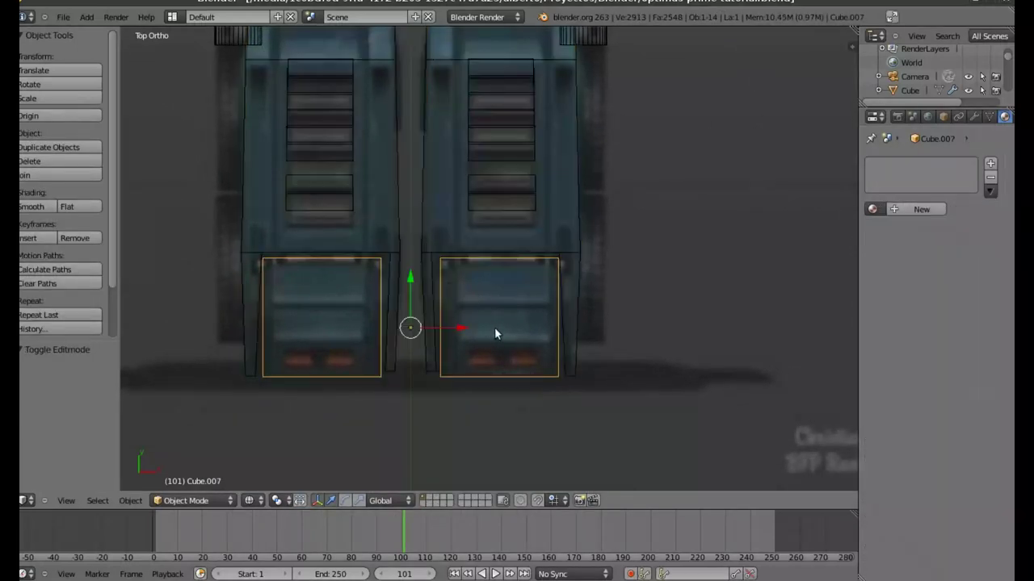
pyautogui.click(917, 209)
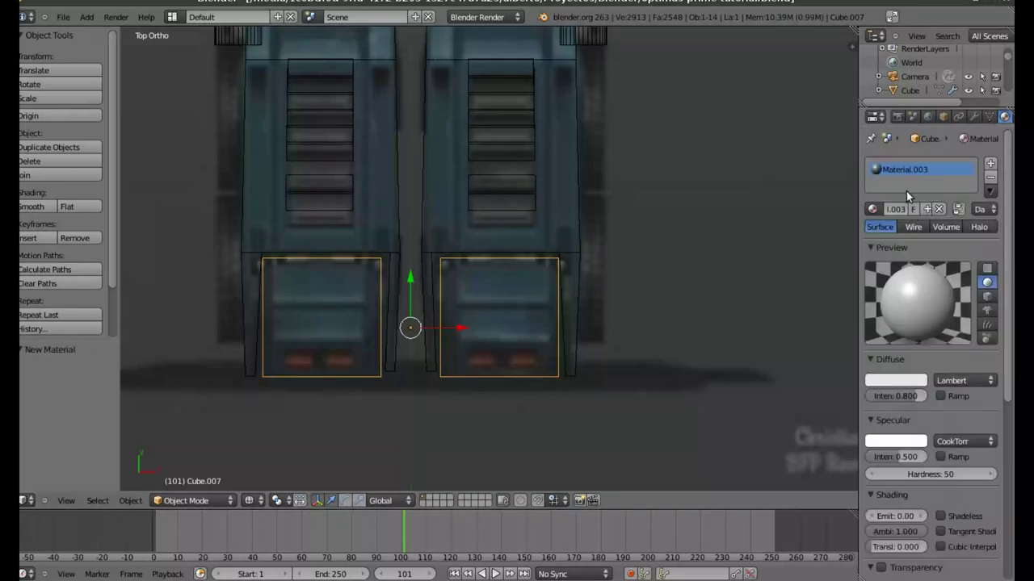
pyautogui.click(879, 206)
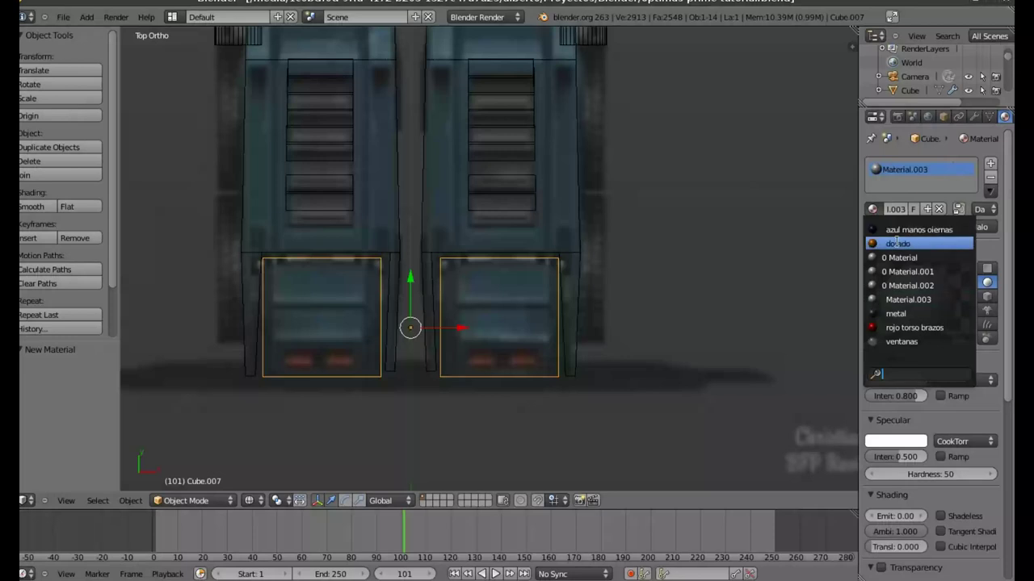
pyautogui.click(903, 227)
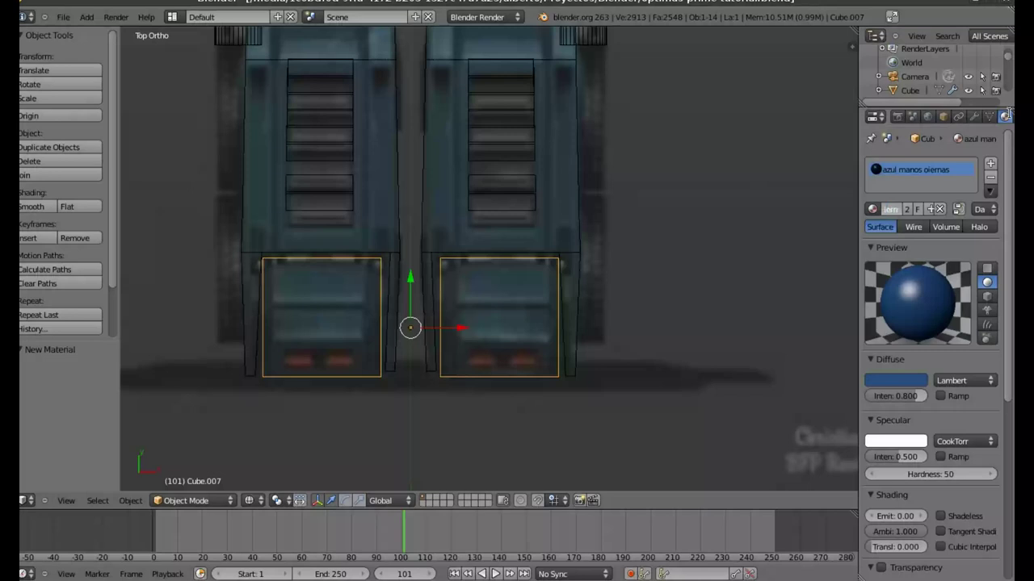
pyautogui.press('Escape')
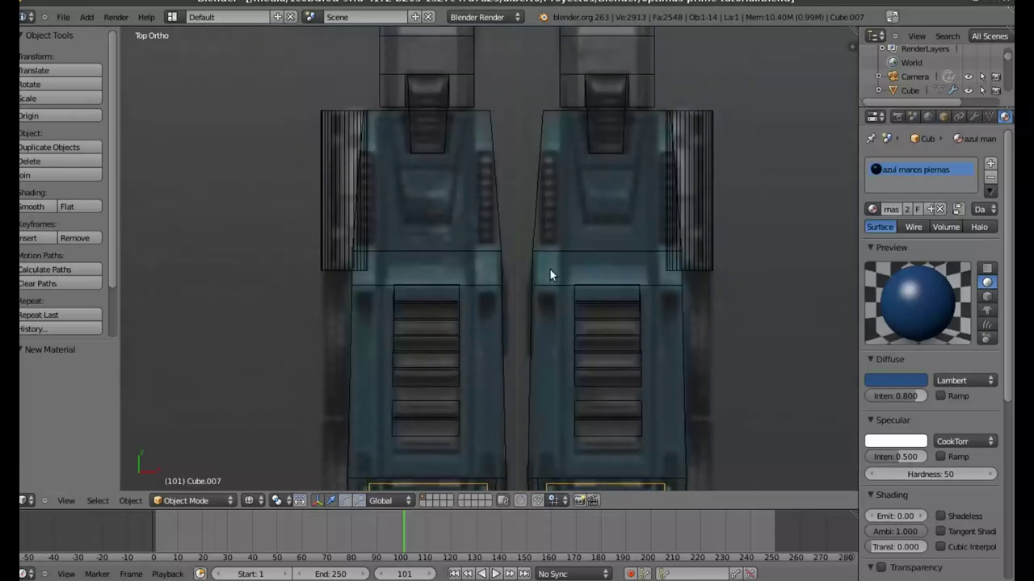
# Apply 'azul manos piernas' to the small pelvis piece Cube.002
pyautogui.scroll(-5, 549, 268)
pyautogui.keyDown('shift'); pyautogui.moveTo(460, 198); pyautogui.dragTo(433, 216, button='middle'); pyautogui.keyUp('shift')
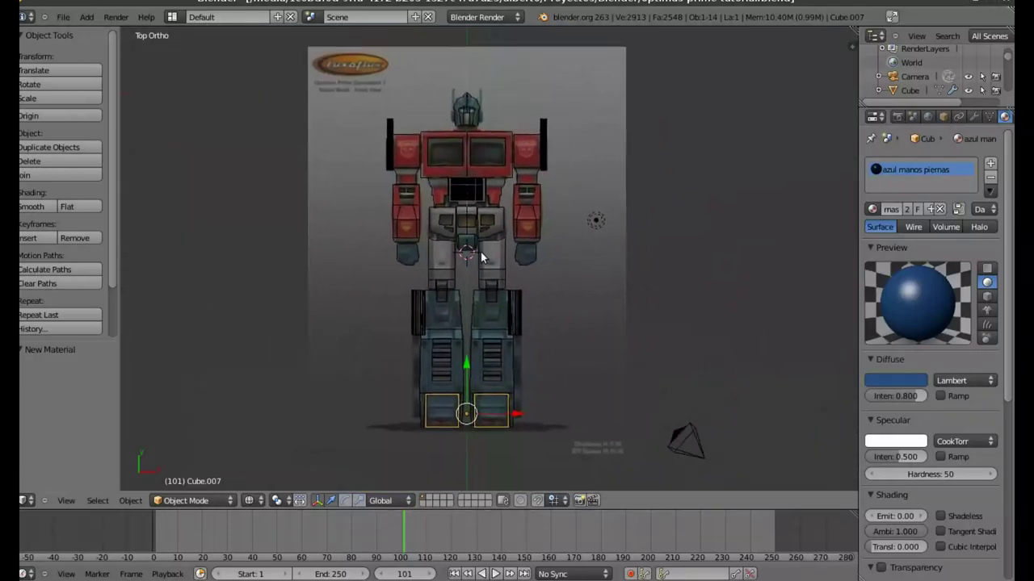
pyautogui.scroll(5, 439, 226)
pyautogui.rightClick(439, 227)
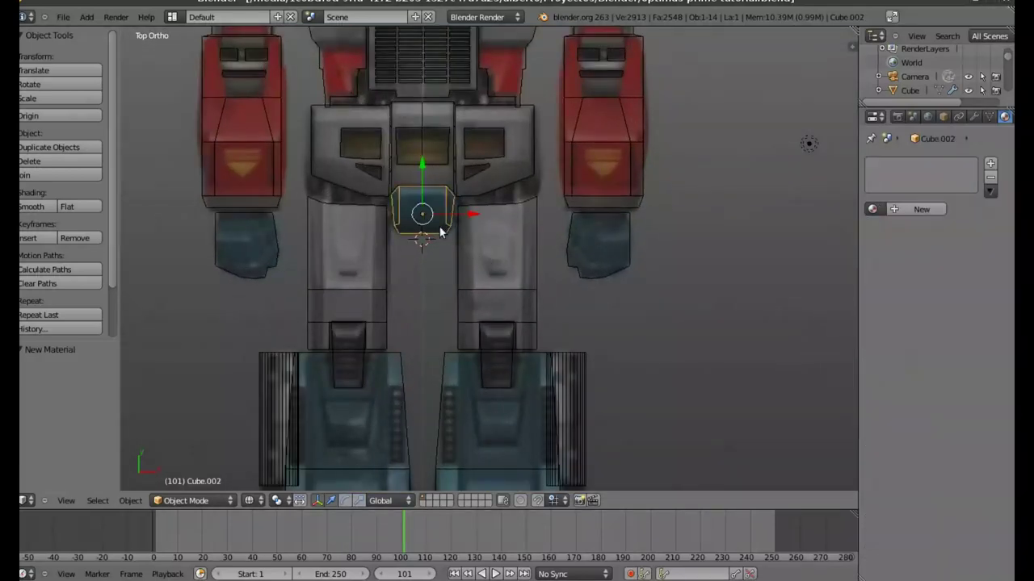
pyautogui.click(921, 209)
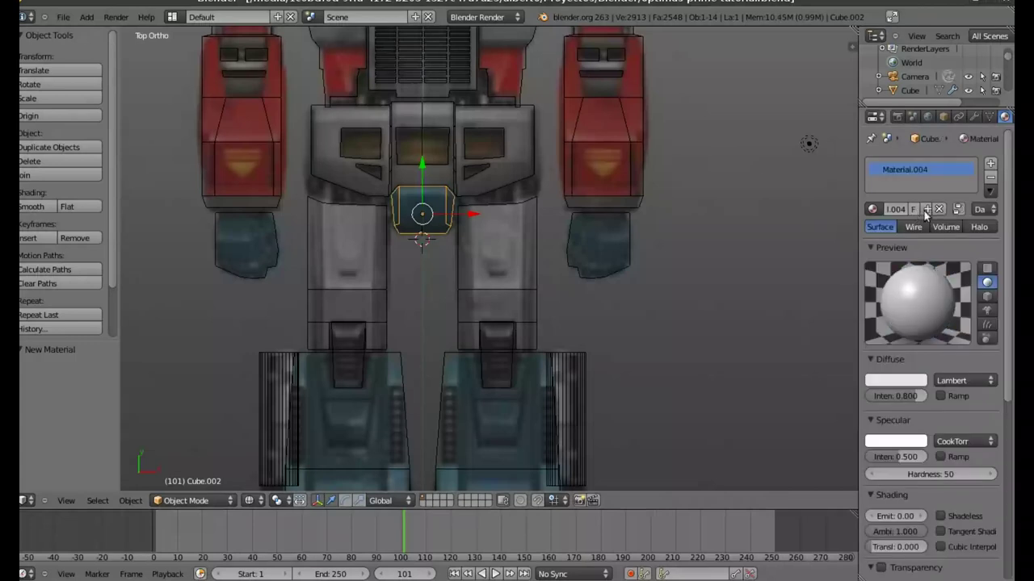
pyautogui.click(872, 209)
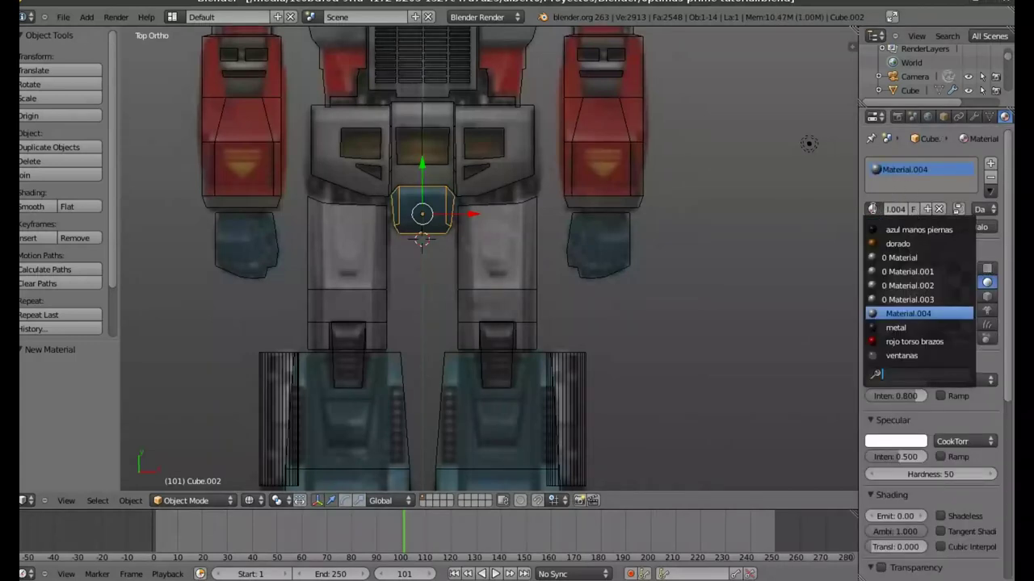
pyautogui.click(925, 230)
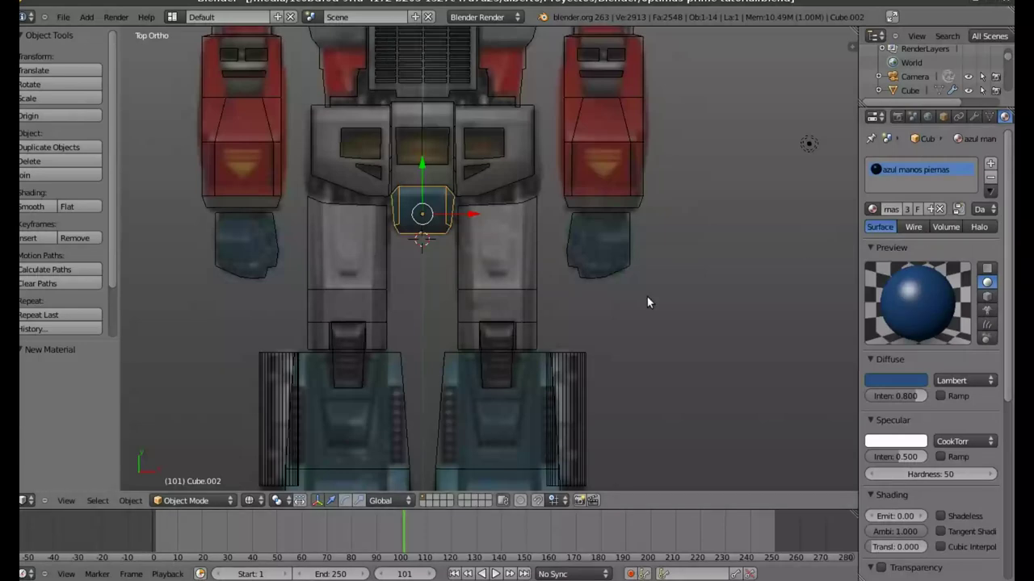
pyautogui.scroll(-1, 451, 189)
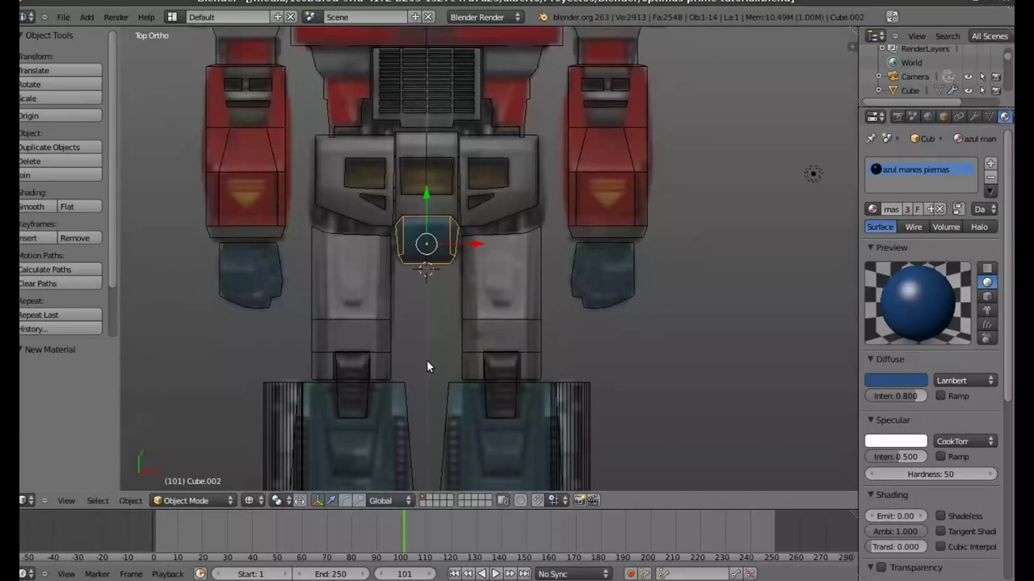
pyautogui.scroll(-2, 518, 245)
pyautogui.scroll(-1, 516, 234)
pyautogui.scroll(-1, 453, 255)
pyautogui.scroll(1, 453, 256)
pyautogui.scroll(3, 340, 173)
# Give the head Cube.006 the blue 'azul manos piernas' material
pyautogui.rightClick(321, 128)
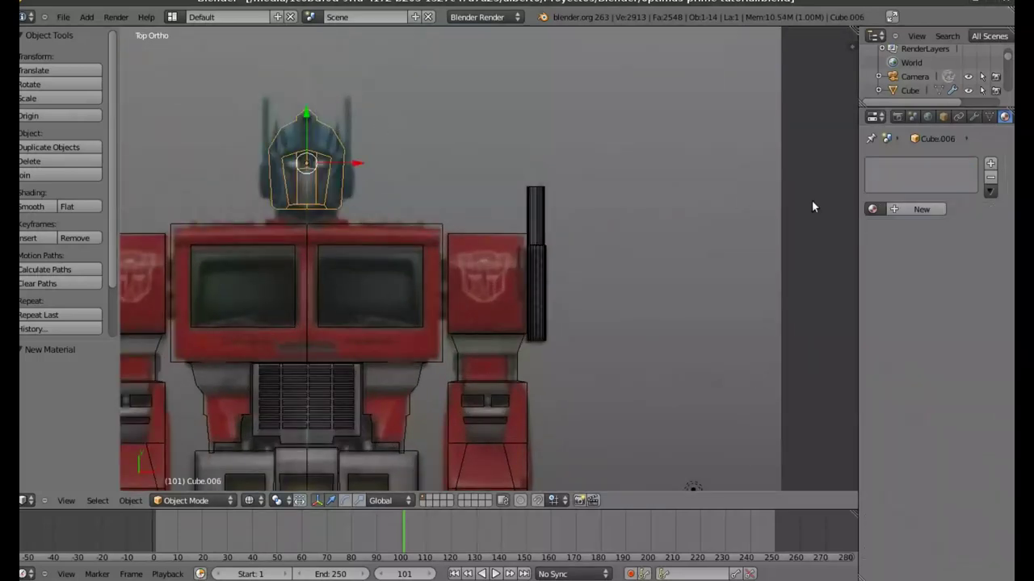
pyautogui.click(924, 211)
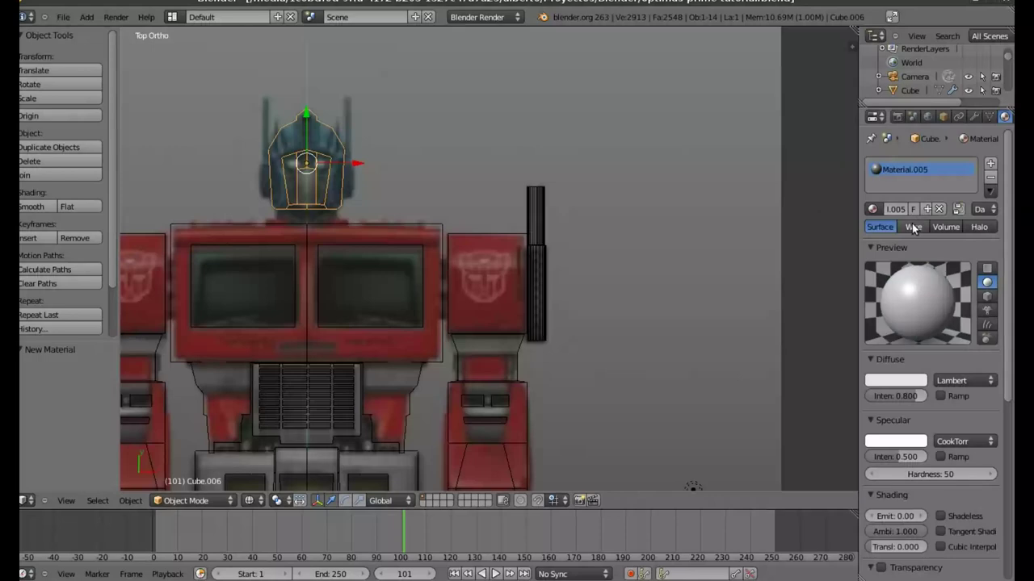
pyautogui.click(872, 210)
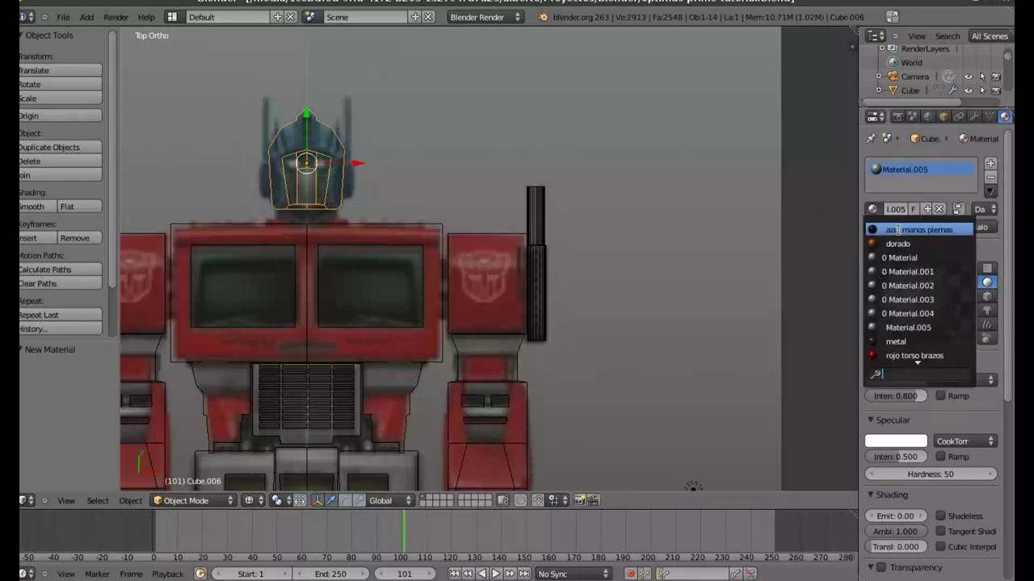
pyautogui.click(898, 230)
pyautogui.scroll(3, 378, 196)
pyautogui.keyDown('shift'); pyautogui.moveTo(494, 199); pyautogui.dragTo(464, 207, button='middle'); pyautogui.keyUp('shift')
pyautogui.scroll(1, 413, 176)
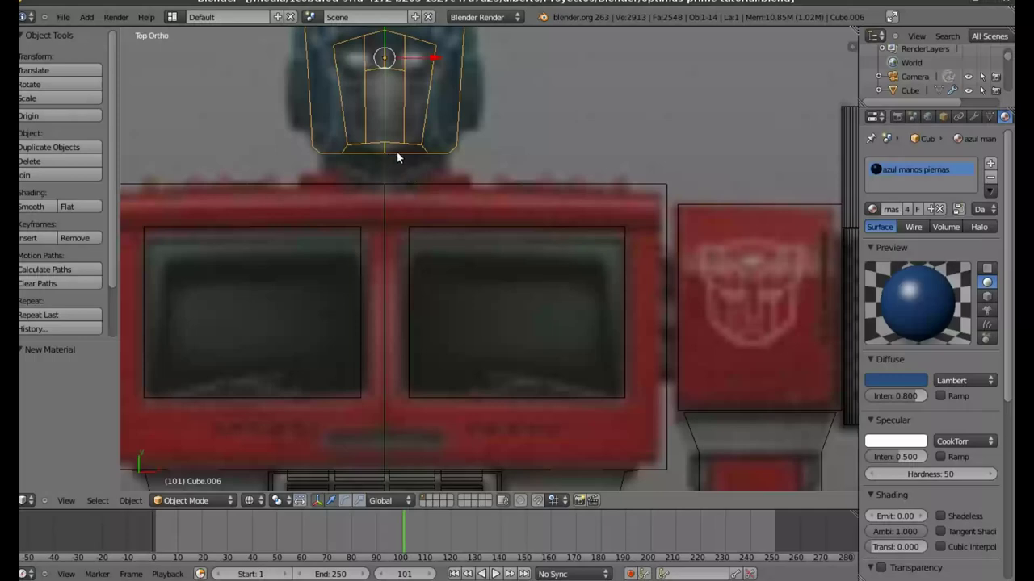
# Inspect the head in wireframe from the top view, then open the viewport shading choices
pyautogui.press('z')
pyautogui.moveTo(393, 176)
pyautogui.mouseDown(button='middle')
pyautogui.moveTo(396, 132)
pyautogui.moveTo(378, 95)
pyautogui.moveTo(392, 103)
pyautogui.moveTo(393, 160)
pyautogui.mouseUp(button='middle')
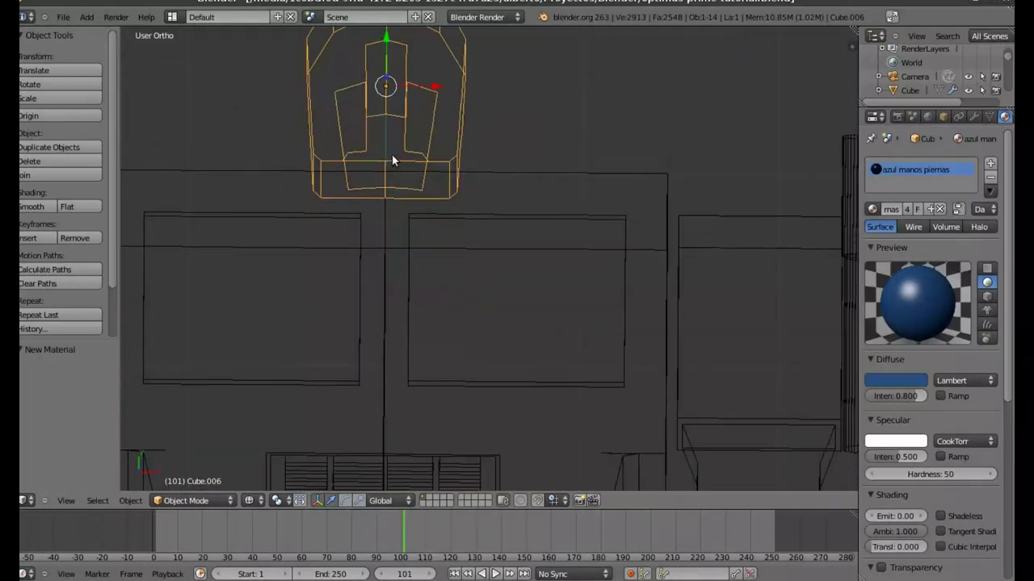
pyautogui.press('KP_7')
pyautogui.scroll(-10, 485, 169)
pyautogui.scroll(4, 505, 325)
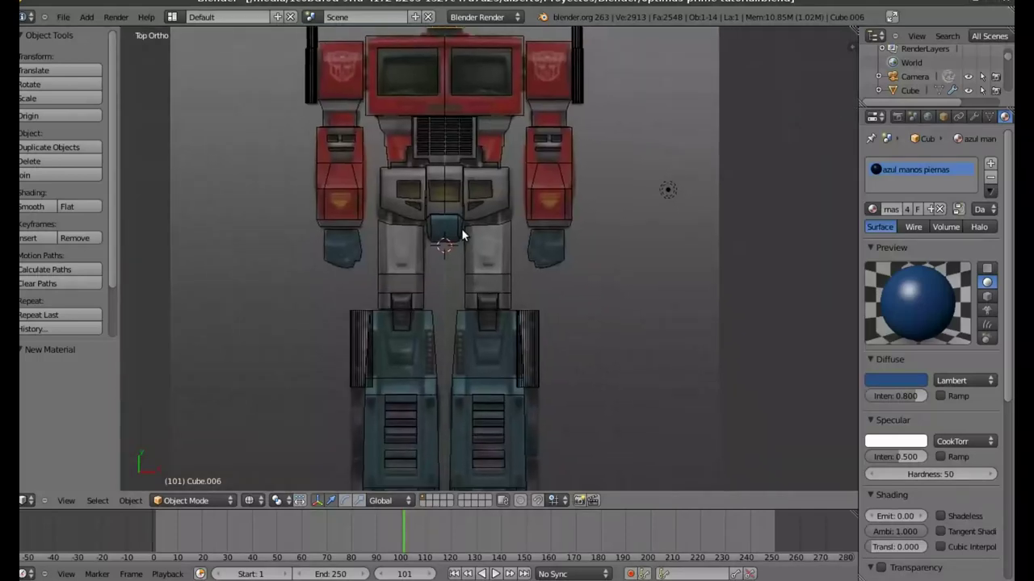
pyautogui.scroll(-3, 507, 317)
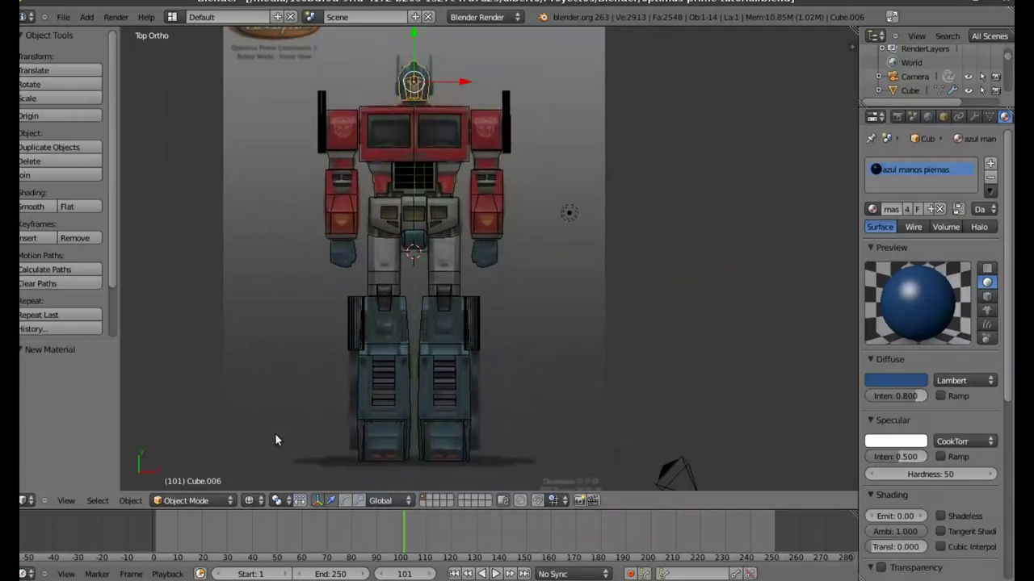
pyautogui.click(257, 502)
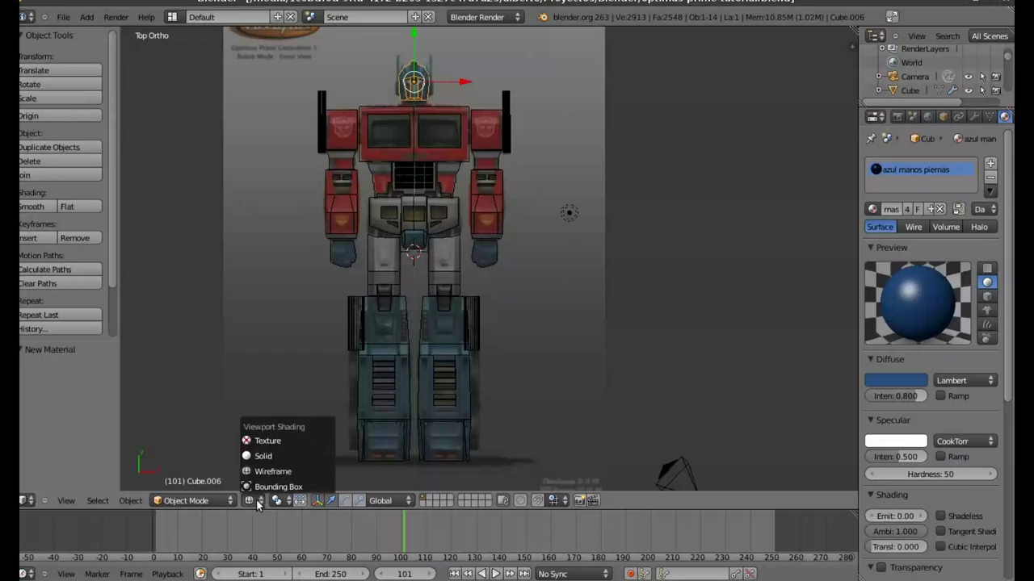
pyautogui.click(266, 457)
pyautogui.moveTo(560, 253); pyautogui.dragTo(499, 124, button='middle')
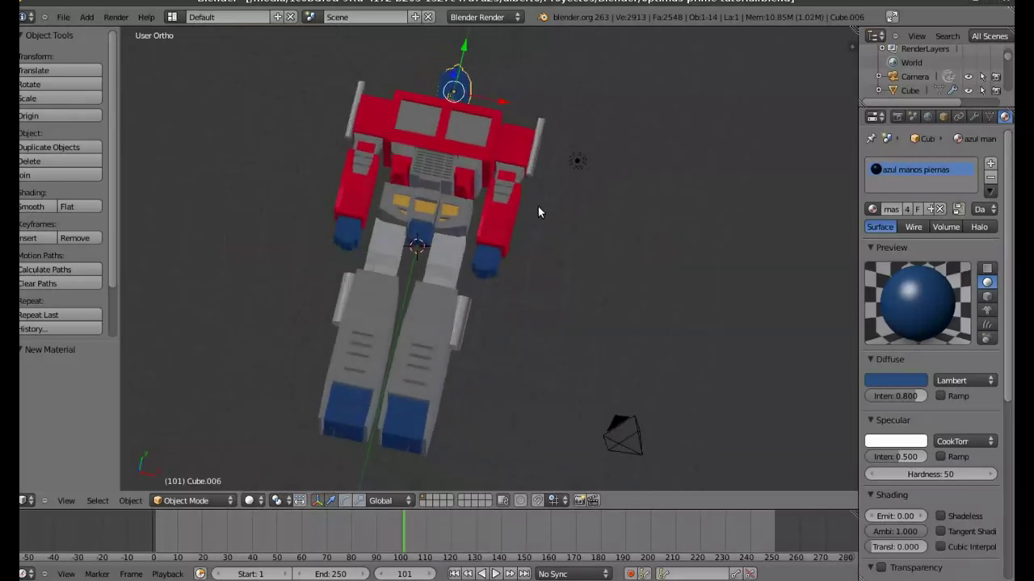
pyautogui.moveTo(458, 95)
pyautogui.mouseDown(button='middle')
pyautogui.moveTo(554, 184)
pyautogui.moveTo(511, 147)
pyautogui.moveTo(559, 260)
pyautogui.moveTo(538, 193)
pyautogui.moveTo(398, 220)
pyautogui.moveTo(377, 289)
pyautogui.mouseUp(button='middle')
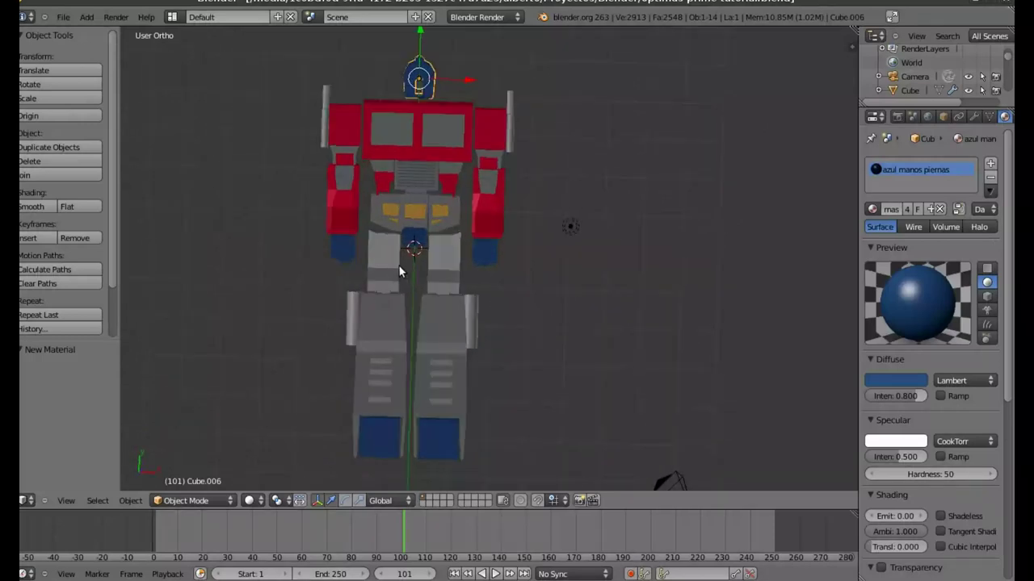
pyautogui.press('KP_7')
pyautogui.press('Tab')
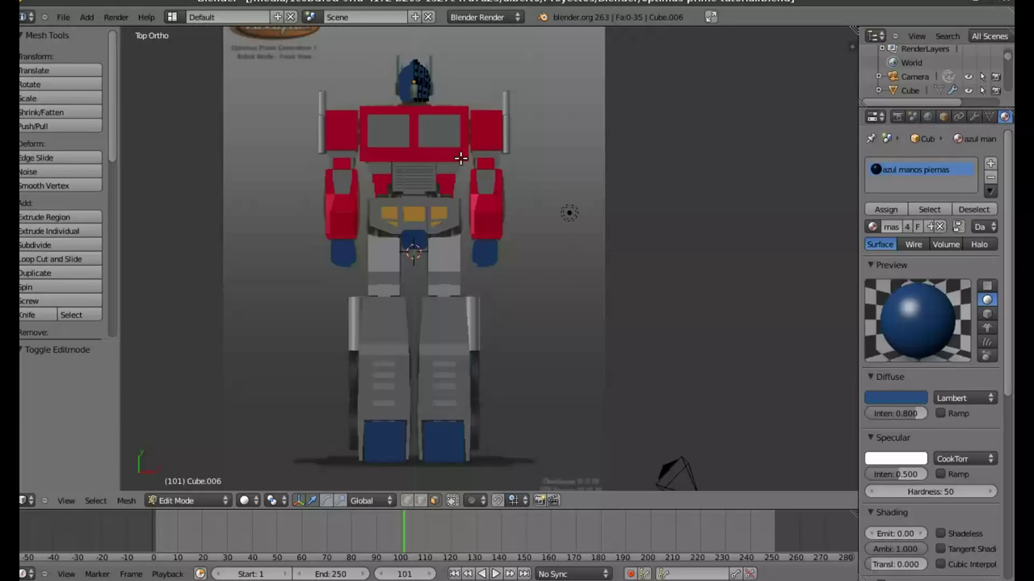
pyautogui.press('Tab')
pyautogui.scroll(4, 502, 137)
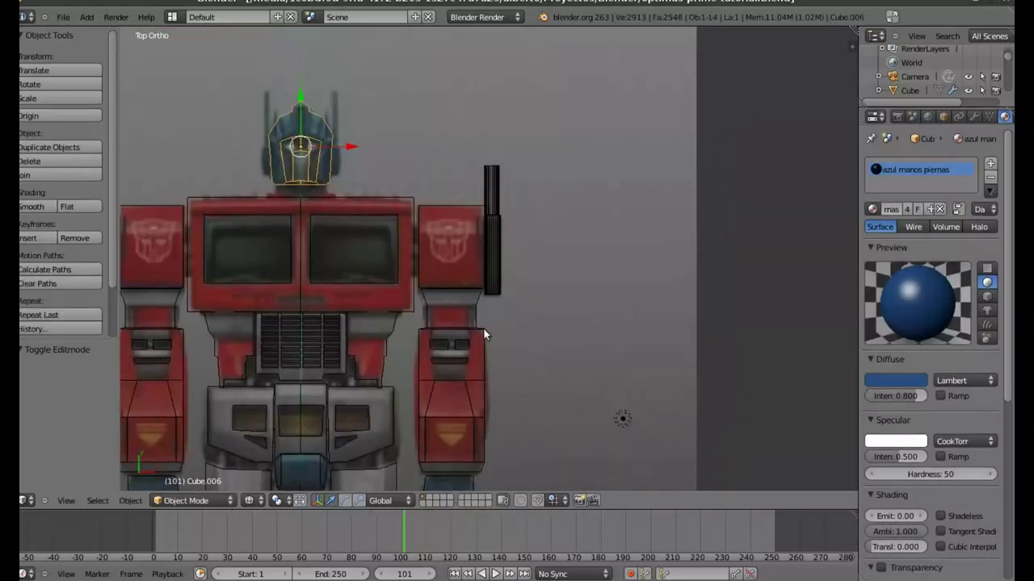
pyautogui.keyDown('shift'); pyautogui.scroll(1, 466, 369); pyautogui.keyUp('shift')
pyautogui.rightClick(495, 267)
# Give both shoulder cylinders the existing metal material
pyautogui.keyDown('shift'); pyautogui.rightClick(495, 206); pyautogui.keyUp('shift')
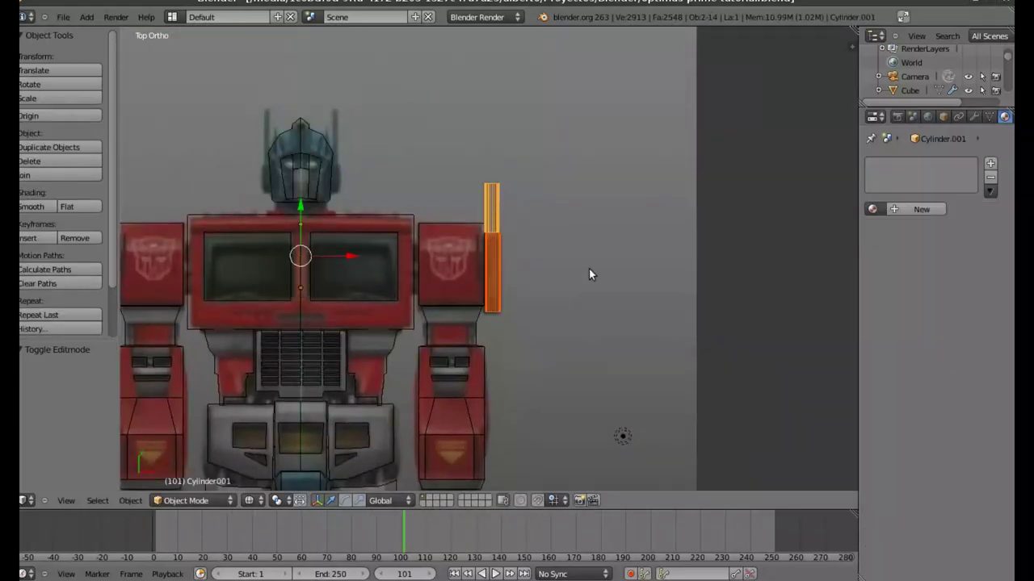
pyautogui.click(903, 210)
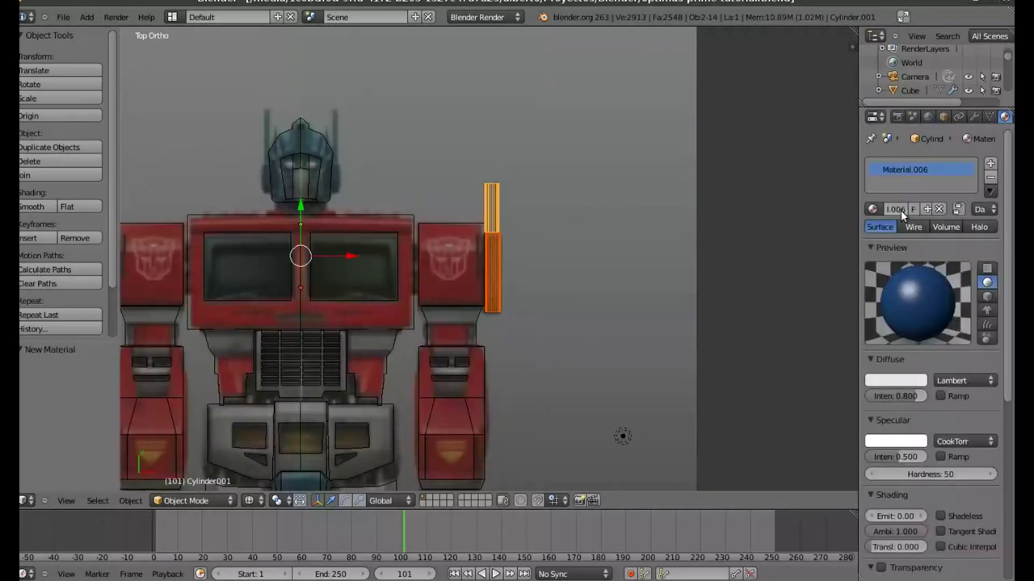
pyautogui.click(872, 210)
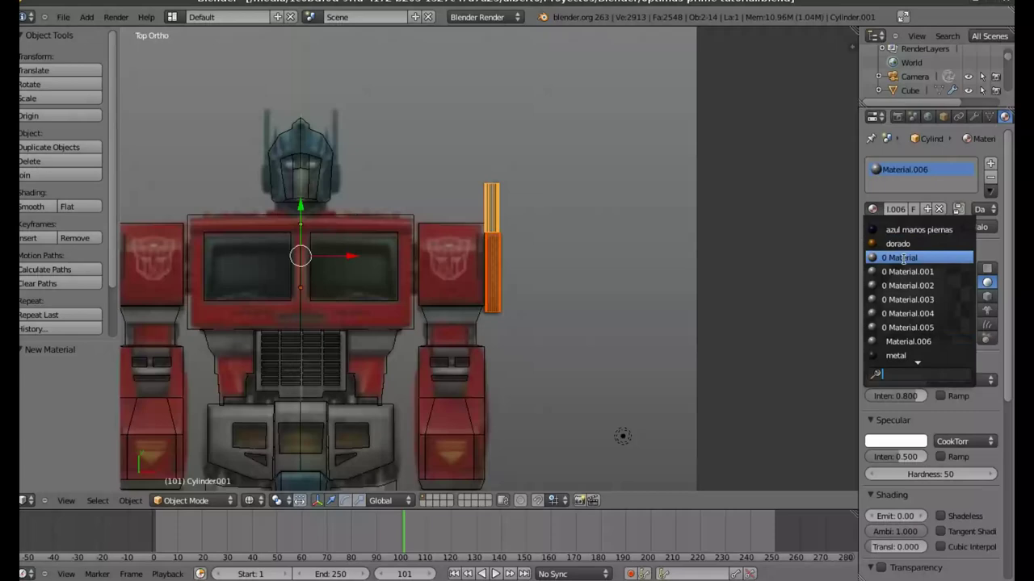
pyautogui.click(901, 356)
pyautogui.scroll(-3, 614, 307)
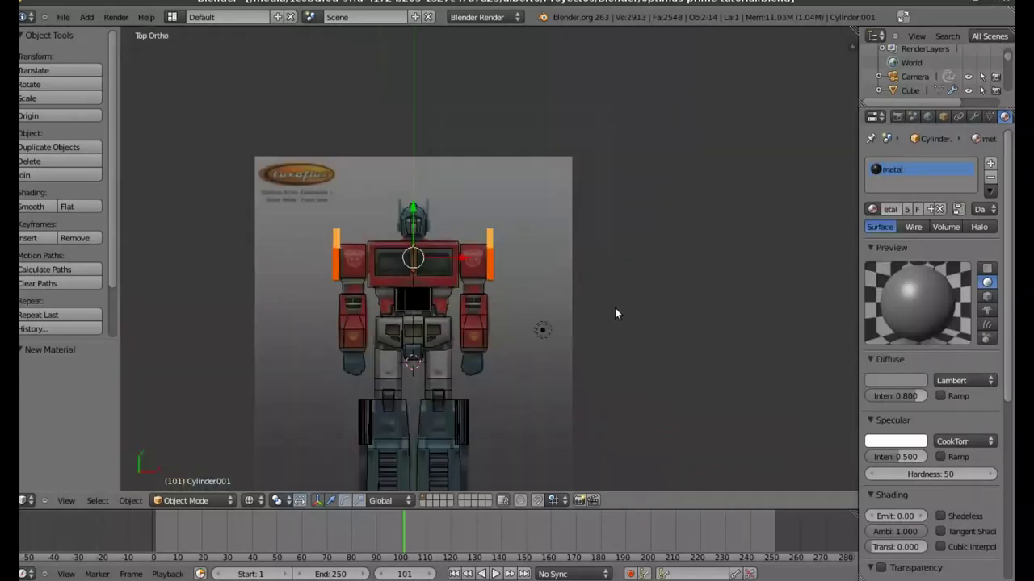
pyautogui.scroll(-1, 559, 311)
# Enter Edit Mode and select the side pieces of both legs
pyautogui.keyDown('shift'); pyautogui.moveTo(559, 311); pyautogui.dragTo(572, 210, button='middle'); pyautogui.keyUp('shift')
pyautogui.scroll(2, 481, 306)
pyautogui.scroll(3, 482, 306)
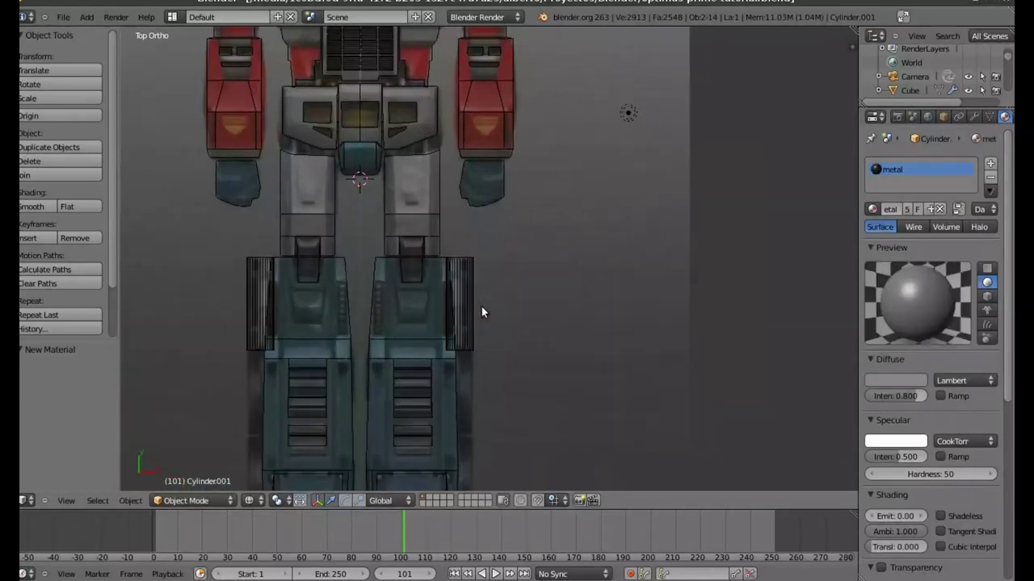
pyautogui.press('Tab')
pyautogui.press('Tab')
pyautogui.rightClick(462, 291)
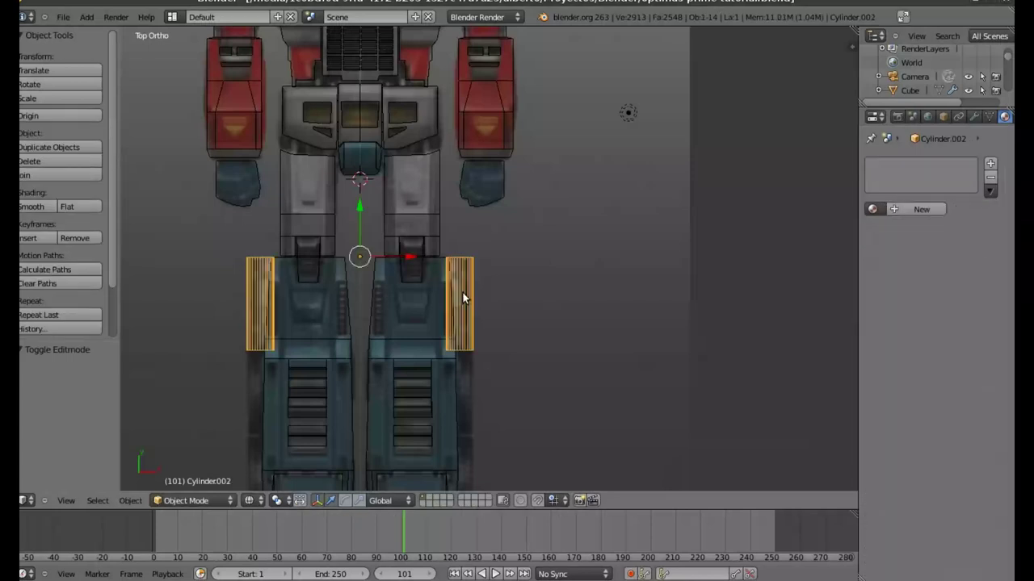
# Assign metal to the leg side pieces Cylinder.002, then show the robot in solid shading
pyautogui.click(872, 209)
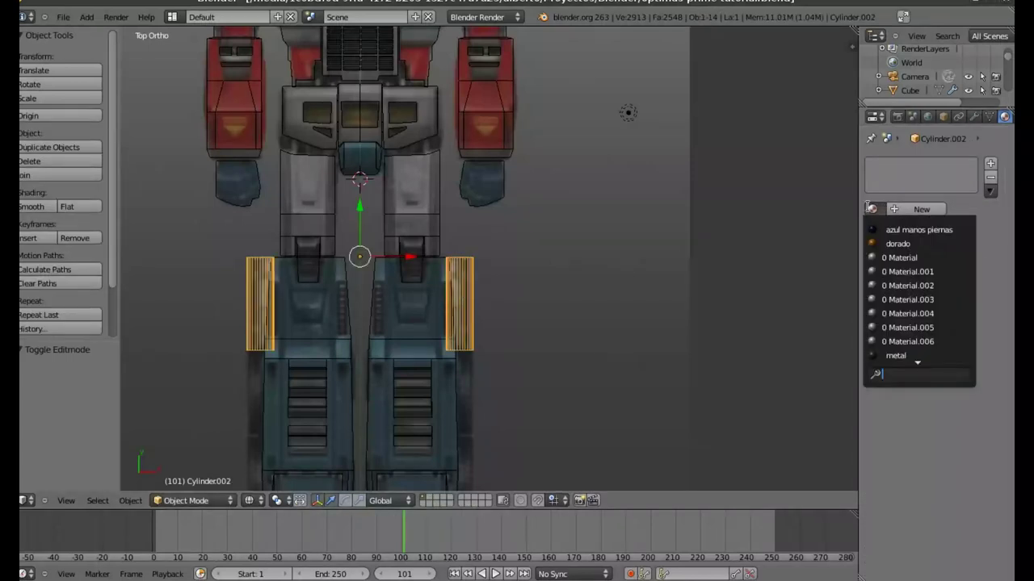
pyautogui.click(888, 355)
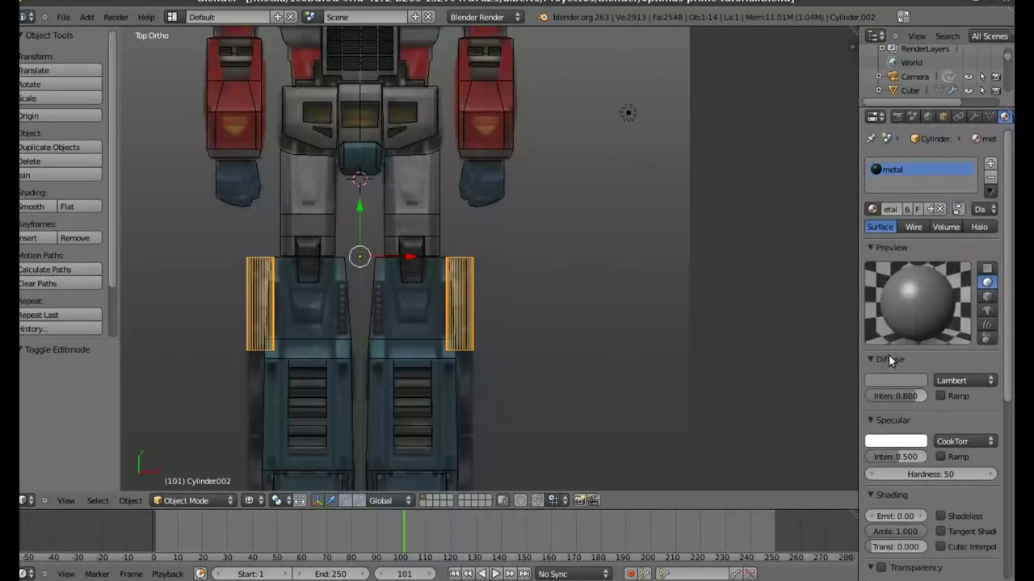
pyautogui.press('Tab')
pyautogui.scroll(-3, 468, 260)
pyautogui.scroll(-2, 477, 275)
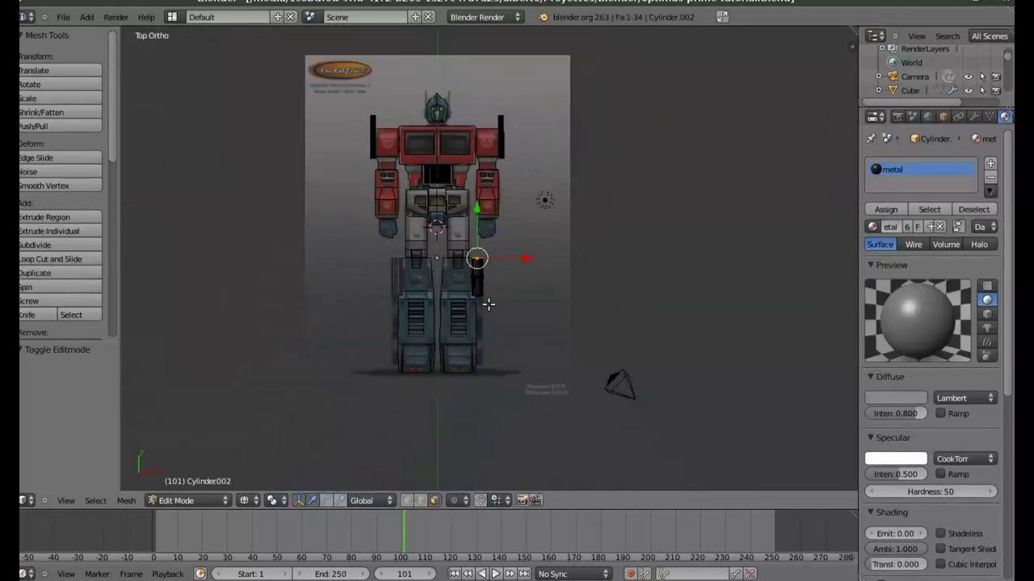
pyautogui.scroll(5, 485, 301)
pyautogui.scroll(-3, 517, 266)
pyautogui.scroll(2, 565, 291)
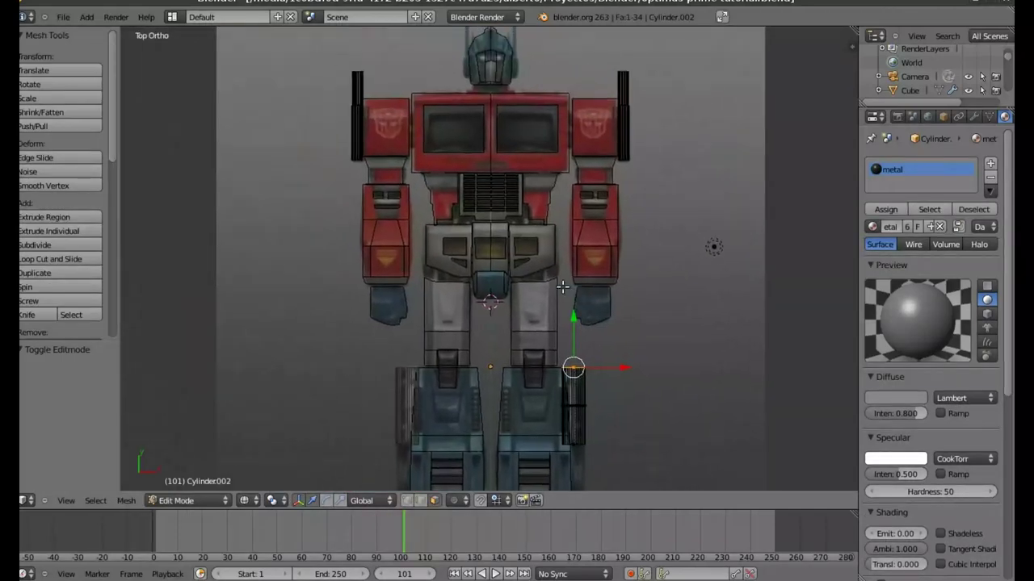
pyautogui.scroll(2, 574, 202)
pyautogui.scroll(-2, 574, 174)
pyautogui.scroll(-1, 557, 171)
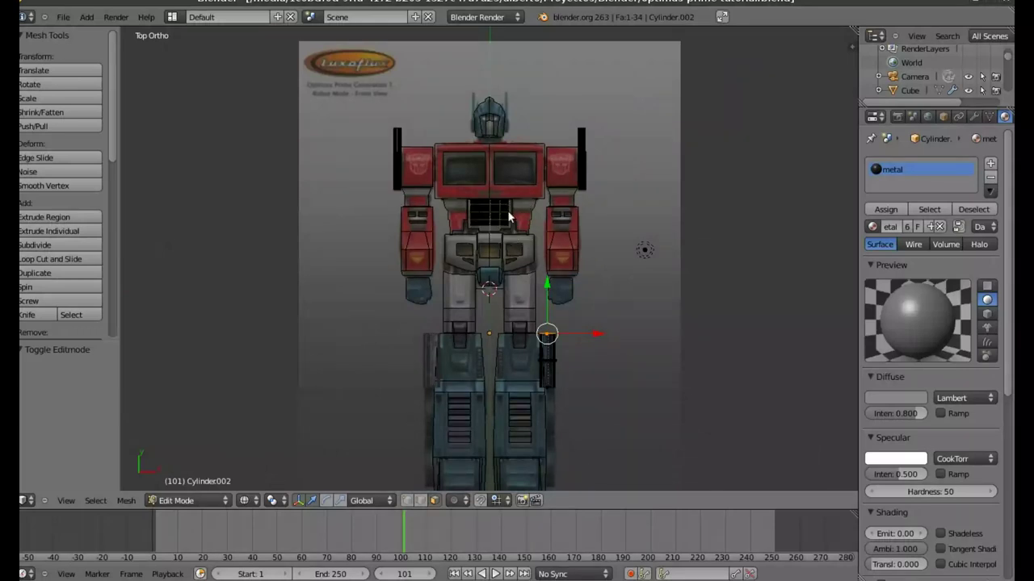
pyautogui.press('Tab')
pyautogui.hotkey('alt', 'z')
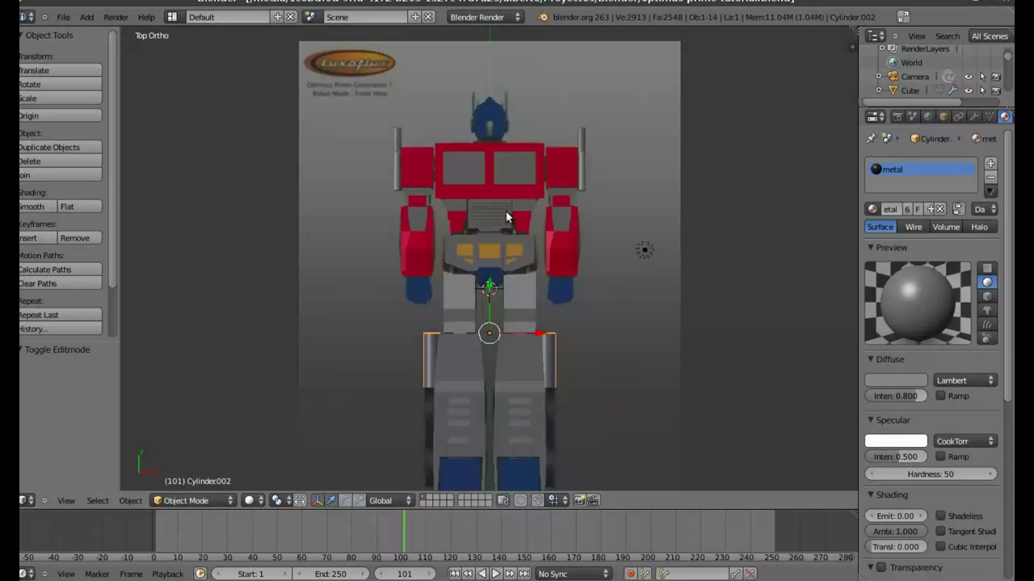
# Select the blue helmet Cube.006 and enter Edit Mode on it
pyautogui.keyDown('shift'); pyautogui.moveTo(517, 290); pyautogui.dragTo(503, 373, button='middle'); pyautogui.keyUp('shift')
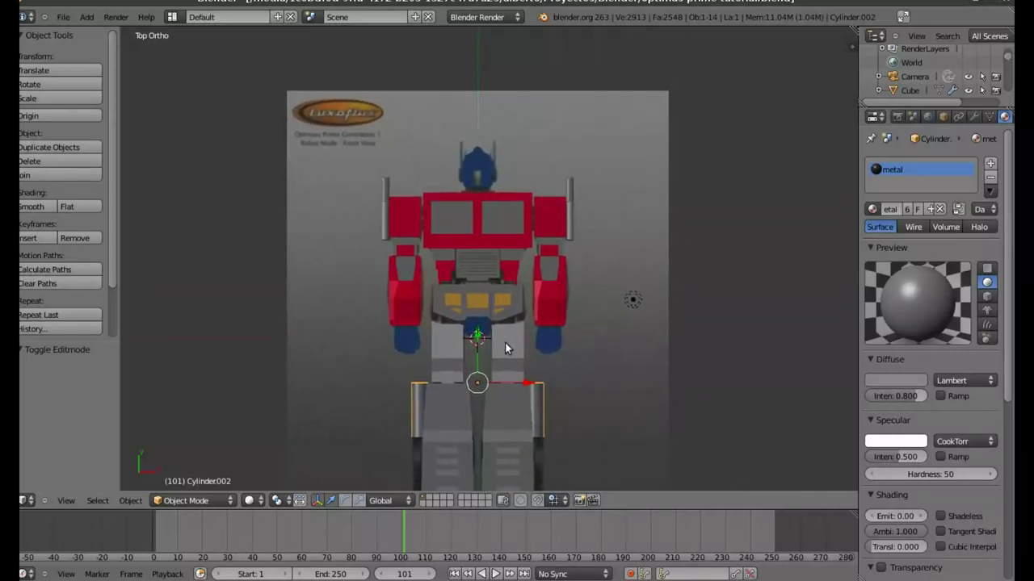
pyautogui.scroll(1, 457, 189)
pyautogui.scroll(5, 457, 190)
pyautogui.keyDown('shift'); pyautogui.moveTo(459, 166); pyautogui.dragTo(461, 300, button='middle'); pyautogui.keyUp('shift')
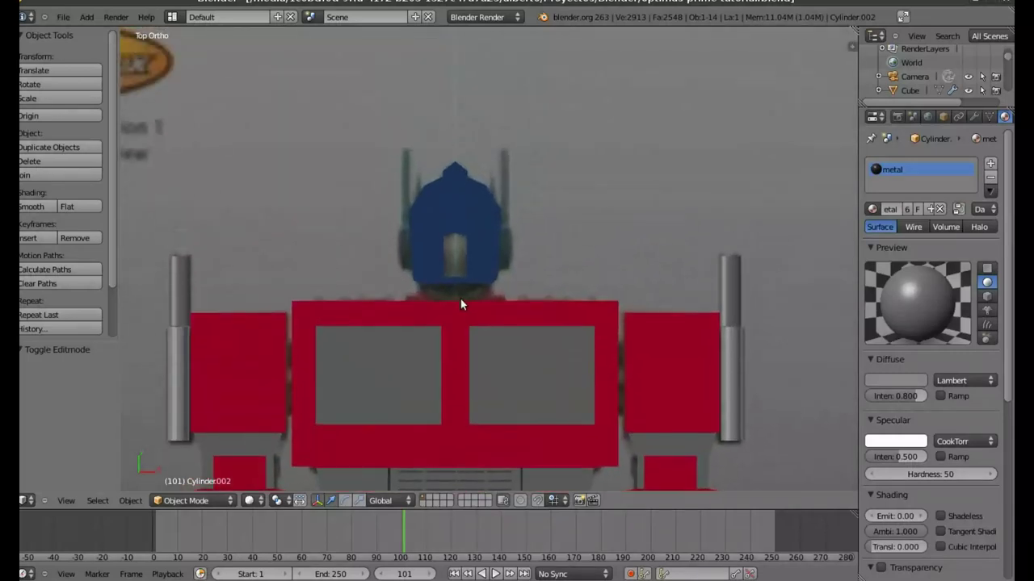
pyautogui.scroll(1, 468, 283)
pyautogui.press('Tab')
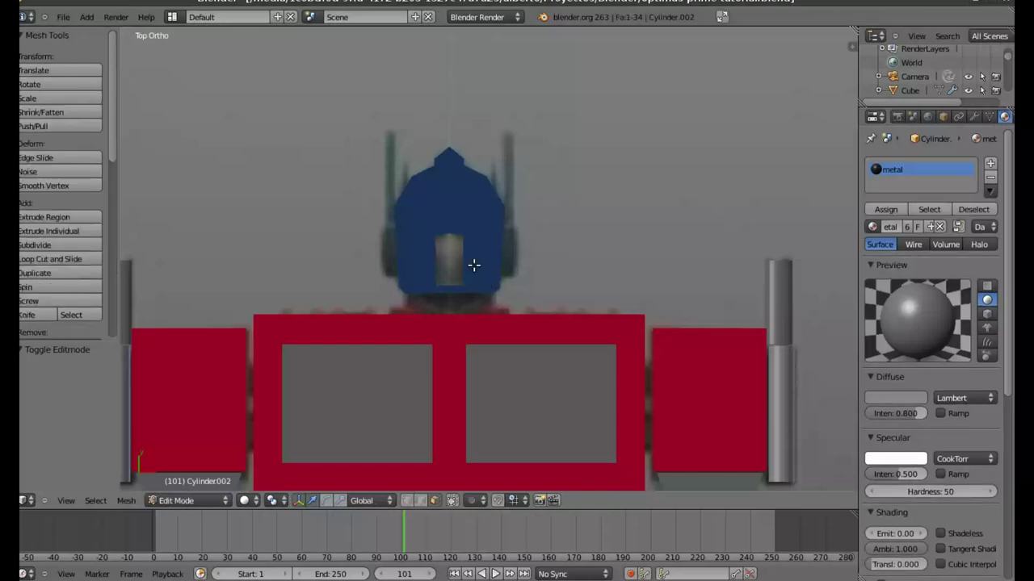
pyautogui.press('Tab')
pyautogui.rightClick(478, 269)
pyautogui.press('Tab')
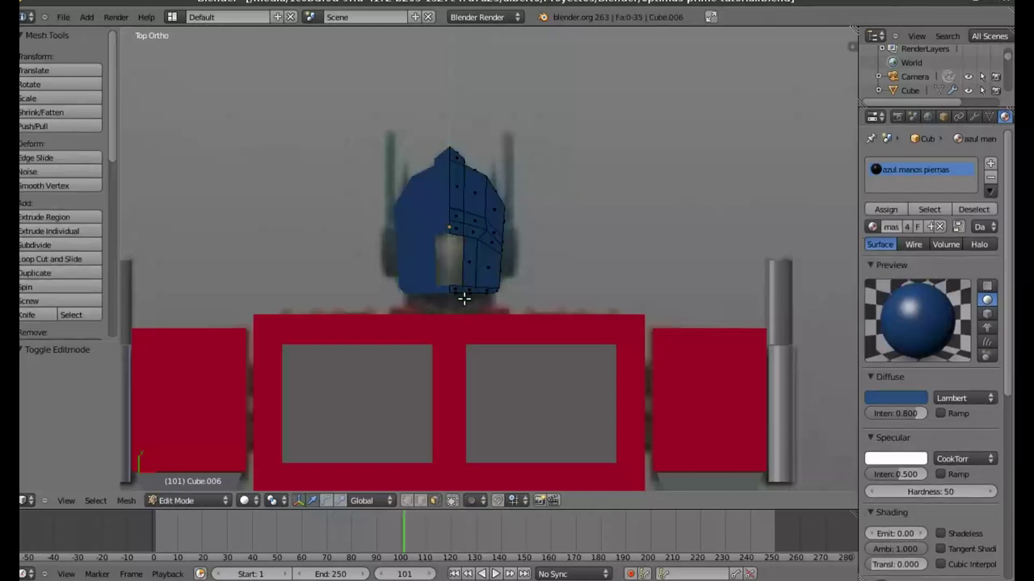
pyautogui.scroll(2, 460, 300)
pyautogui.scroll(1, 460, 300)
# Delete the faces at the helmet's two bottom vertices and return to Object Mode
pyautogui.rightClick(436, 309)
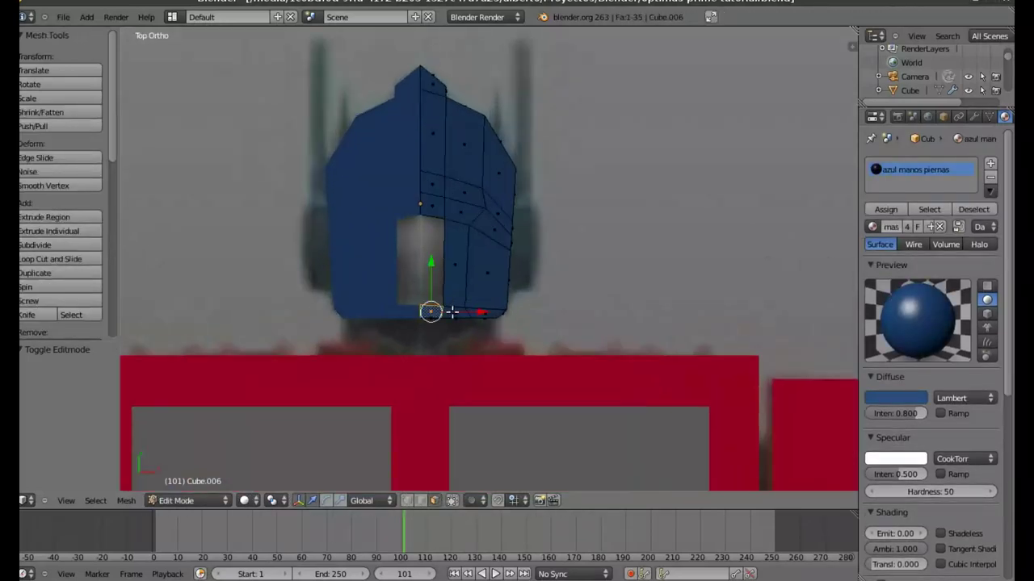
pyautogui.press('x')
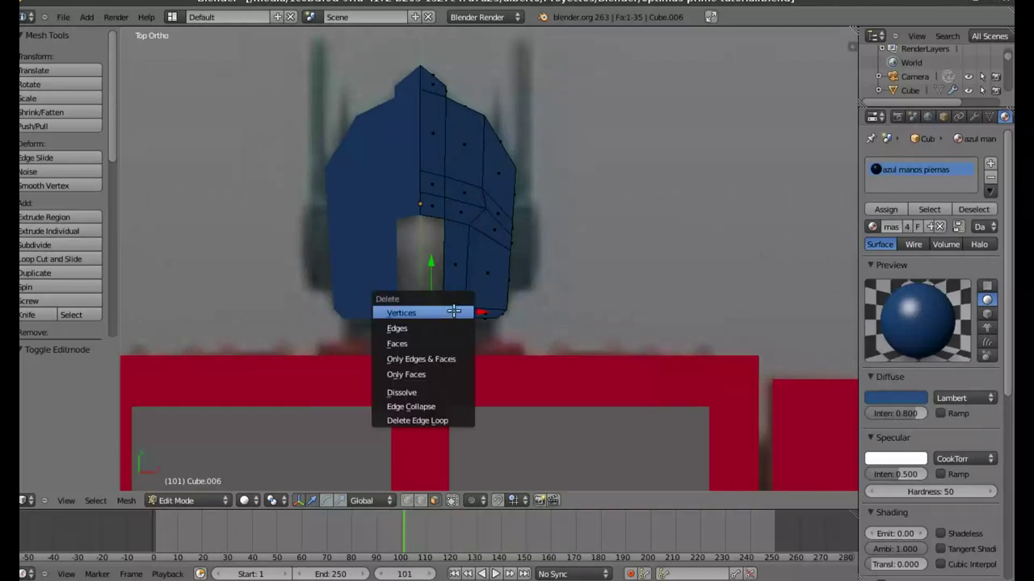
pyautogui.click(451, 343)
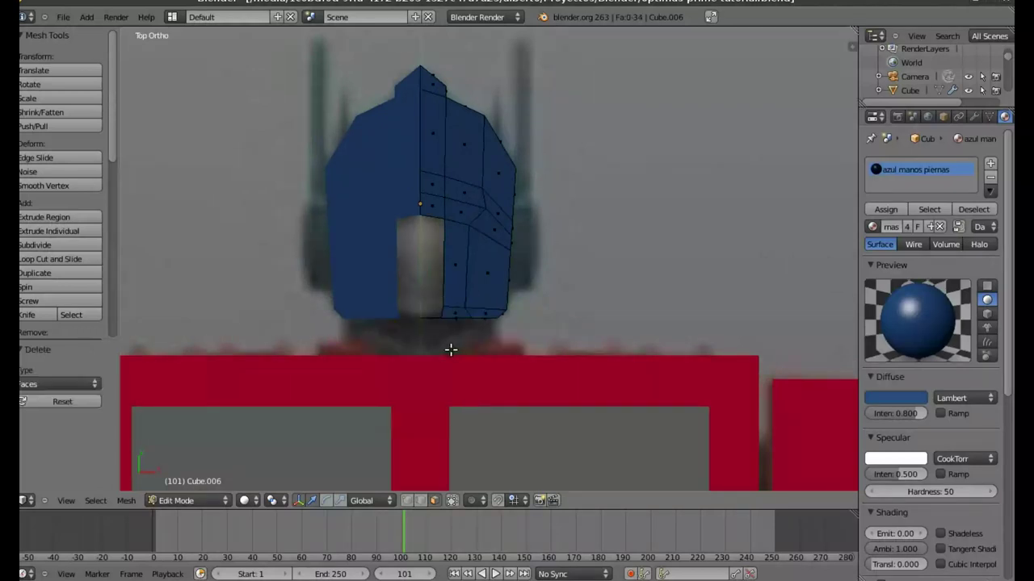
pyautogui.rightClick(429, 318)
pyautogui.press('x')
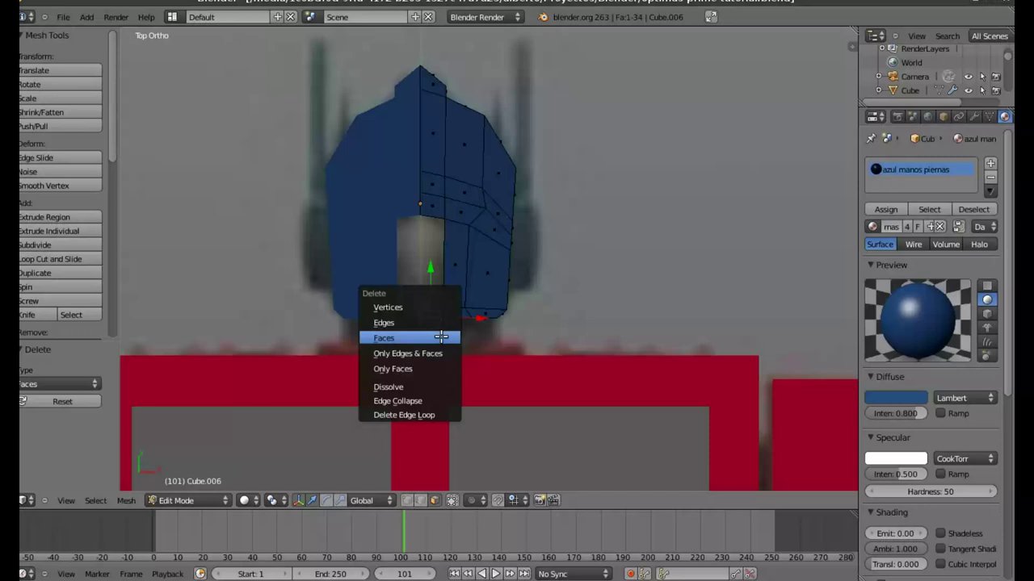
pyautogui.click(441, 337)
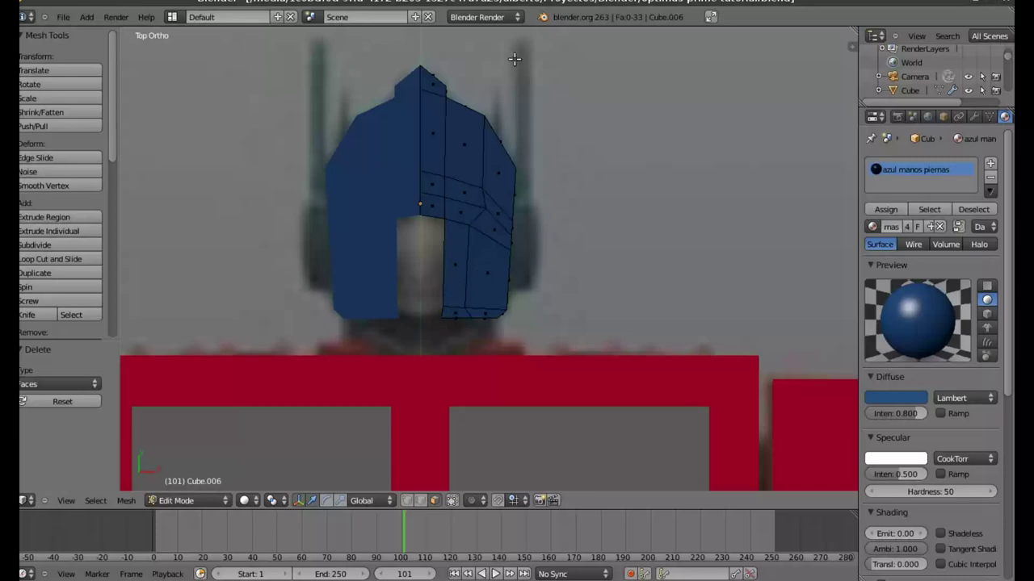
pyautogui.scroll(-2, 526, 269)
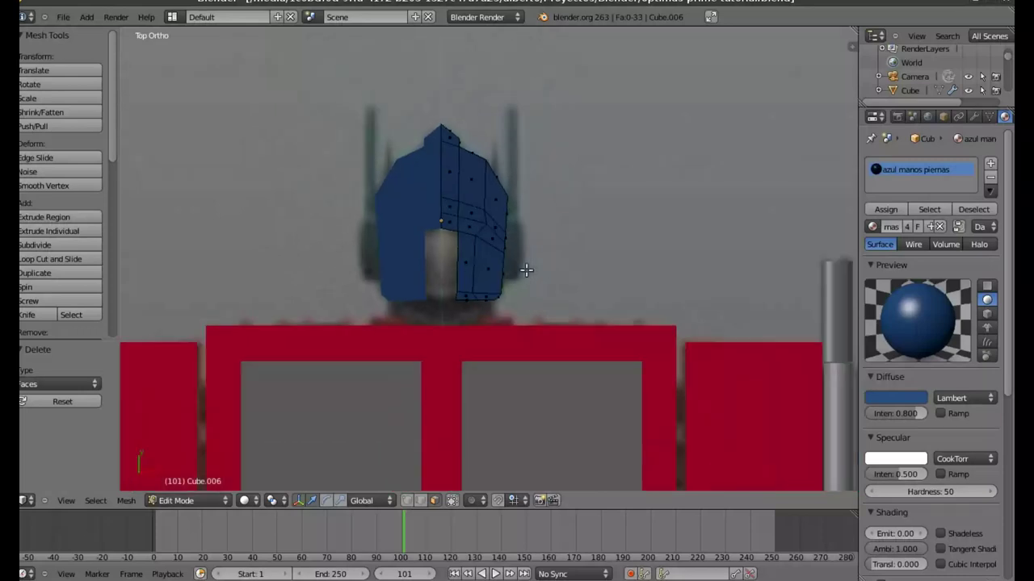
pyautogui.scroll(-2, 526, 270)
pyautogui.press('Tab')
# Zoom out and orbit to view the whole solid-shaded robot at an angle
pyautogui.scroll(-4, 525, 268)
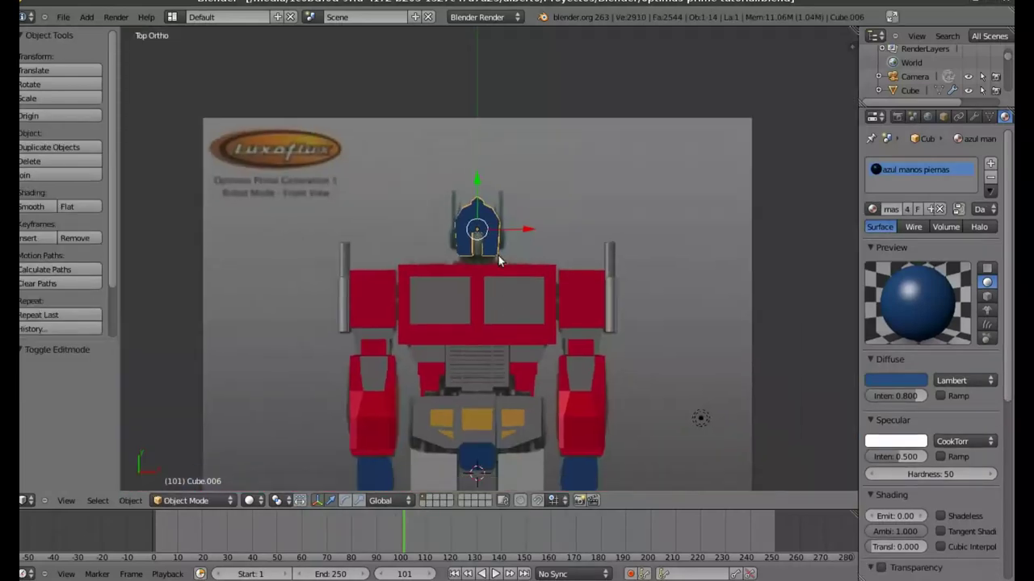
pyautogui.keyDown('shift'); pyautogui.moveTo(499, 261); pyautogui.dragTo(453, 76, button='middle'); pyautogui.keyUp('shift')
pyautogui.scroll(-4, 456, 295)
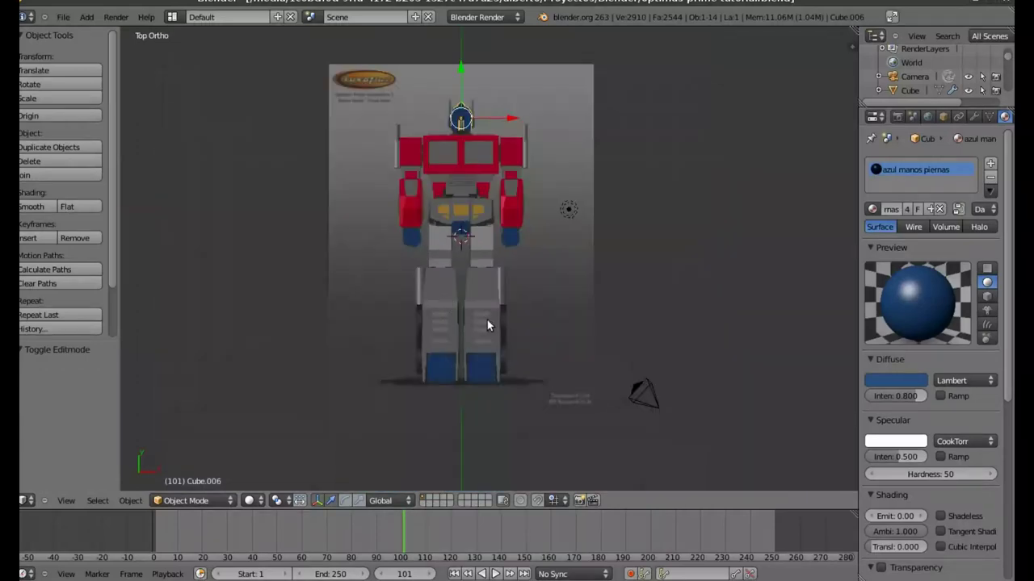
pyautogui.scroll(3, 486, 320)
pyautogui.scroll(1, 485, 319)
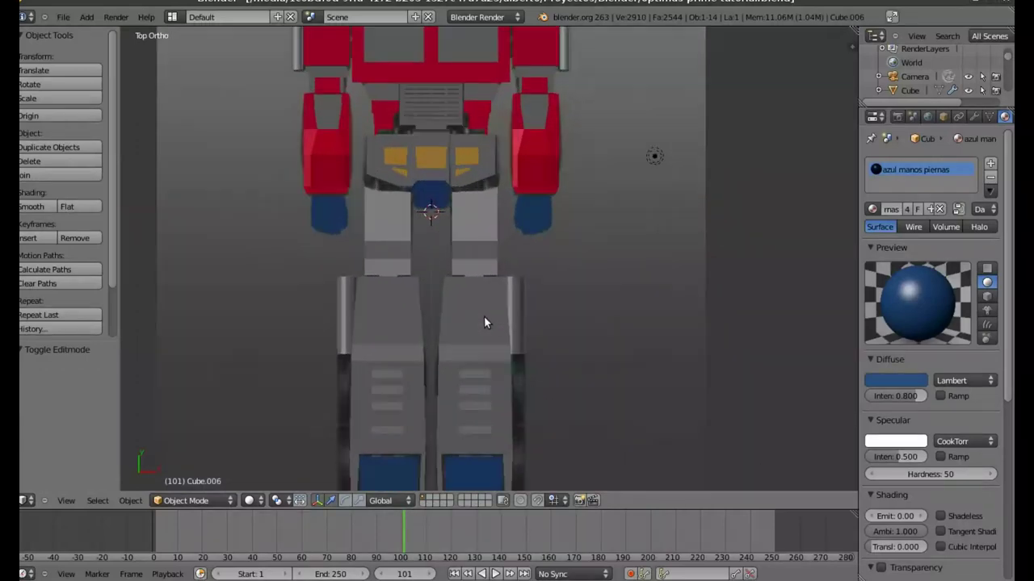
pyautogui.scroll(-2, 507, 226)
pyautogui.scroll(-2, 513, 195)
pyautogui.moveTo(513, 196)
pyautogui.mouseDown(button='middle')
pyautogui.moveTo(584, 198)
pyautogui.moveTo(295, 350)
pyautogui.moveTo(323, 396)
pyautogui.mouseUp(button='middle')
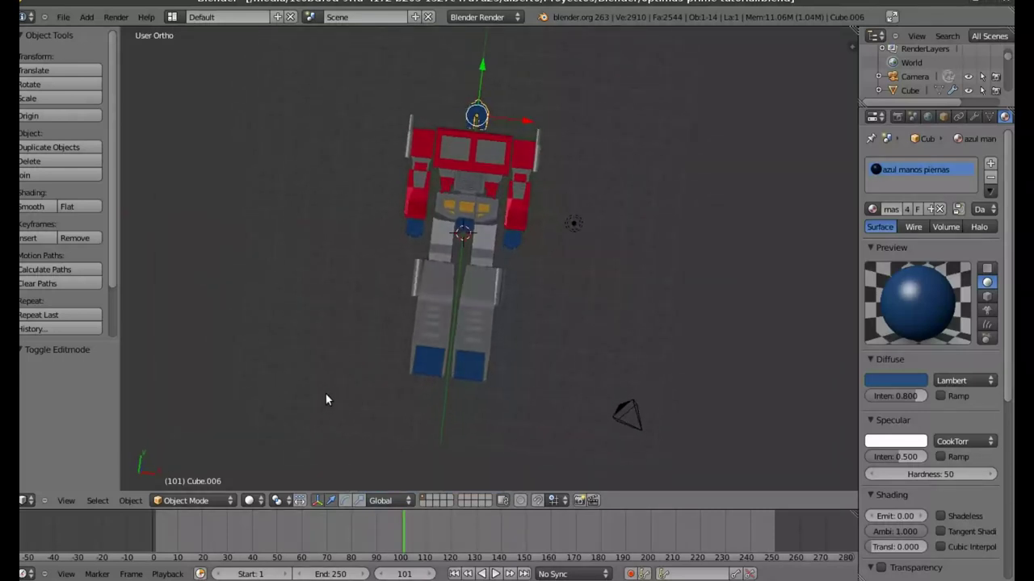